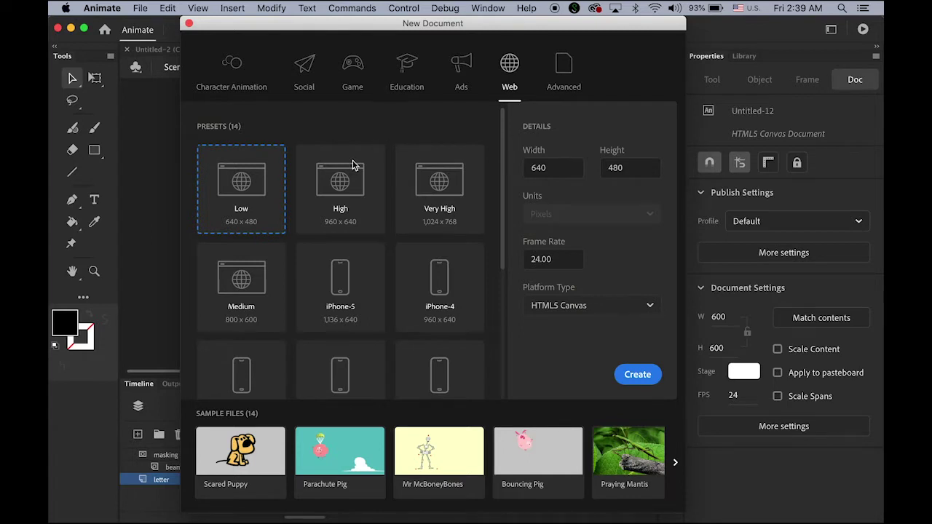
Step: Create a 640 x 480 HTML5 Canvas document from the Low web preset at 24 fps
click(539, 168)
key(Tab)
key(Tab)
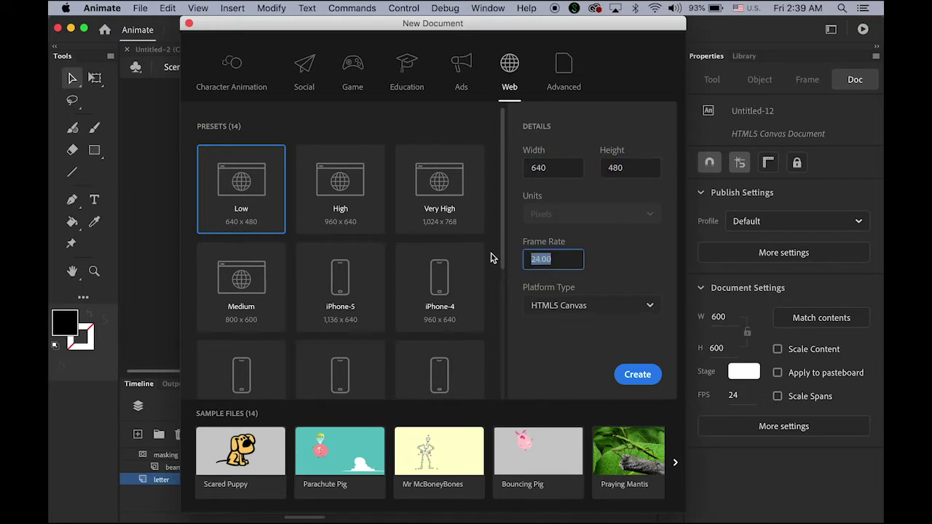
click(638, 376)
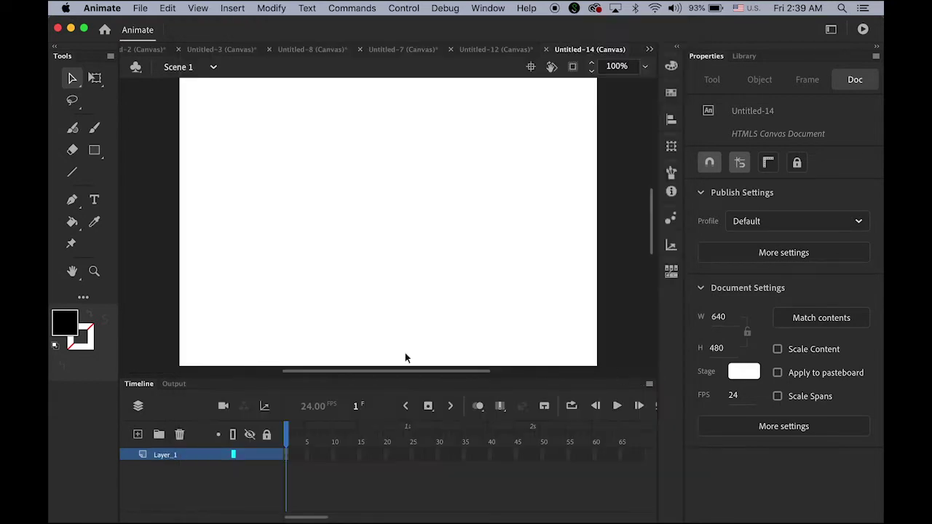
Step: Fit the stage in the window and set the stage colour to black
double_click(72, 271)
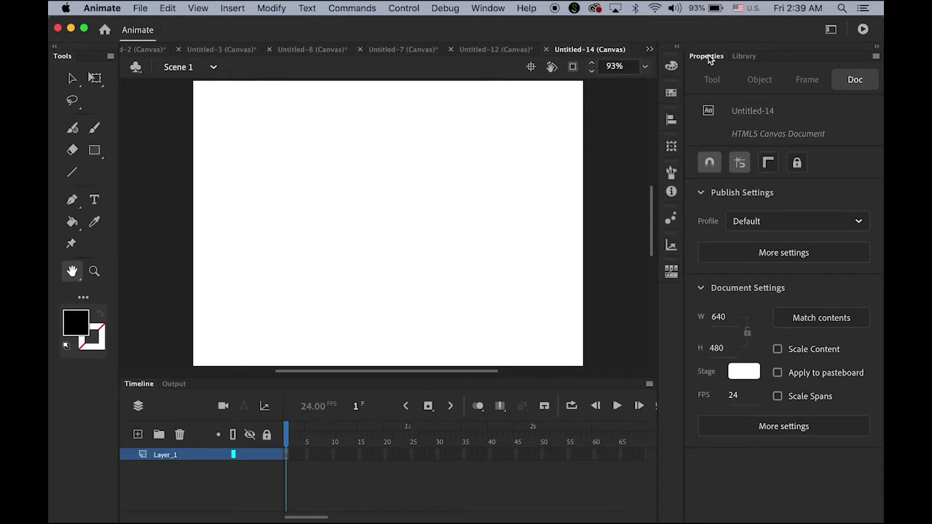
click(742, 374)
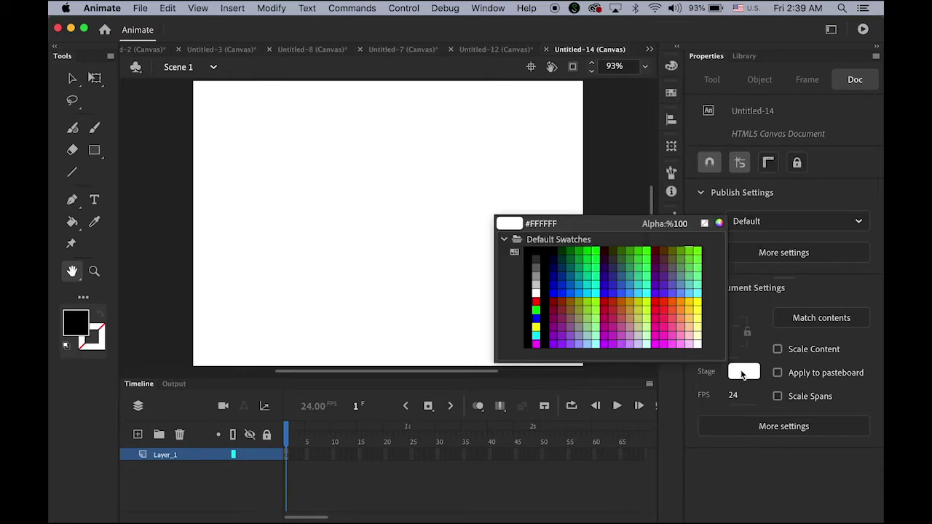
click(529, 249)
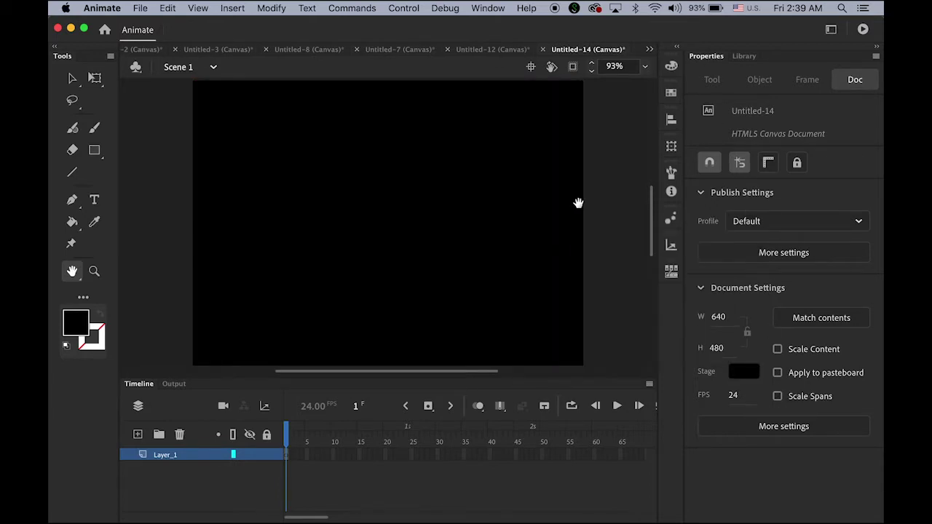
click(71, 80)
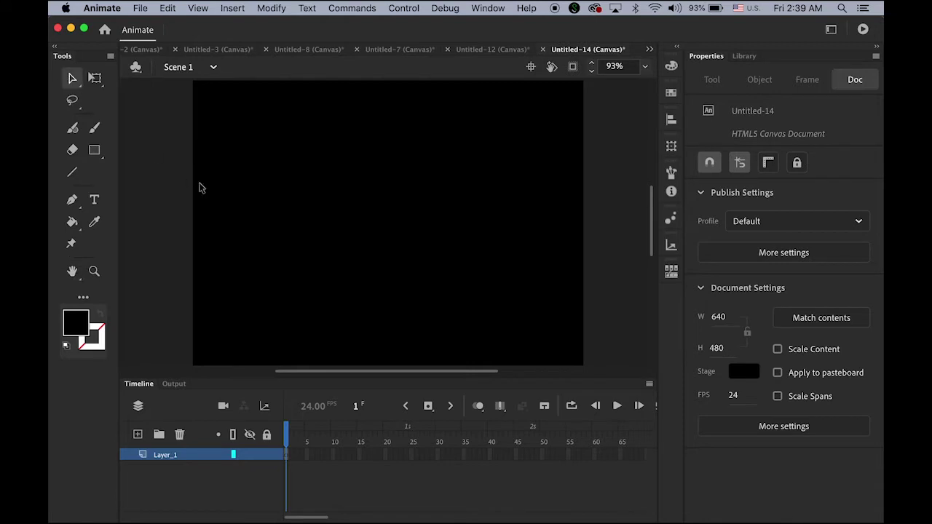
Step: Add static text reading "MASKING" in the Impact font on the left half of the stage
click(94, 202)
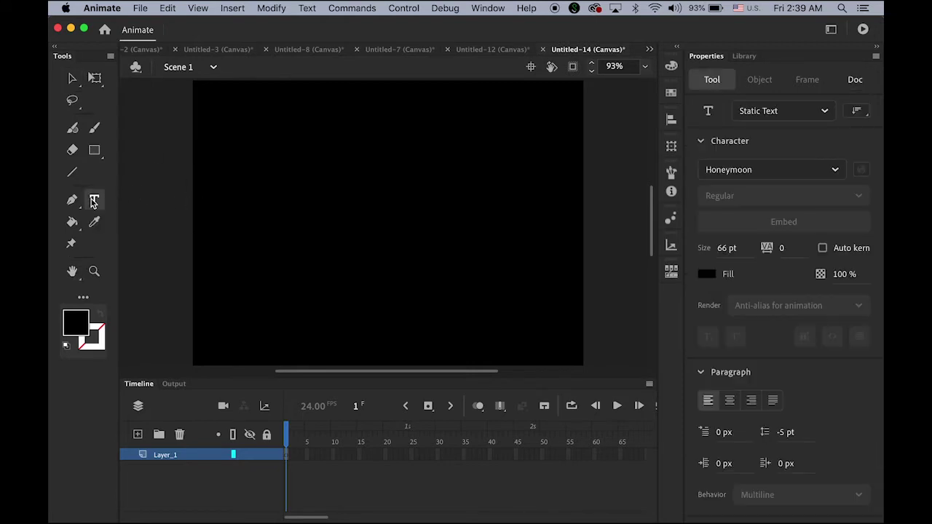
click(834, 170)
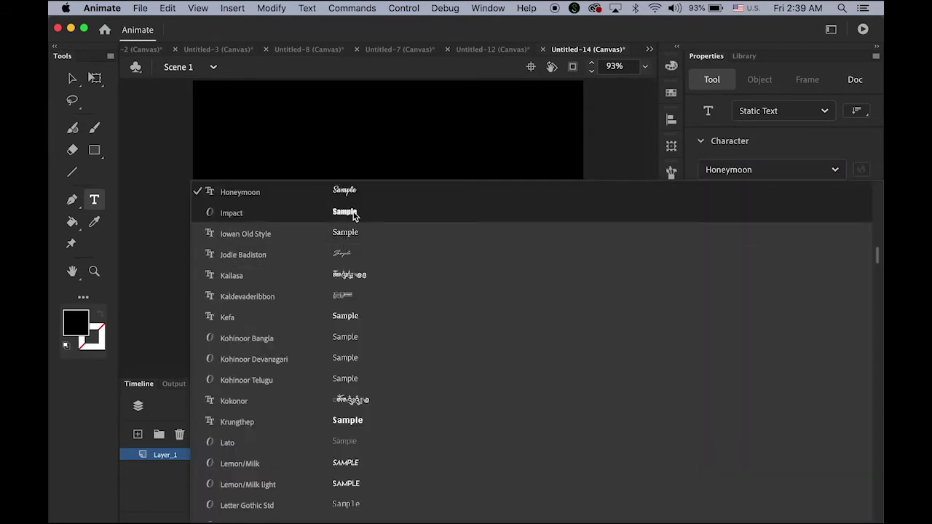
click(354, 212)
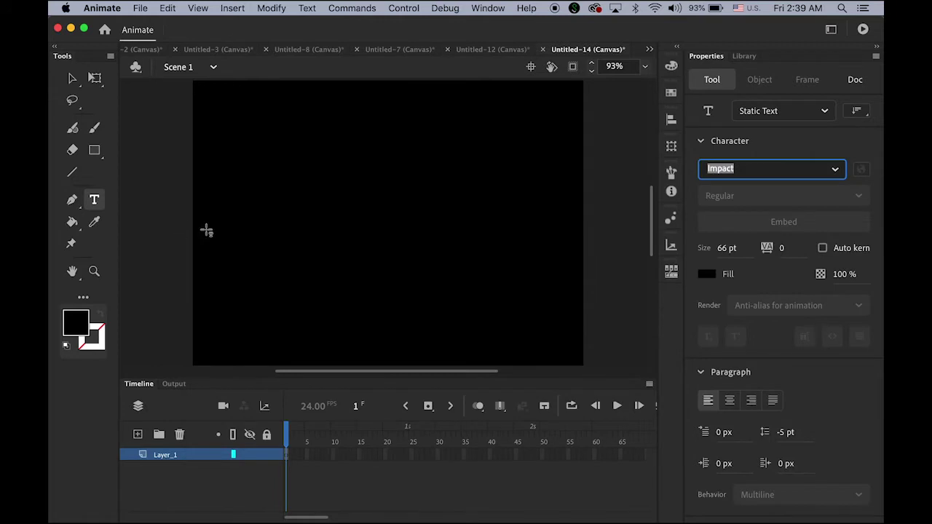
click(234, 245)
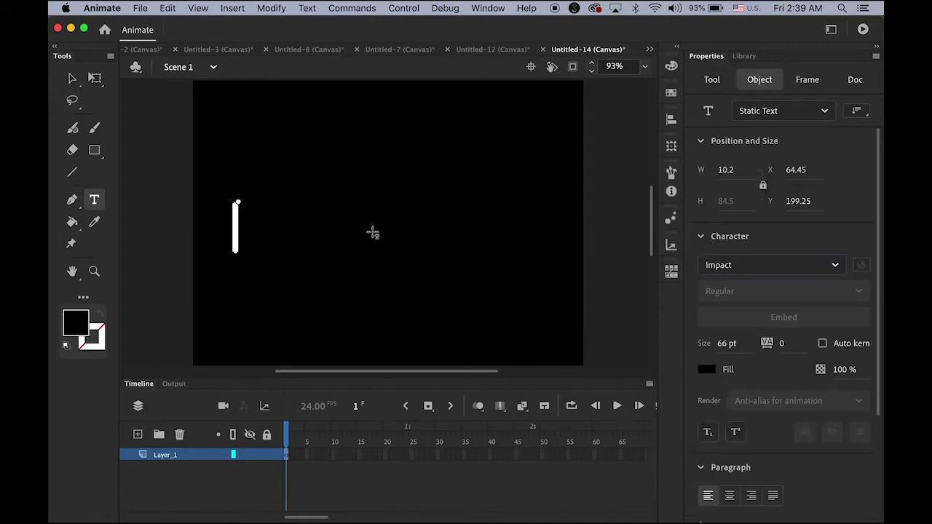
text(MASKING)
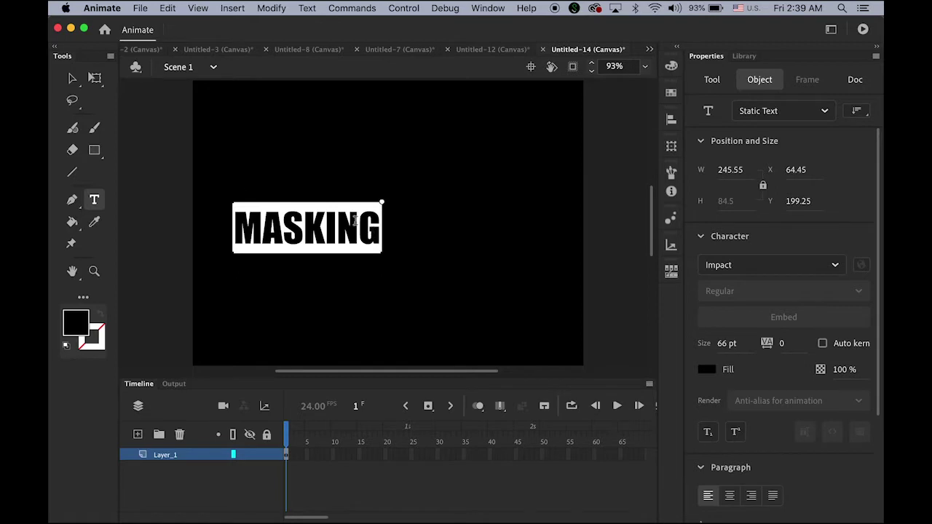
key(Escape)
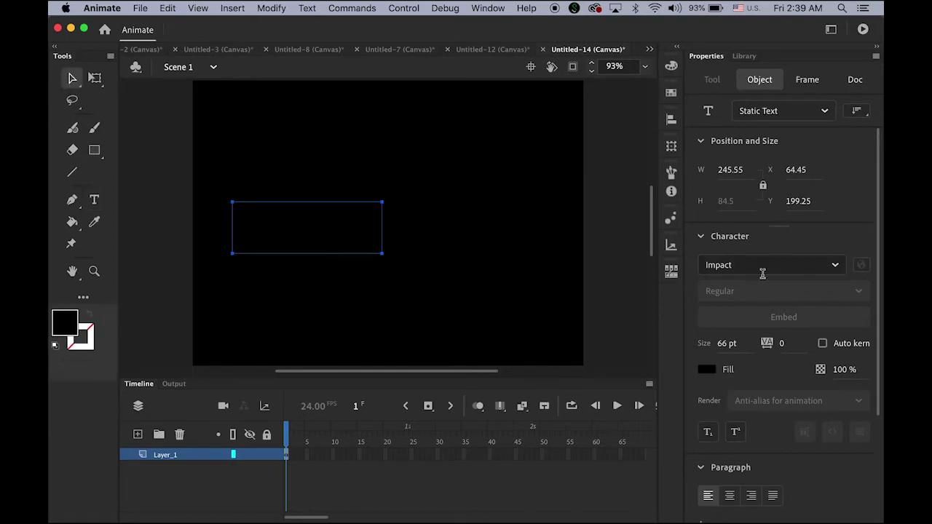
Step: Move the MASKING text toward the stage centre and set its fill to dark grey #333333
drag(327, 230, 380, 230)
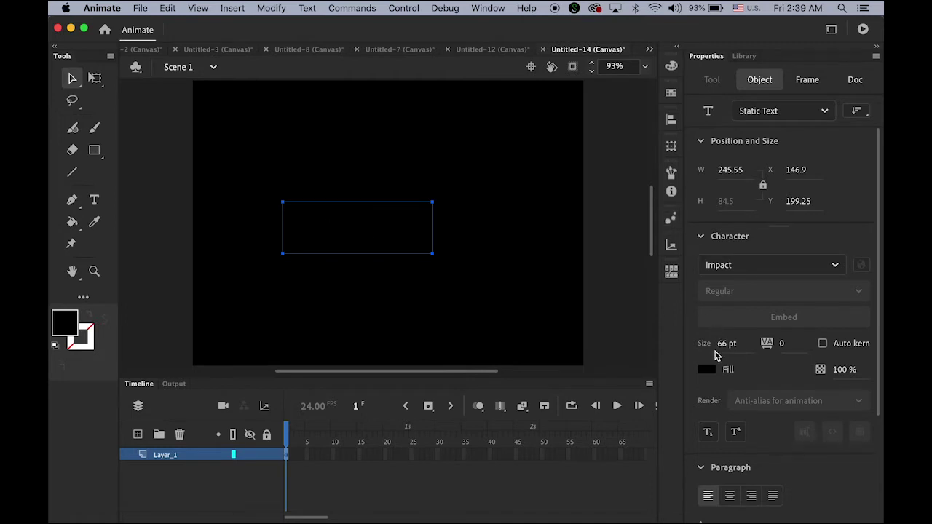
click(706, 371)
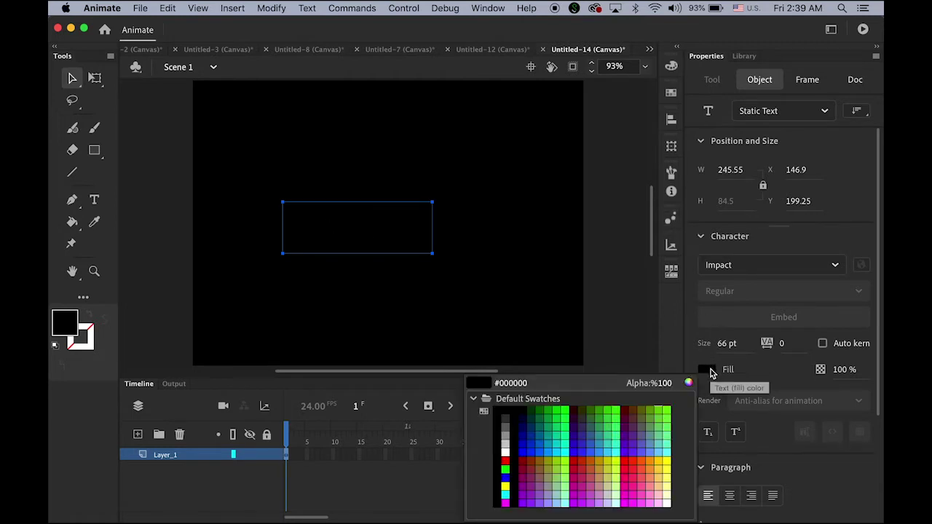
click(508, 418)
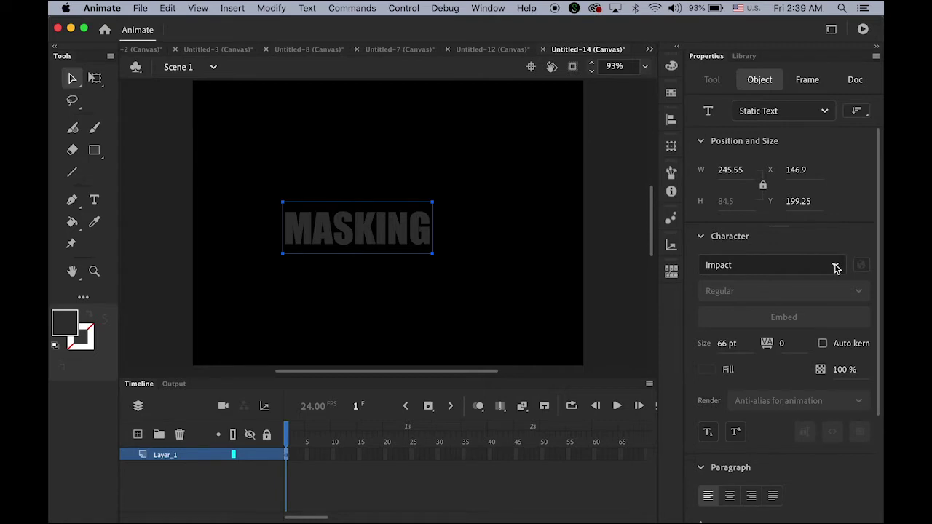
Step: Set the MASKING text to 96 pt, then scale it to about 559 px wide and centre it on the stage
drag(724, 345, 751, 345)
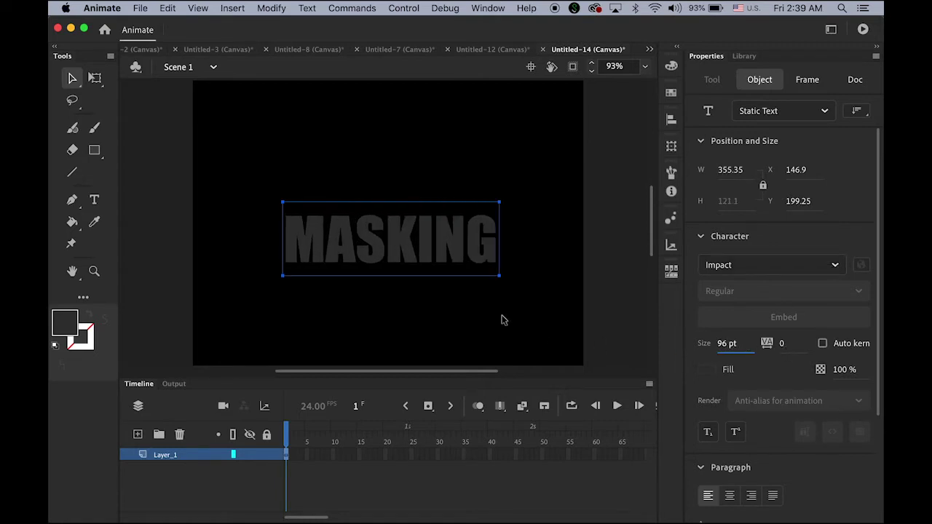
drag(429, 252, 417, 232)
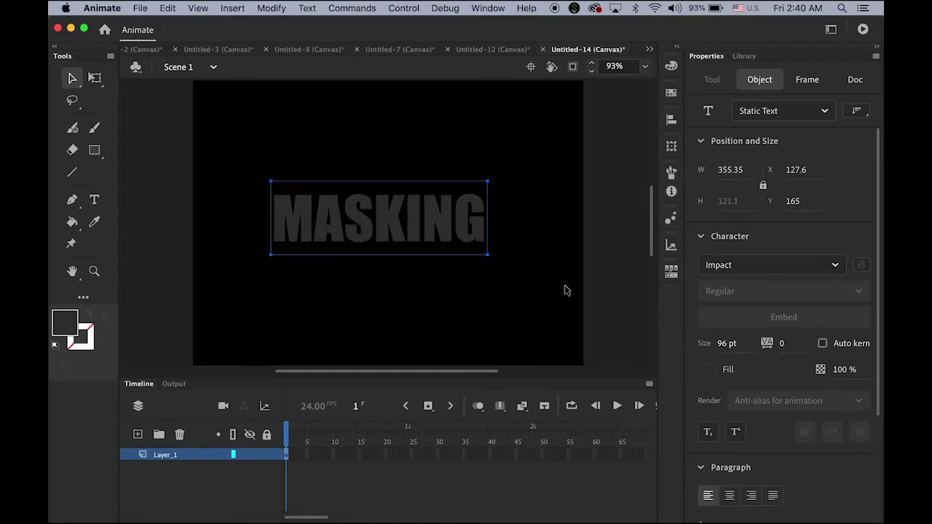
click(95, 78)
drag(486, 256, 550, 282)
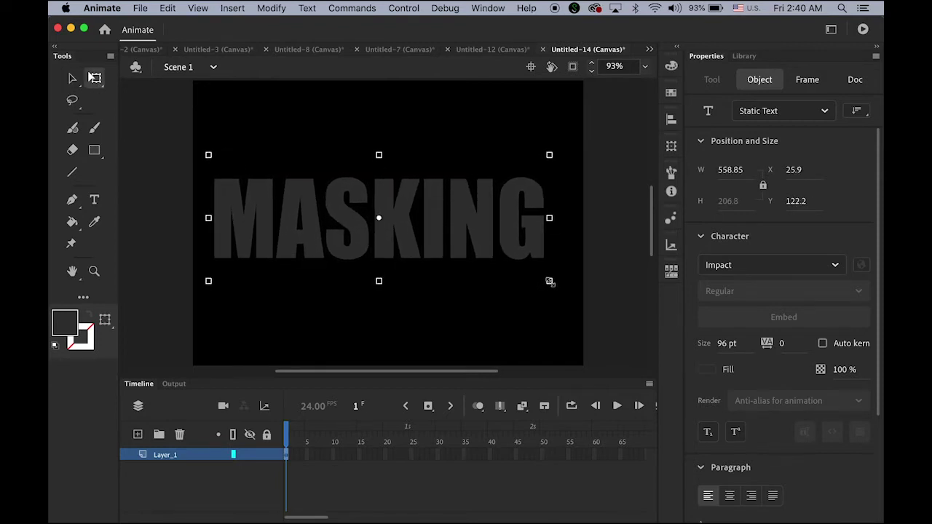
click(72, 78)
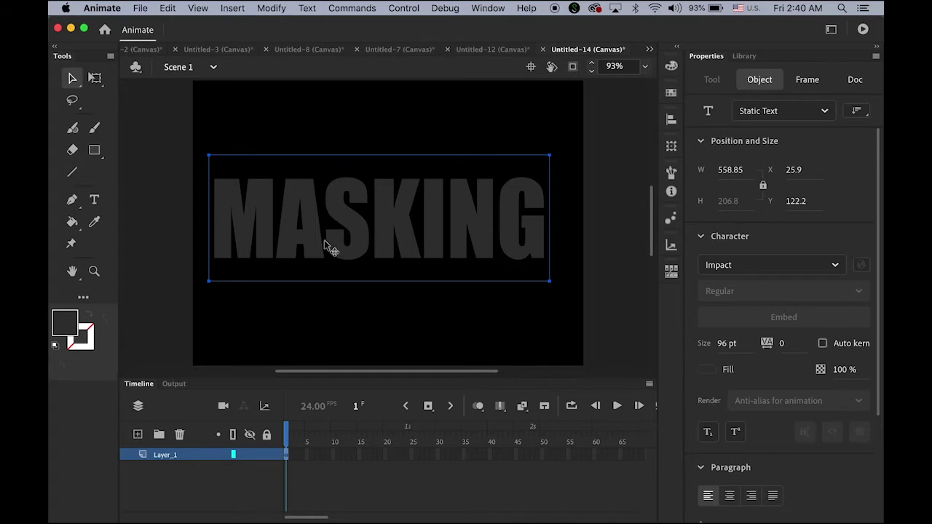
drag(323, 242, 333, 243)
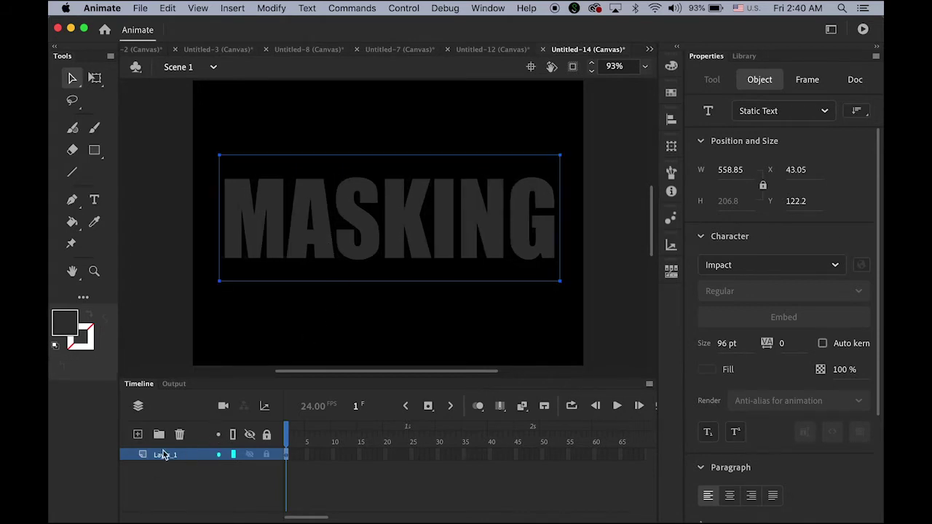
Step: Rename the text's layer as Dark and add a new layer above it
double_click(165, 456)
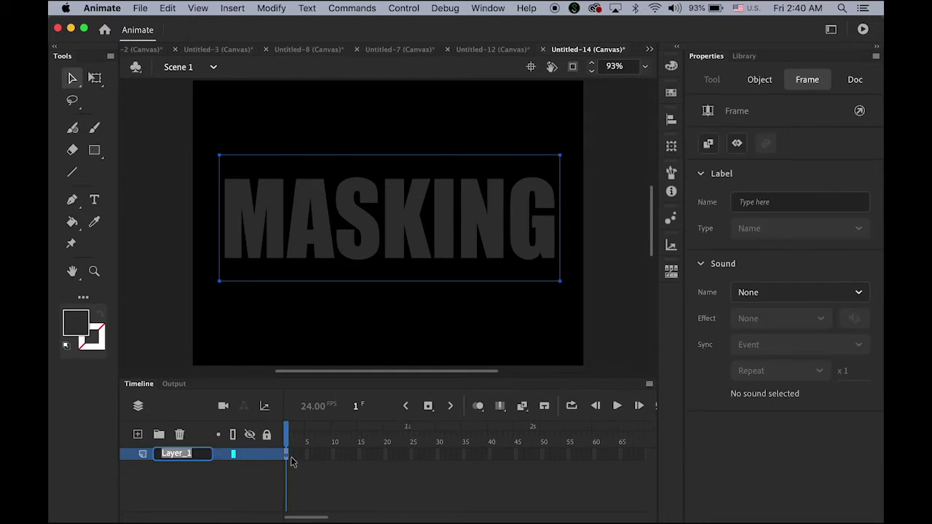
text(Dark)
key(Return)
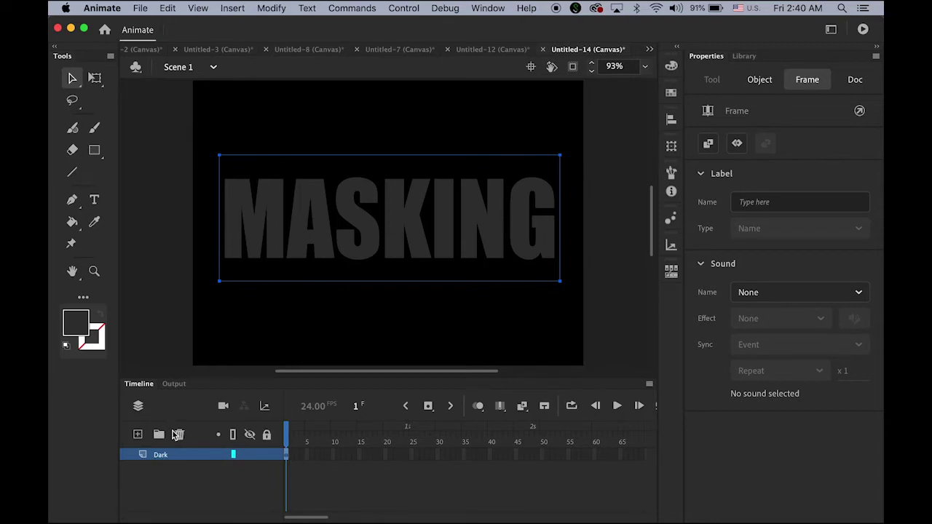
click(138, 435)
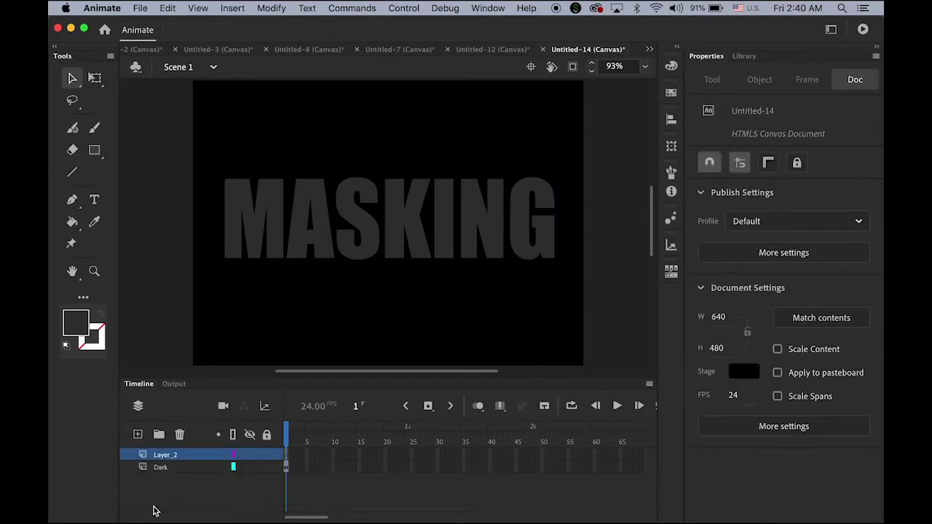
Step: Copy the MASKING text from the Dark layer and paste it in place on Layer_2
click(167, 470)
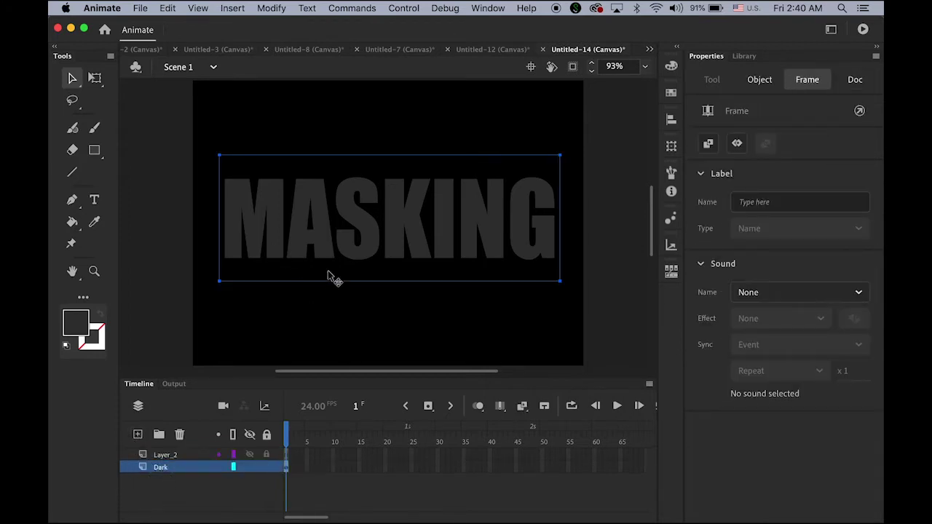
click(274, 236)
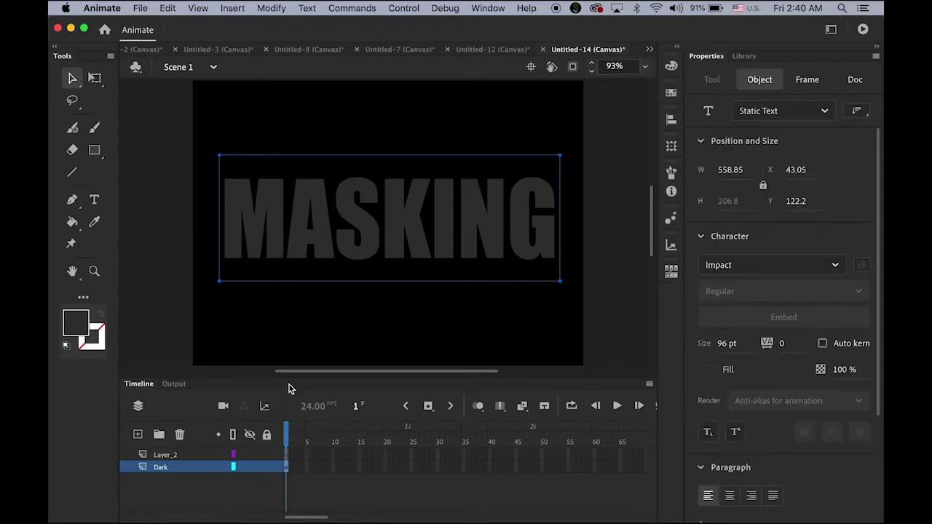
click(170, 8)
click(179, 69)
click(170, 455)
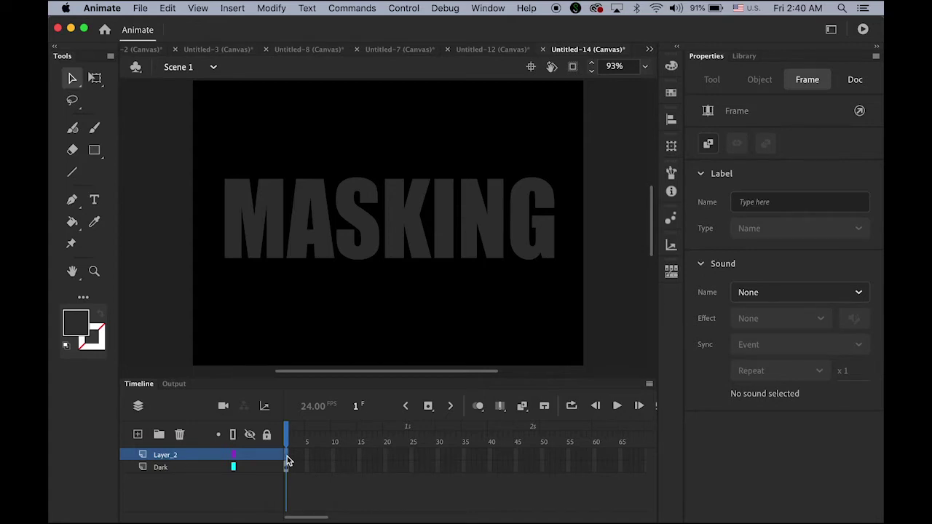
click(231, 8)
mouse_move(159, 7)
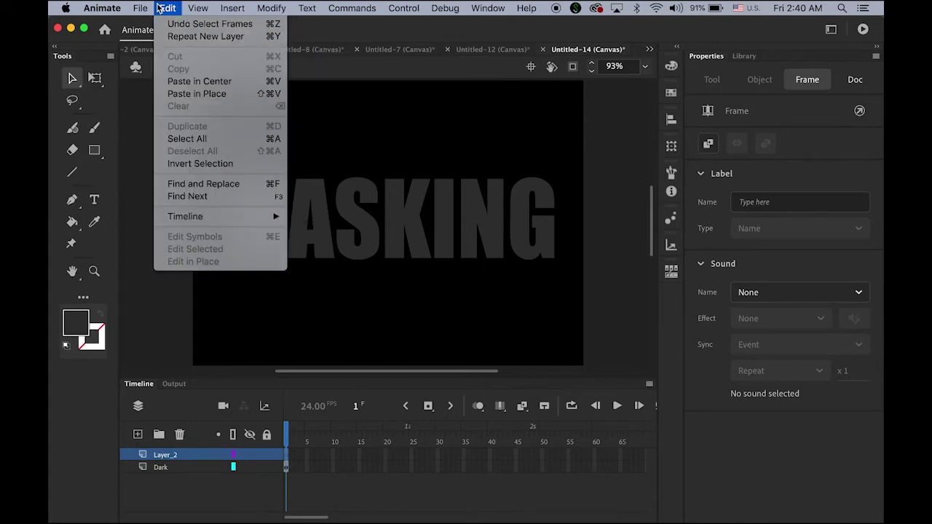
click(197, 93)
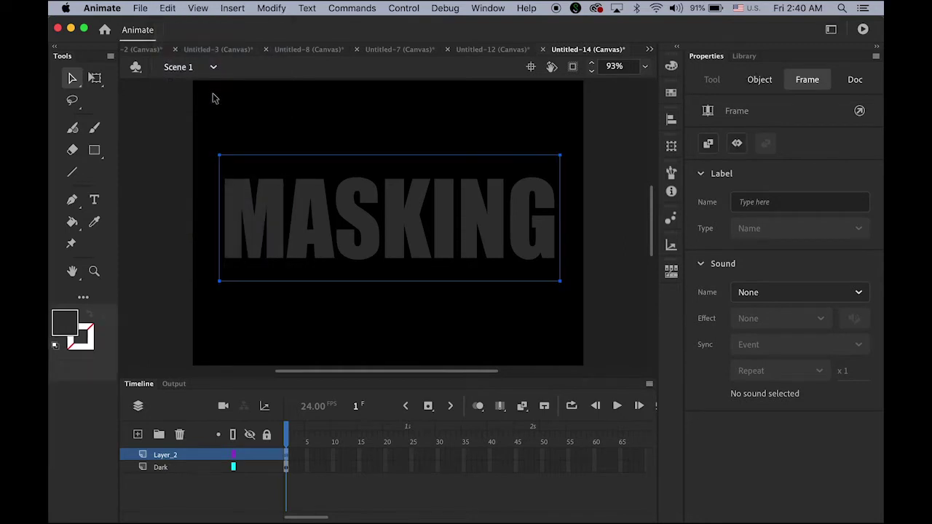
Step: Set the fill of the text copy on Layer_2 to white and toggle that layer's visibility to compare both texts
click(446, 241)
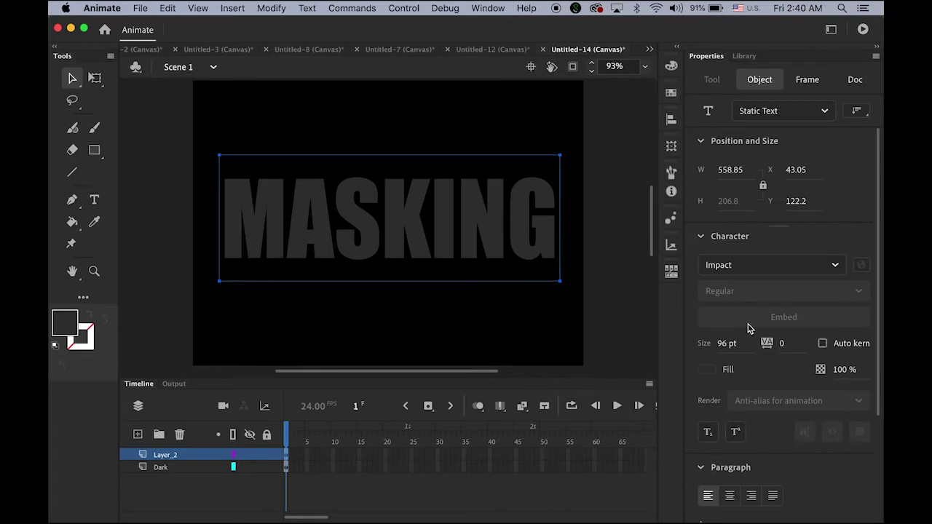
click(707, 370)
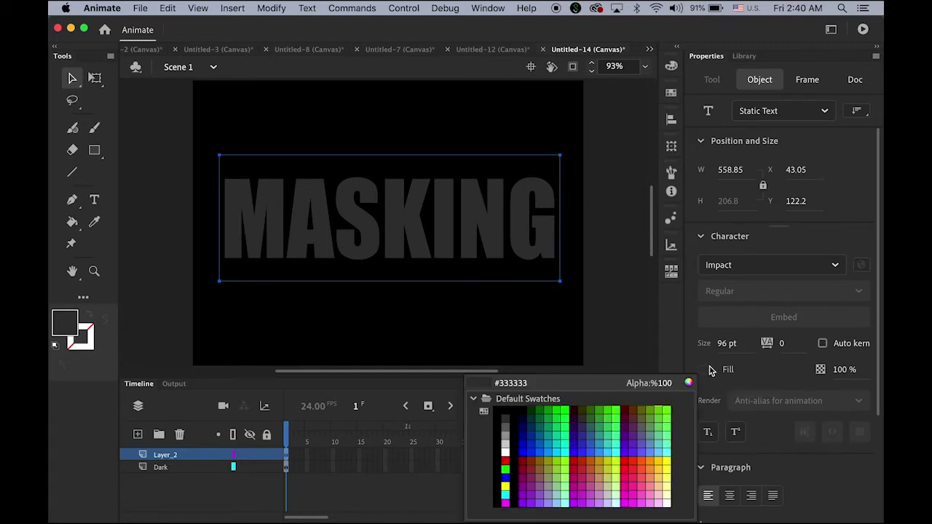
click(506, 450)
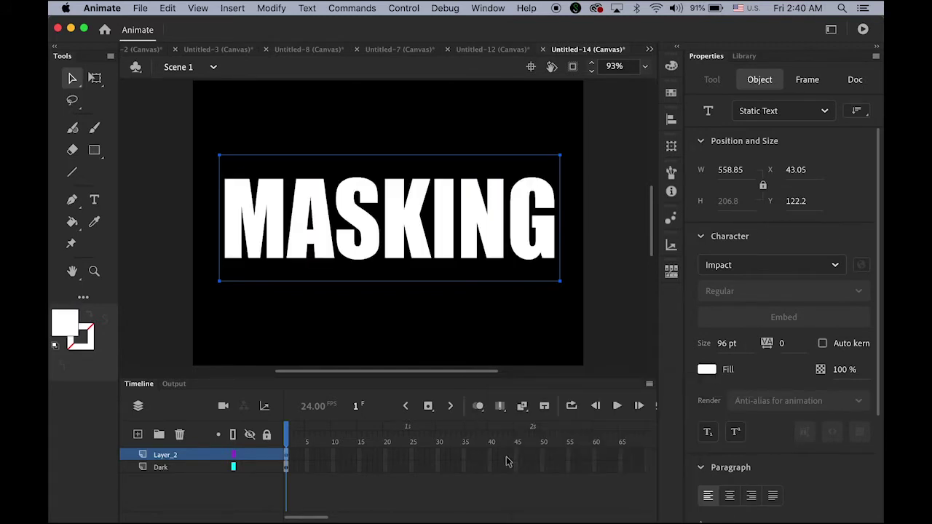
click(154, 324)
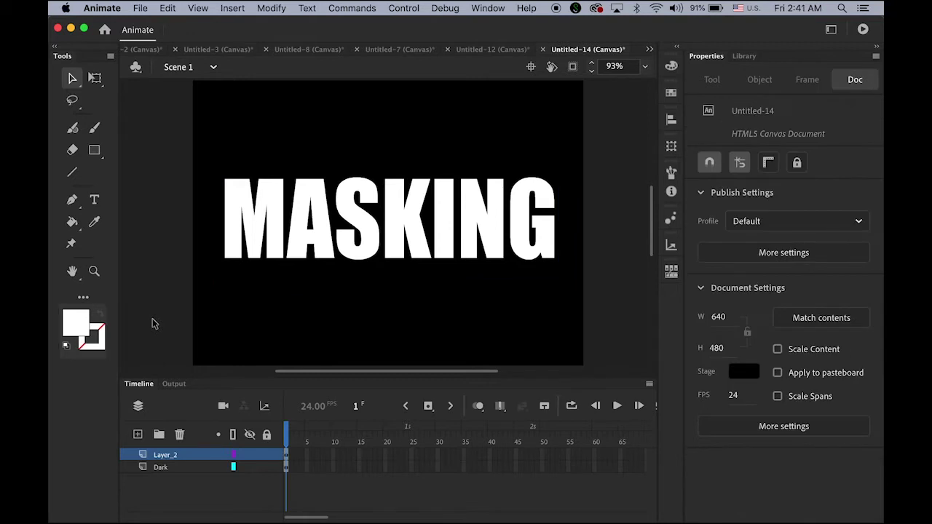
click(249, 455)
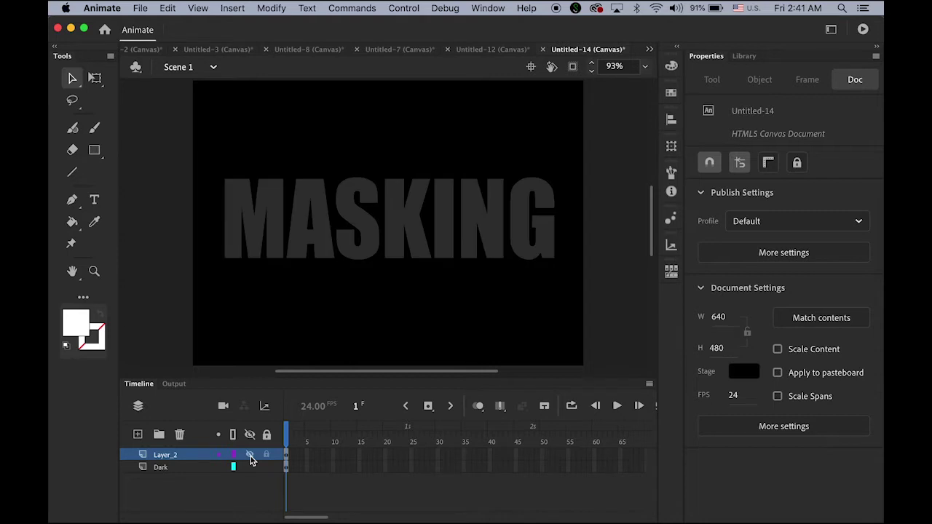
click(249, 455)
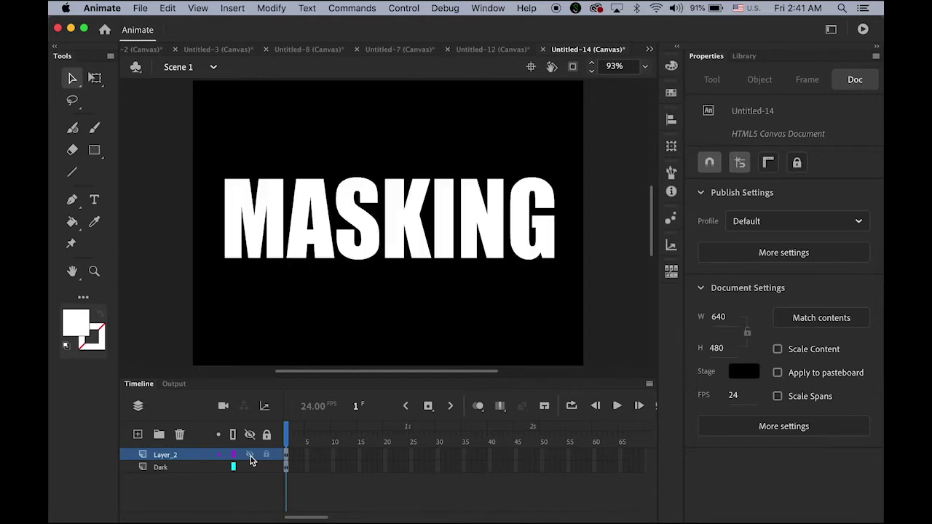
Step: Rename Layer_2, which holds the white text copy, as White
double_click(163, 456)
text(W)
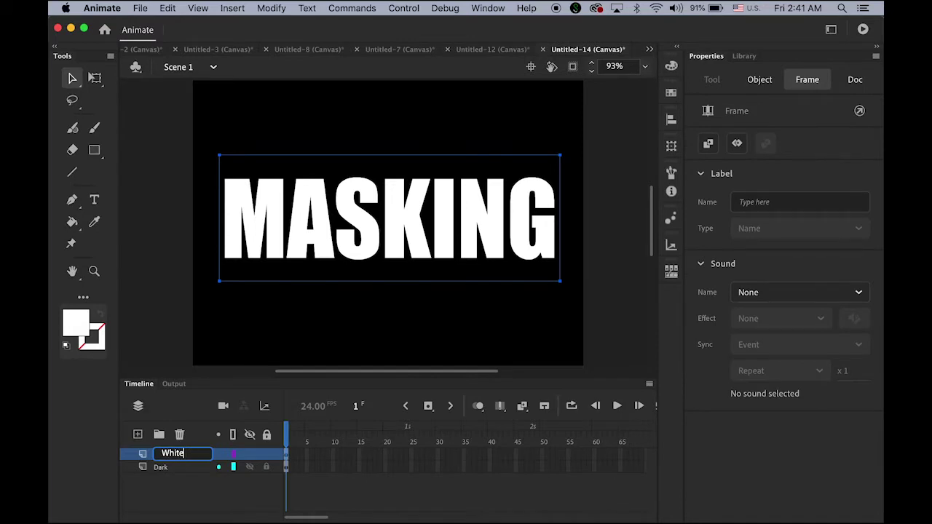
text(hite)
key(Return)
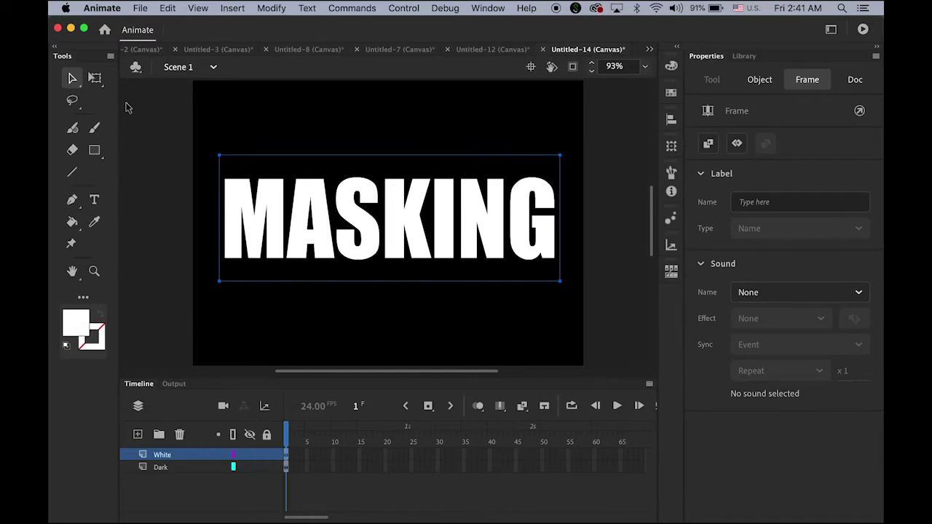
click(189, 334)
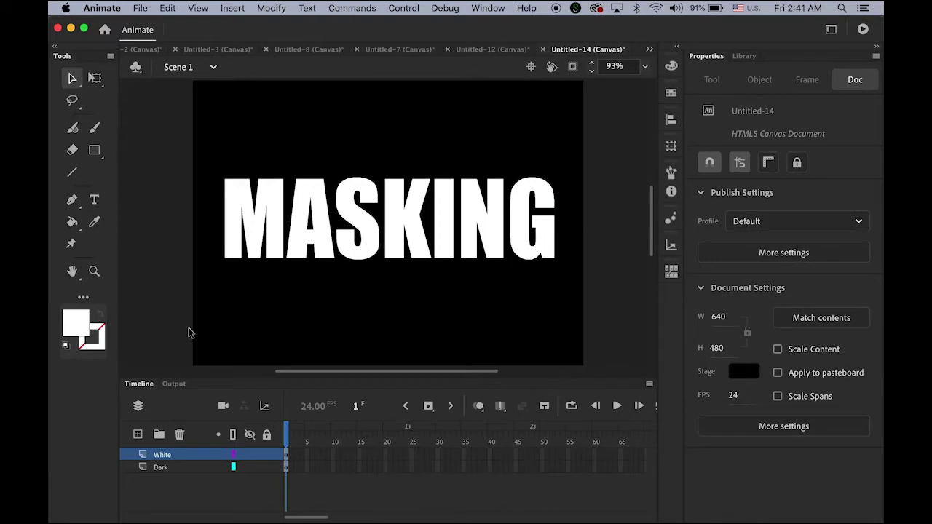
Step: Add a new layer above the White layer and name it masking
click(137, 437)
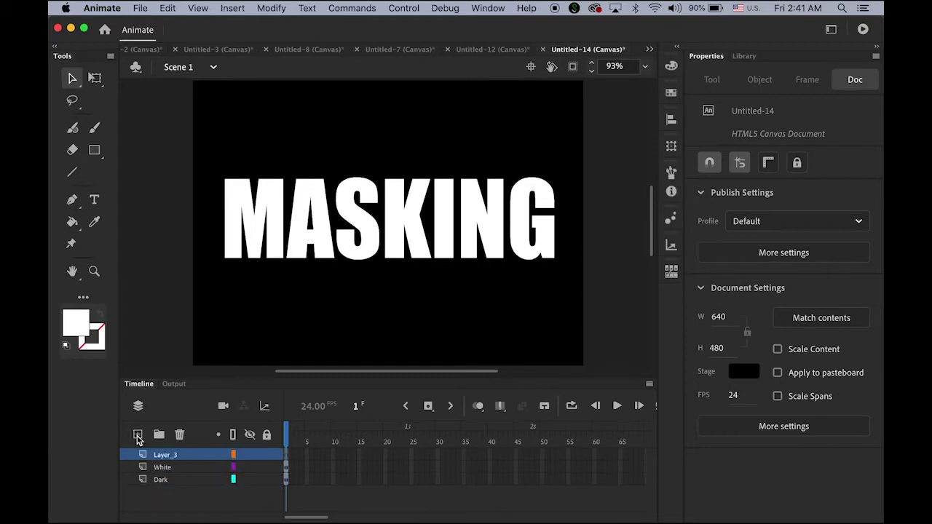
double_click(169, 455)
text(masking)
key(Return)
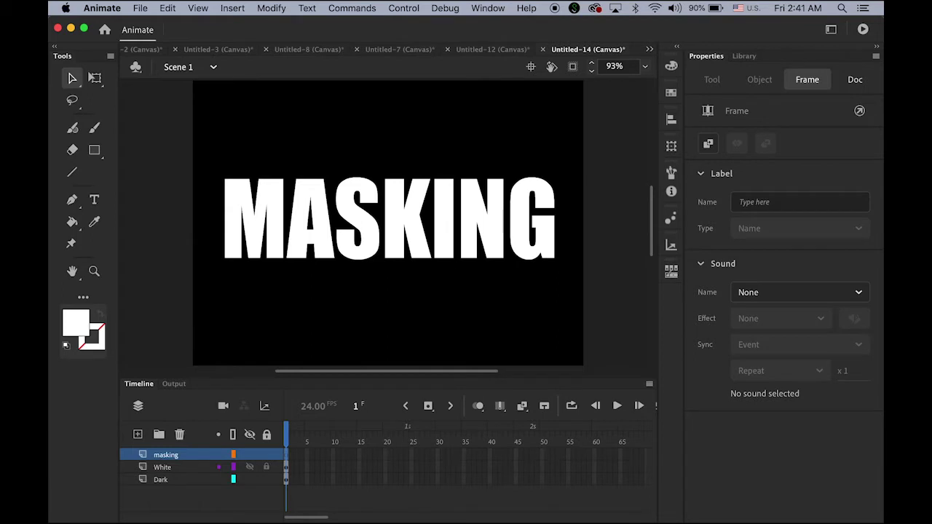
Step: Draw a borderless red circle about 196 px in diameter on the masking layer and move it just outside the stage's left edge
click(96, 155)
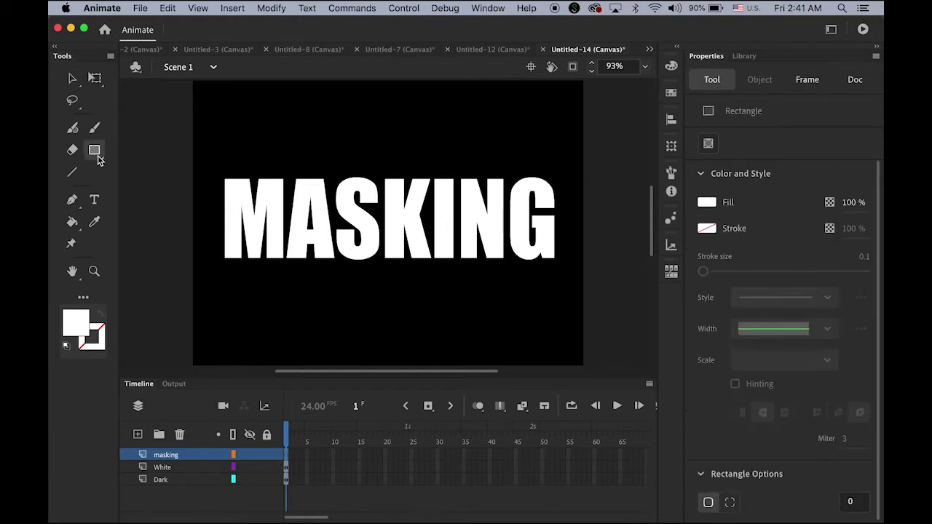
click(170, 192)
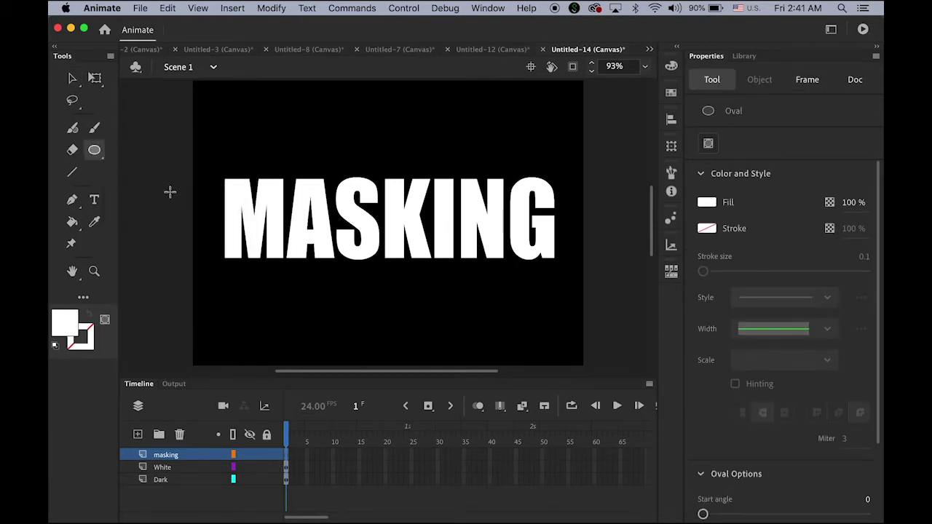
click(62, 330)
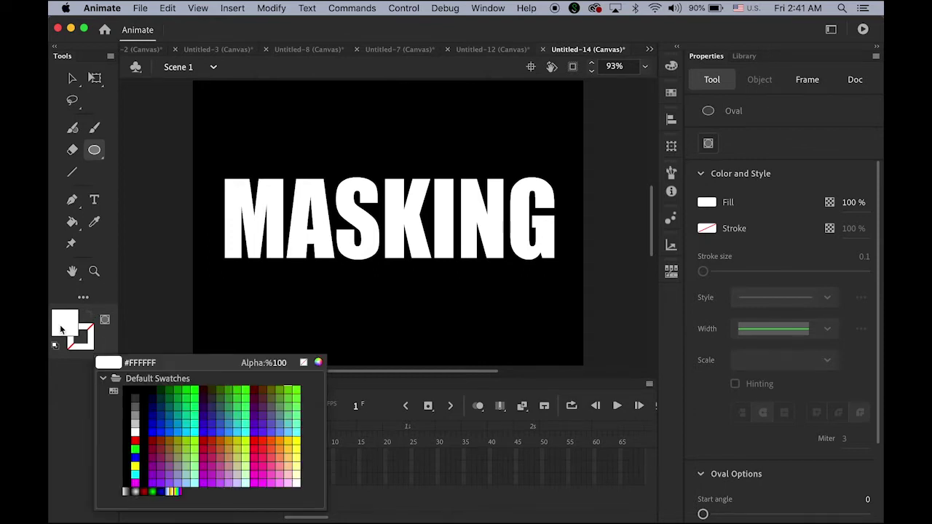
click(136, 439)
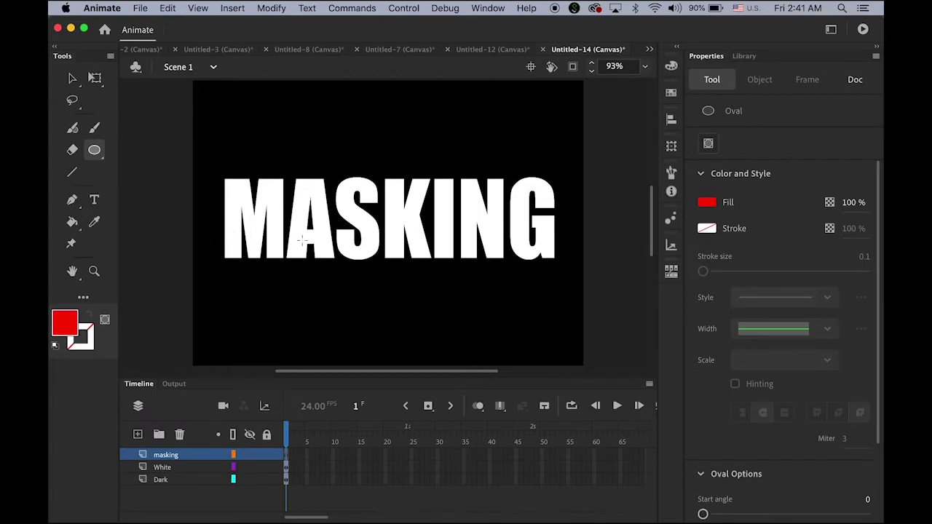
click(72, 77)
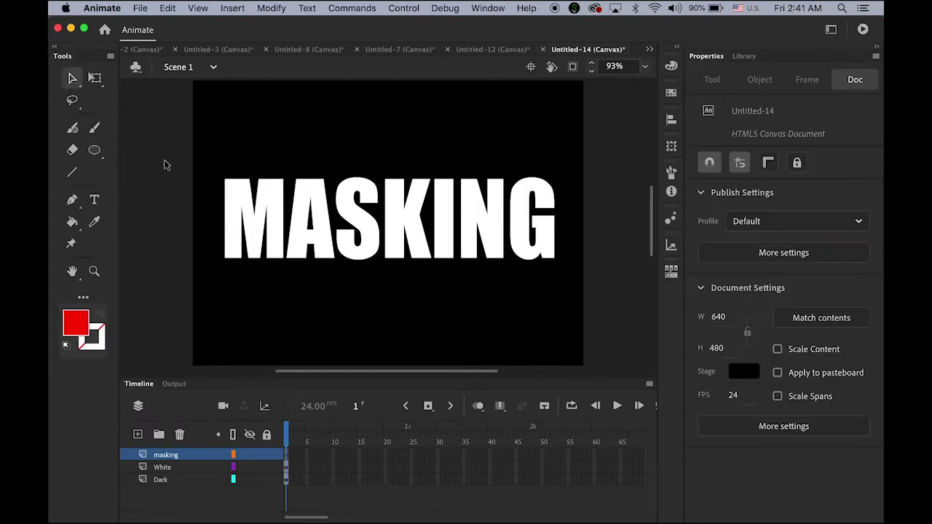
click(98, 271)
alt+click(378, 227)
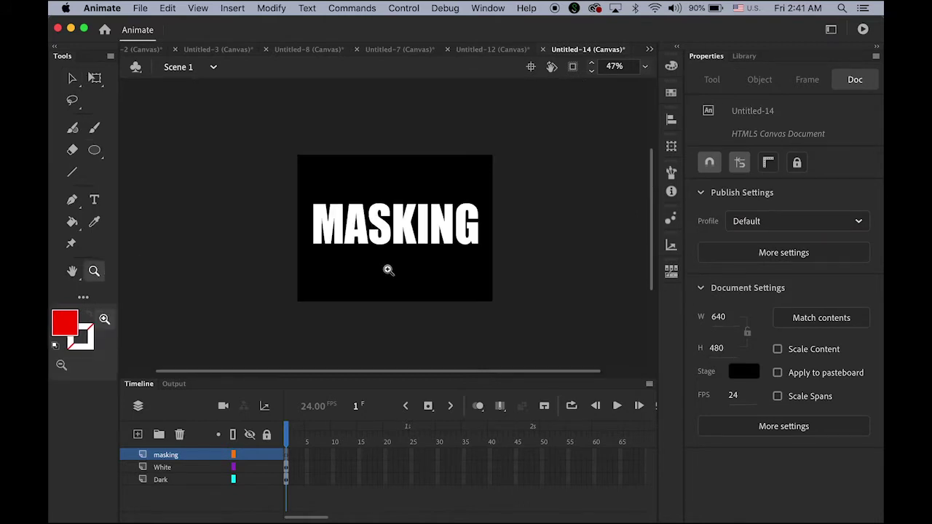
click(93, 150)
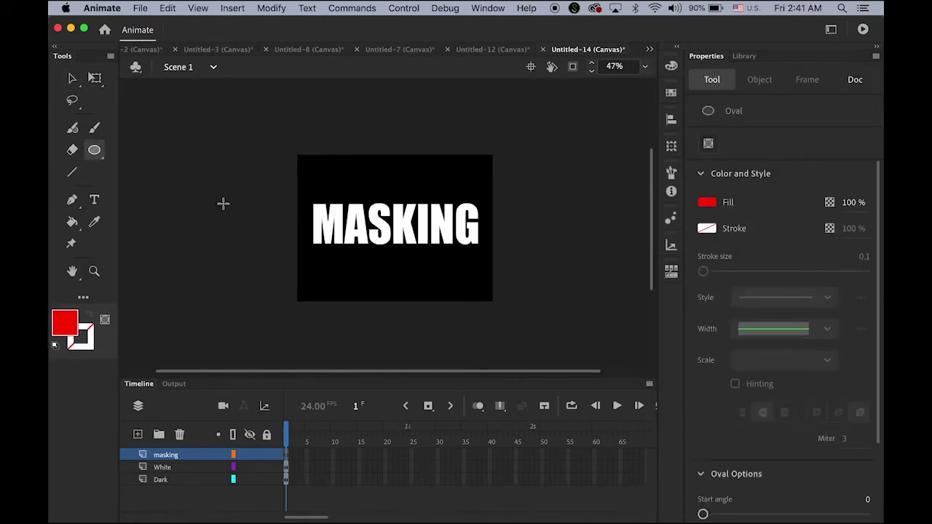
drag(244, 196, 296, 259)
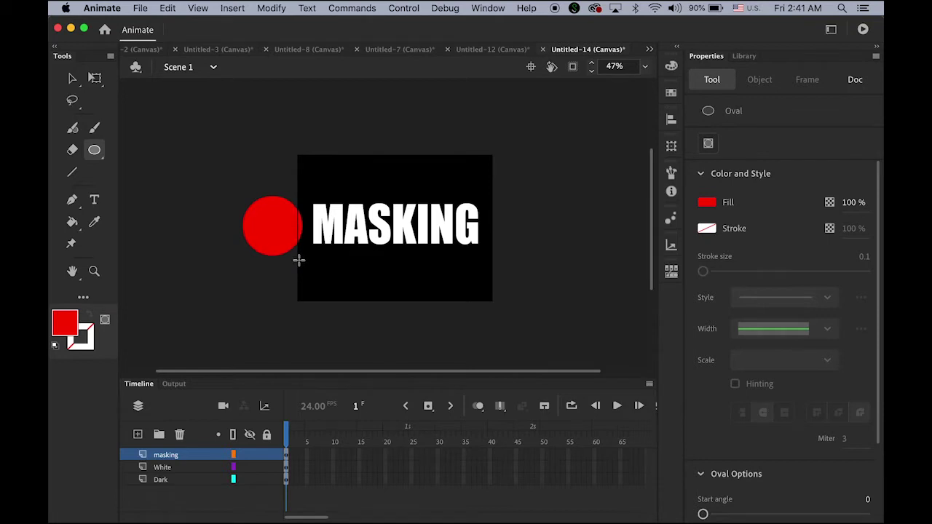
click(72, 78)
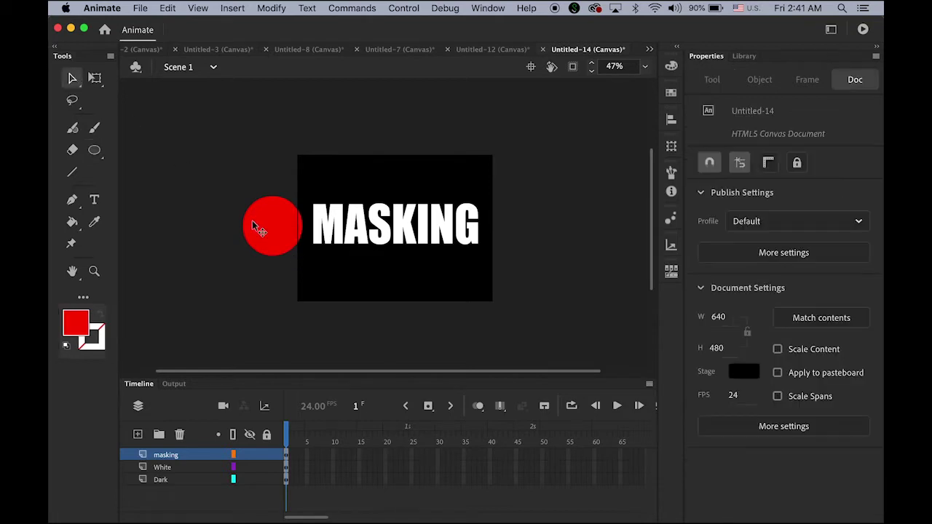
click(273, 229)
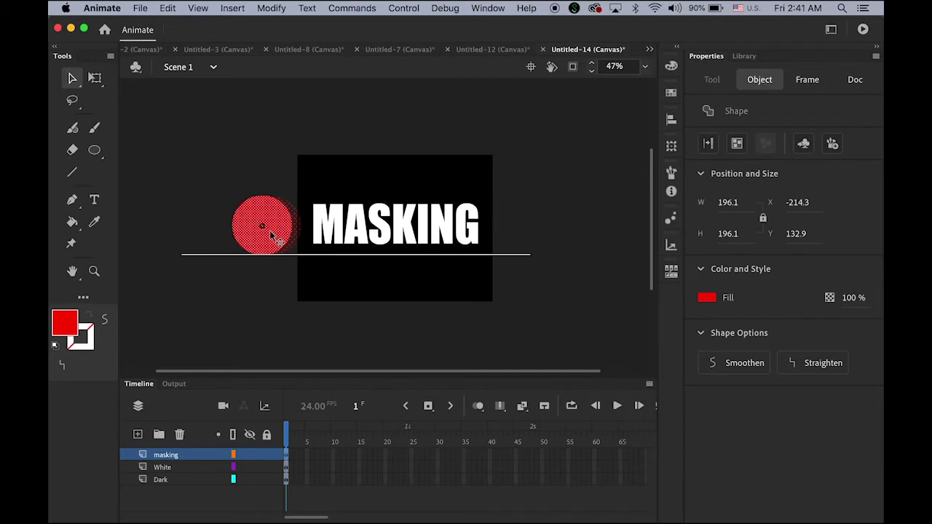
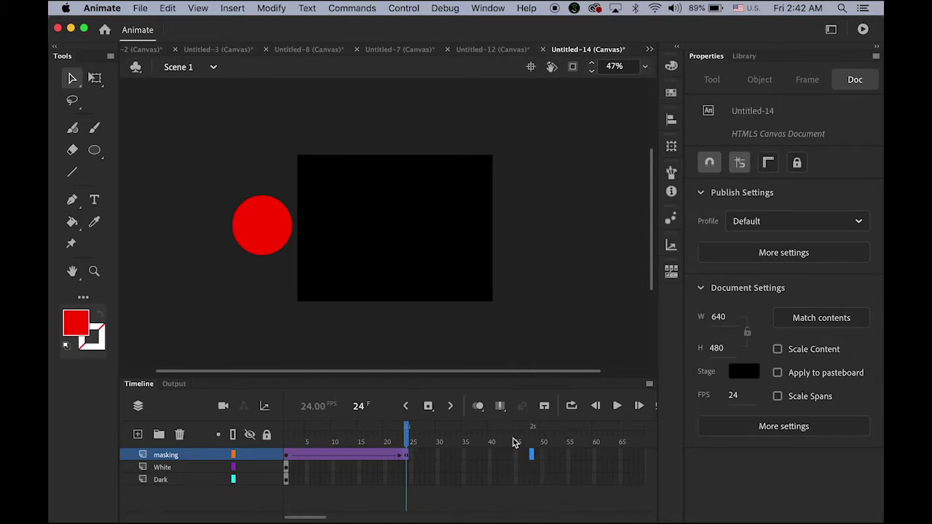
Step: Add a keyframe at frame 48 of the masking layer and move the circle at frame 24 horizontally past the stage's right edge
click(428, 407)
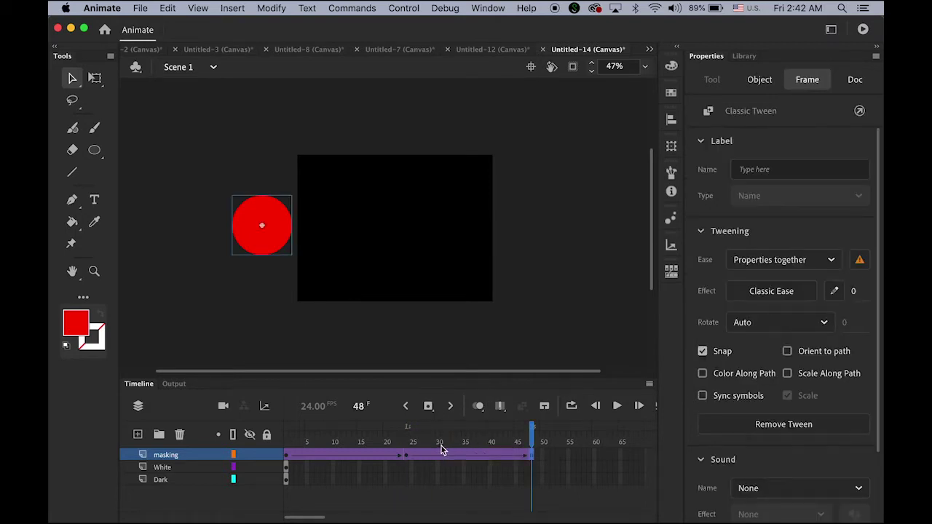
drag(532, 442, 409, 459)
click(409, 457)
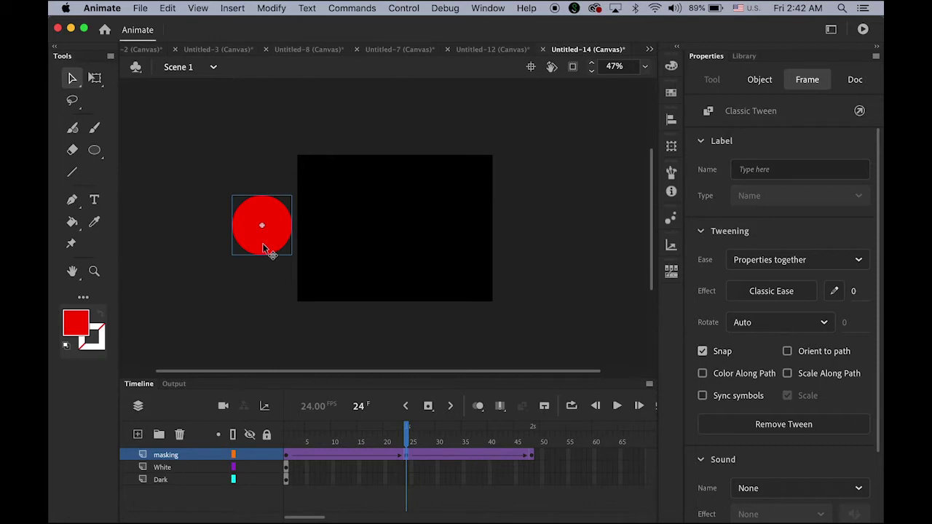
drag(264, 247, 532, 265)
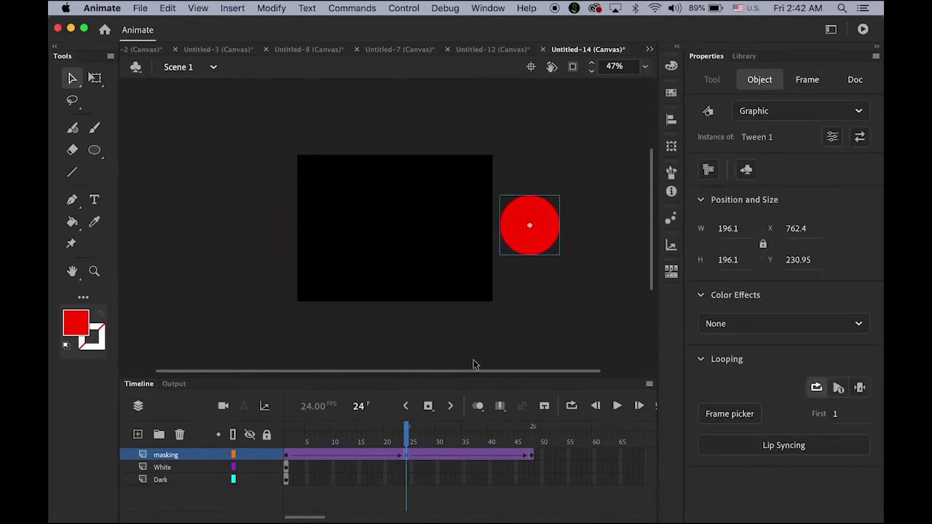
drag(408, 429, 409, 466)
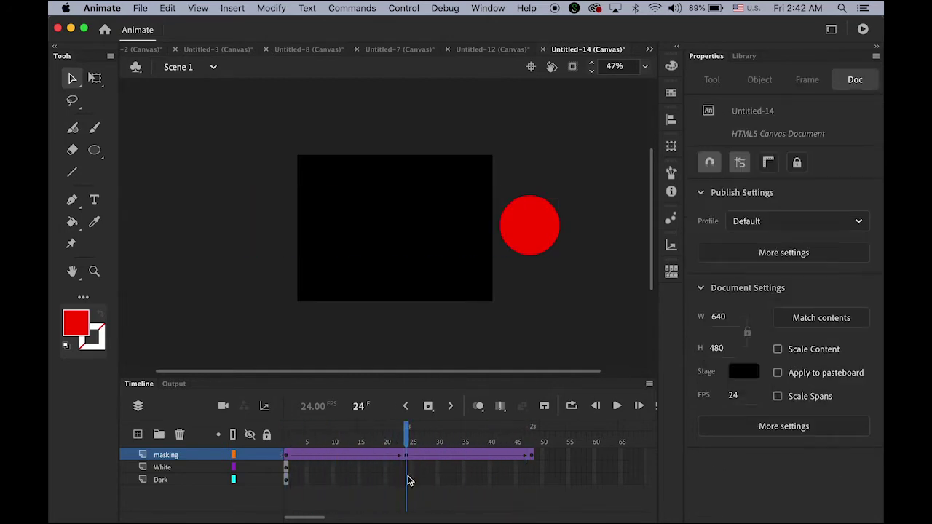
Step: Insert keyframes at frame 48 on both the White and Dark layers so their text spans the whole animation
click(286, 468)
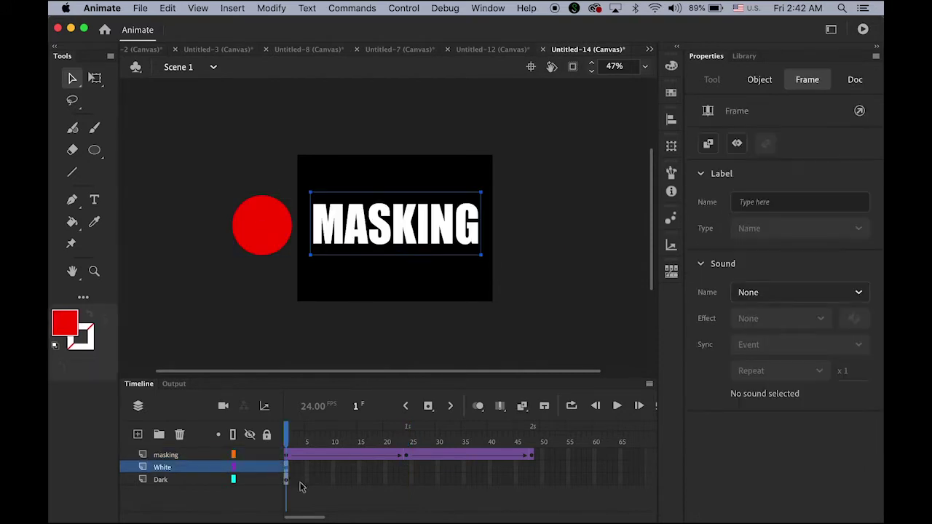
click(286, 480)
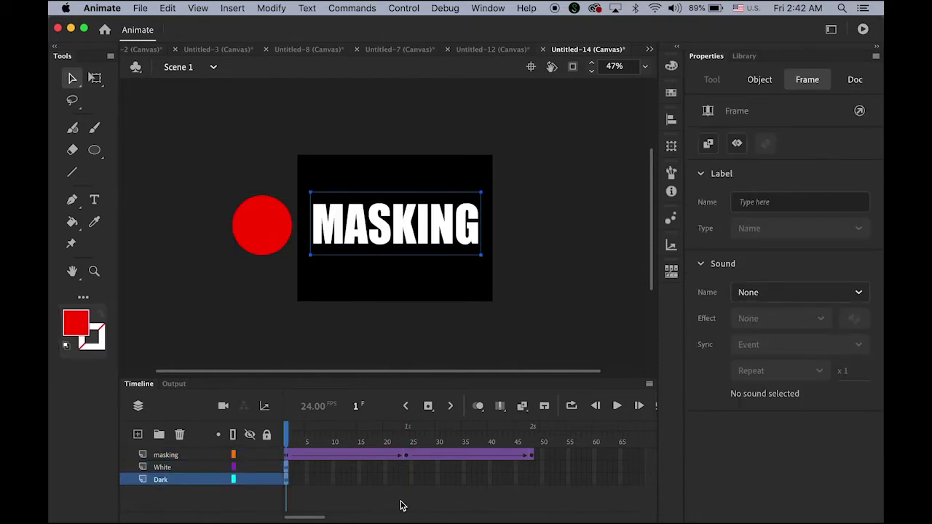
click(531, 471)
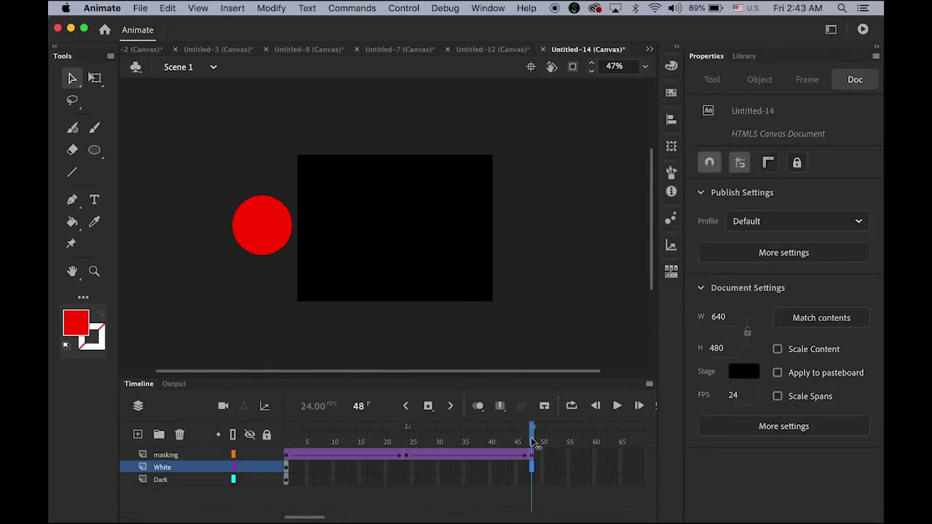
click(532, 480)
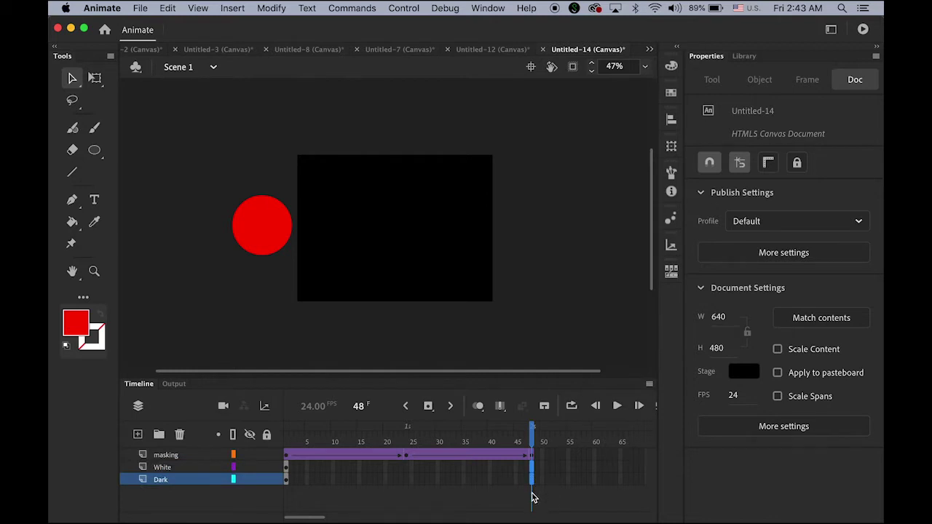
click(429, 409)
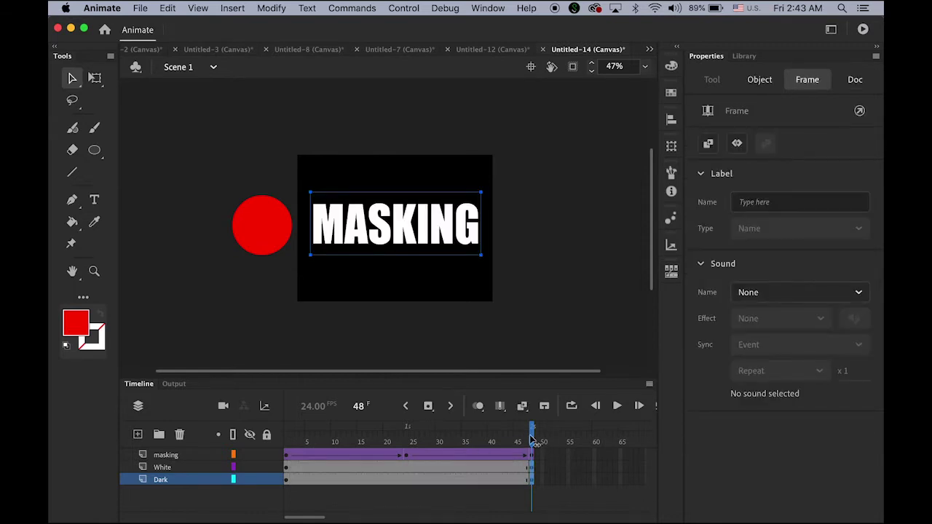
mouse_move(531, 437)
mouse_down()
mouse_move(334, 441)
mouse_move(537, 442)
mouse_move(305, 452)
mouse_move(534, 442)
mouse_up()
click(593, 474)
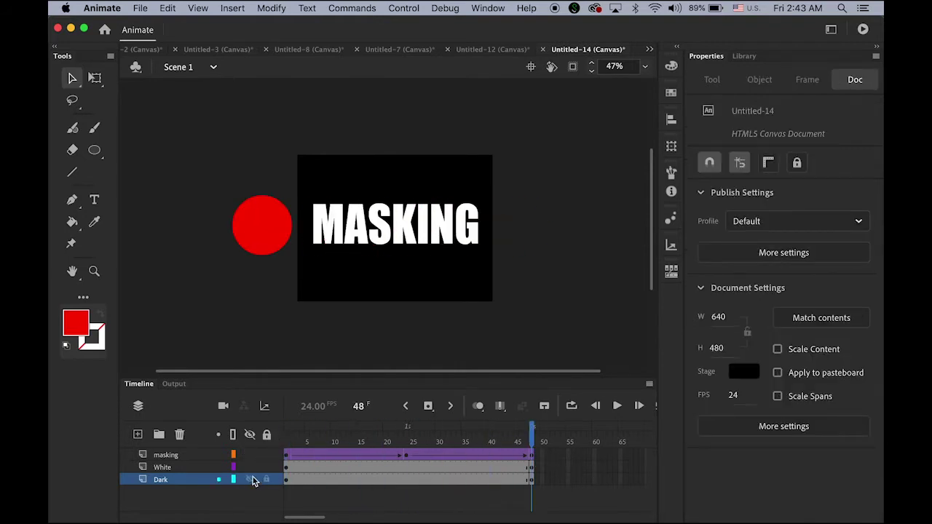
Step: Convert the masking layer into a mask for the White layer
click(159, 456)
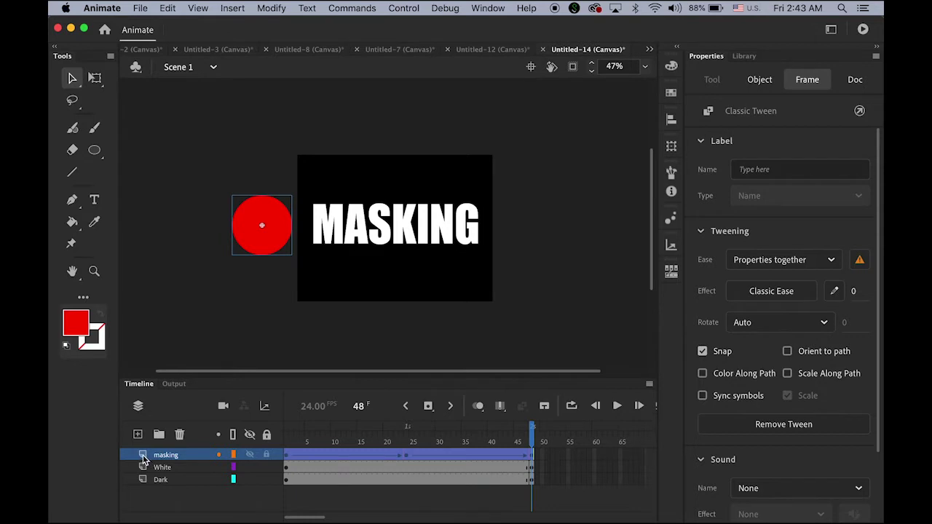
right_click(144, 458)
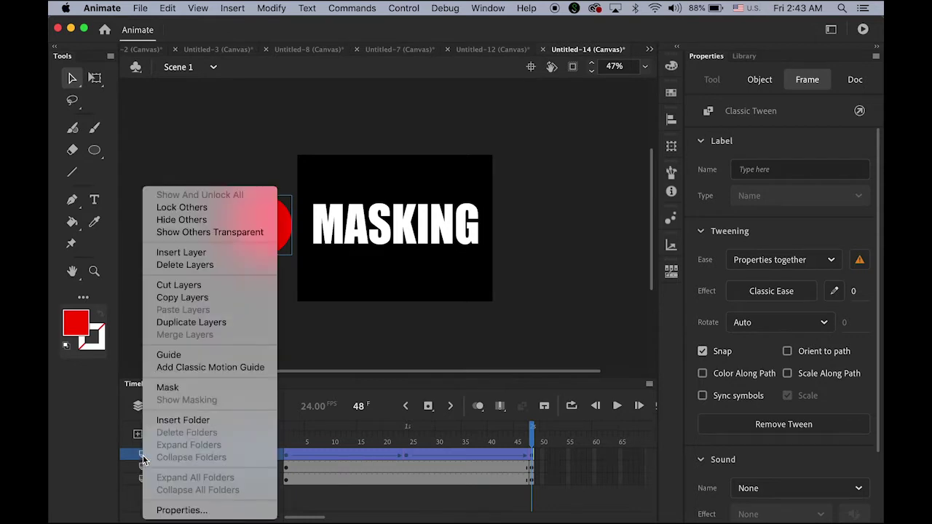
click(168, 389)
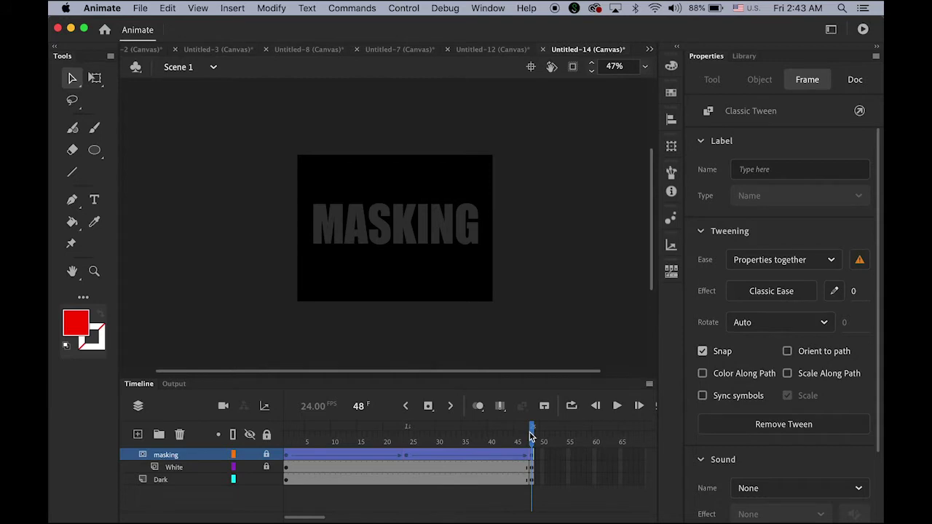
Step: Play the masking animation on the timeline, then test the movie in the browser
key(Return)
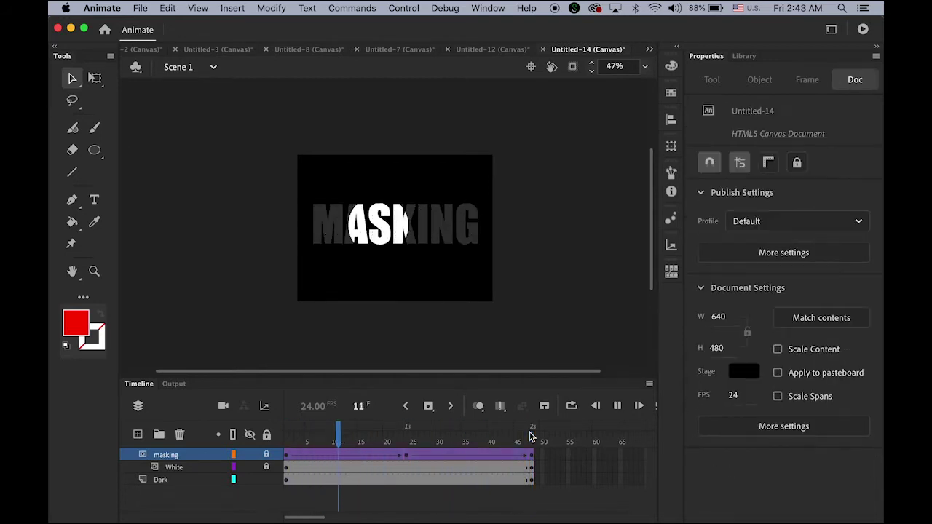
click(530, 436)
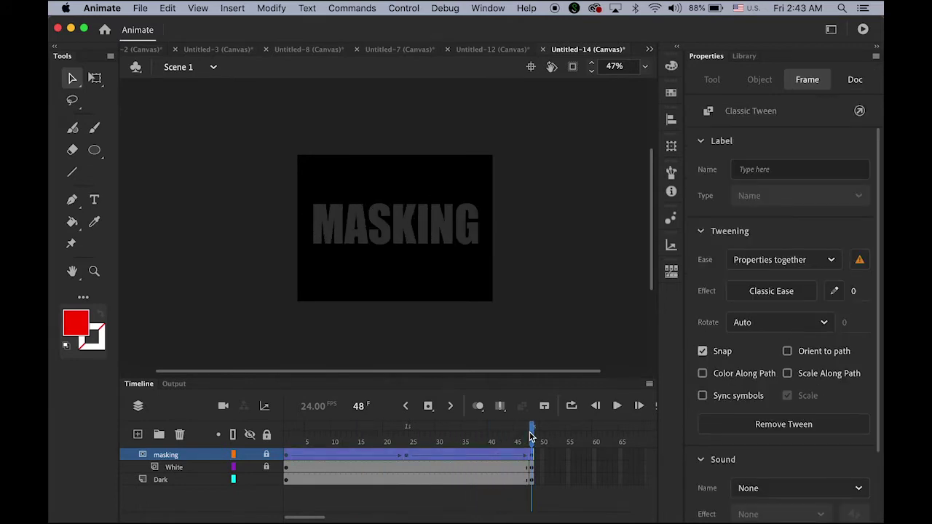
key(super+Return)
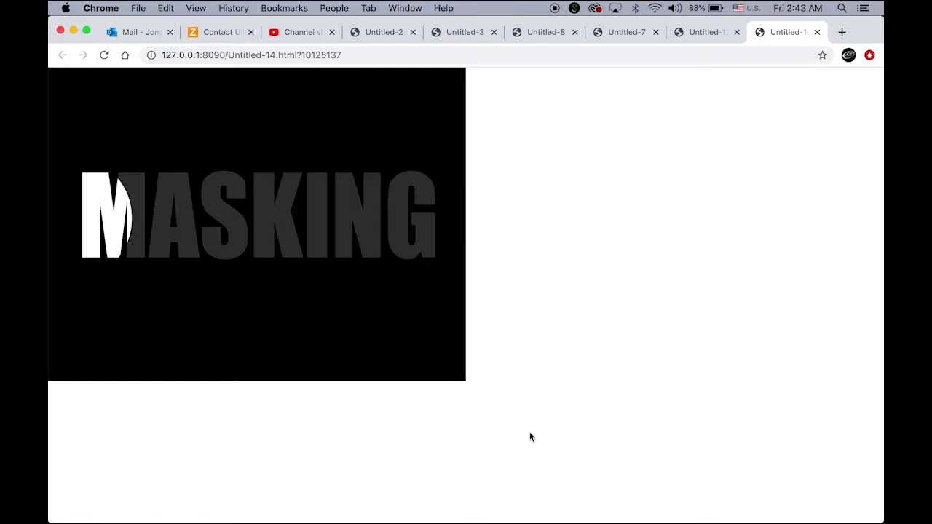
Step: Place the car.jpg image on the stage and center it horizontally and vertically relative to the stage
mouse_move(421, 520)
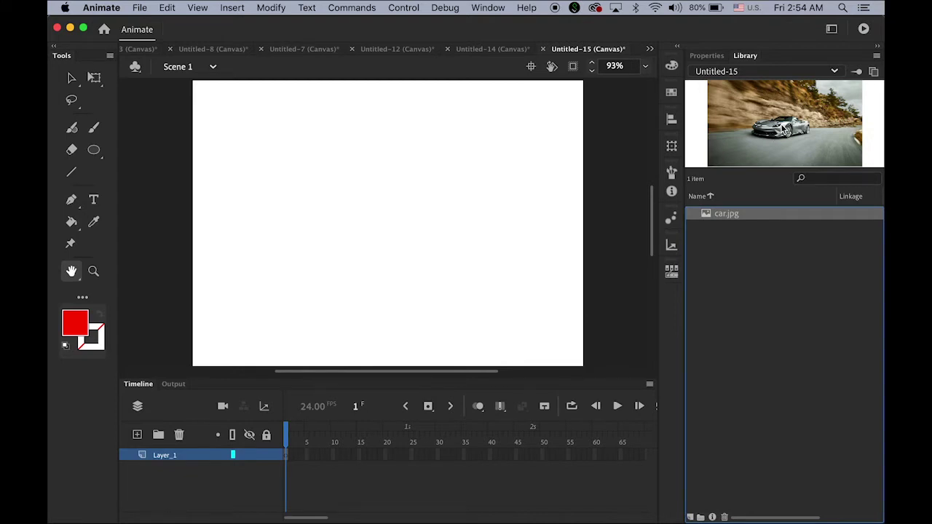
drag(783, 127, 383, 225)
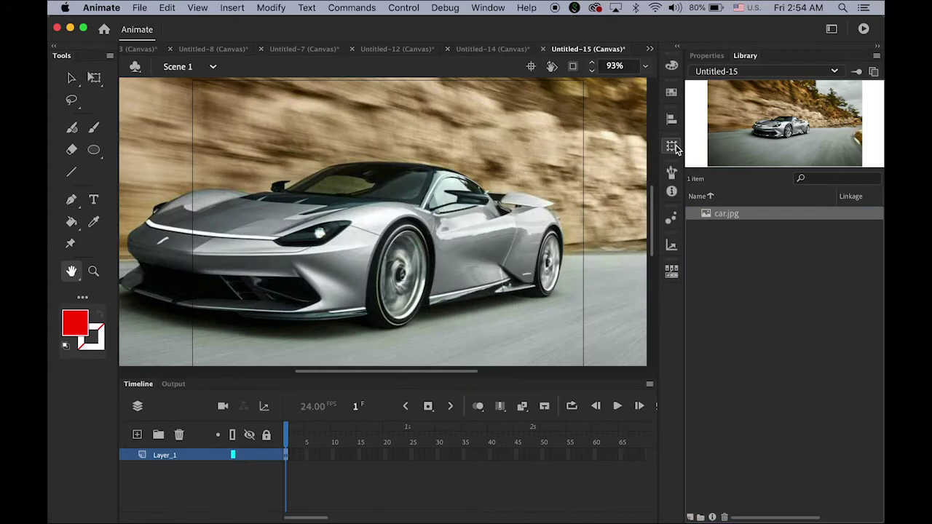
click(672, 123)
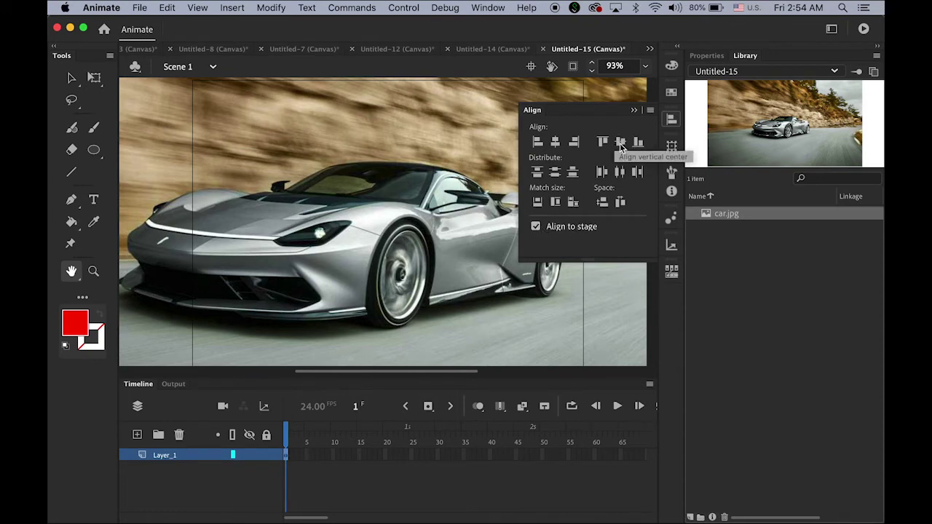
click(619, 142)
click(555, 142)
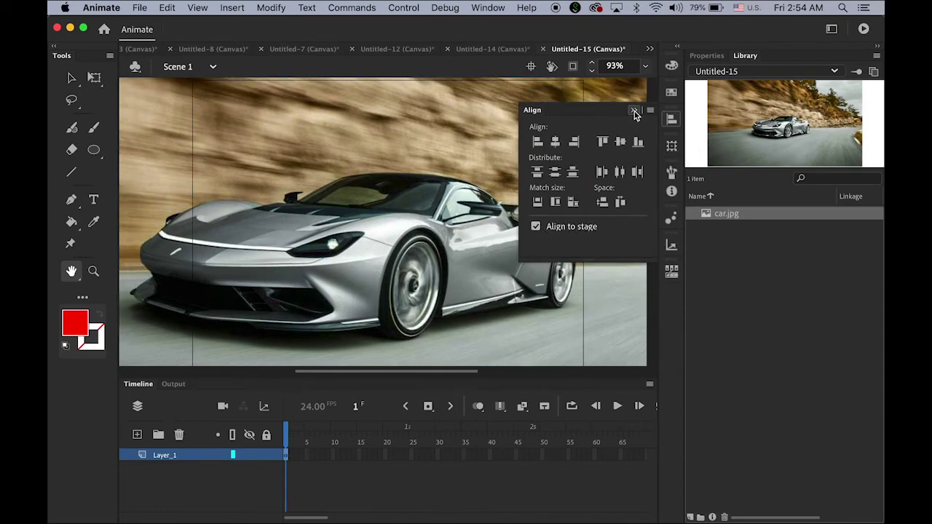
click(635, 110)
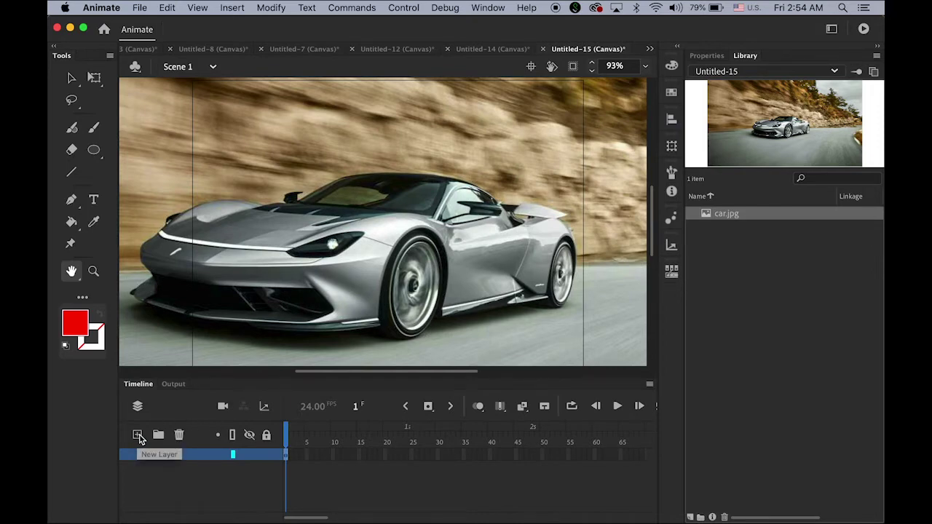
Step: Add a new layer above the image layer and rename the image layer car
click(138, 436)
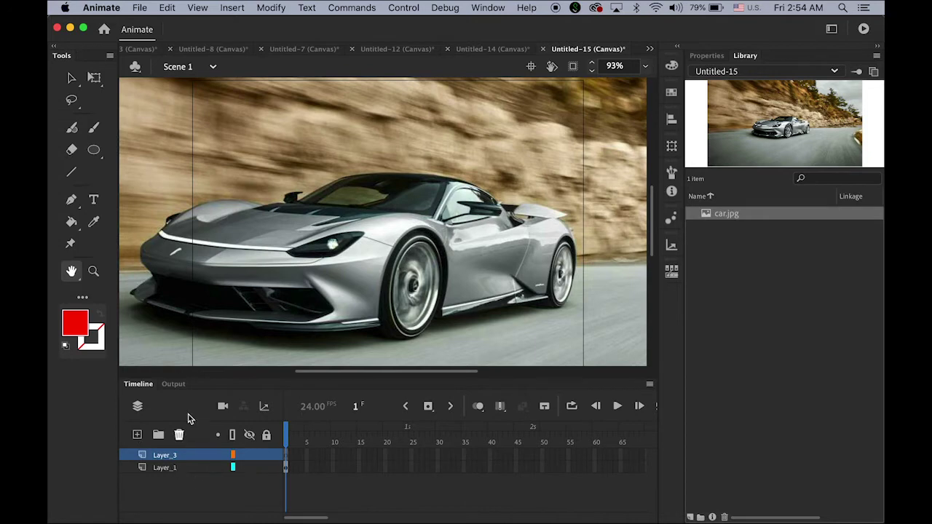
click(162, 470)
double_click(161, 470)
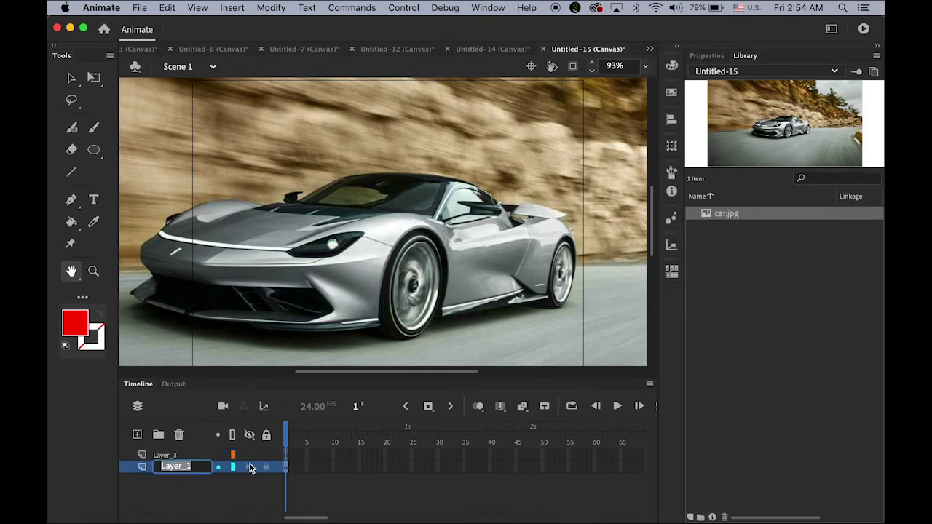
text(car)
key(Return)
Step: Rename the new upper layer text
click(167, 456)
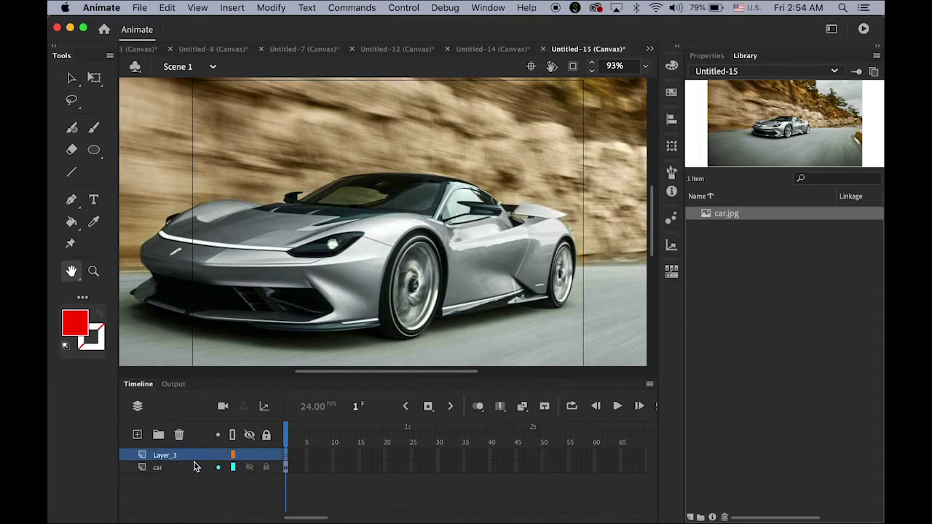
double_click(172, 456)
text(te)
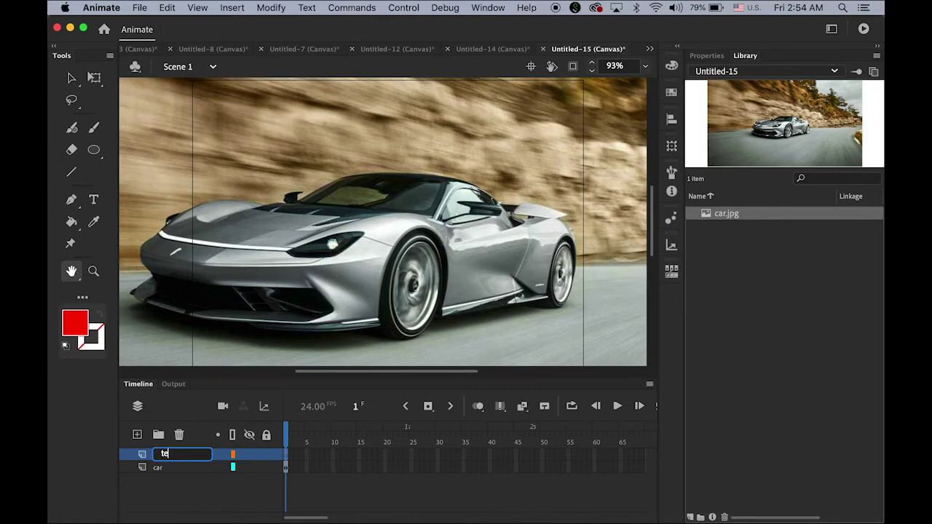
text(xt)
key(Return)
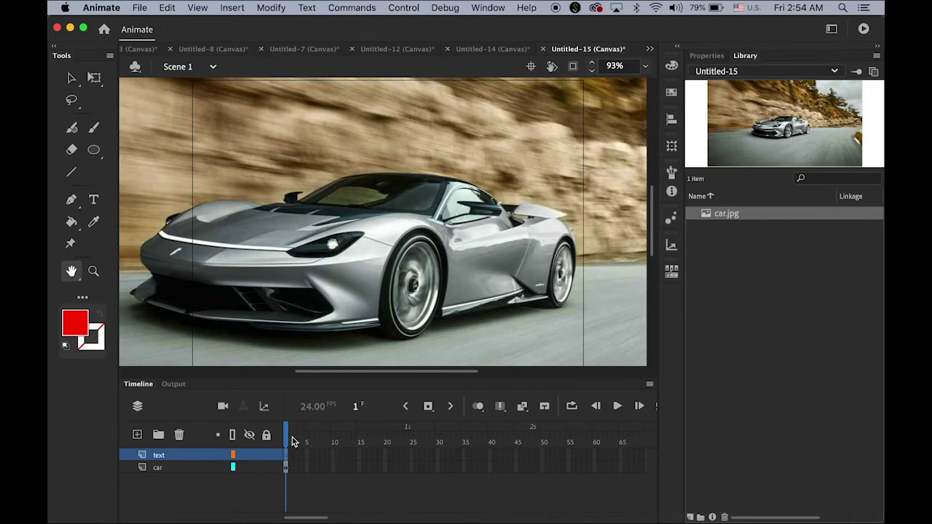
Step: Add the red text SPEED over the car on the text layer
click(93, 199)
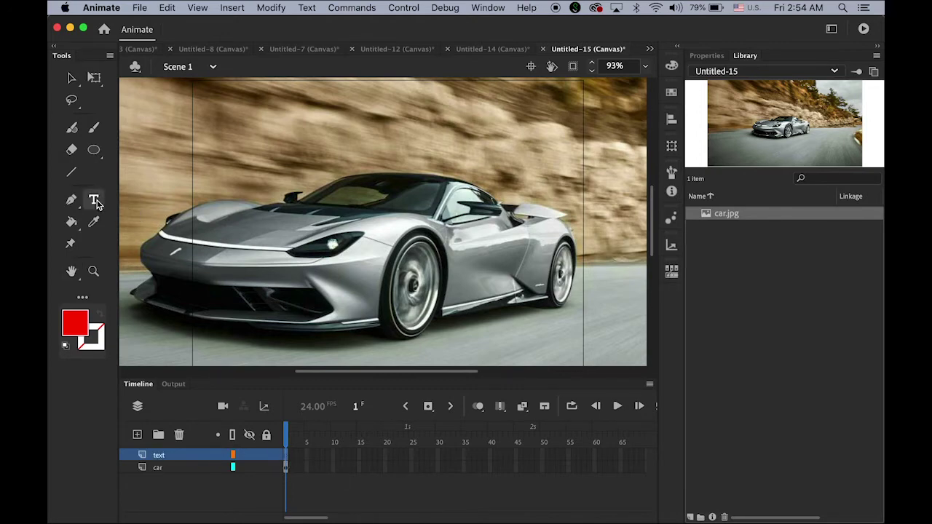
click(236, 259)
text(SPEED)
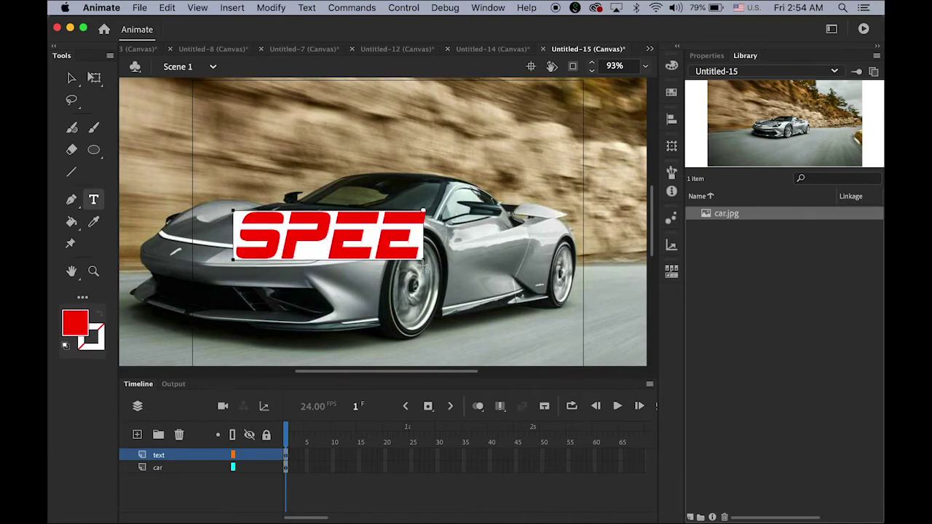
Step: Enlarge the SPEED text with Free Transform to nearly the stage's width and move it horizontally within the stage edges
click(94, 77)
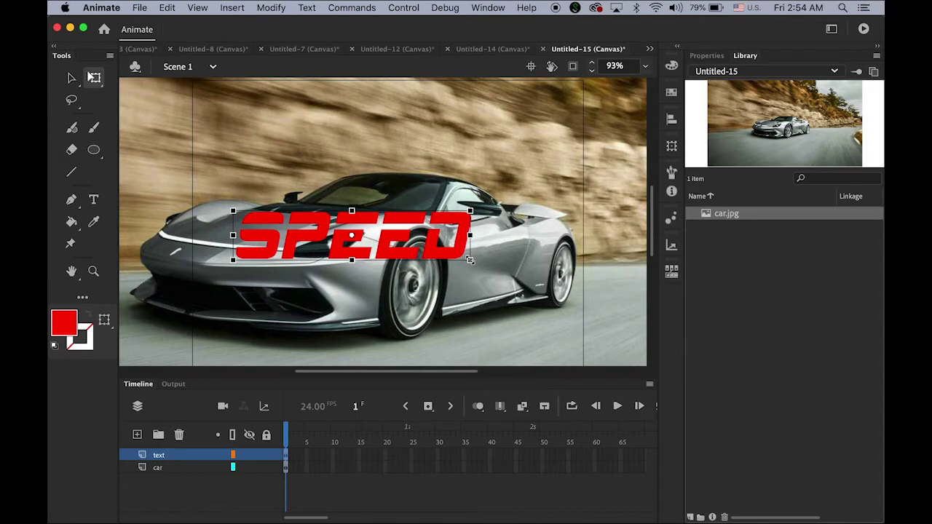
drag(472, 262, 539, 289)
click(72, 78)
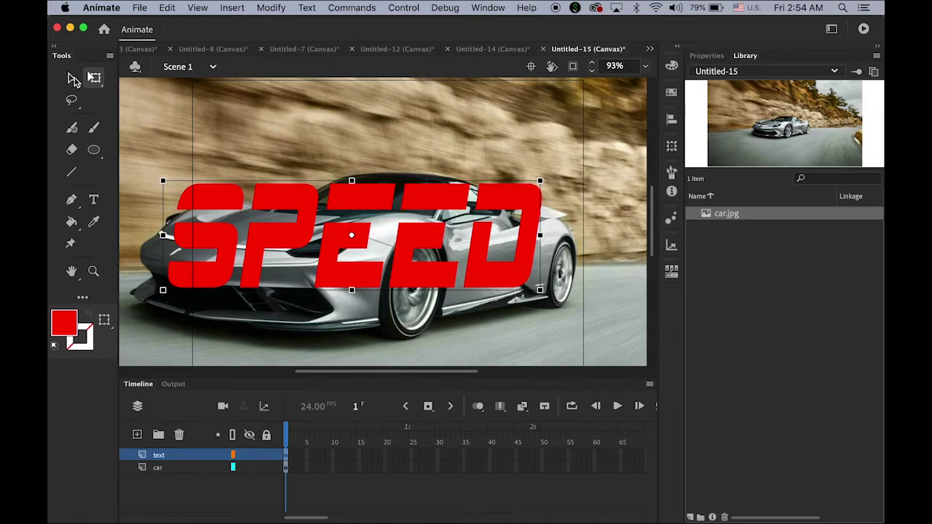
drag(336, 247, 370, 248)
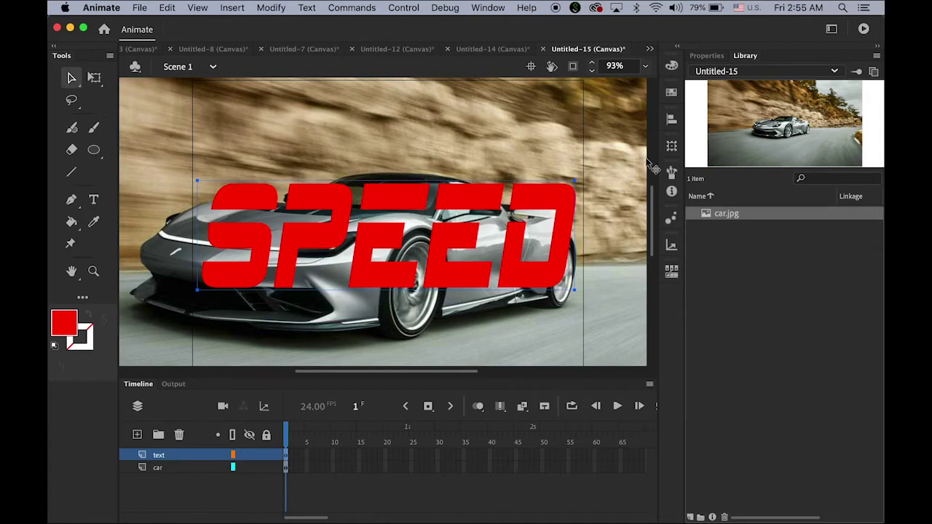
Step: Move the enlarged SPEED text slightly upward to the stage's middle, over the car
click(616, 66)
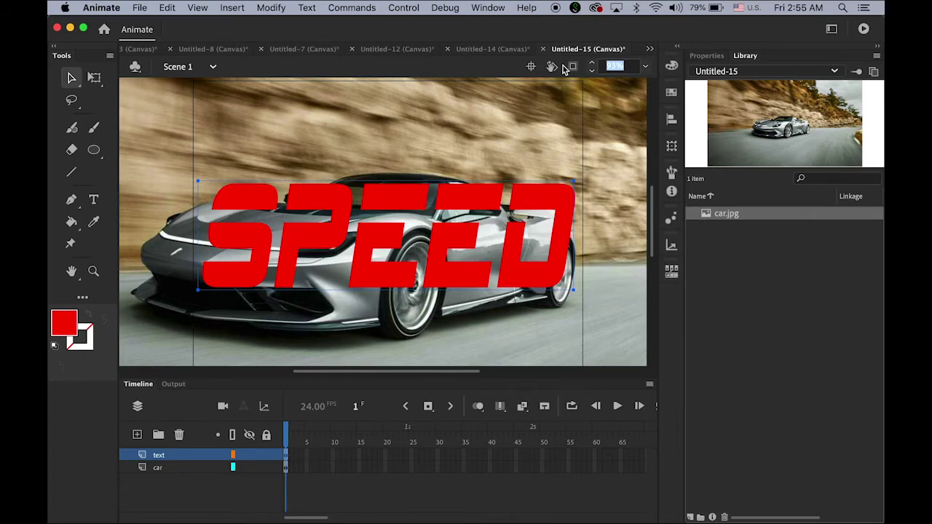
text(70)
key(Return)
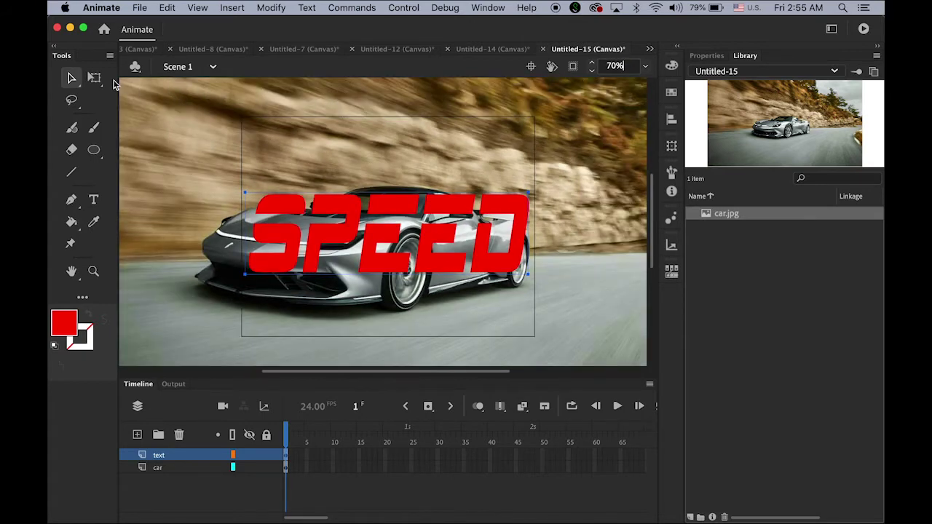
click(71, 78)
drag(386, 235, 384, 222)
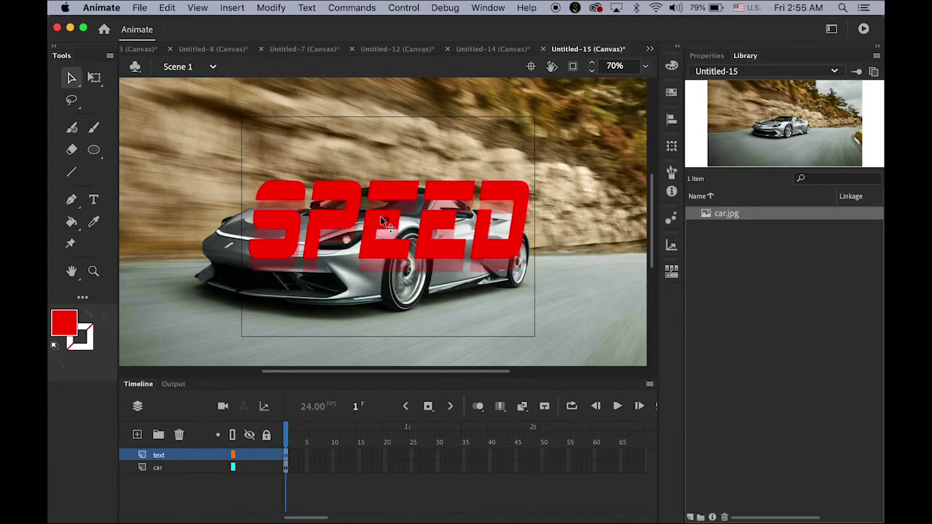
drag(379, 221, 379, 221)
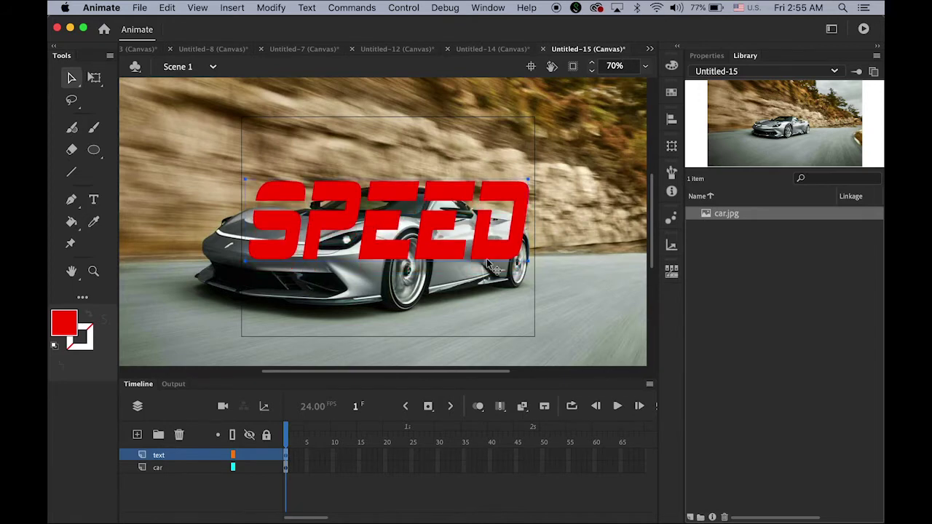
click(574, 274)
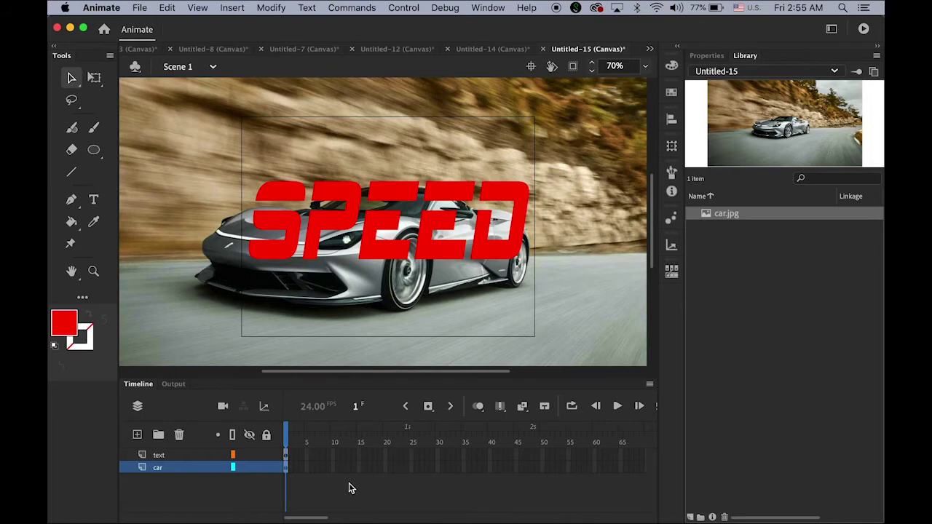
Step: Create classic tweens on both the text and car layers and insert keyframes at frame 24 on both
click(287, 461)
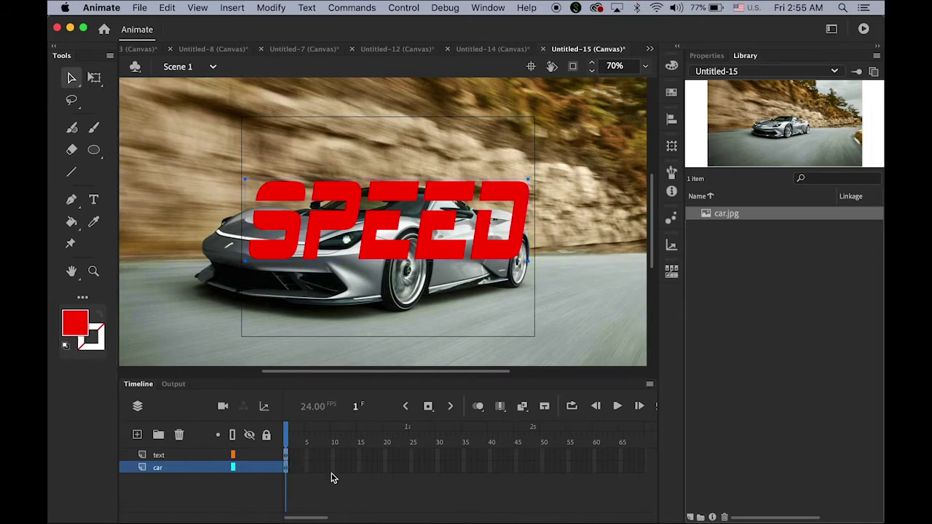
click(228, 7)
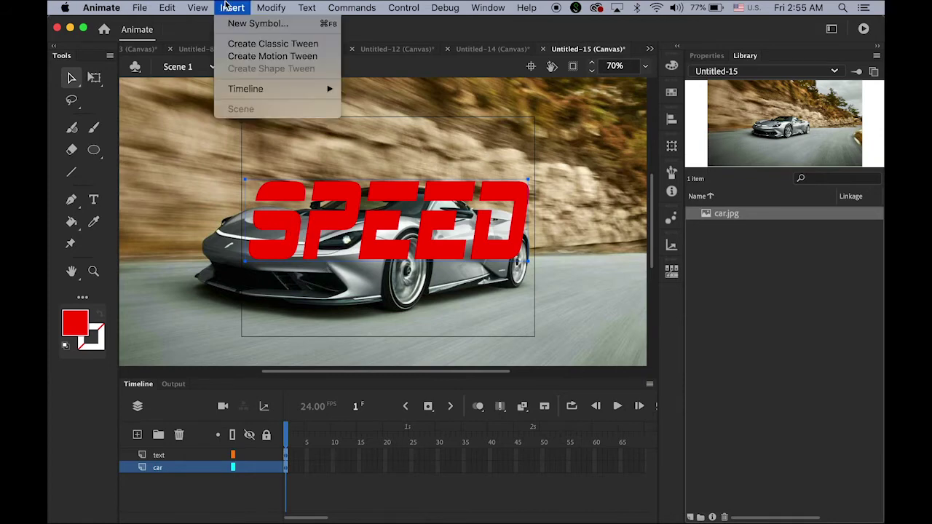
click(263, 48)
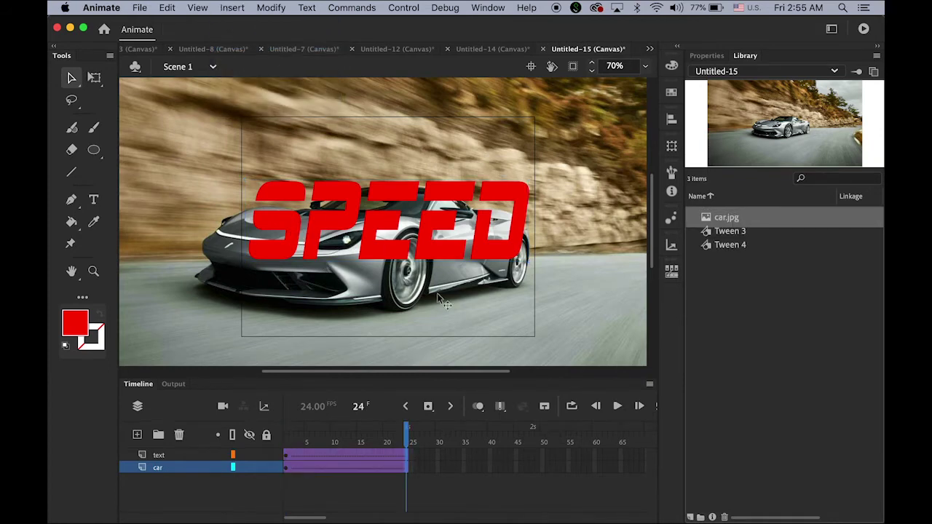
click(429, 413)
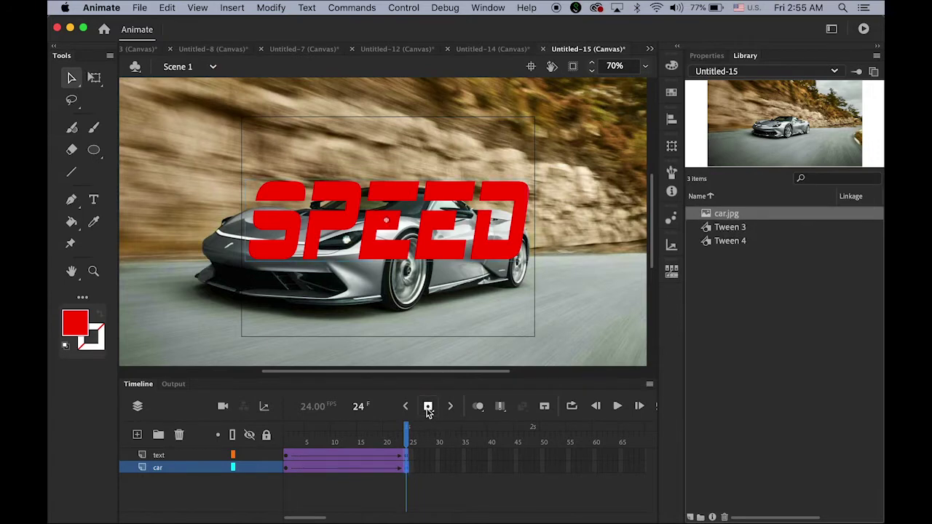
Step: At frame 1, scale the car image down proportionally until it is only slightly wider than the stage
click(314, 427)
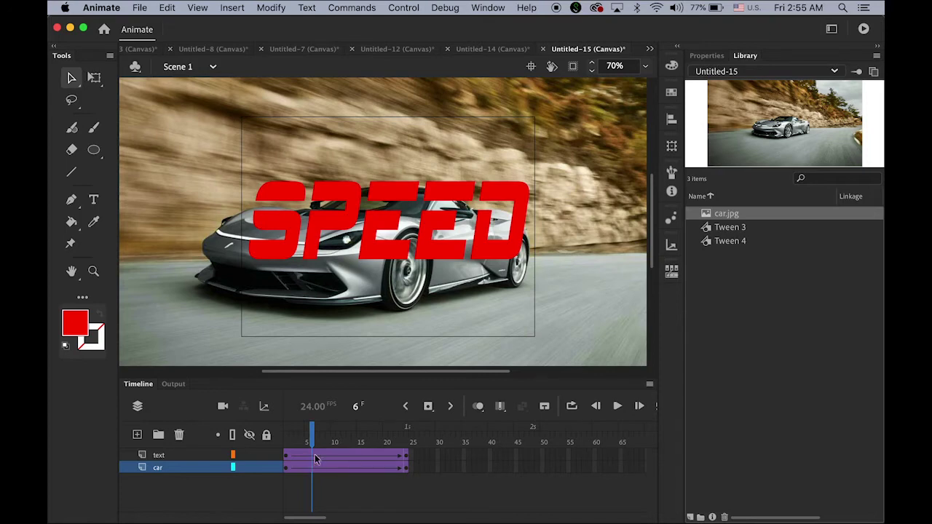
click(287, 470)
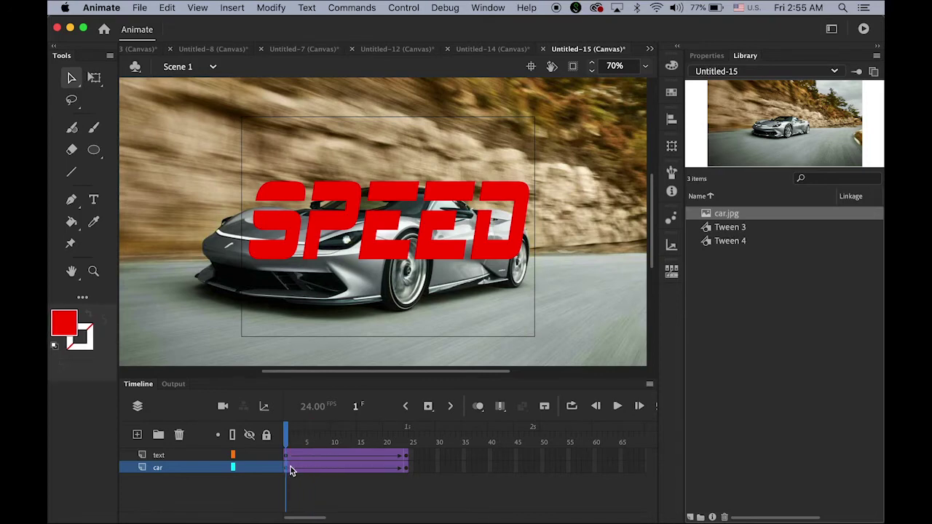
click(406, 468)
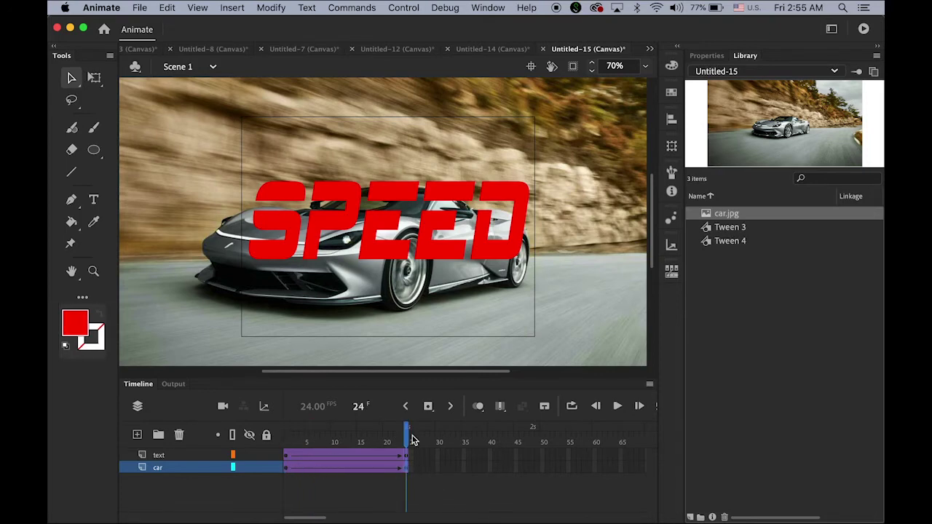
drag(407, 435, 274, 447)
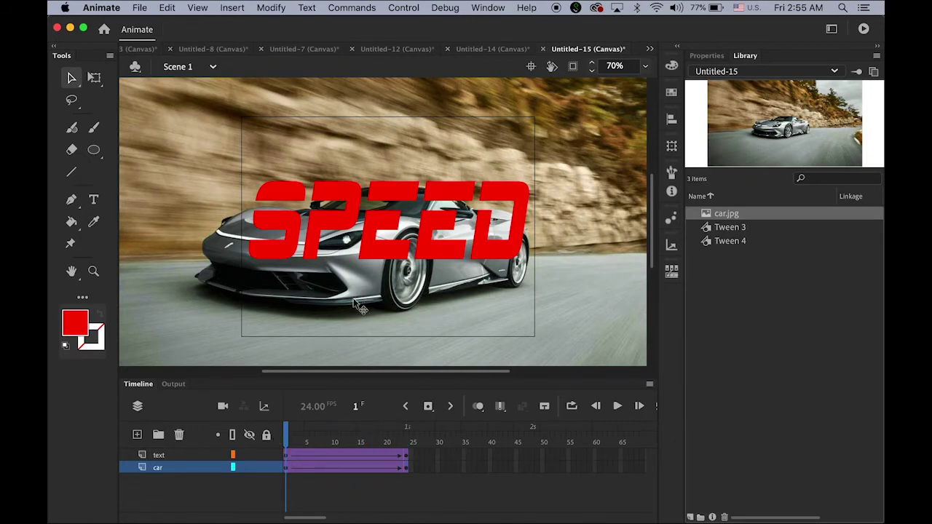
click(492, 315)
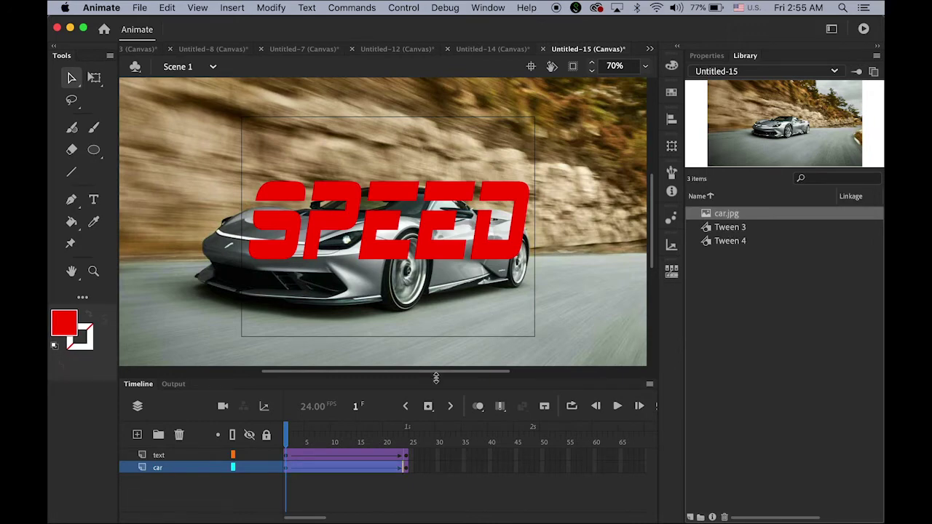
click(297, 469)
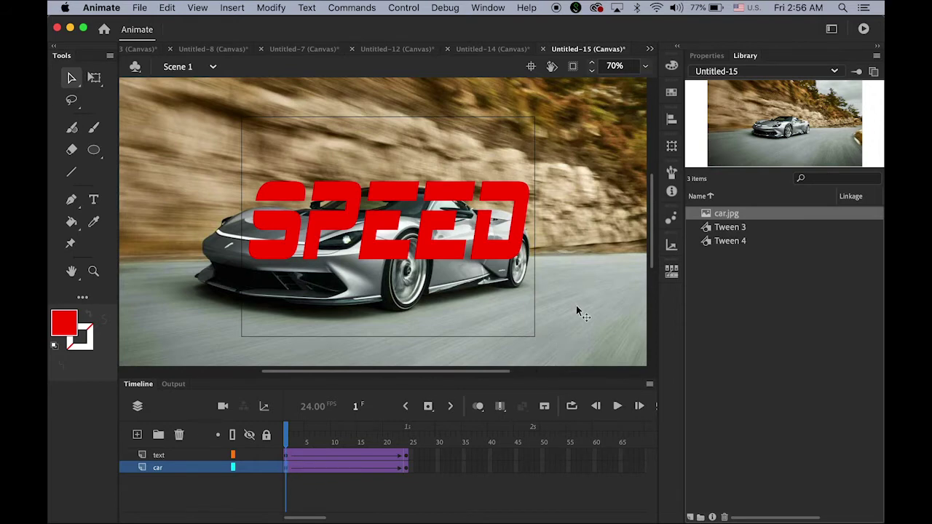
click(674, 148)
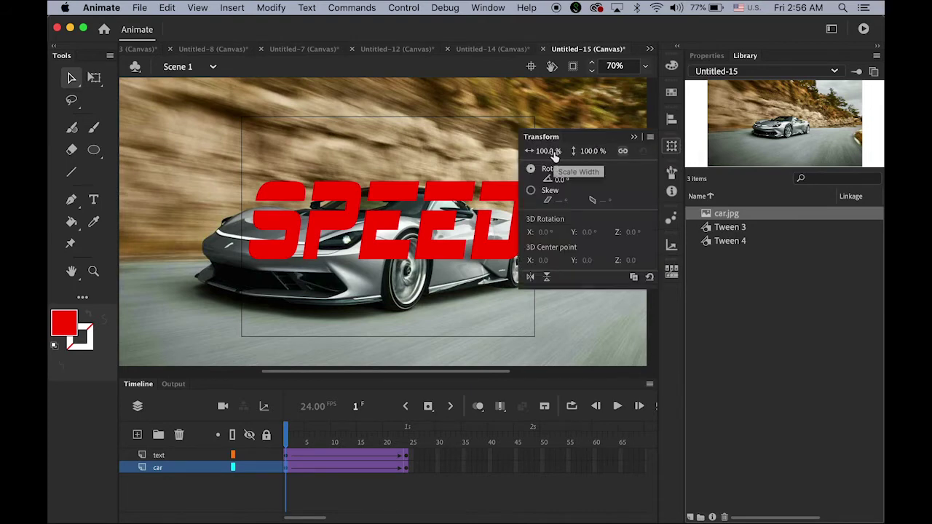
drag(554, 156, 510, 155)
click(634, 137)
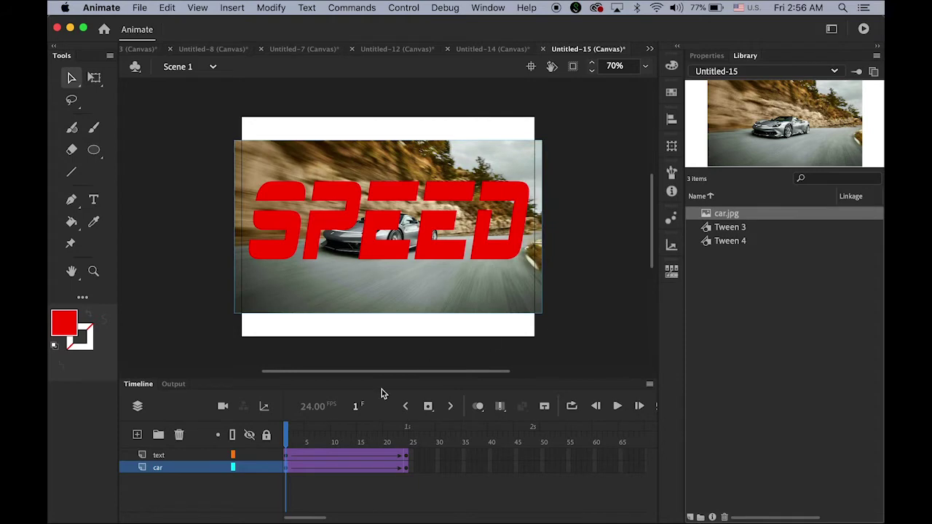
Step: Preview the car's scaling tween on the timeline and check which content the text and car layers hold
mouse_move(288, 436)
mouse_down()
mouse_move(408, 441)
mouse_move(286, 444)
mouse_up()
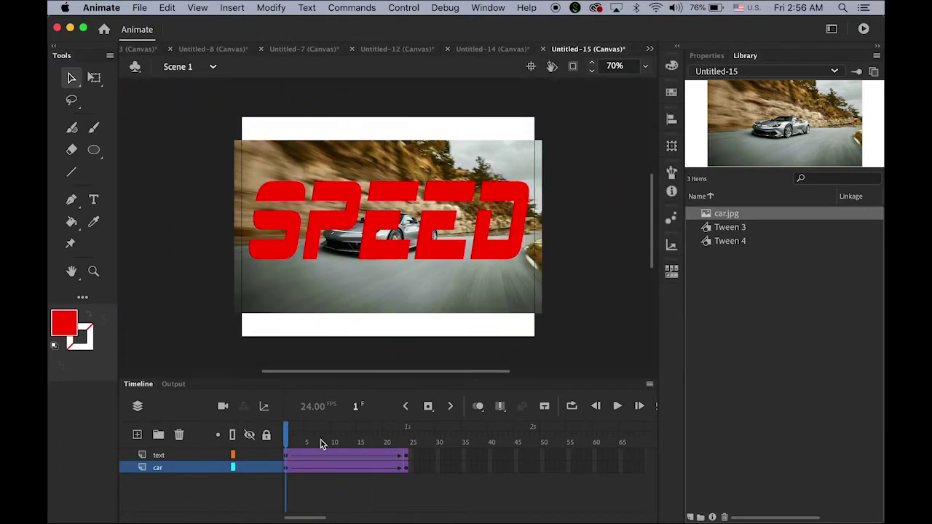
click(170, 456)
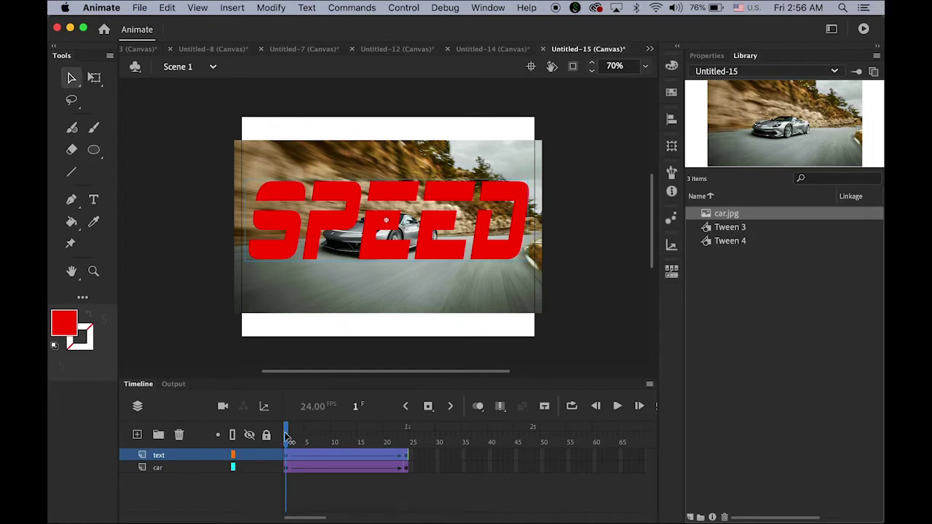
click(167, 469)
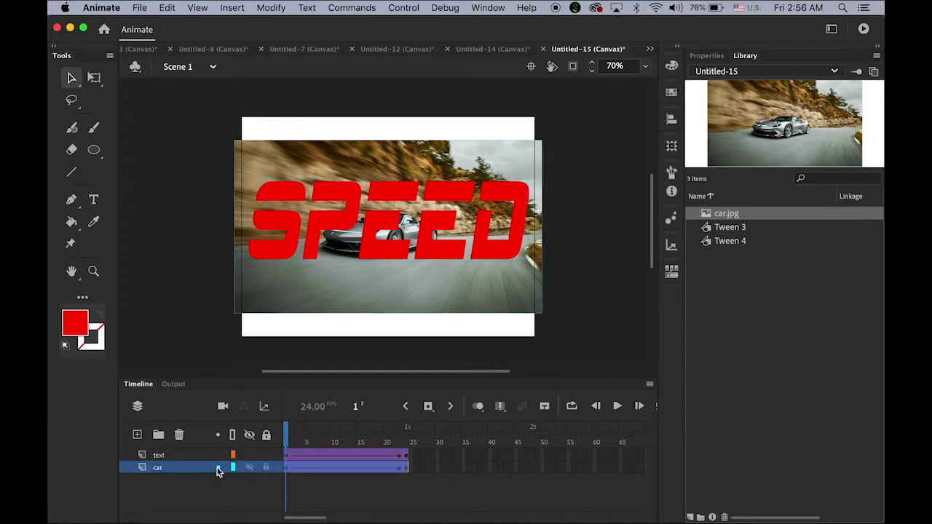
Step: At frame 1, scale the SPEED text up proportionally to 457% with Transform
click(168, 456)
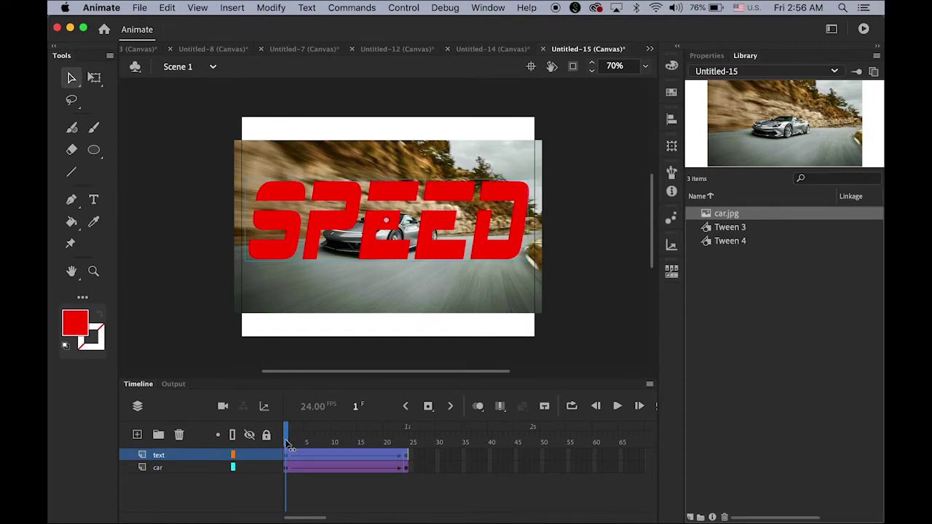
click(419, 470)
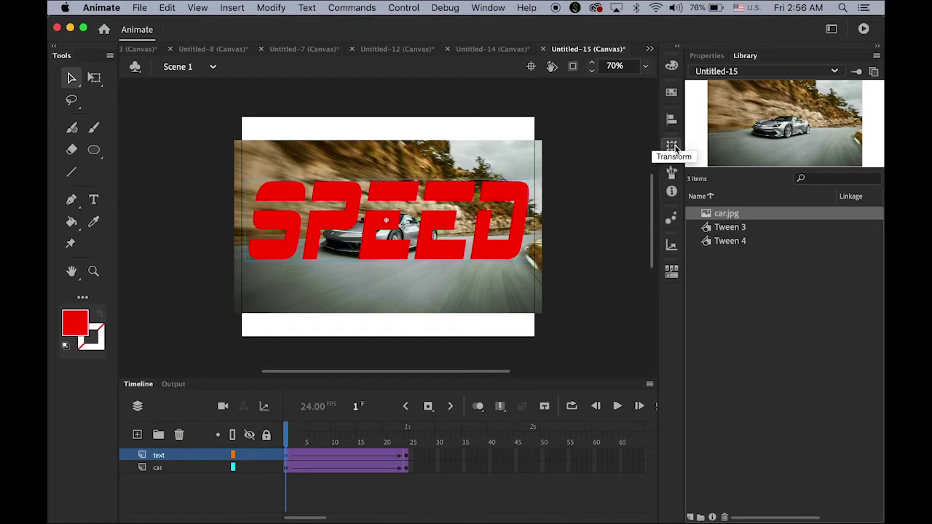
click(672, 148)
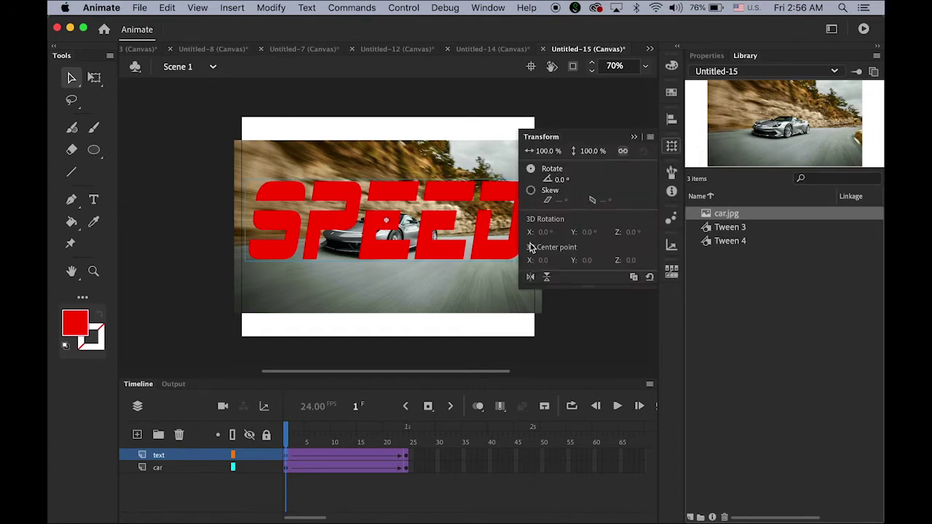
click(323, 217)
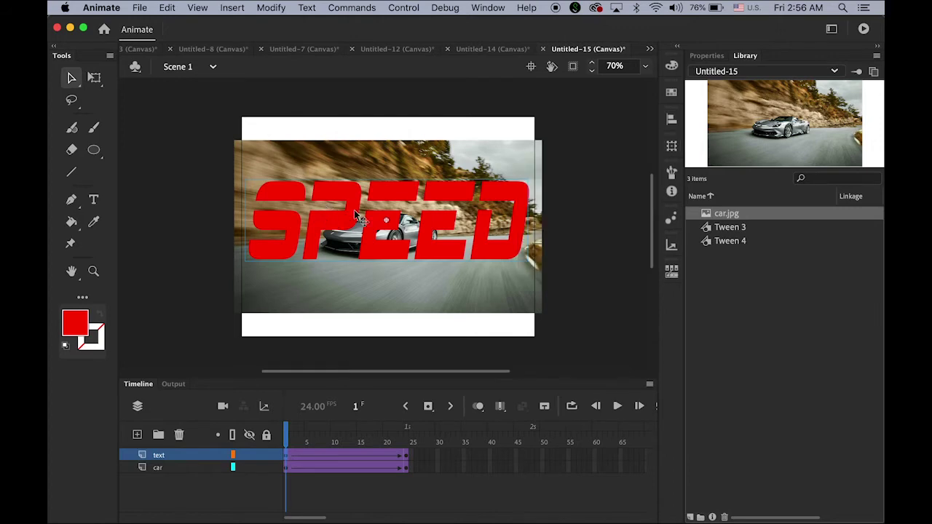
click(671, 146)
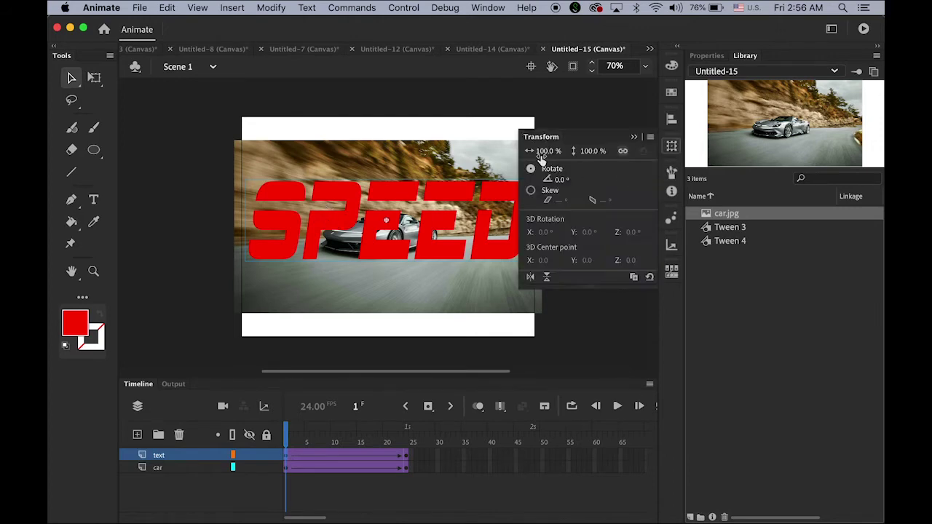
drag(543, 154, 778, 153)
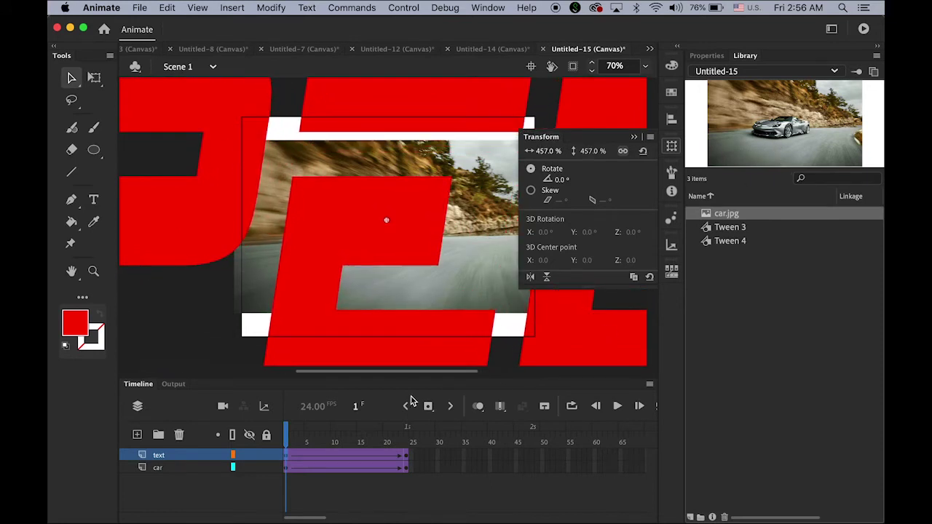
click(634, 137)
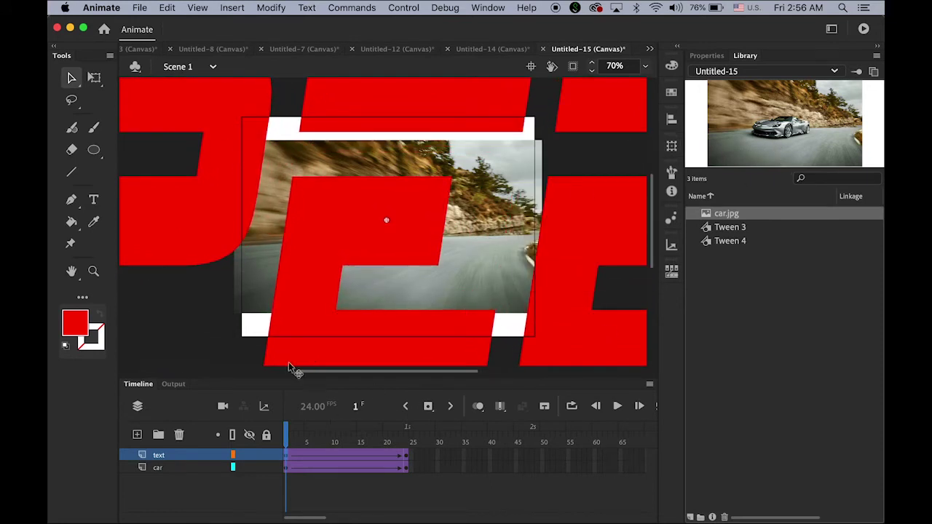
Step: Convert the text layer into a mask over the car layer and play the masked animation
drag(289, 437, 246, 444)
right_click(142, 459)
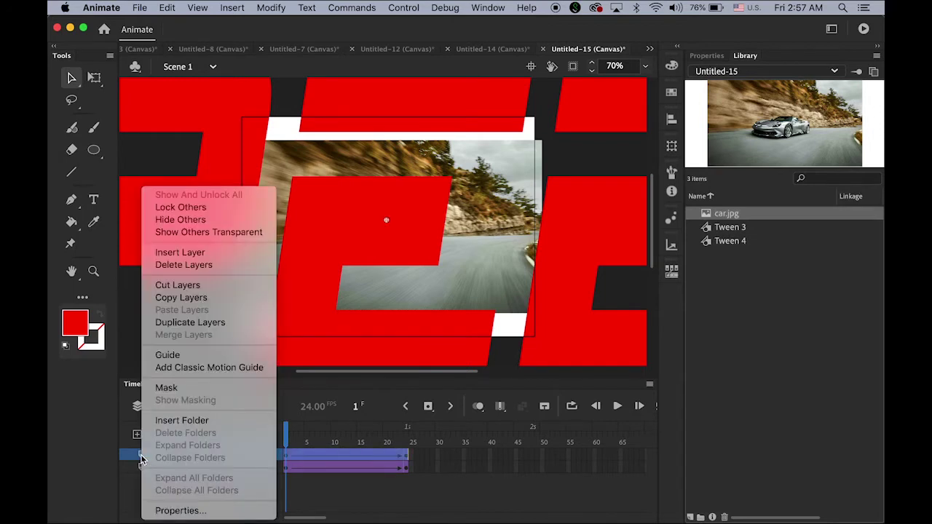
click(182, 389)
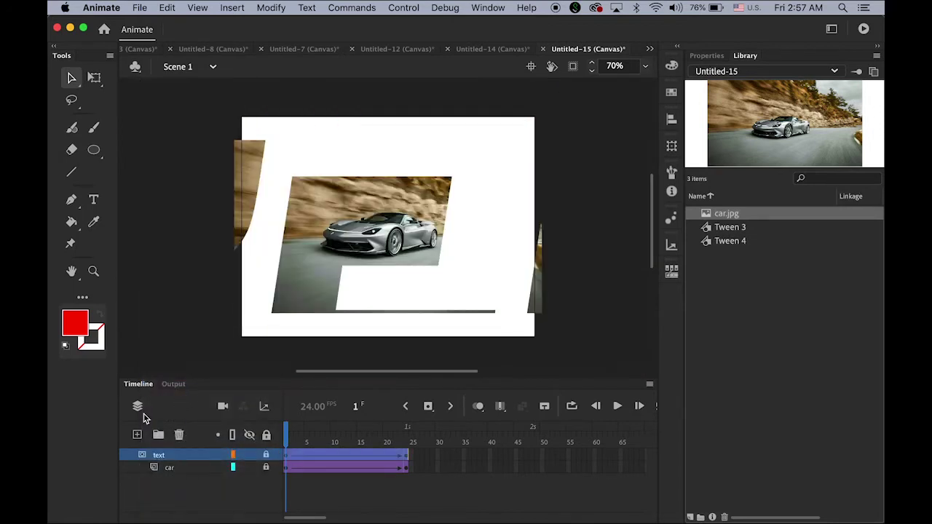
key(Return)
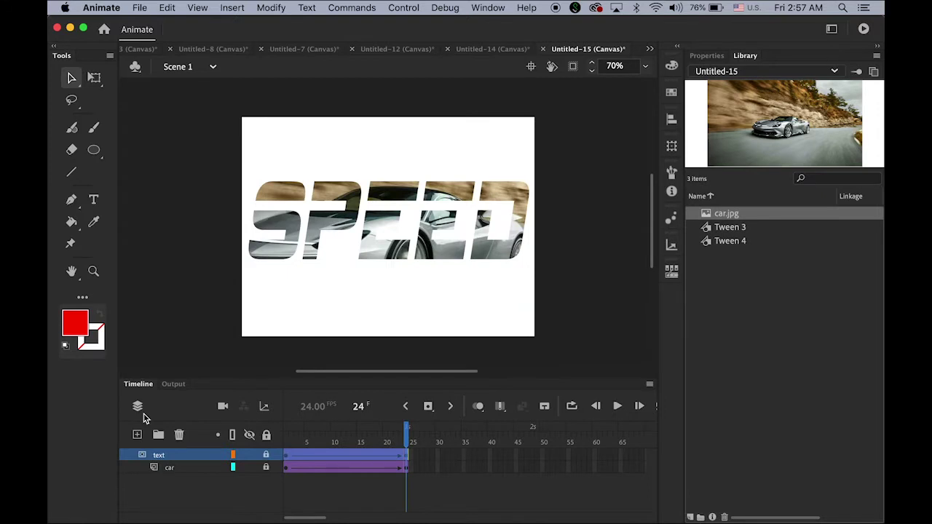
Step: Return to frame 1, unlock the masked layers and set the car tween's classic ease to -100
drag(410, 437, 291, 466)
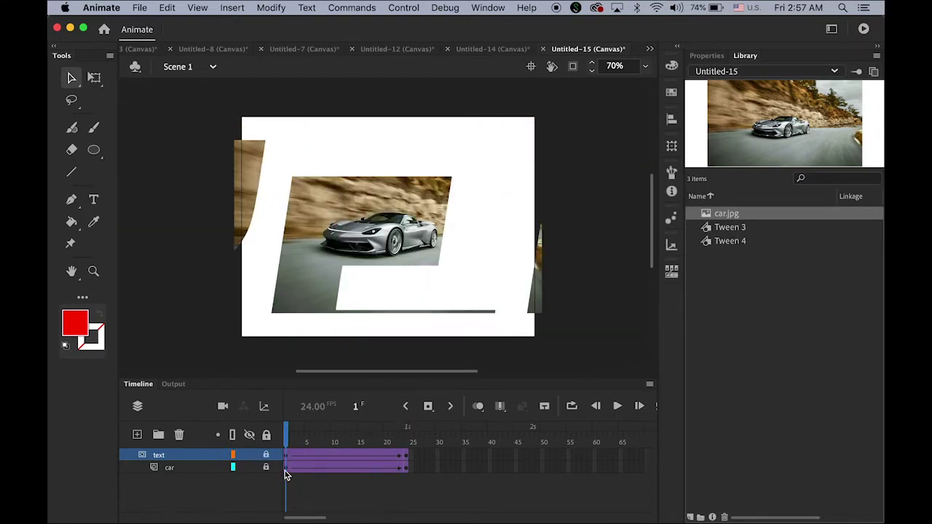
click(287, 468)
click(266, 467)
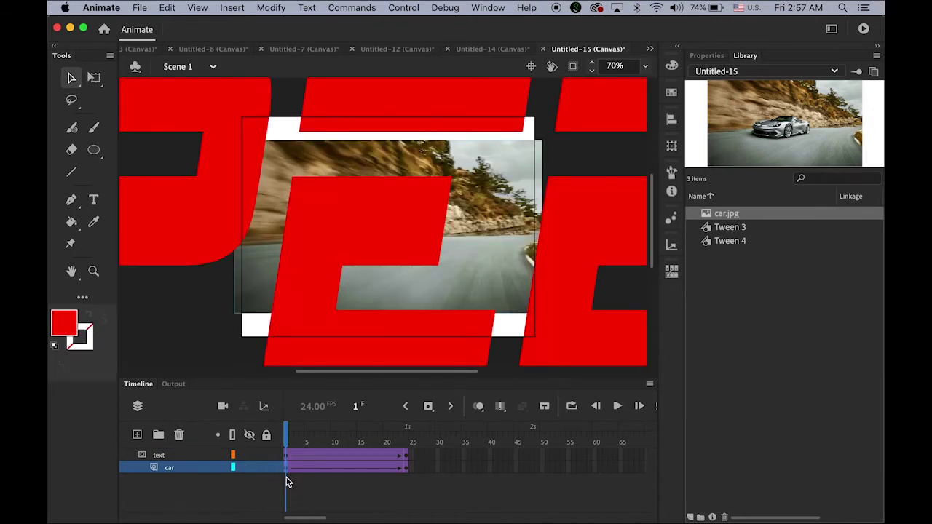
click(707, 56)
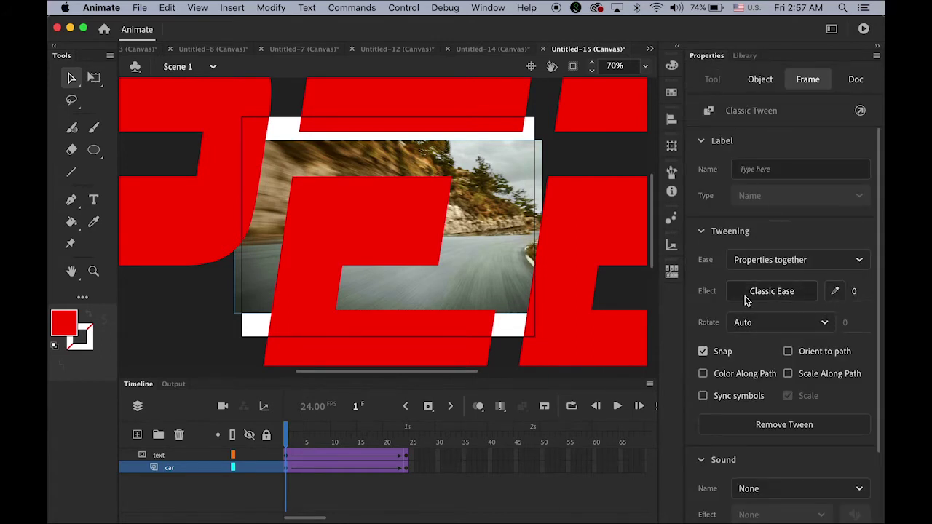
drag(856, 292, 439, 494)
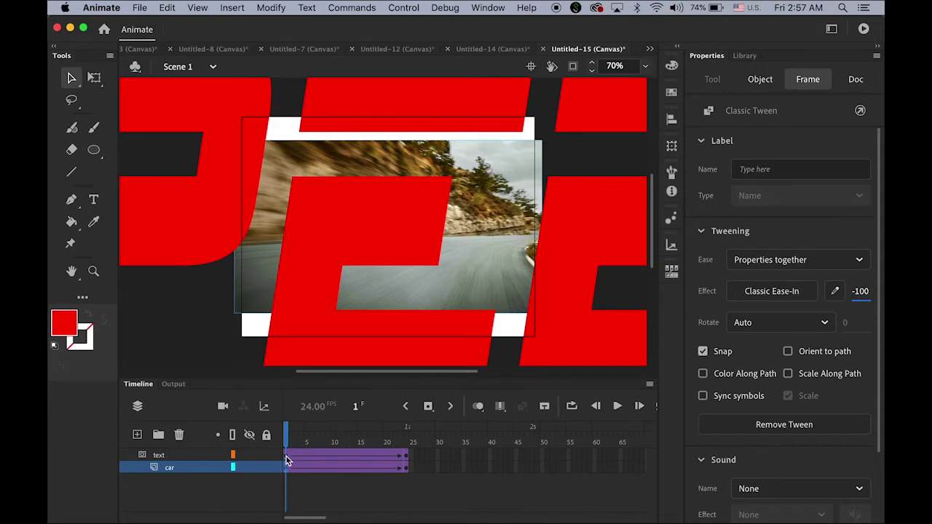
Step: Set the classic ease of the text layer's tween to 100
click(287, 456)
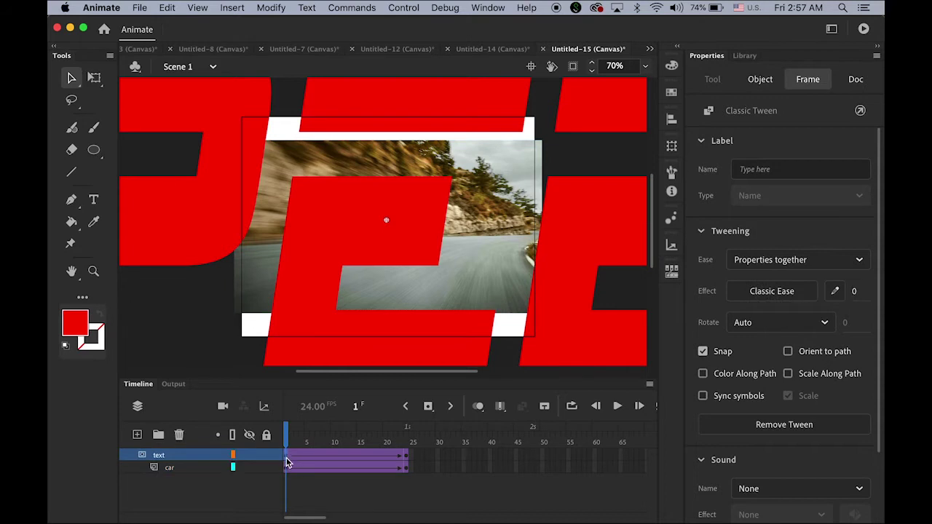
click(856, 292)
text(100)
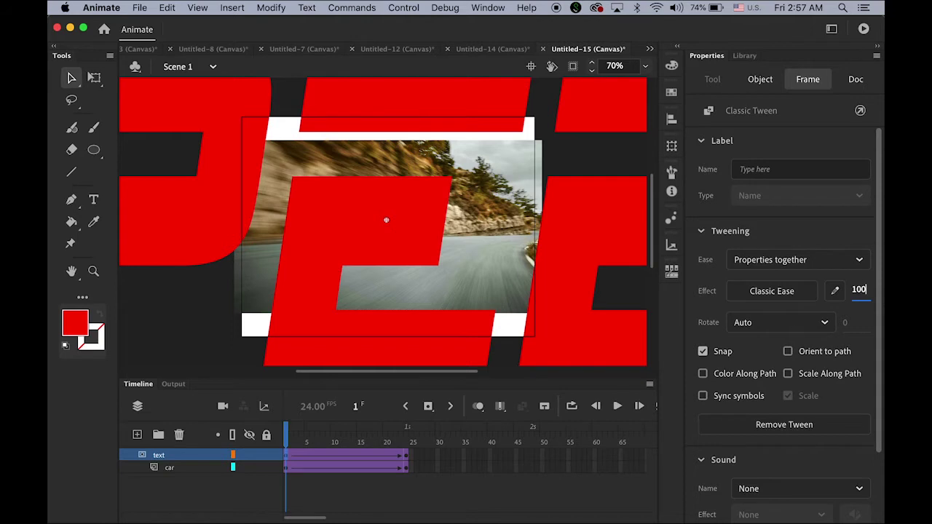
key(Return)
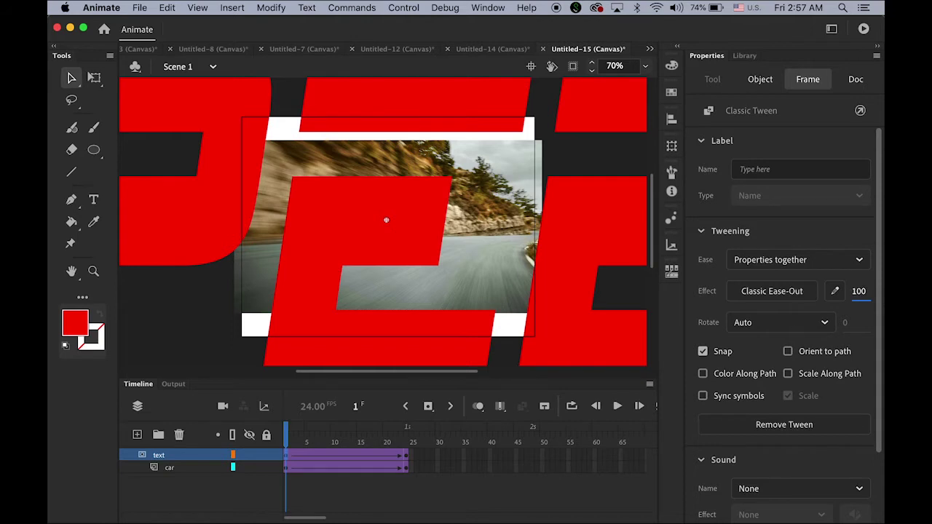
Step: Lock the text and car layers to restore the mask and play the eased animation several times
click(267, 455)
click(267, 468)
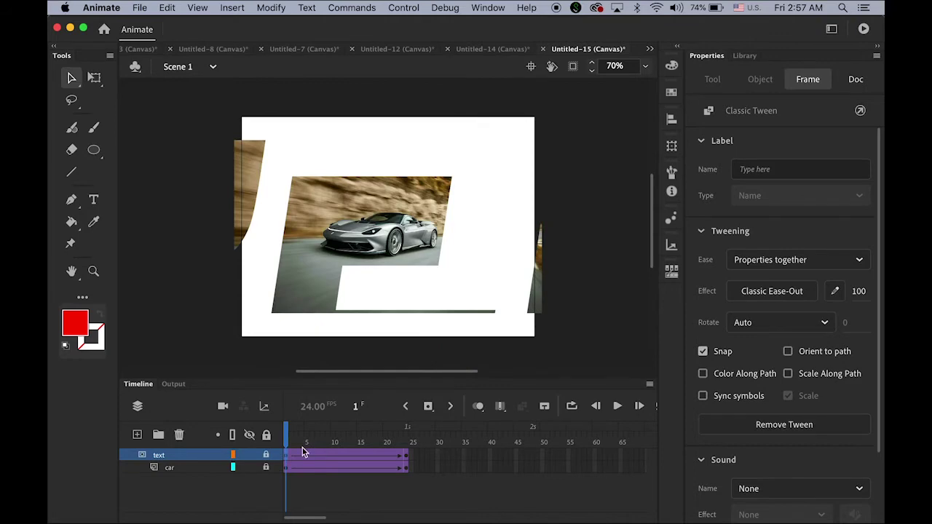
key(Return)
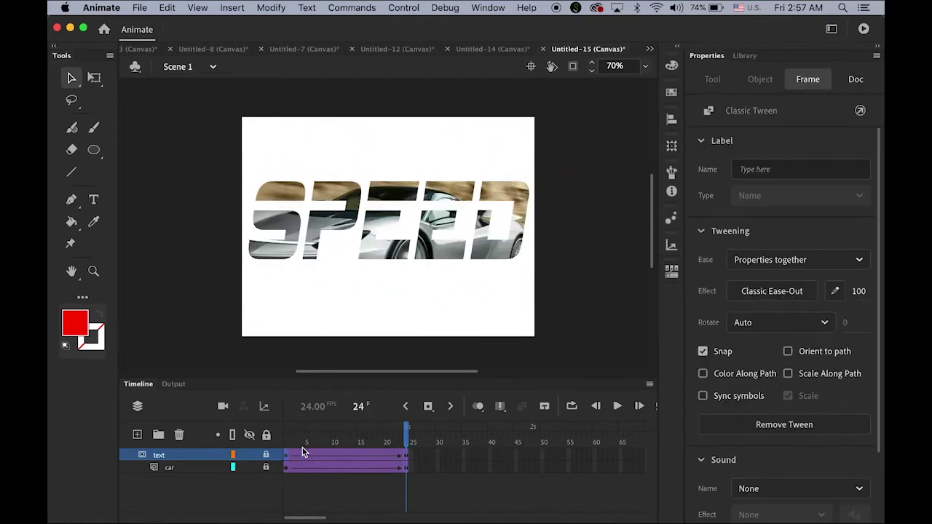
key(Return)
key(Return)
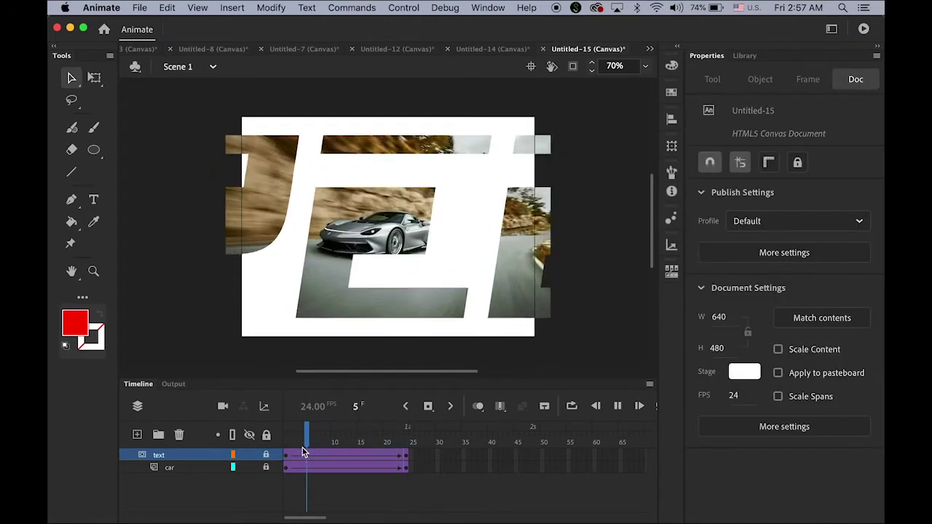
key(Return)
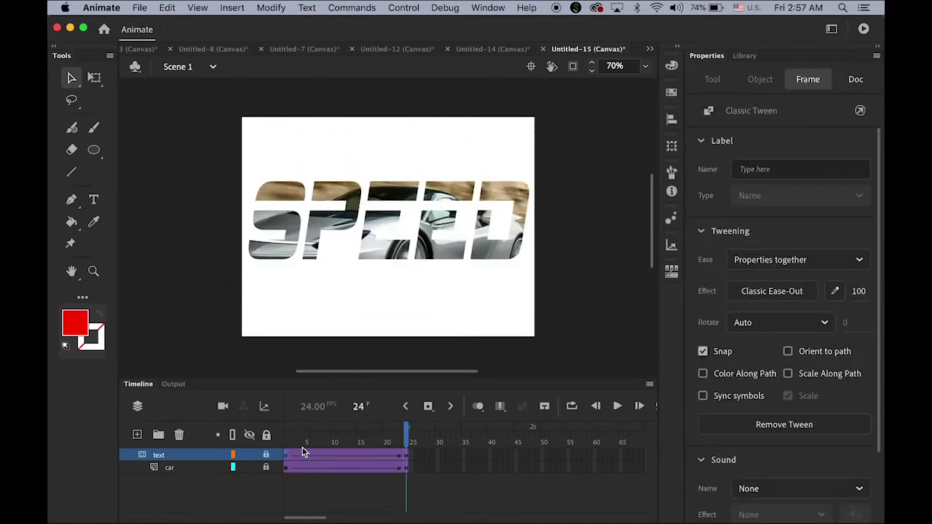
Step: Test the SPEED animation in the browser, then return to Animate and its timeline
key(super+Return)
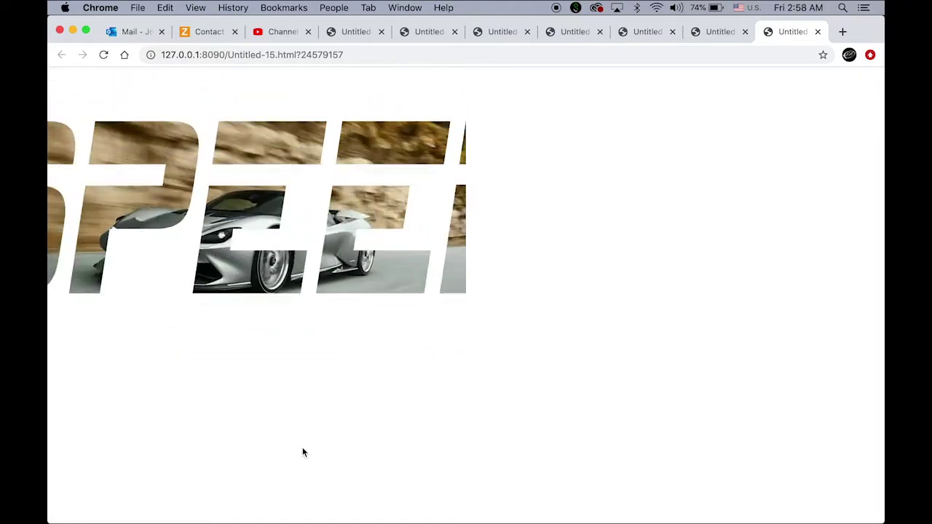
mouse_move(445, 511)
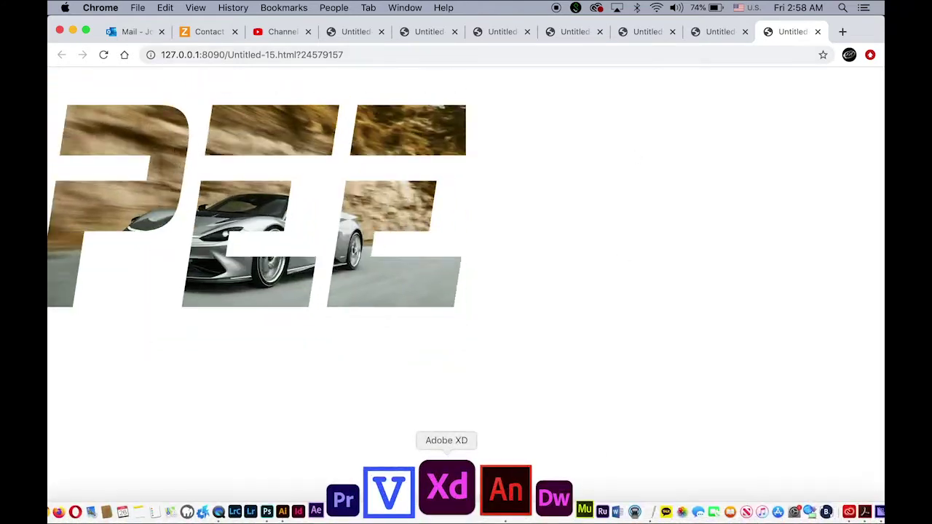
click(471, 516)
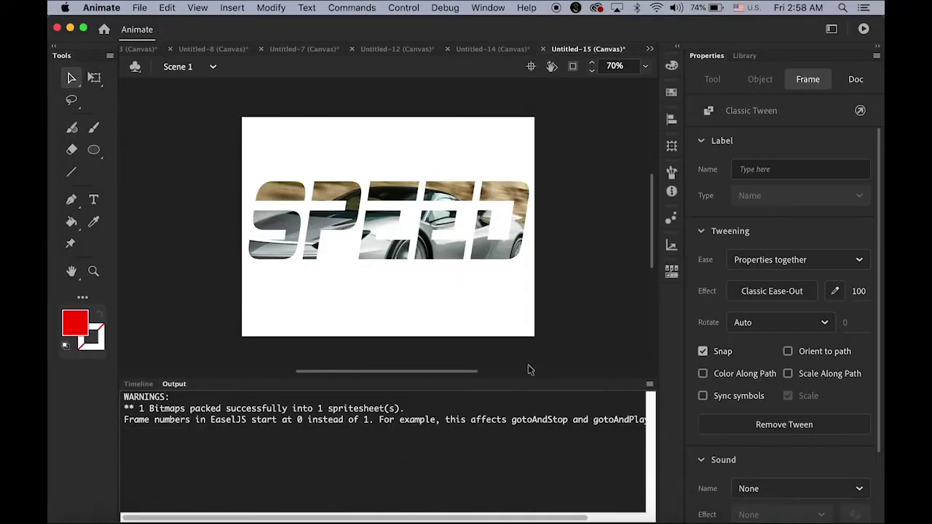
click(142, 384)
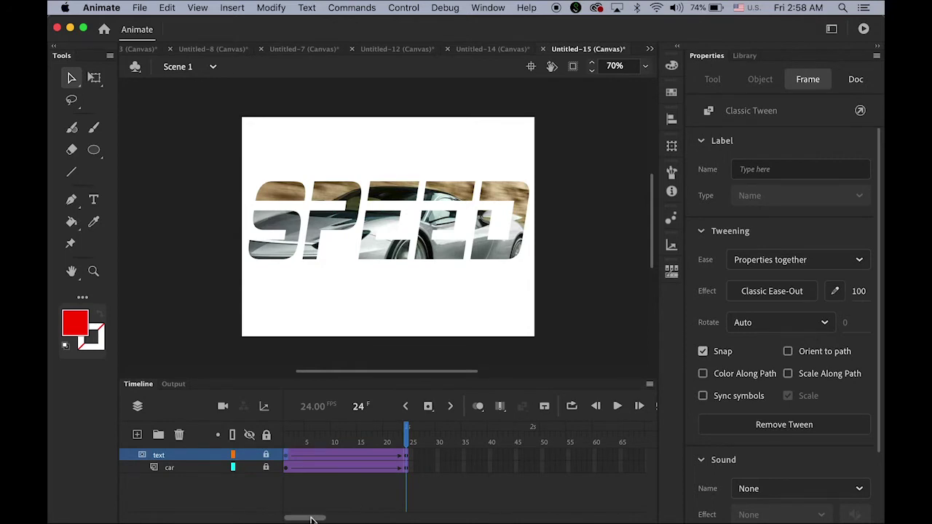
Step: Insert keyframes at frame 72 on both the text and car layers, then rewind to frame 1 and test the movie
drag(311, 519, 317, 519)
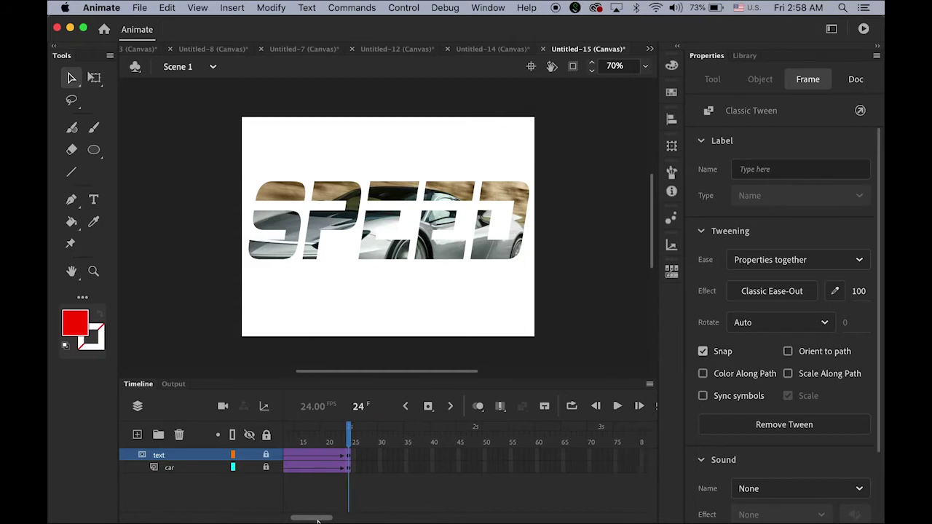
click(601, 456)
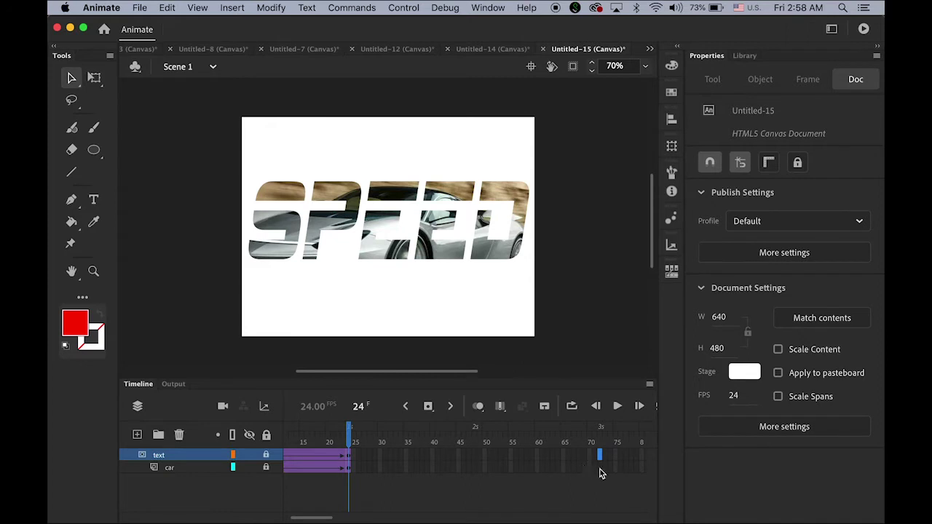
shift+click(600, 470)
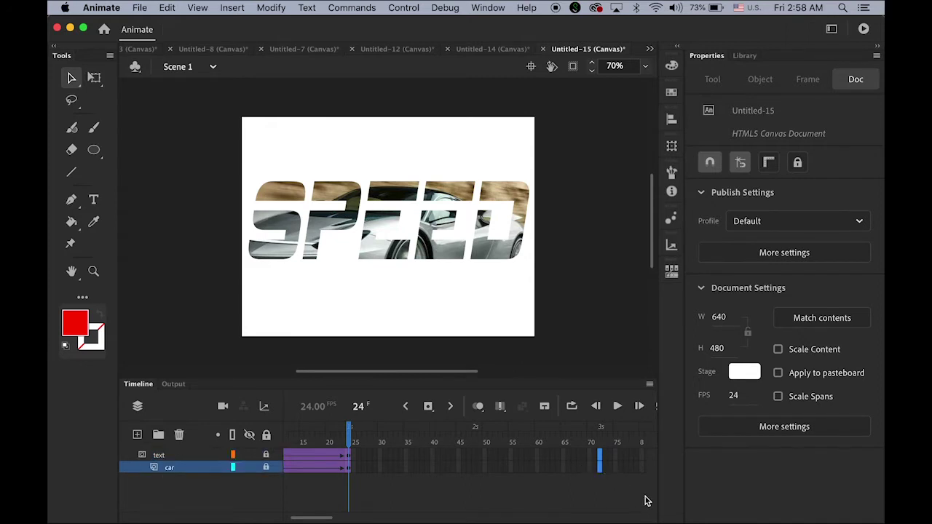
click(429, 408)
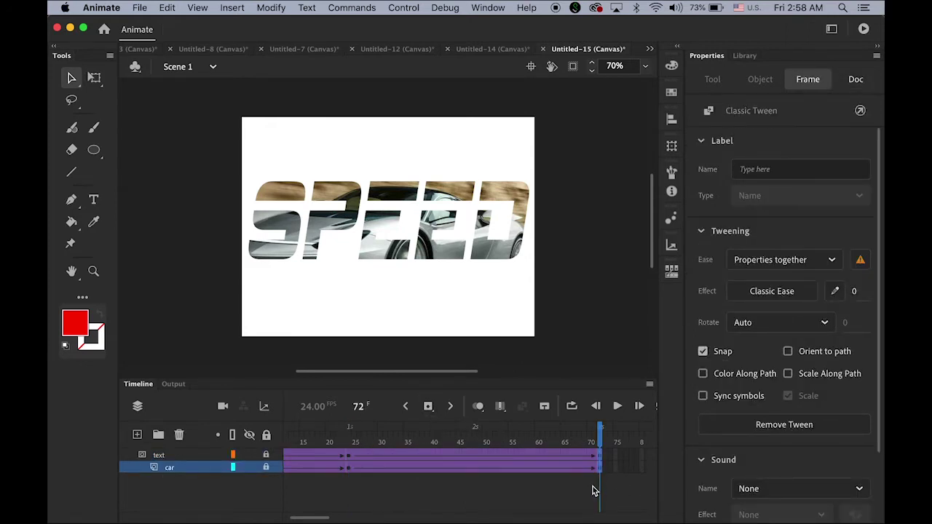
drag(430, 457, 102, 438)
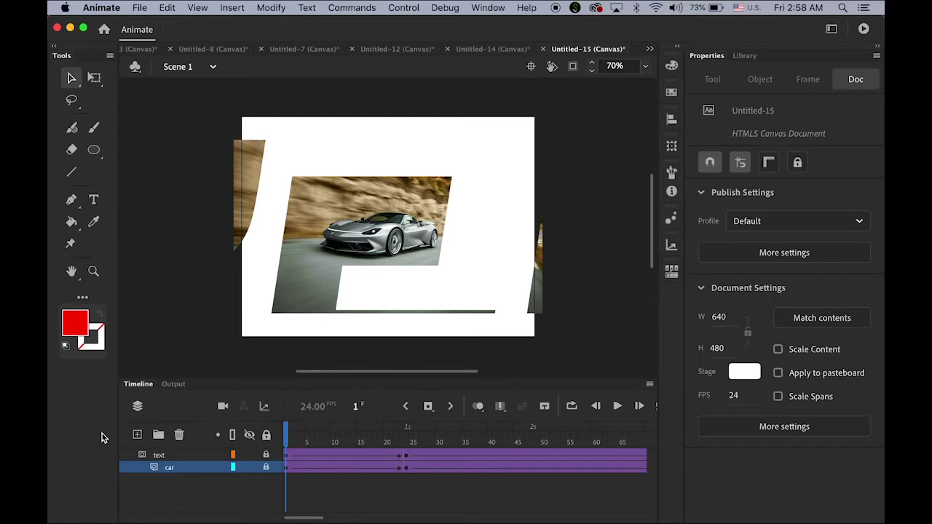
key(super+Return)
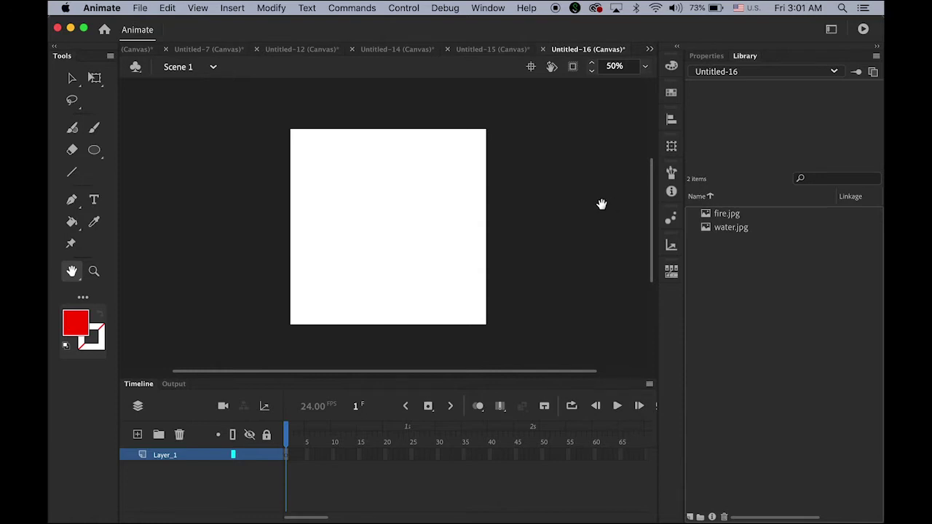
Step: In the Untitled-16 document, check the stage size and preview fire.jpg and water.jpg in the library
click(711, 57)
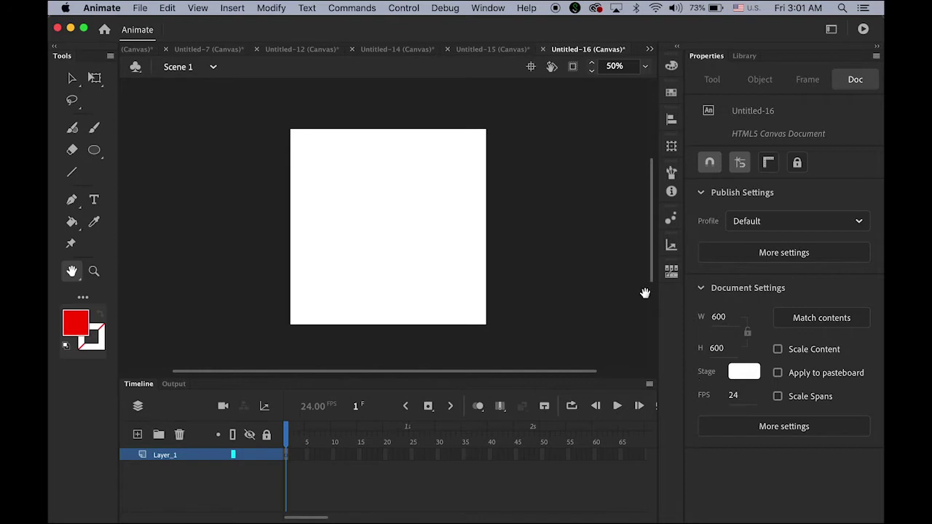
click(746, 57)
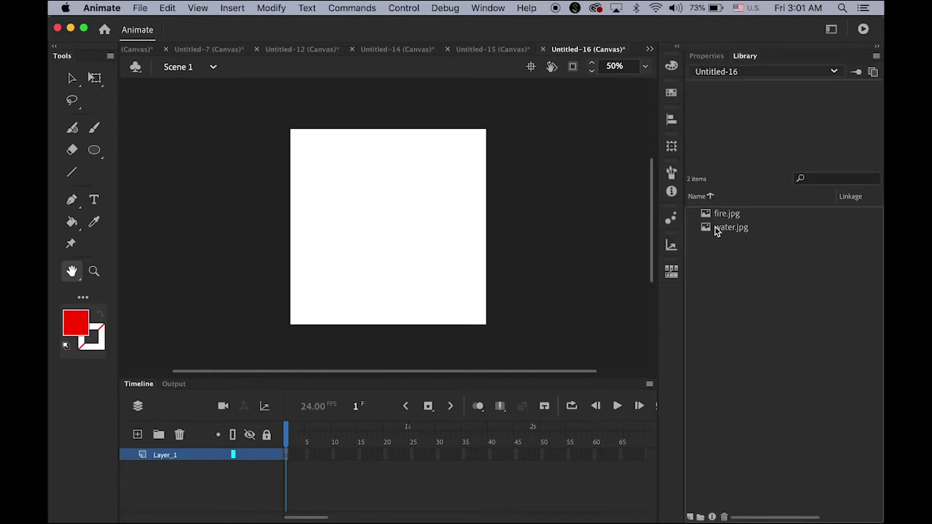
click(725, 215)
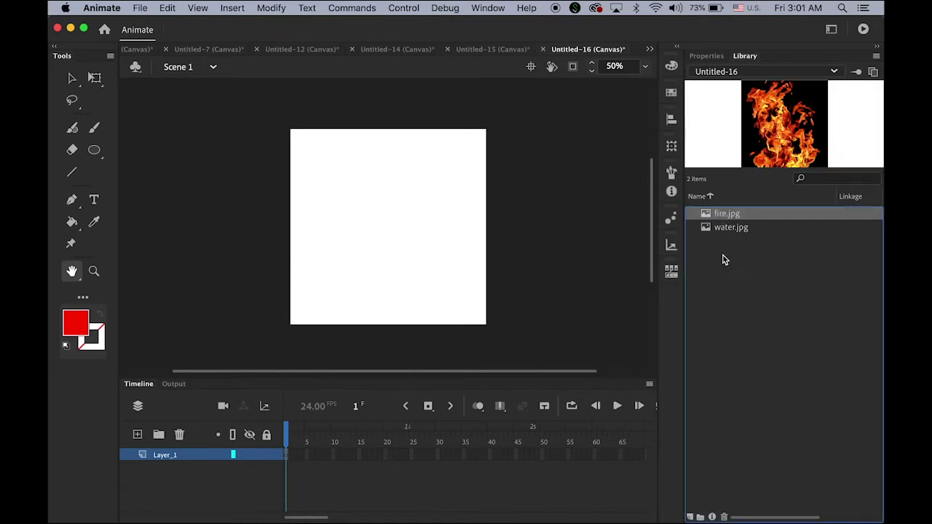
click(712, 231)
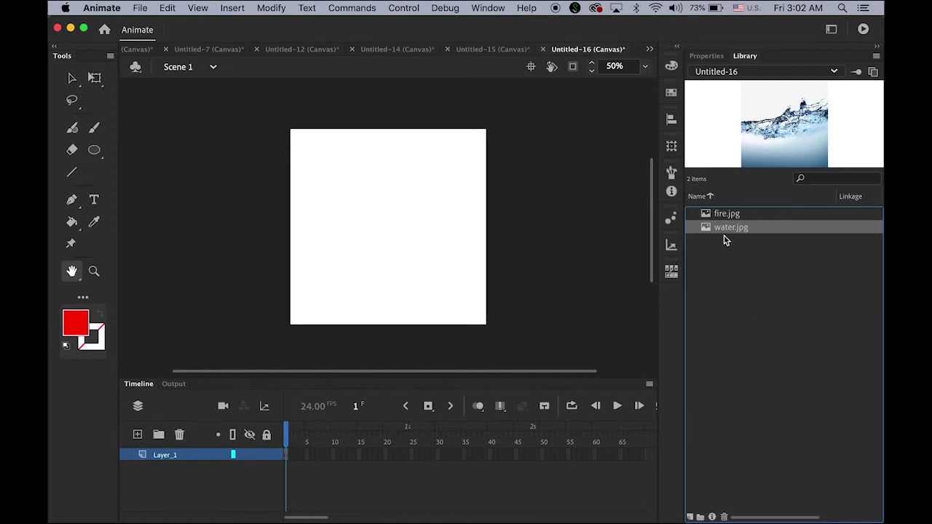
Step: Place fire.jpg from the library on the stage, move it to cover the stage exactly, and rename its layer fire
click(710, 216)
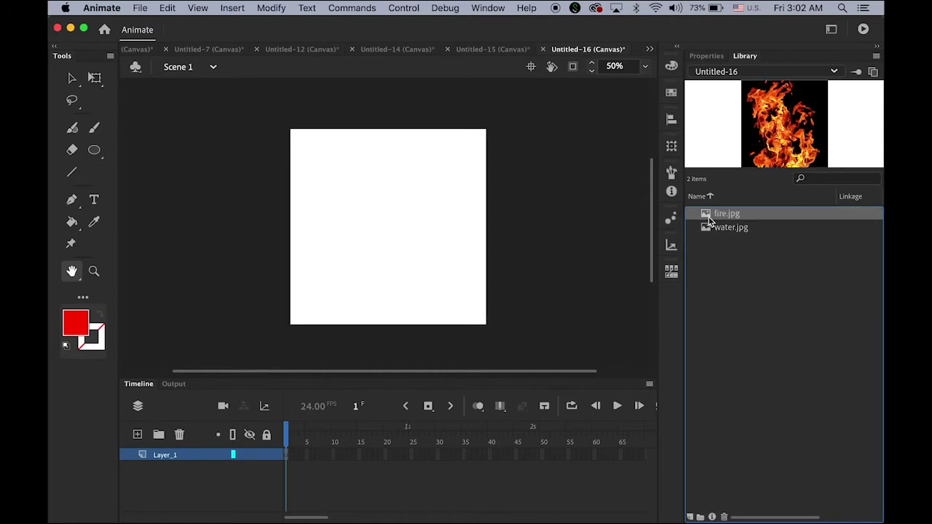
drag(705, 218, 392, 218)
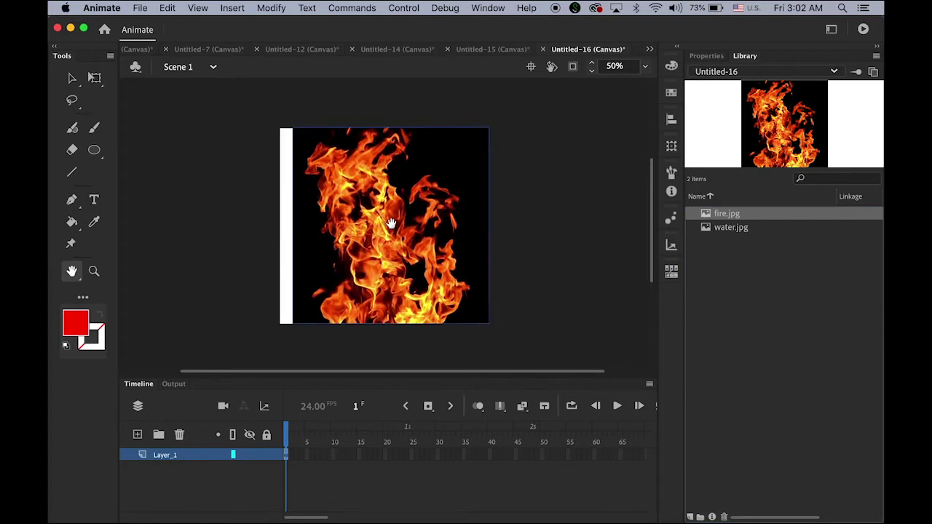
click(72, 78)
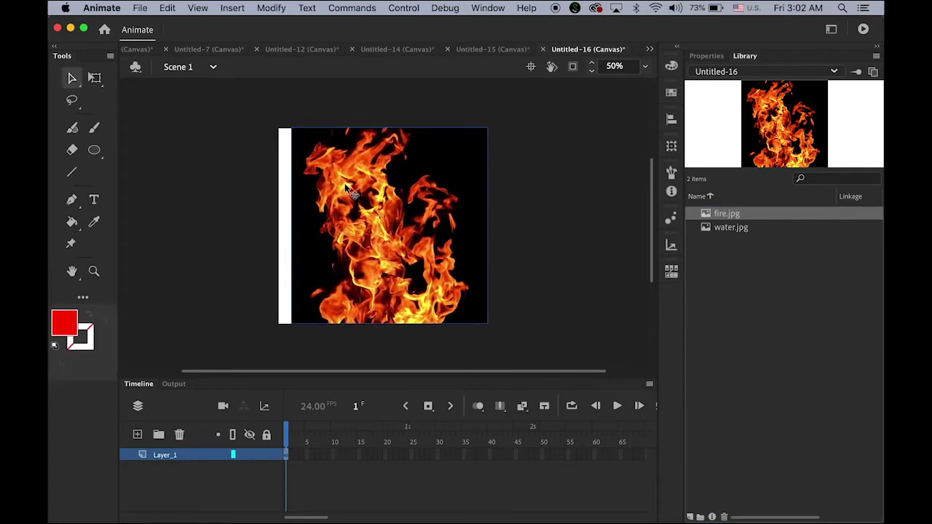
drag(348, 191, 335, 191)
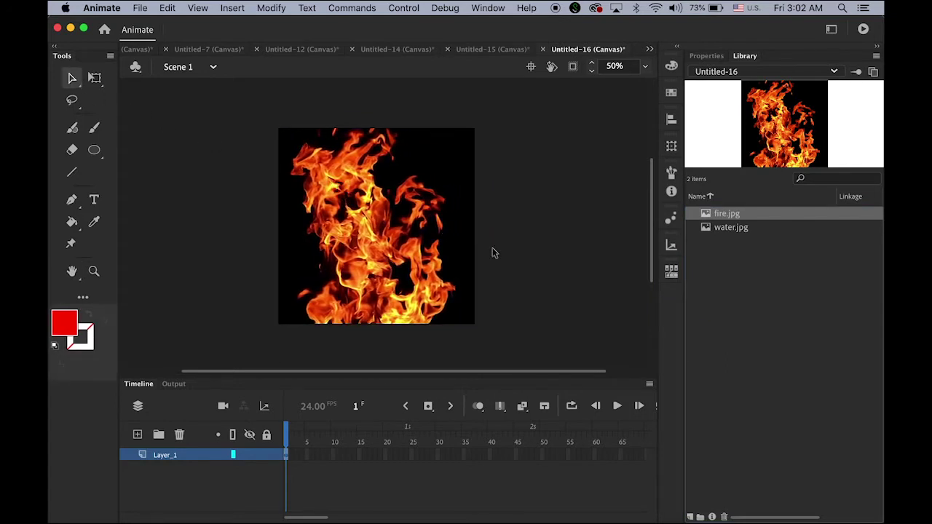
double_click(164, 456)
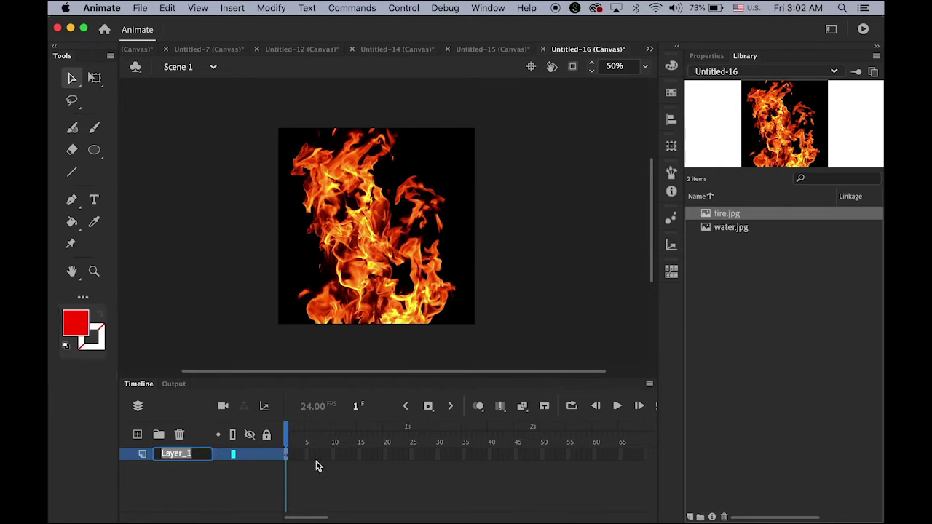
text(fire)
key(Return)
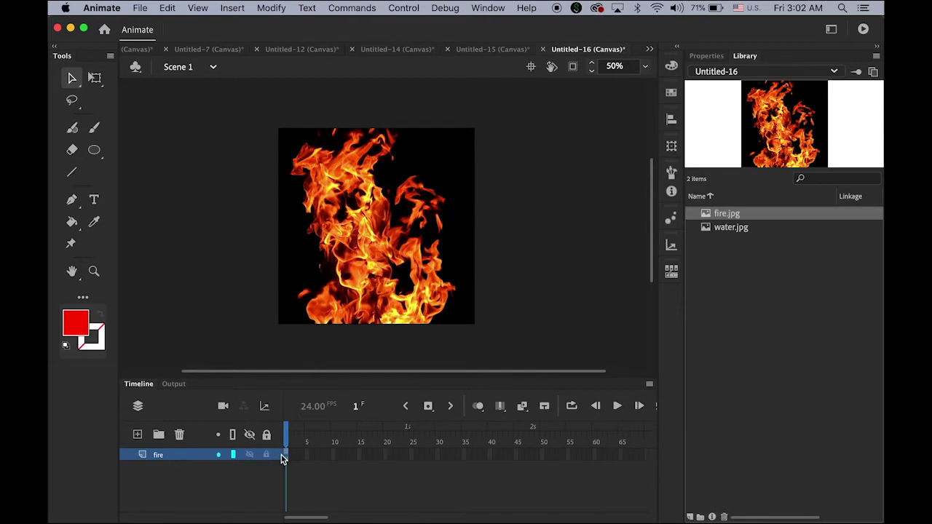
Step: Add a new layer, place water.jpg on it so it covers the stage, and rename the layer water
click(136, 435)
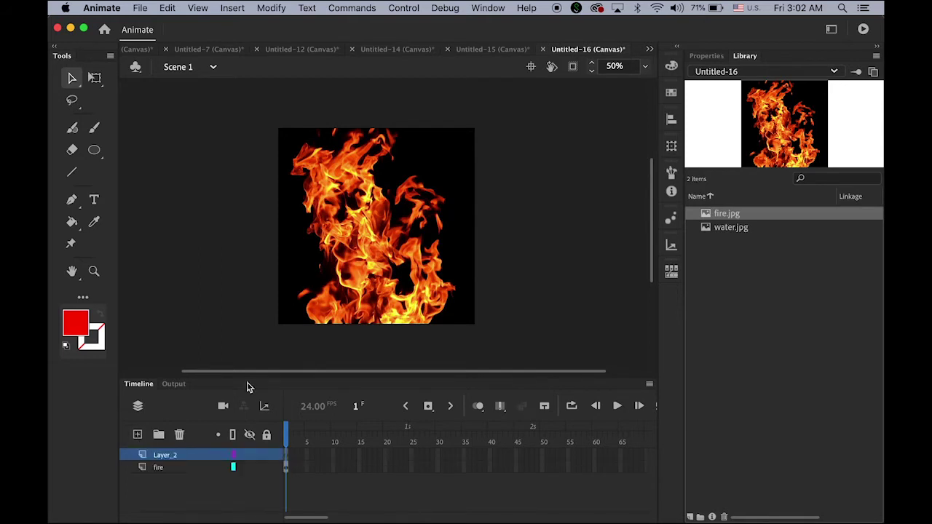
click(706, 230)
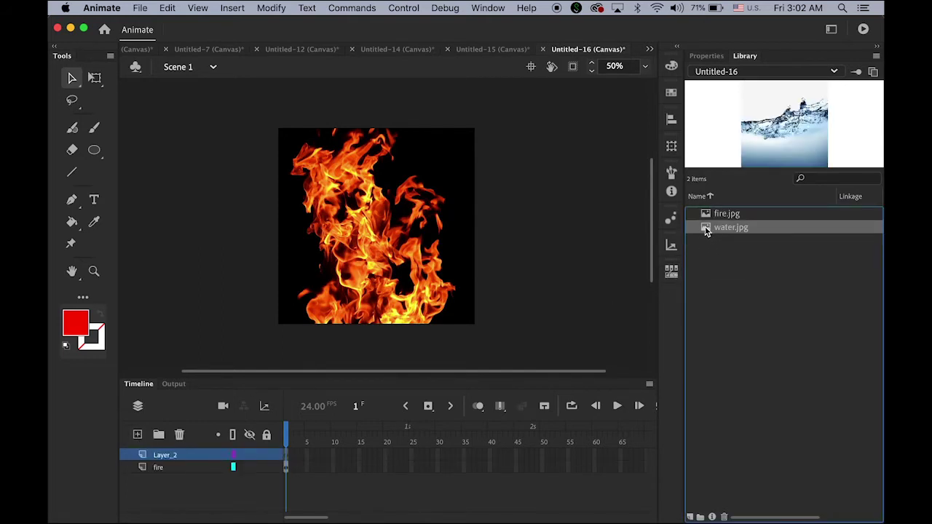
drag(706, 230, 425, 244)
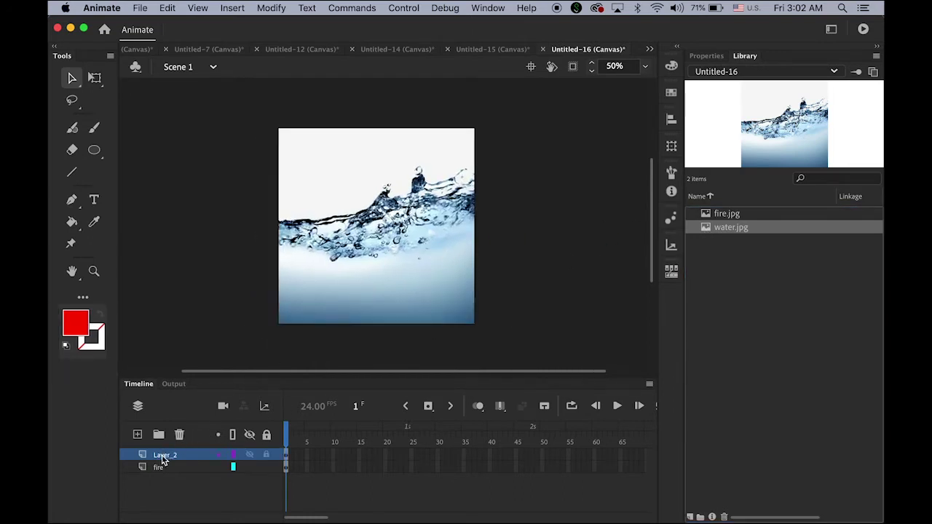
double_click(166, 455)
text(water)
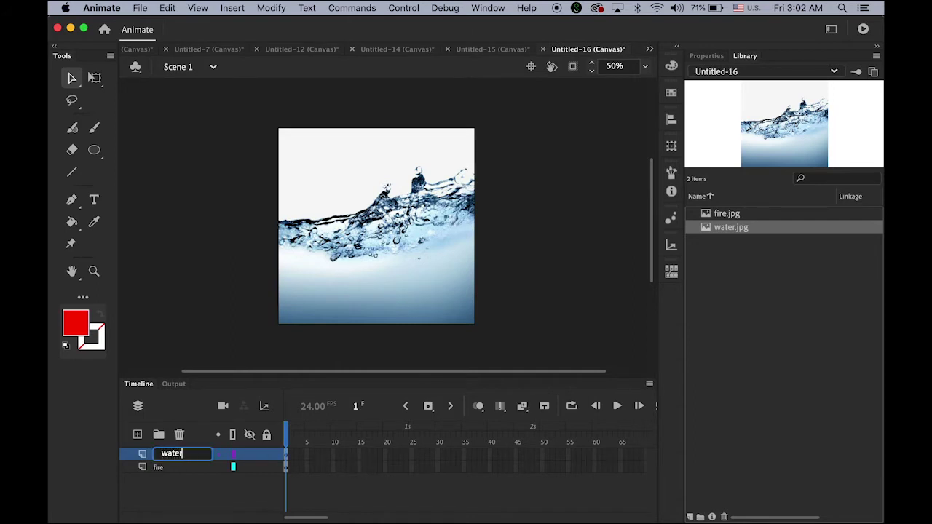
key(Return)
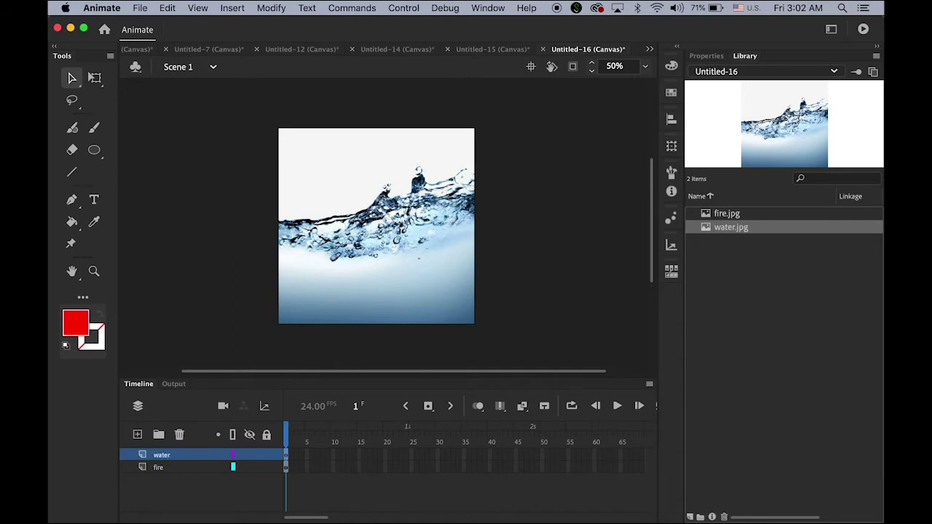
Step: Add another layer above water and name it masking
click(137, 435)
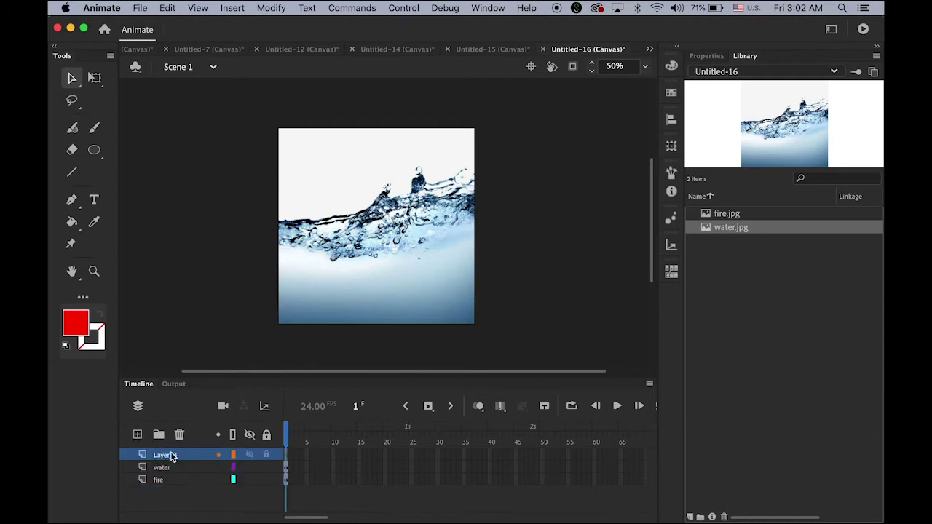
double_click(167, 455)
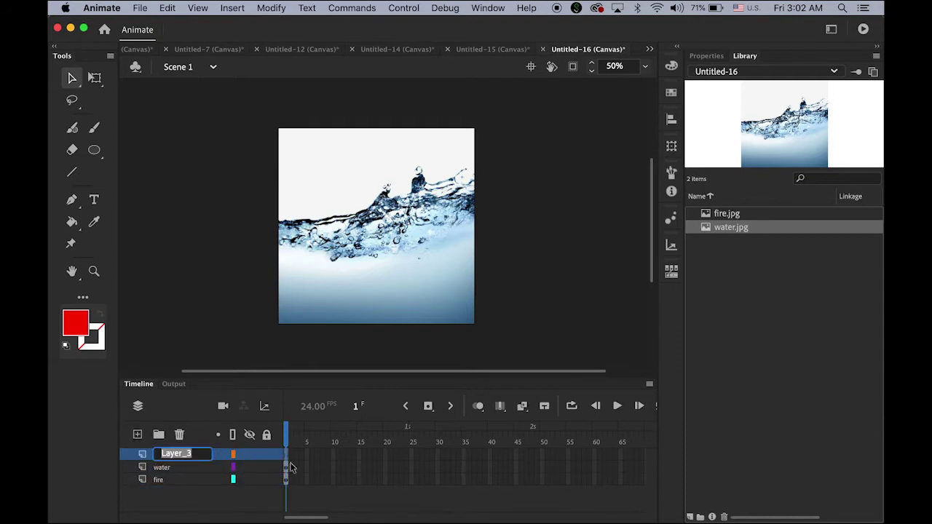
text(masking)
key(Return)
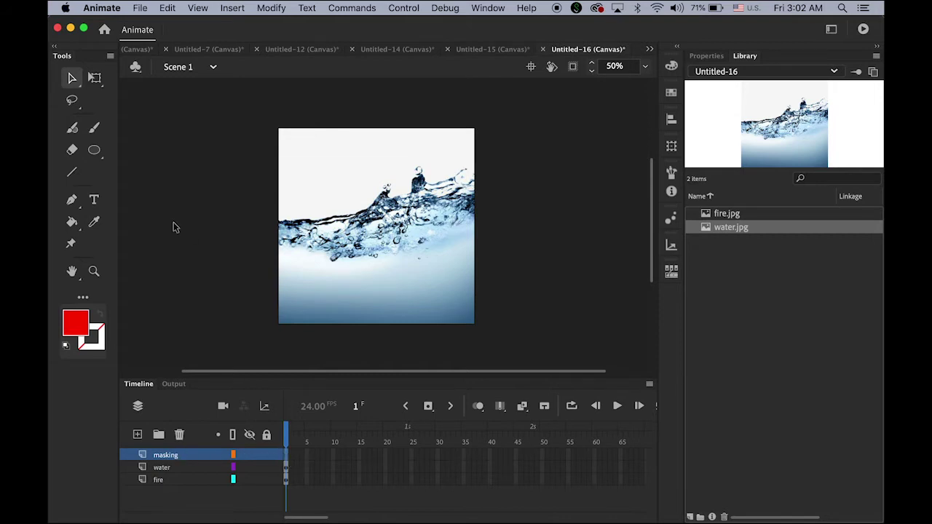
Step: On the masking layer, draw a small red circle with the Oval tool just above the stage's top edge, near its centre
click(96, 152)
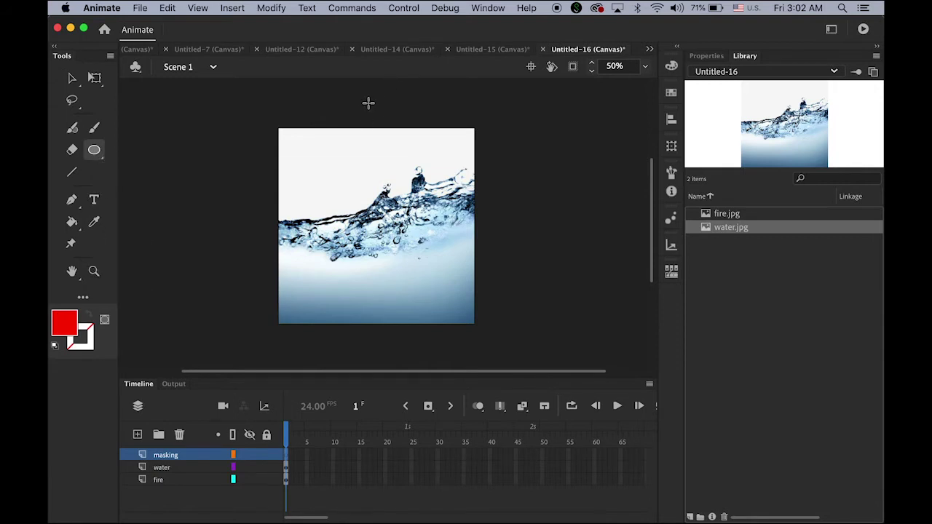
drag(368, 103, 383, 121)
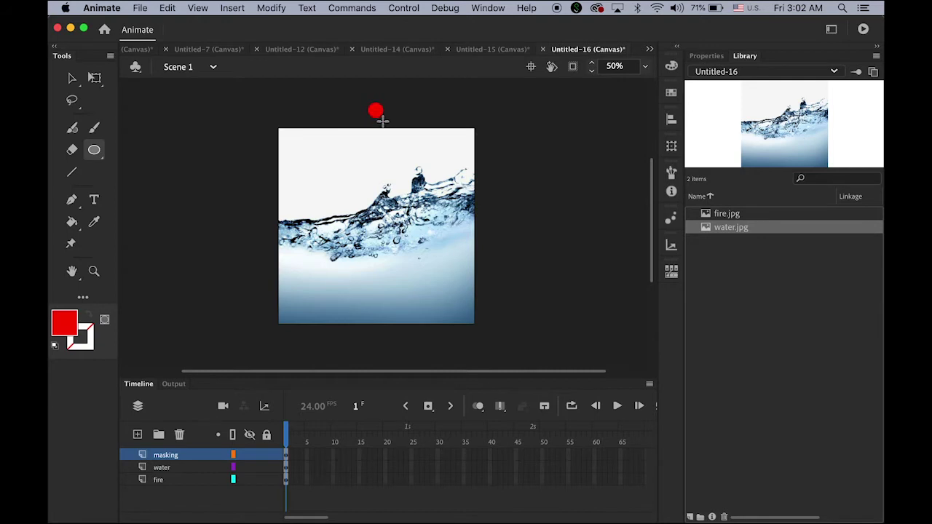
click(71, 78)
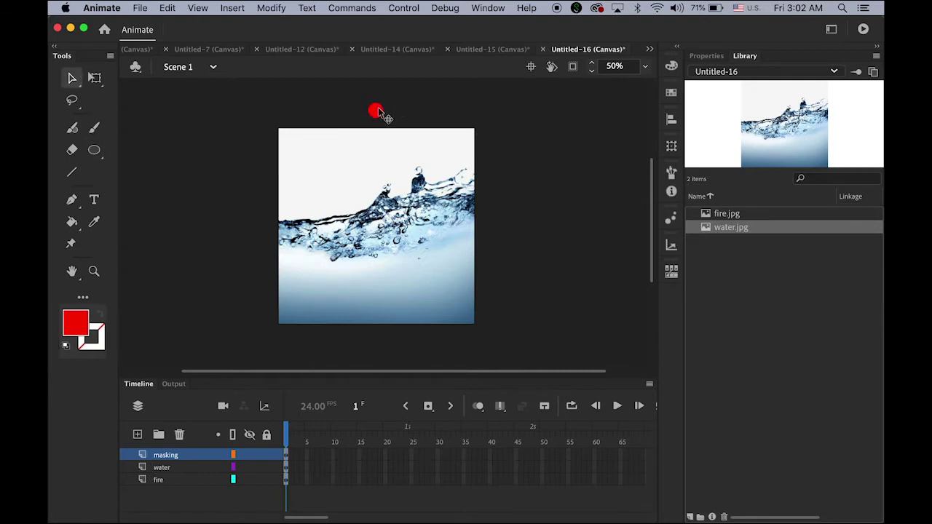
click(377, 112)
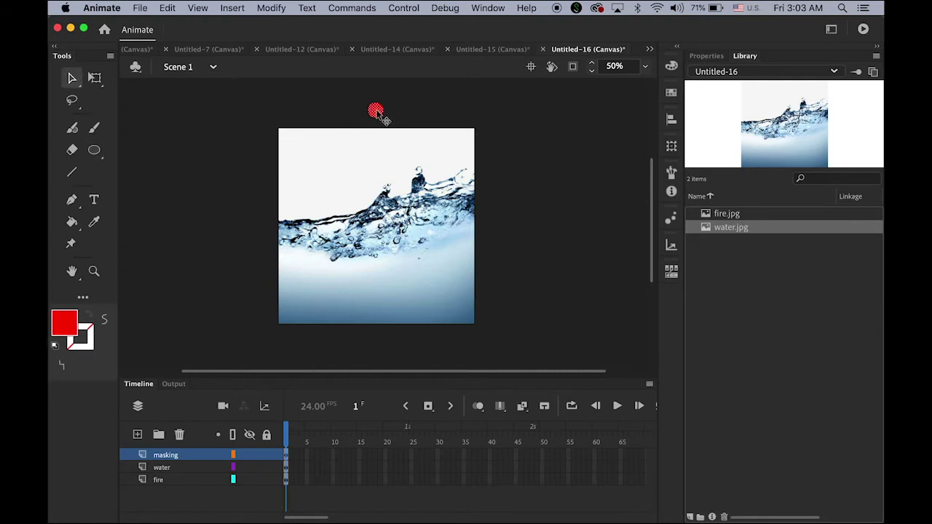
click(466, 119)
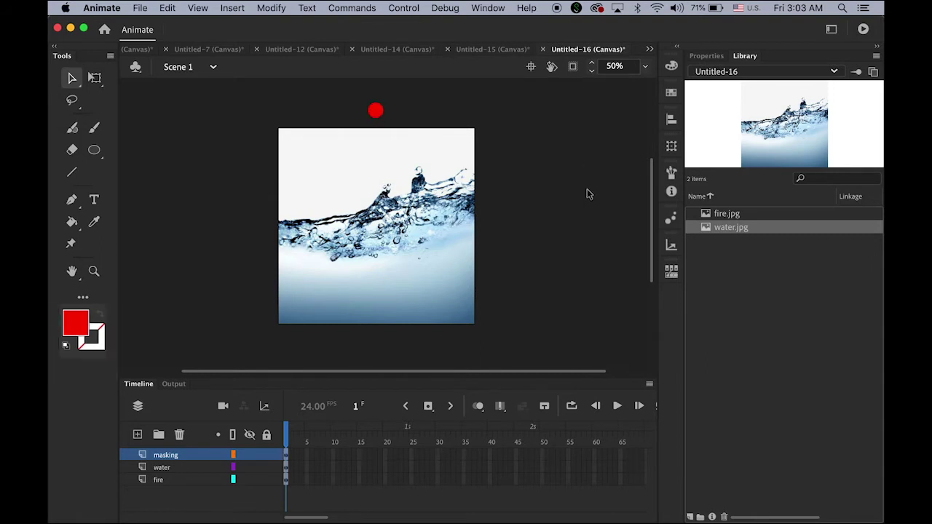
Step: Insert a blank keyframe at frame 24 of the masking layer
click(287, 456)
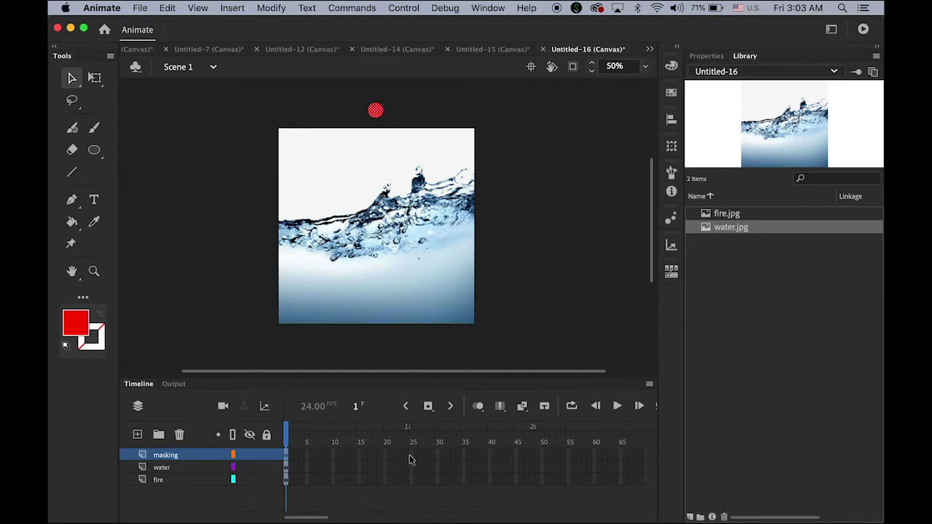
click(408, 456)
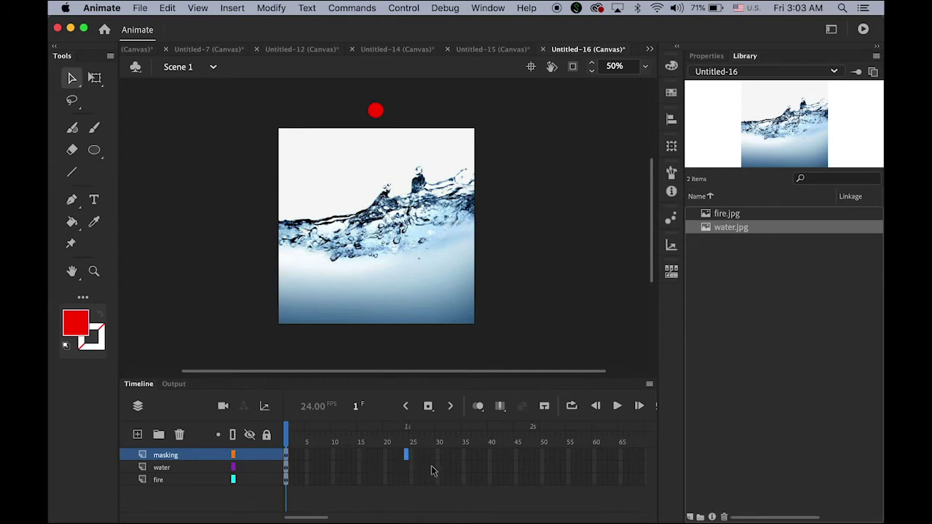
click(231, 8)
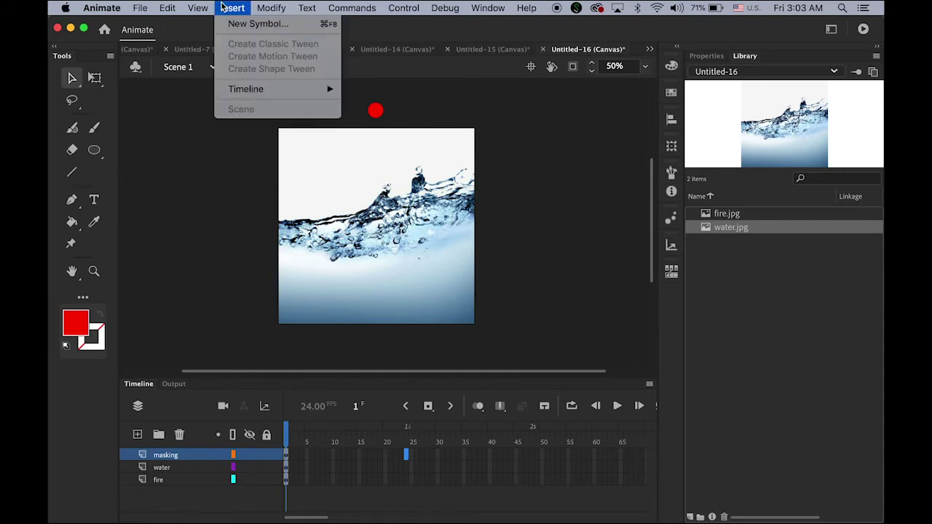
mouse_move(274, 87)
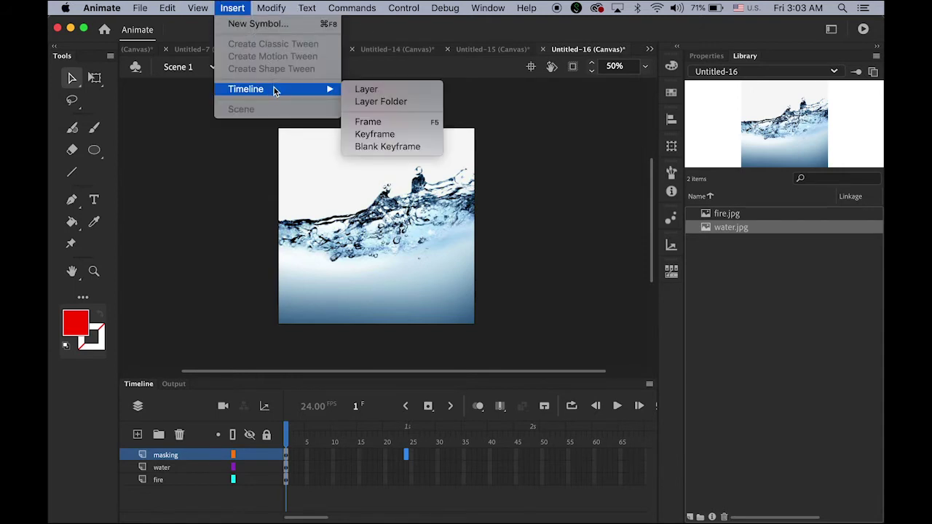
click(407, 147)
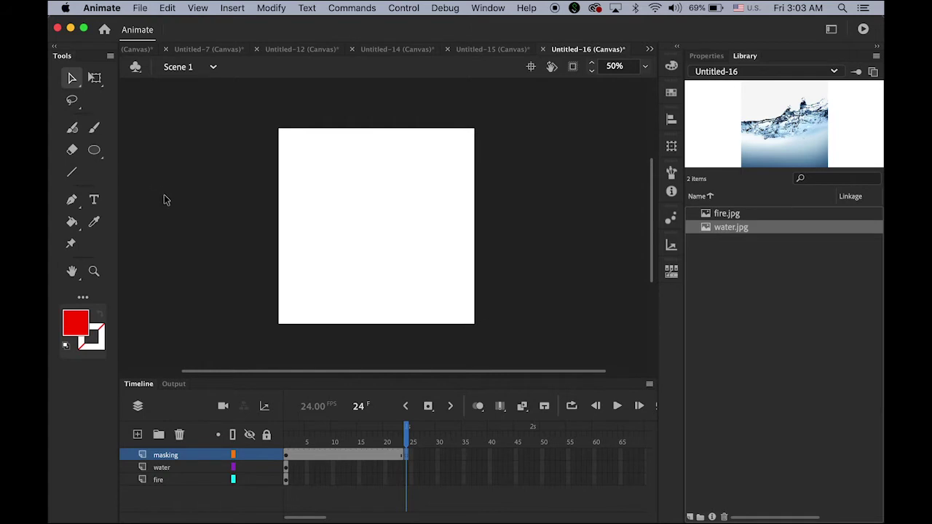
Step: Draw a small red square with the Rectangle tool near the middle of the stage at frame 24
click(96, 150)
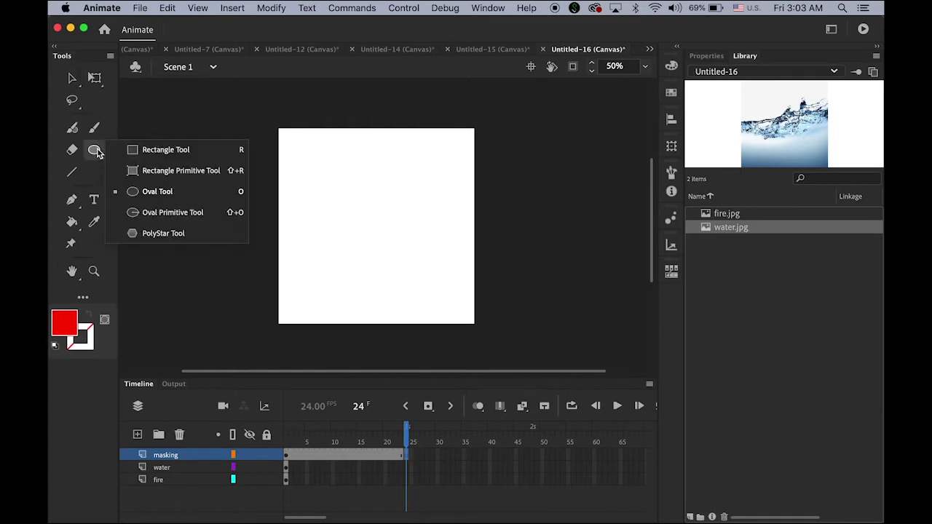
click(153, 149)
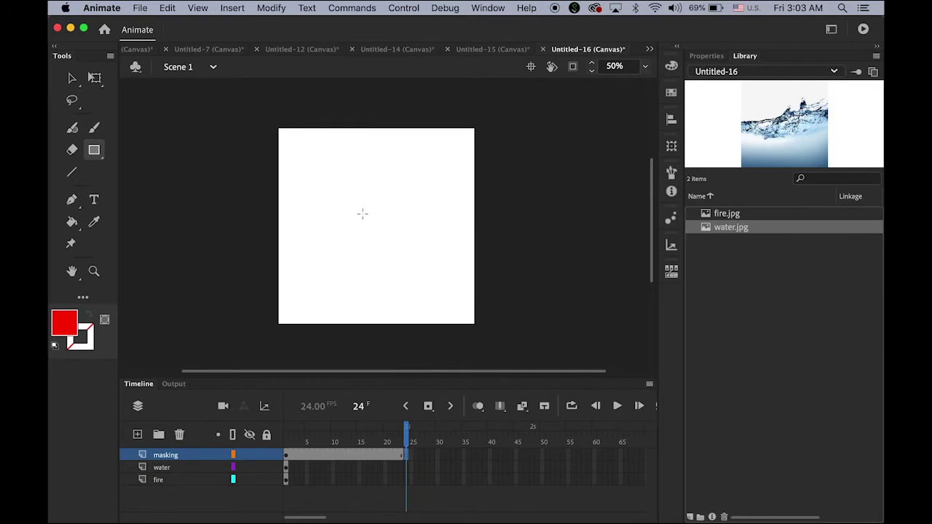
drag(361, 213, 377, 229)
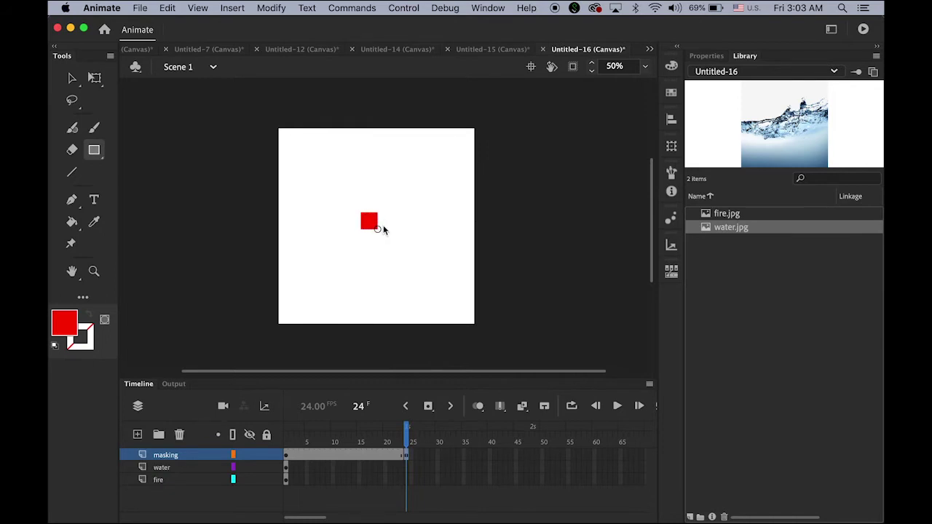
Step: Centre the red square vertically and horizontally relative to the stage
click(72, 77)
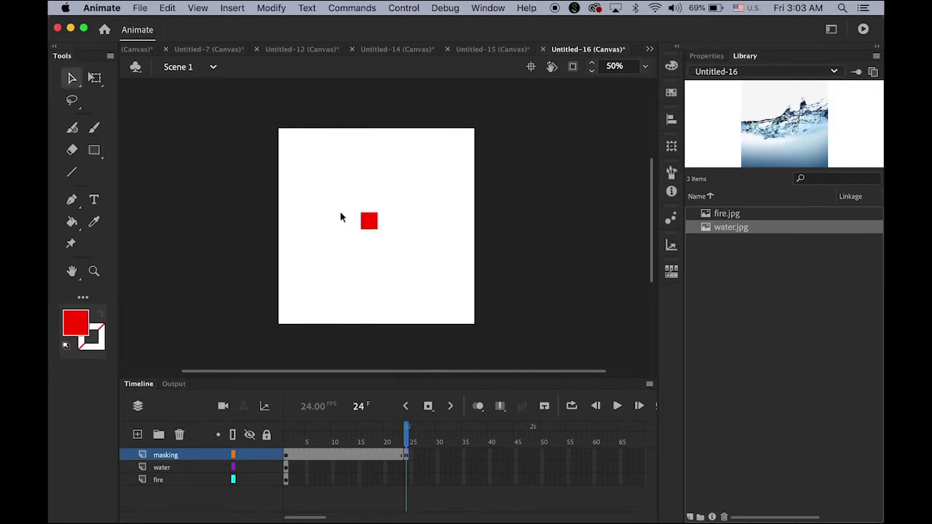
click(370, 222)
click(671, 120)
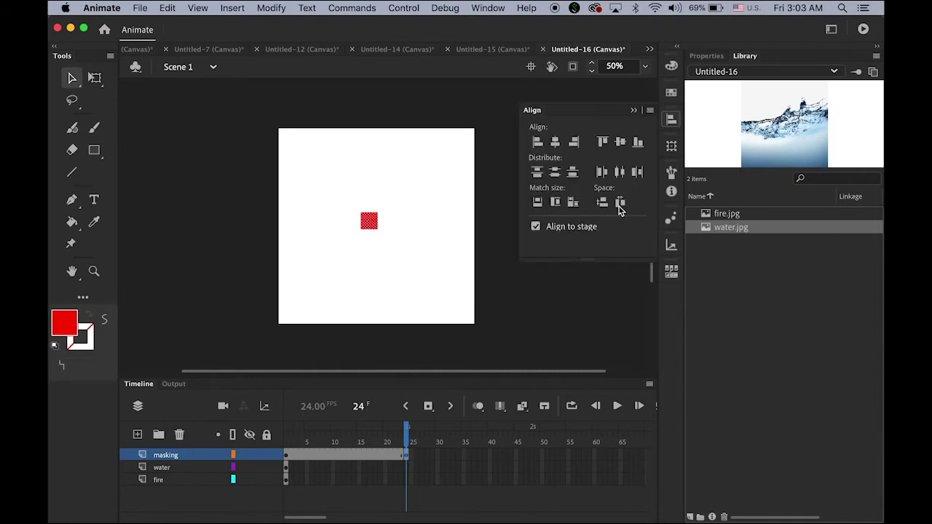
click(620, 142)
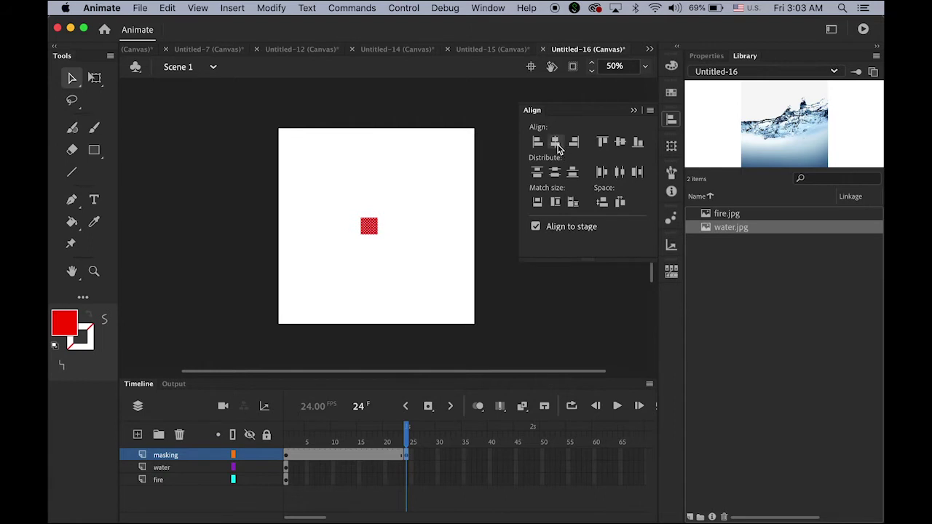
click(555, 142)
click(633, 110)
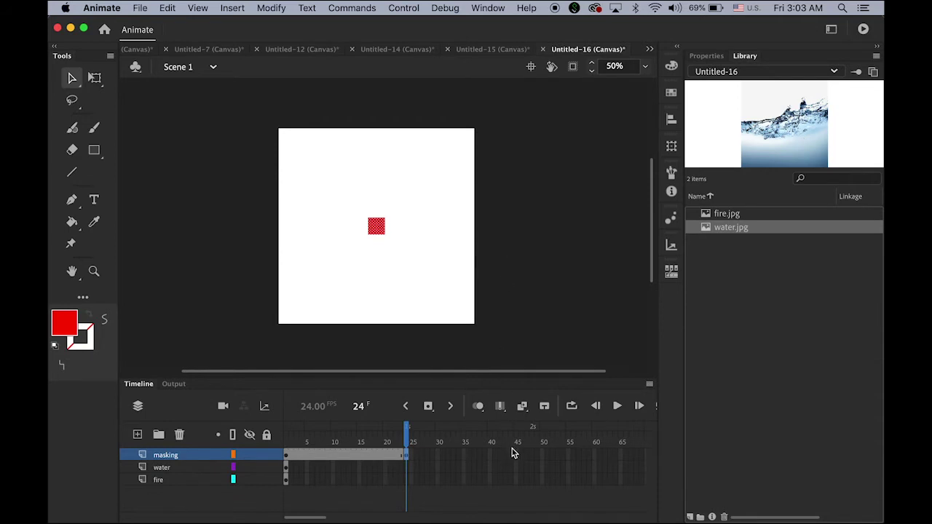
Step: Insert a blank keyframe at frame 48 of the masking layer and draw a red square slightly larger than the stage on it
click(533, 459)
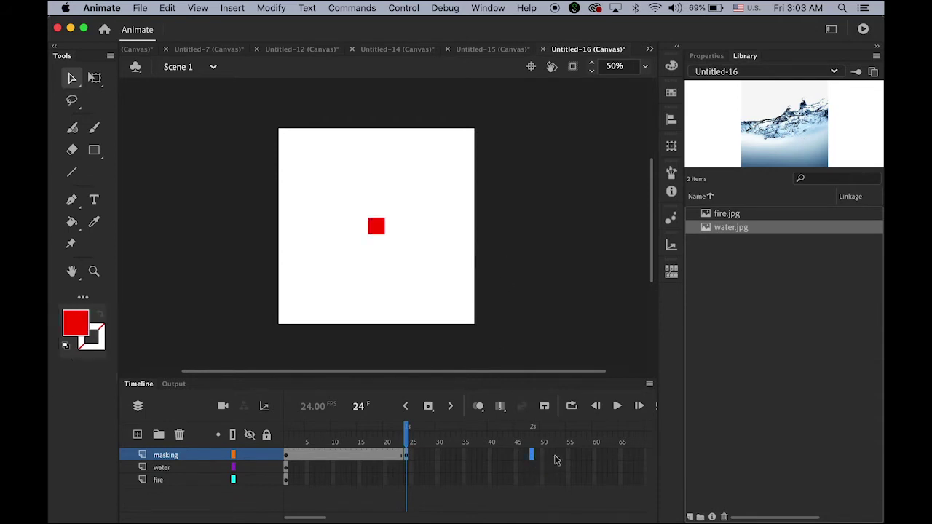
click(240, 7)
mouse_move(275, 92)
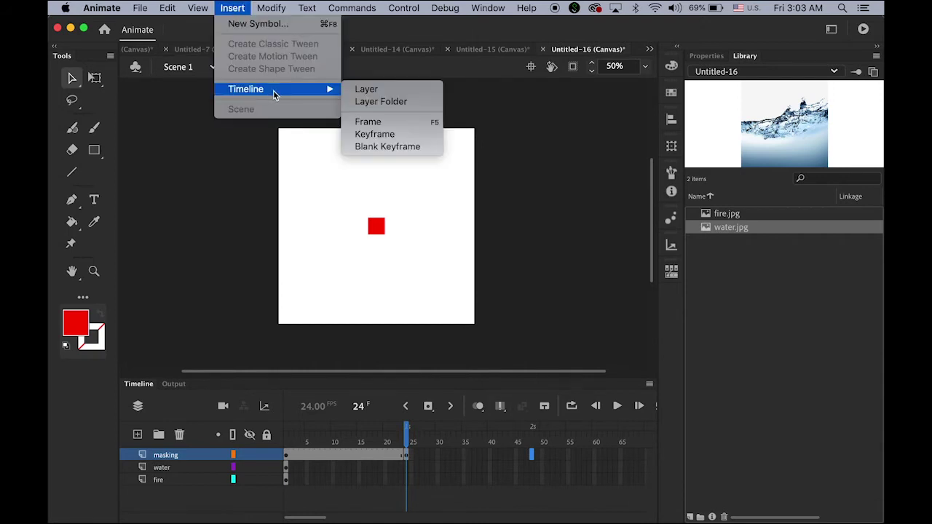
click(404, 148)
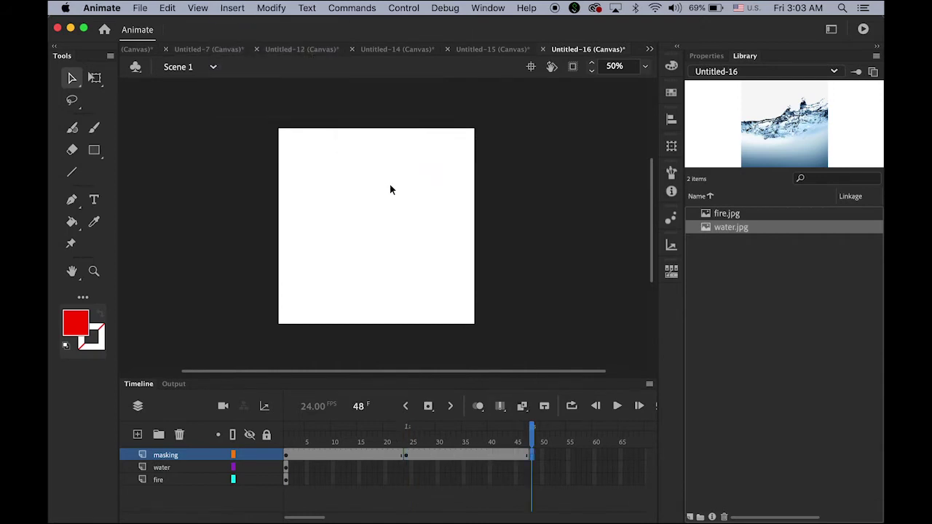
click(95, 151)
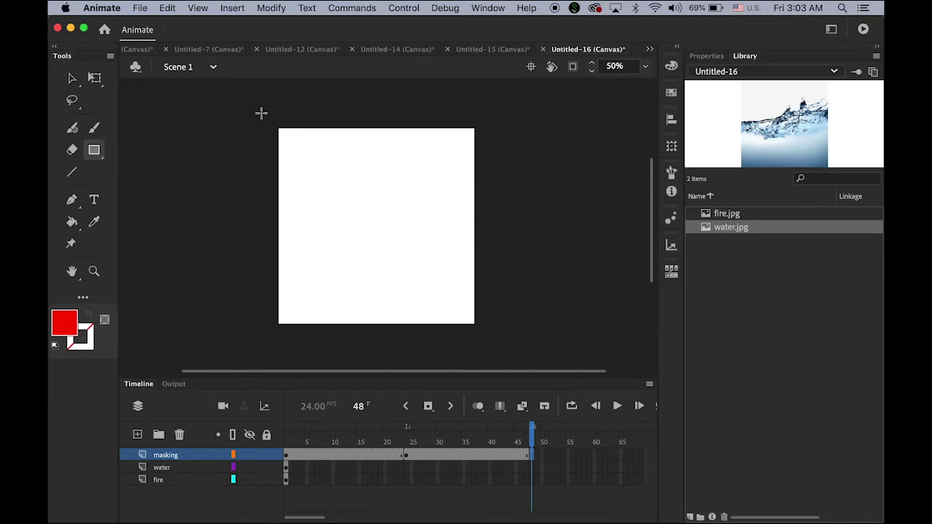
drag(261, 113, 494, 344)
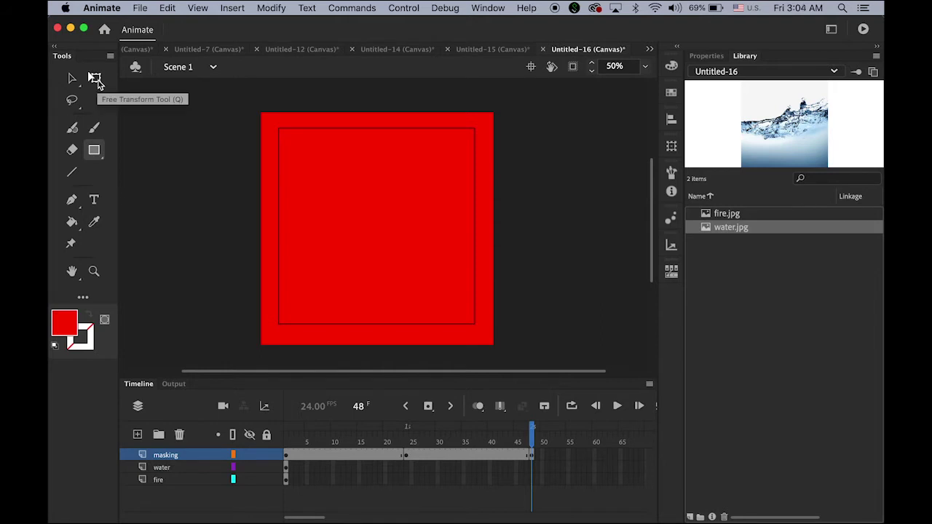
Step: Rotate the large red square 45 degrees with Free Transform and scale it up about its centre until it covers the whole stage
click(95, 78)
click(482, 125)
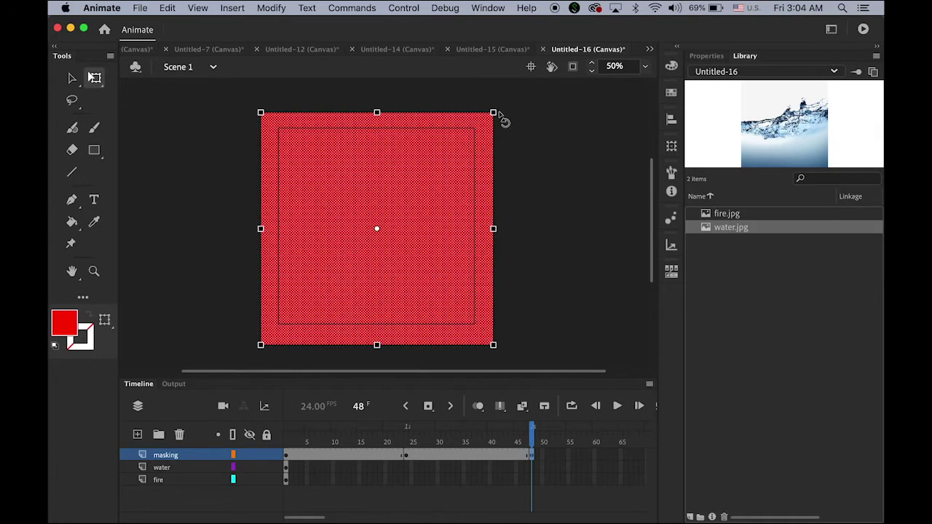
drag(501, 117, 561, 206)
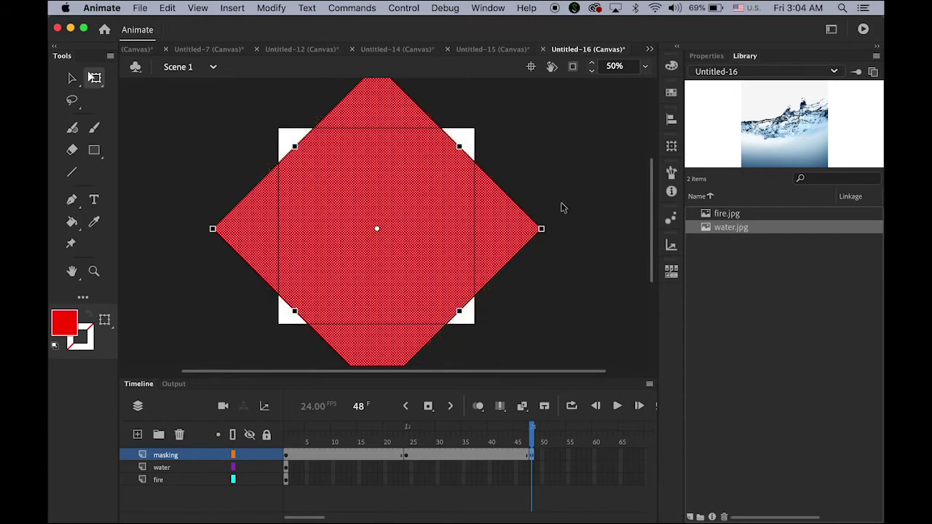
drag(532, 146, 548, 240)
drag(541, 229, 585, 230)
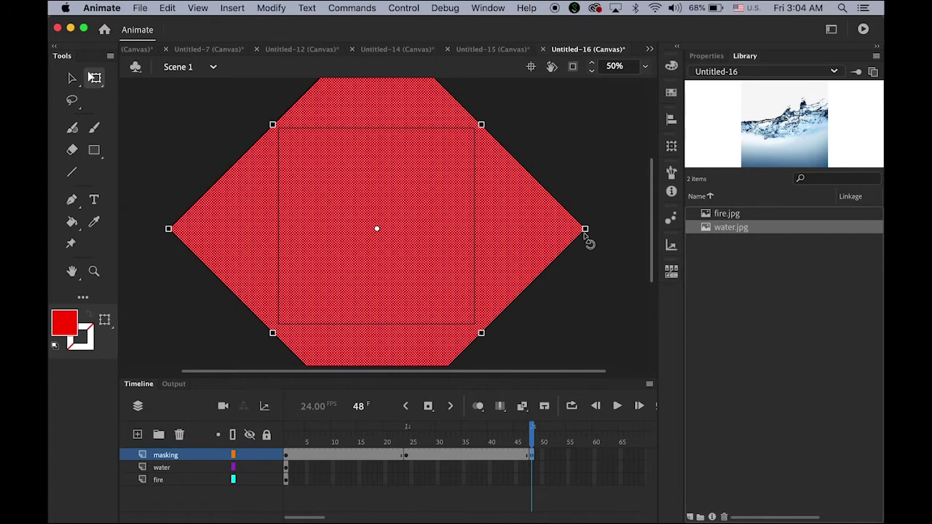
click(72, 78)
click(186, 113)
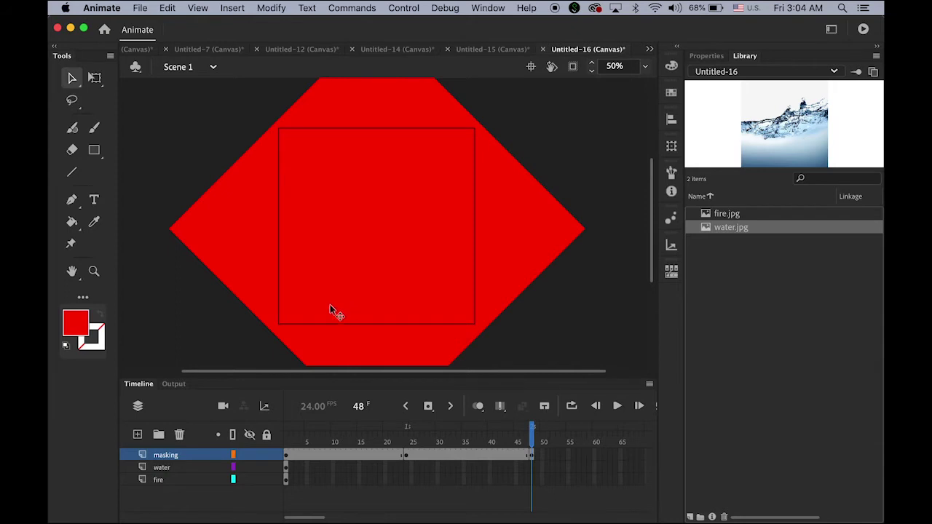
Step: Create shape tweens on the masking layer between frames 1 and 24 and between frames 24 and 48
click(349, 454)
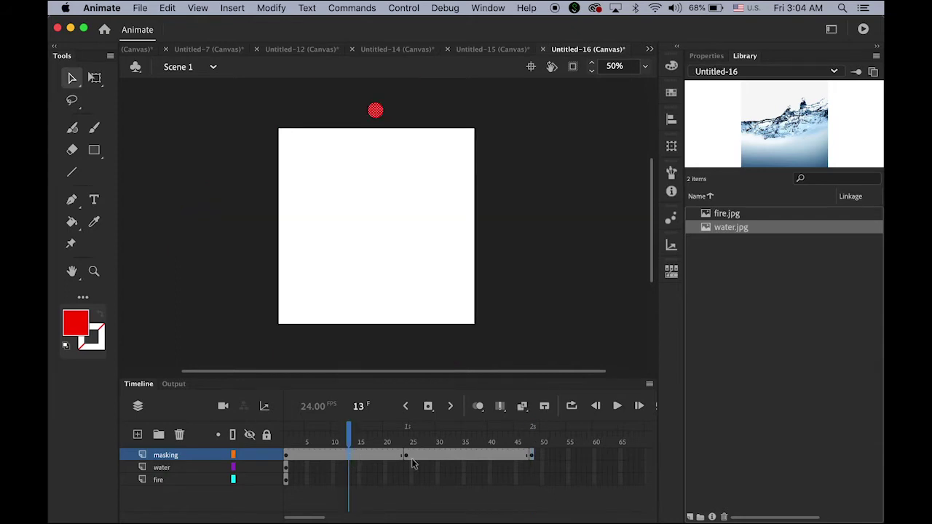
click(232, 7)
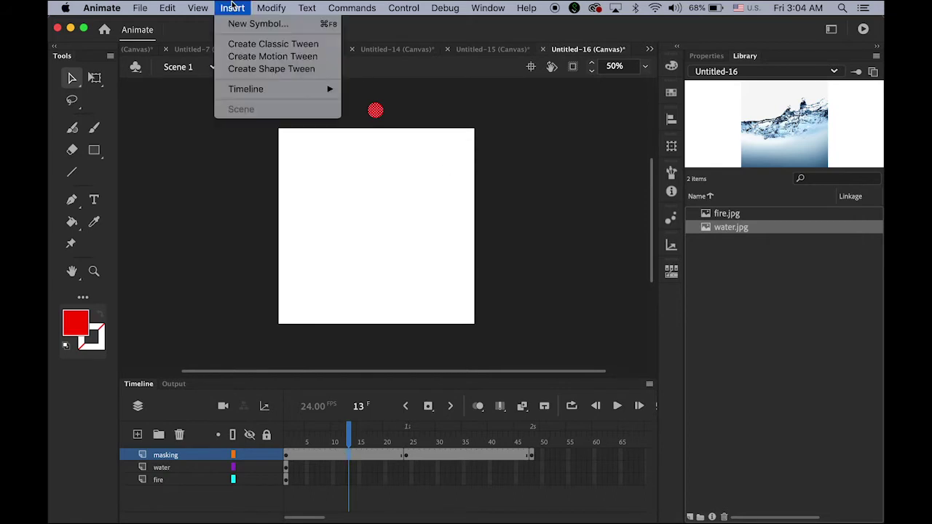
click(282, 70)
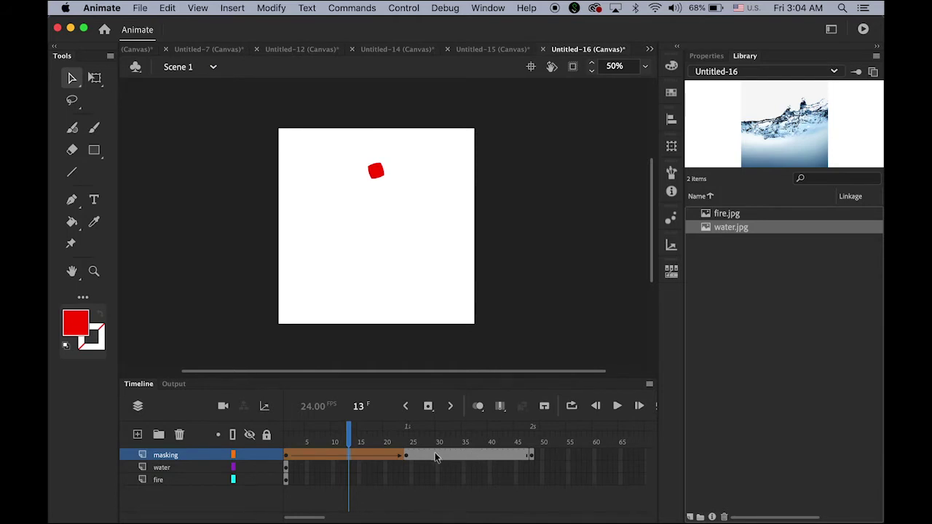
click(474, 457)
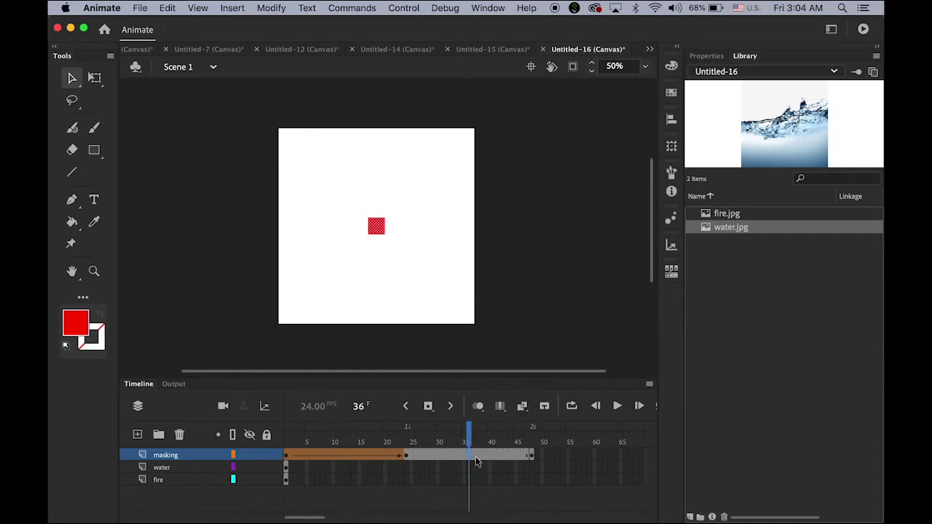
click(237, 8)
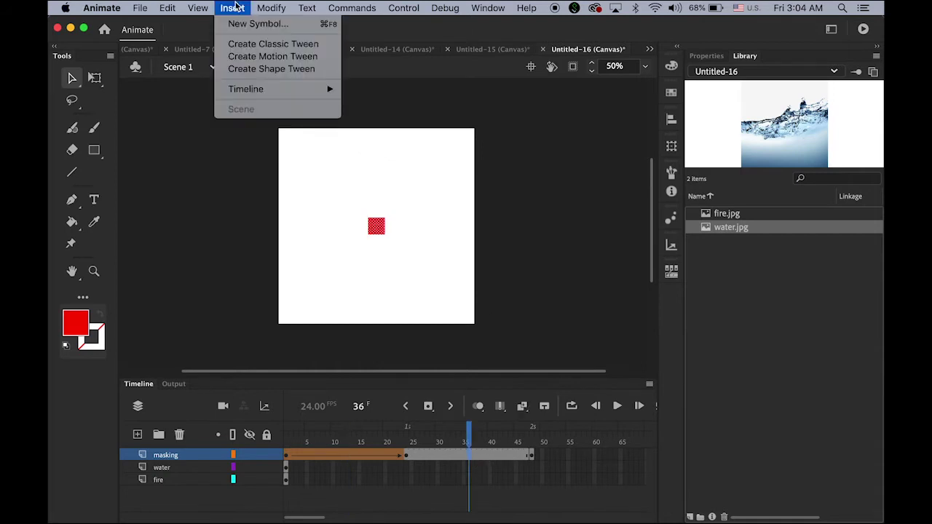
click(261, 69)
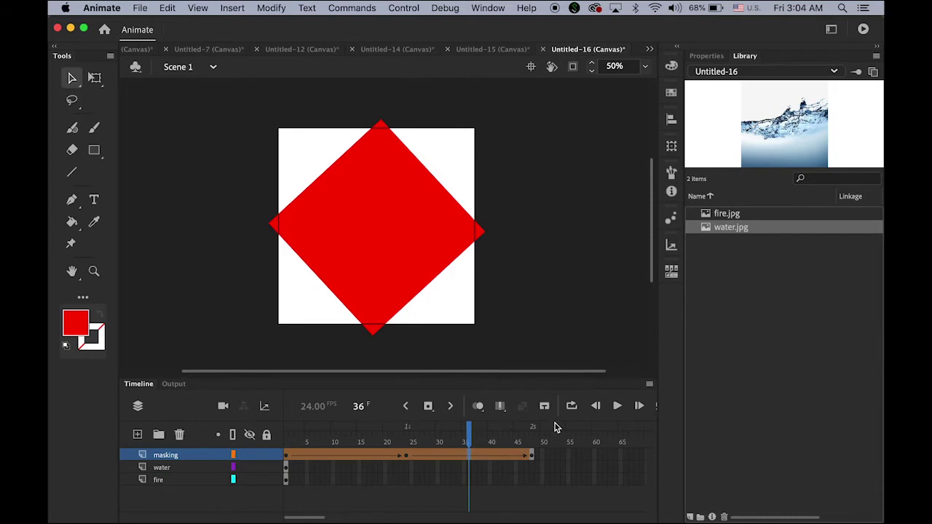
Step: Insert keyframes at frame 48 of both the water and fire layers
click(531, 470)
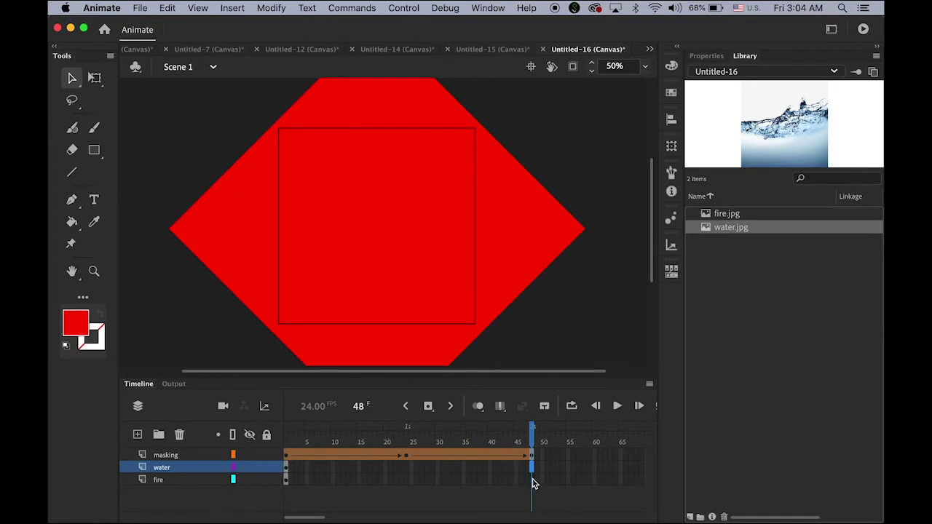
click(532, 480)
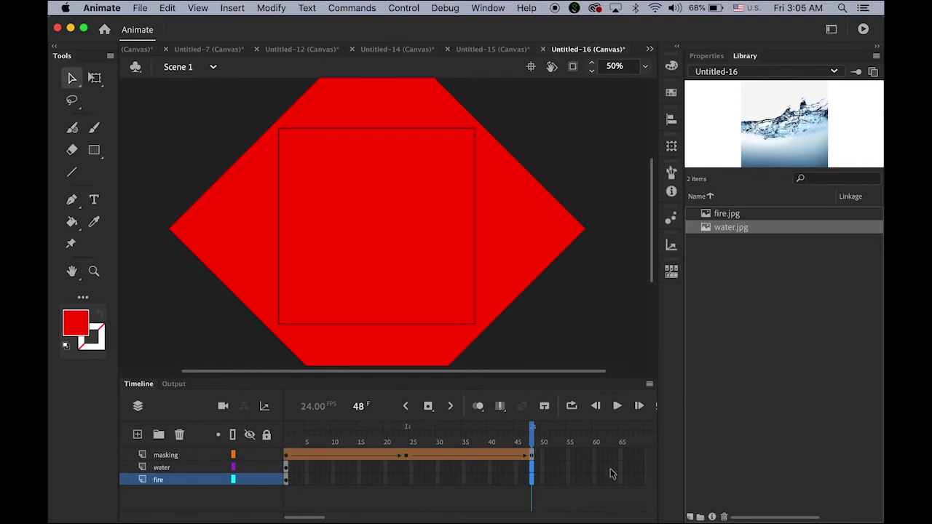
click(429, 408)
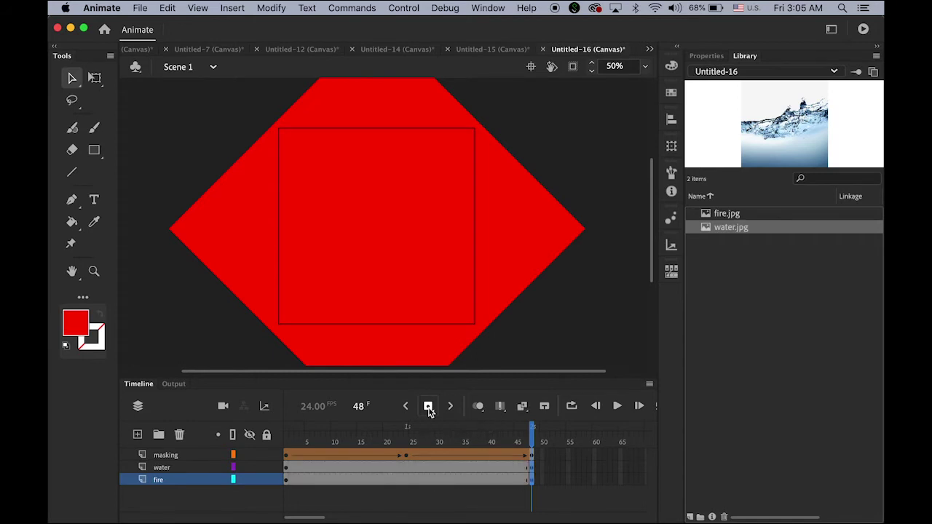
Step: Turn the masking layer into a mask for the water layer
click(166, 456)
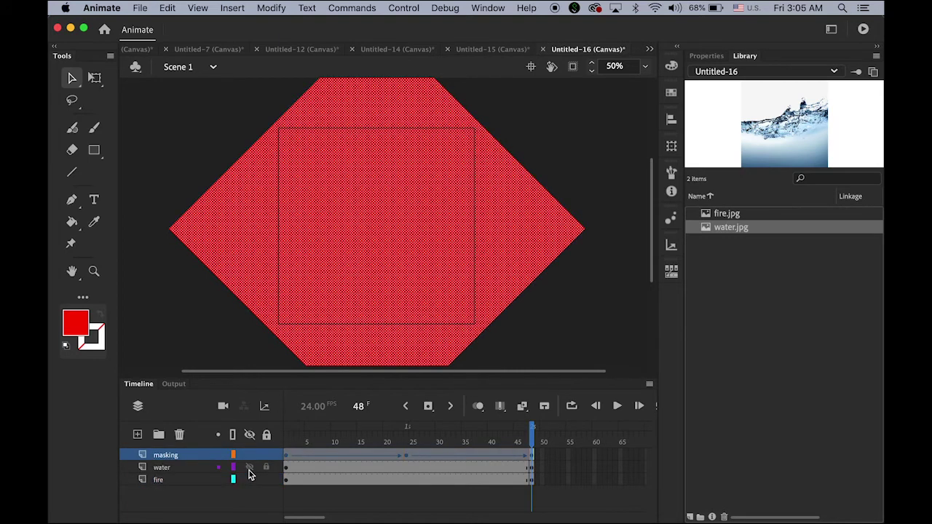
right_click(146, 456)
click(204, 391)
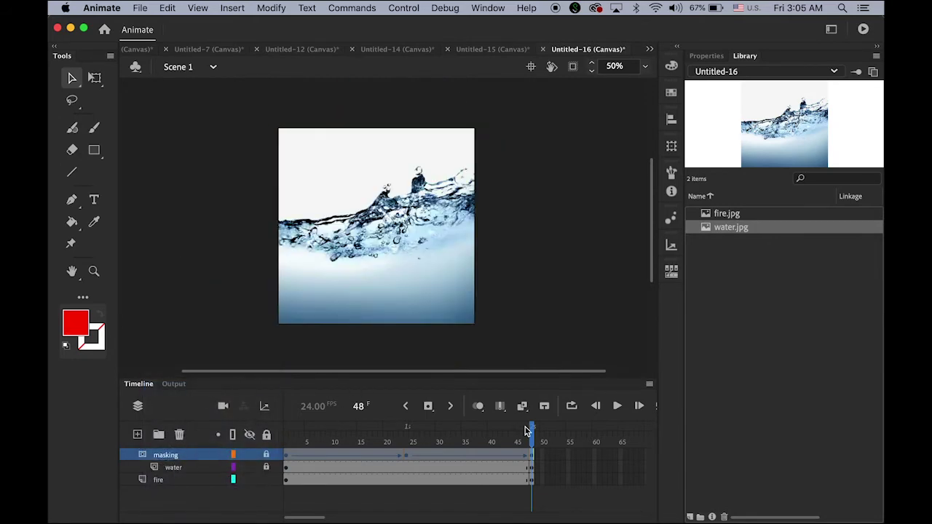
Step: Play the masked animation from the first frame on the timeline, and test the movie
mouse_move(531, 430)
mouse_down()
mouse_move(291, 437)
mouse_move(526, 439)
mouse_up()
drag(310, 437, 267, 433)
key(Return)
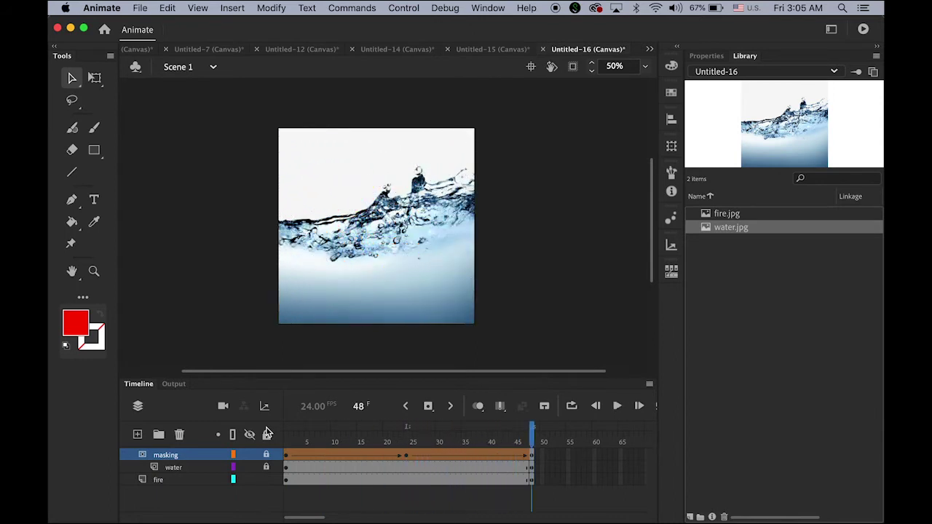
key(super+Return)
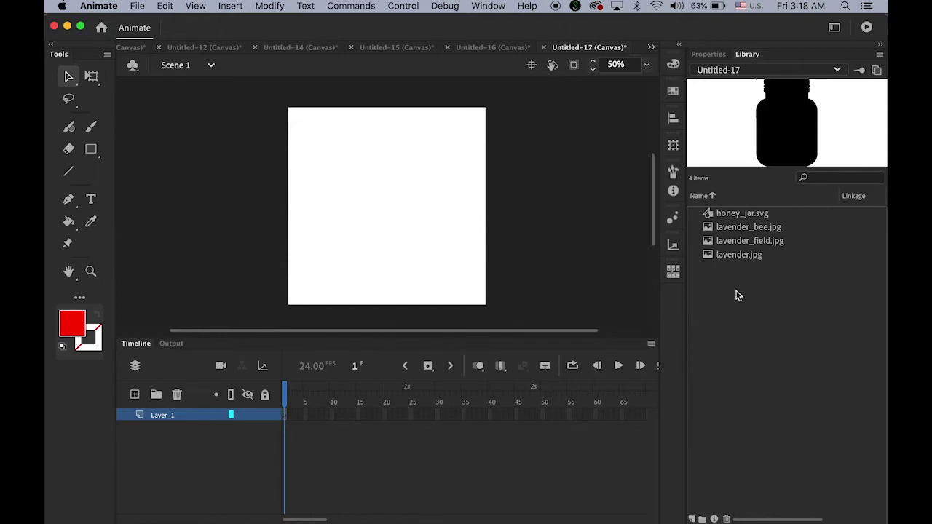
Step: Preview lavender.jpg, lavender_field.jpg, lavender_bee.jpg and honey_jar.svg in the library of Untitled-17
click(713, 257)
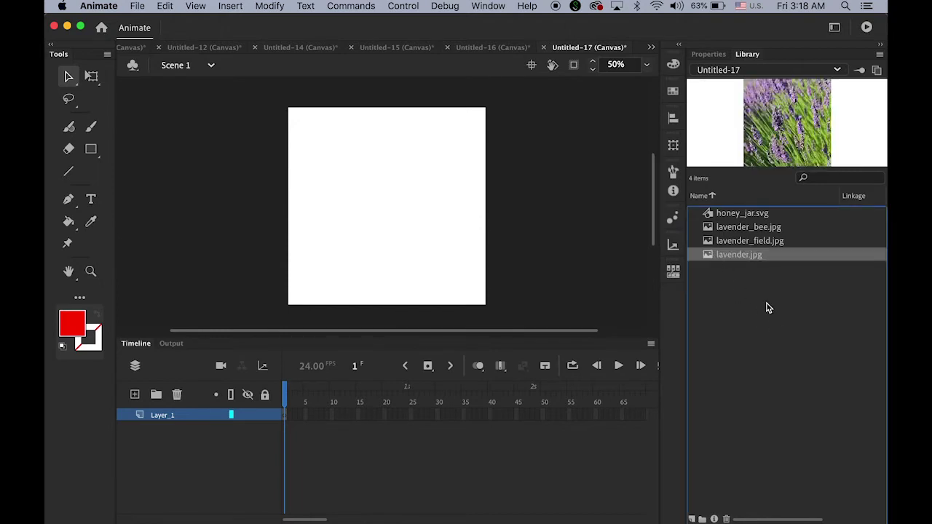
click(708, 241)
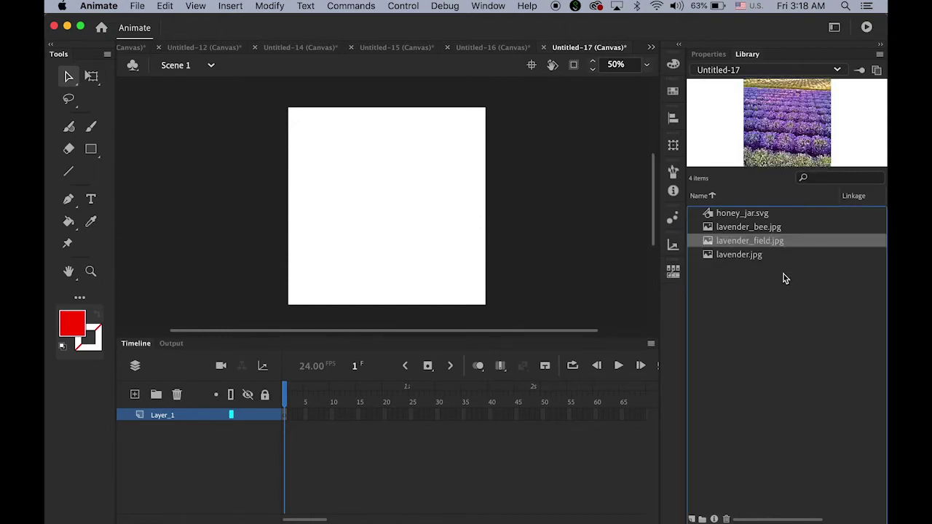
click(716, 231)
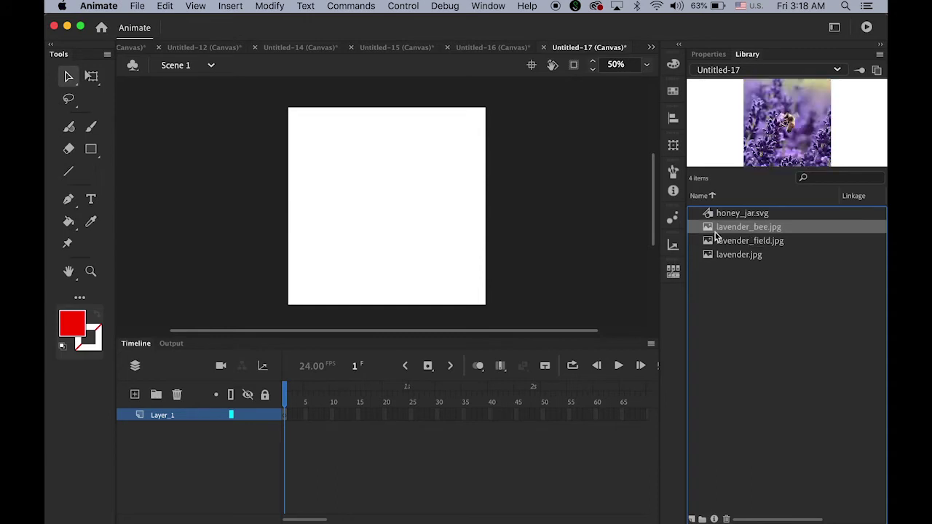
click(714, 216)
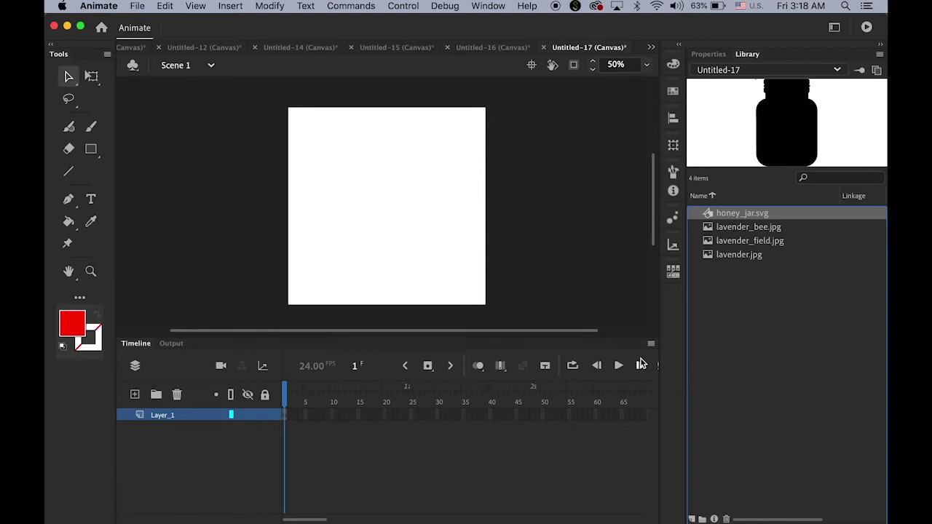
Step: Create a new movie clip symbol named BG in the library root
click(693, 519)
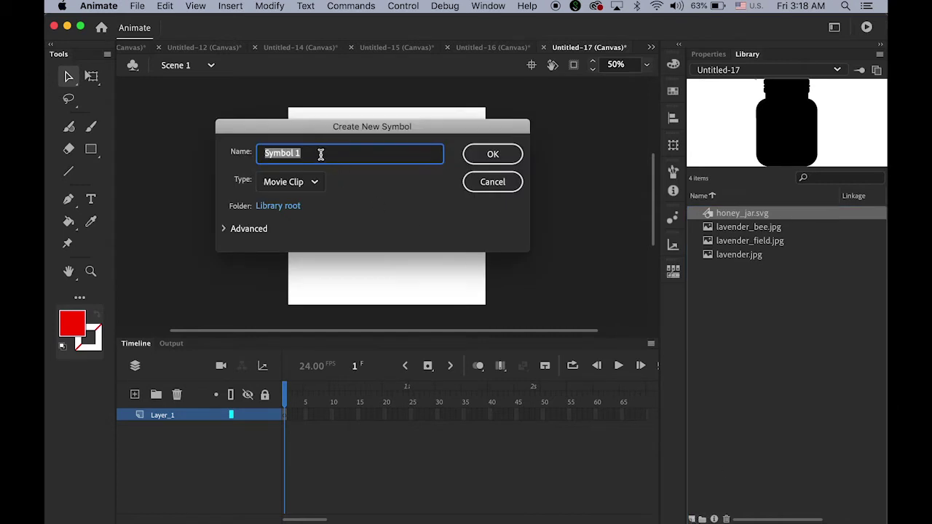
drag(320, 154, 216, 150)
text(BG)
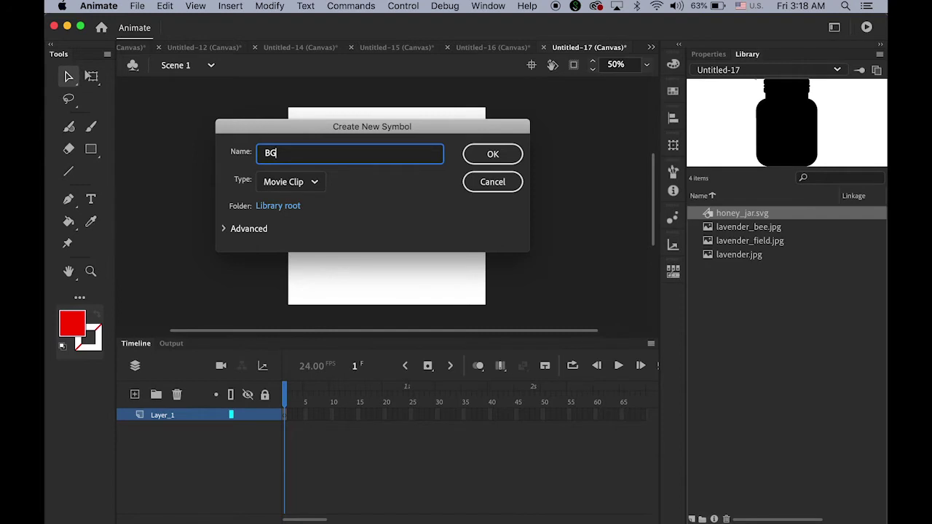
click(291, 188)
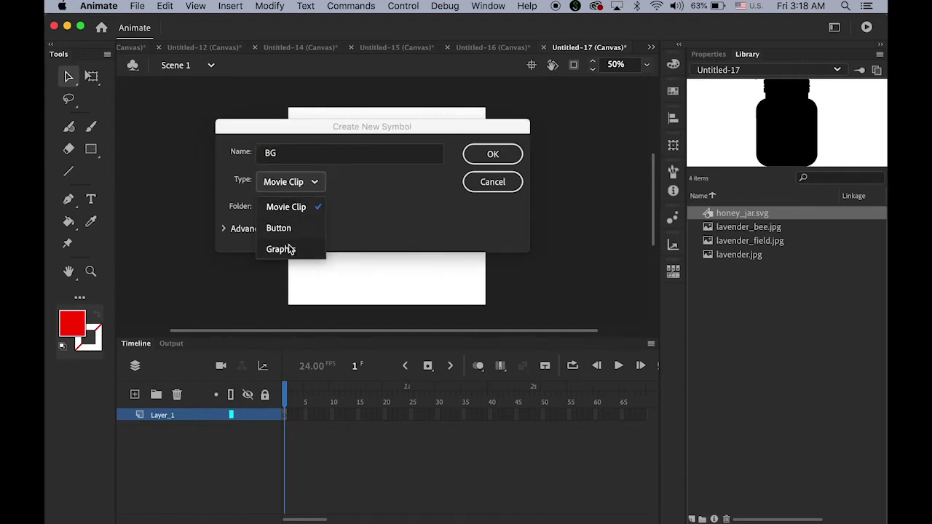
click(294, 208)
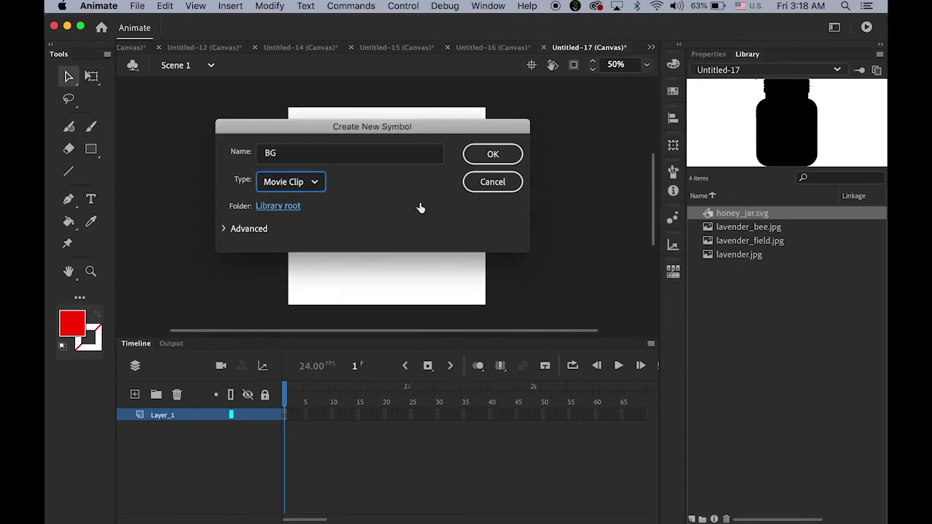
click(559, 210)
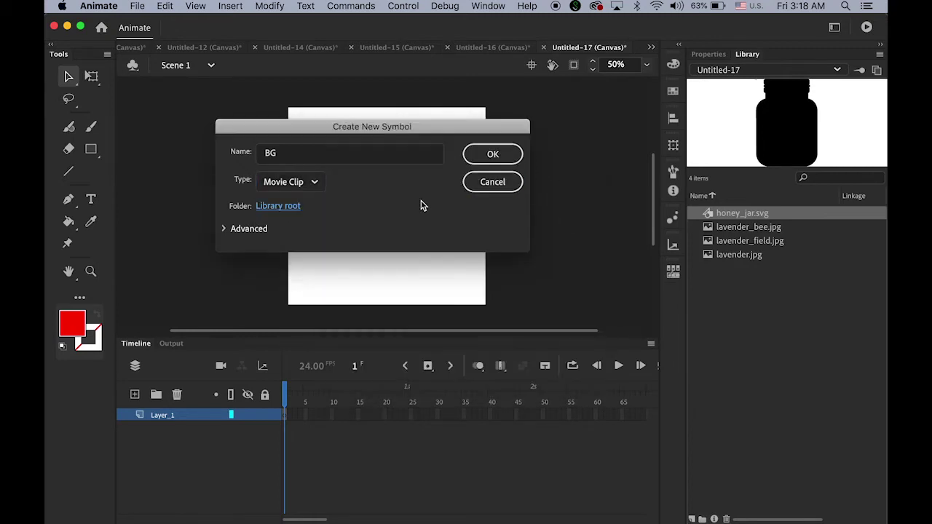
click(493, 155)
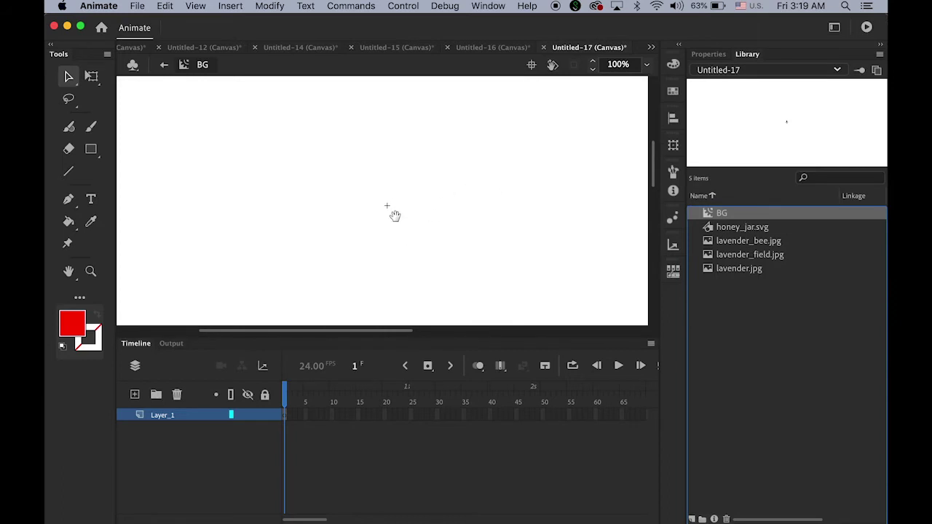
Step: Reposition the BG symbol's editing view and set its magnification to 50%
drag(394, 215, 258, 117)
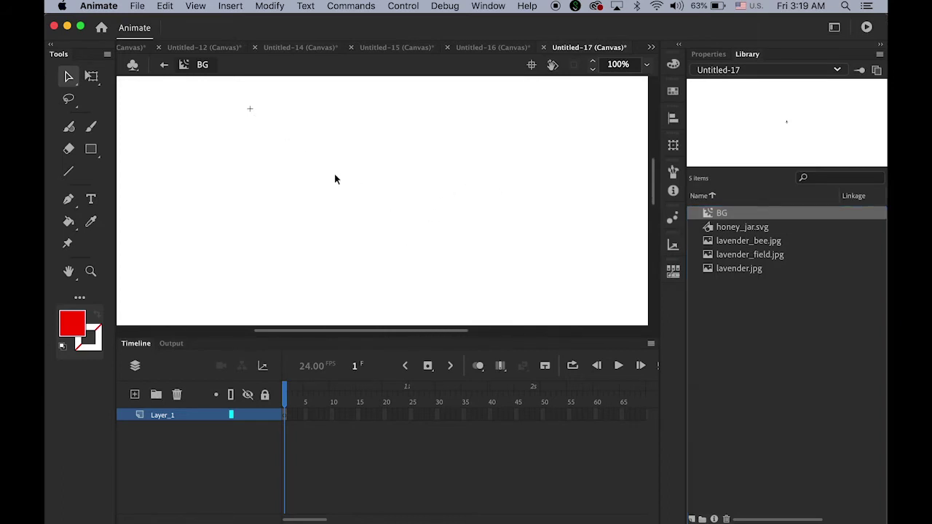
click(630, 65)
text(500)
key(Return)
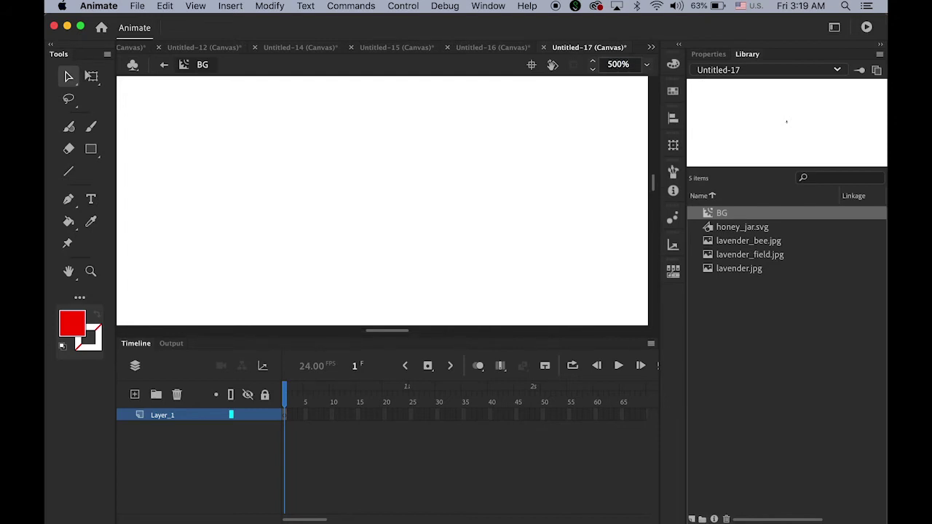
click(628, 64)
text(50)
key(Return)
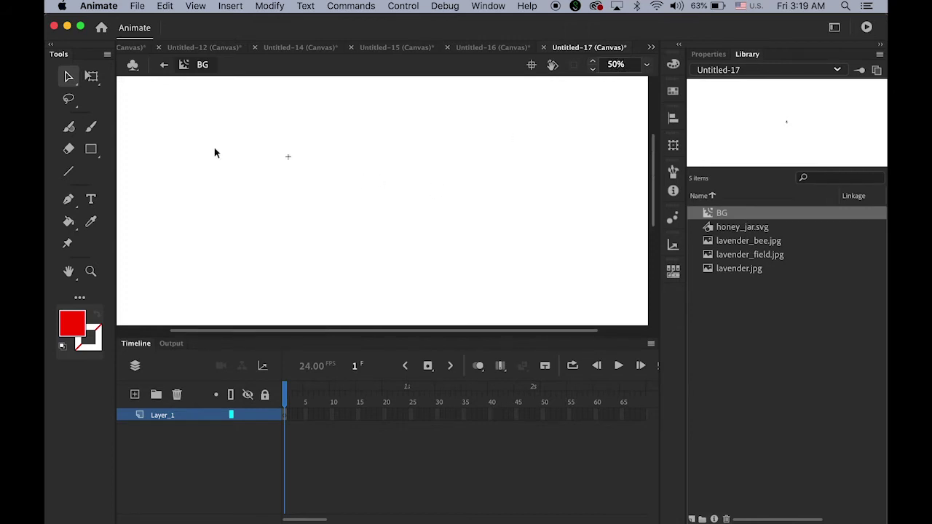
Step: Place lavender.jpg, lavender_field.jpg and lavender_bee.jpg together from the library inside the BG movie clip, aligned to its registration point
click(733, 268)
shift+click(732, 256)
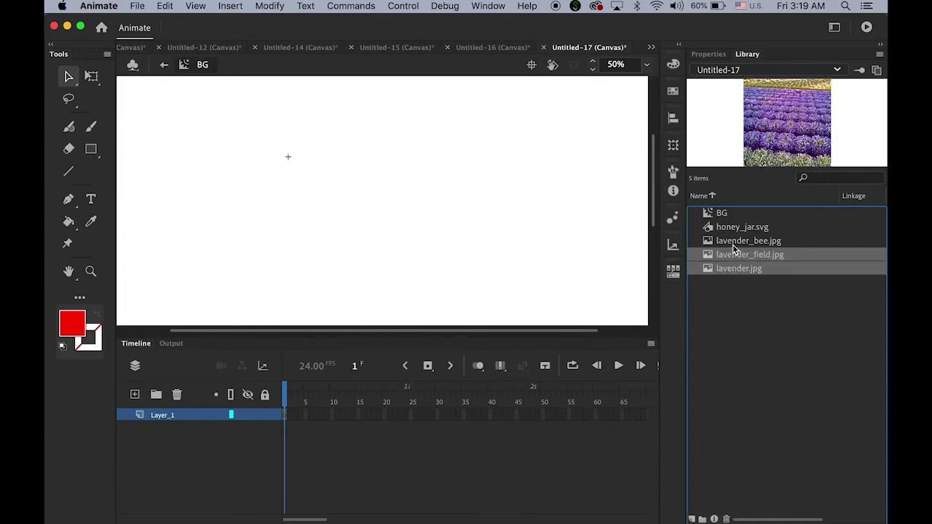
shift+click(733, 245)
drag(637, 220, 632, 274)
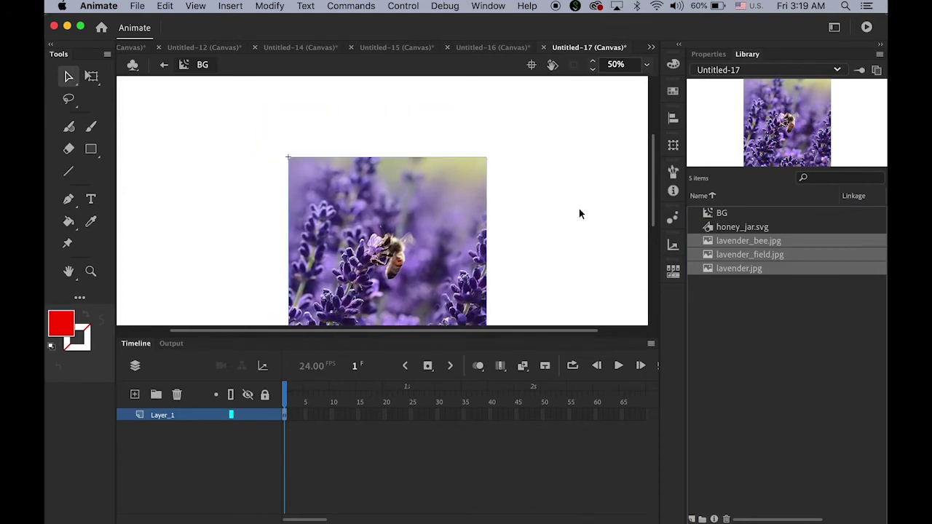
Step: Return to Scene 1 and reopen the BG movie clip from the library for editing
click(164, 66)
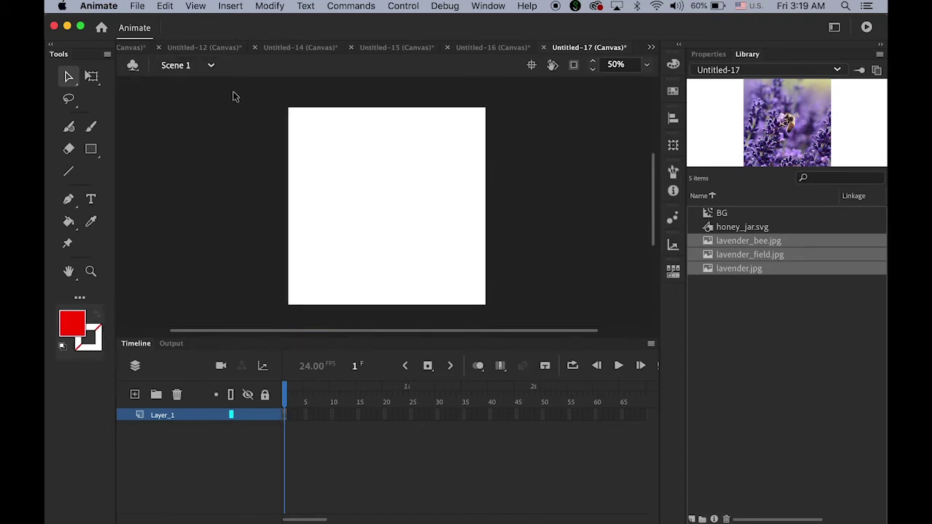
click(709, 213)
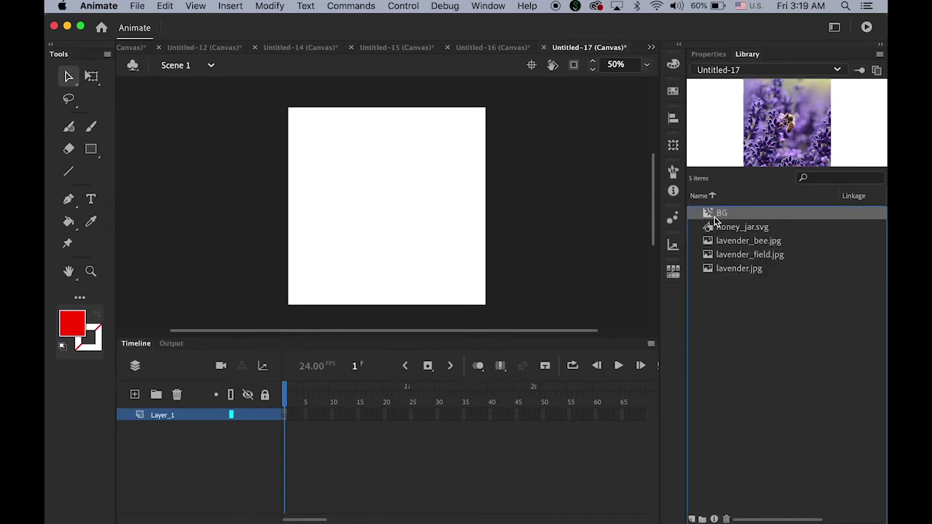
double_click(709, 213)
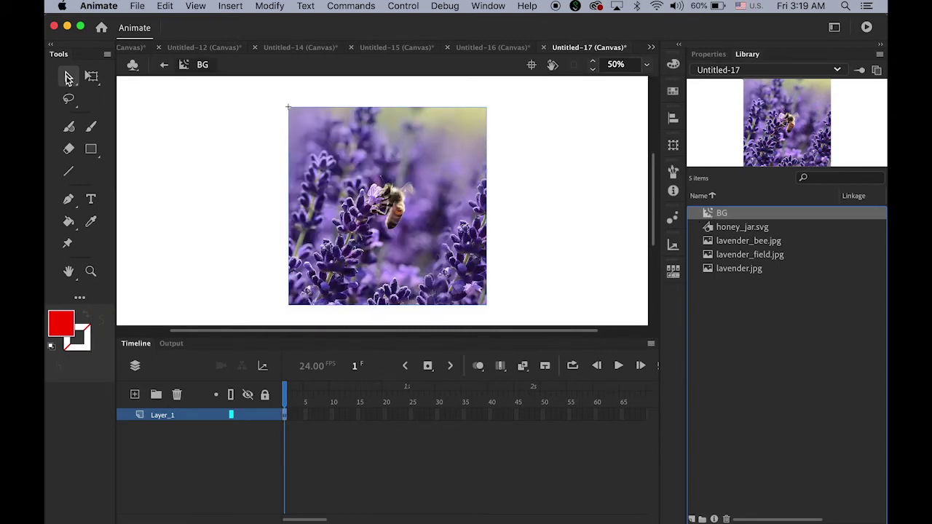
Step: Distribute the three stacked lavender images to separate layers and delete the empty Layer_1
click(200, 130)
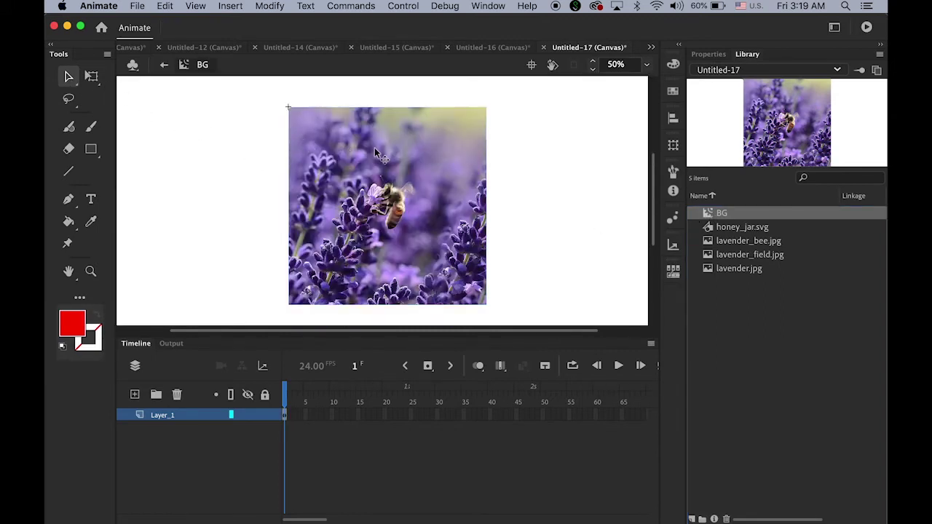
click(207, 136)
drag(226, 97, 569, 311)
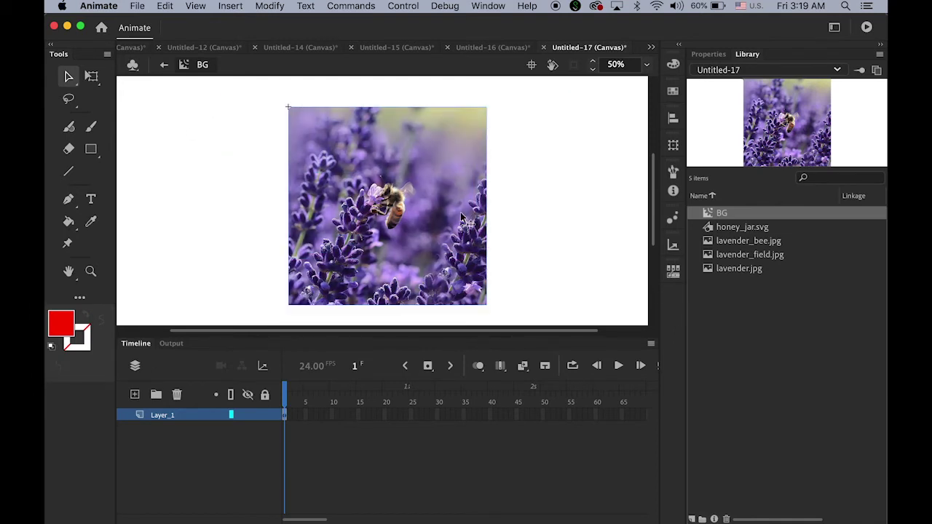
click(274, 7)
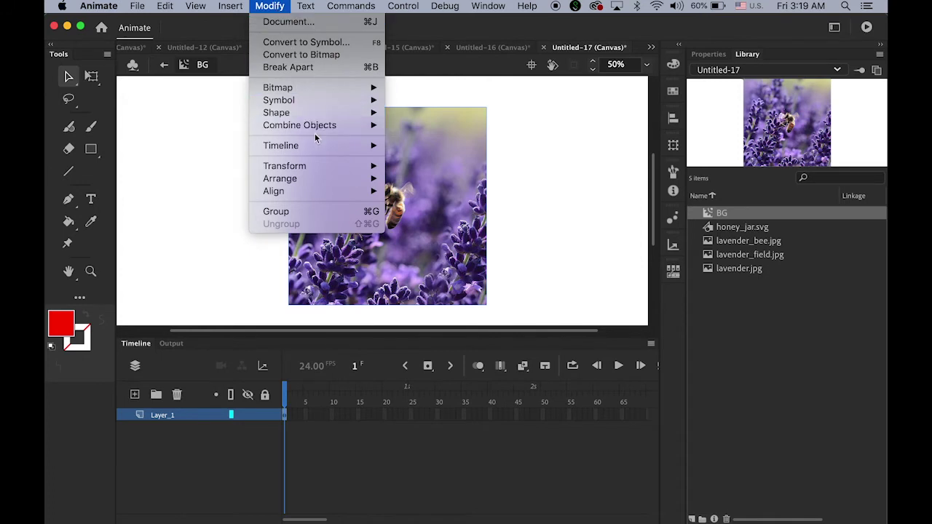
mouse_move(318, 146)
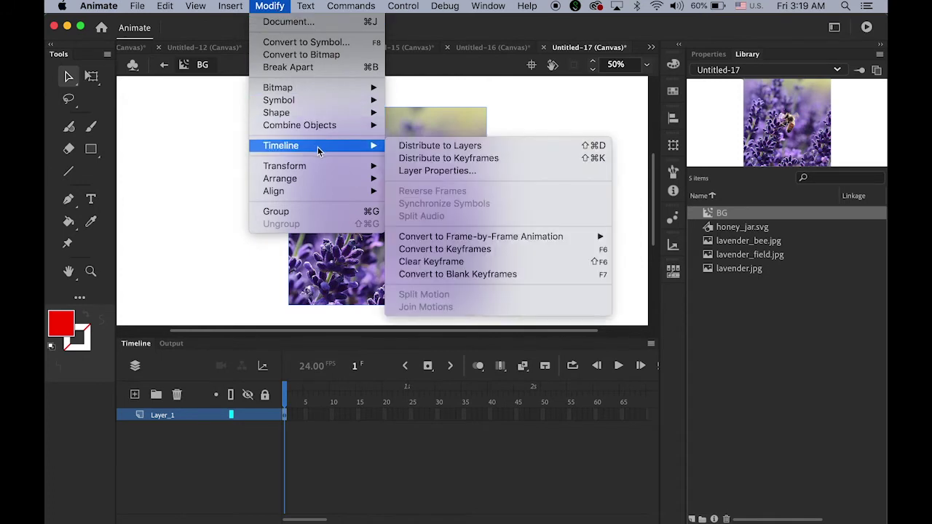
click(508, 151)
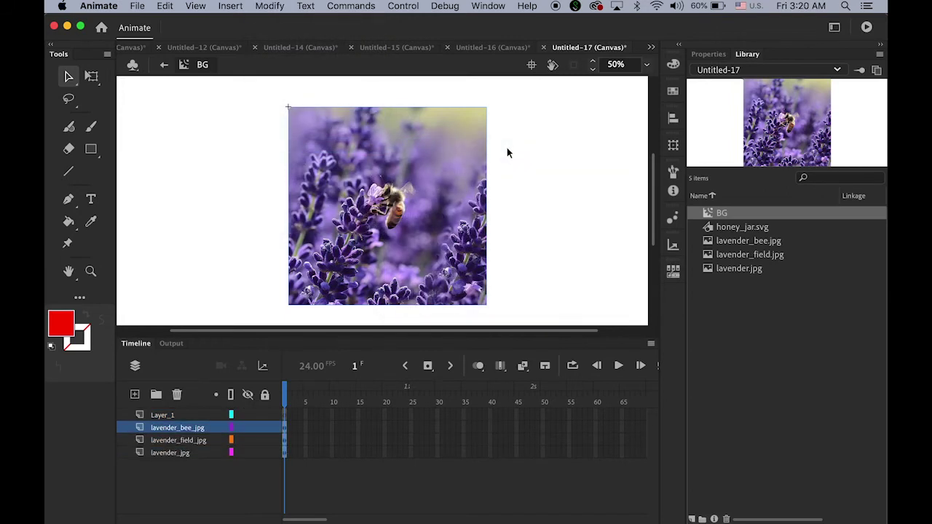
click(162, 415)
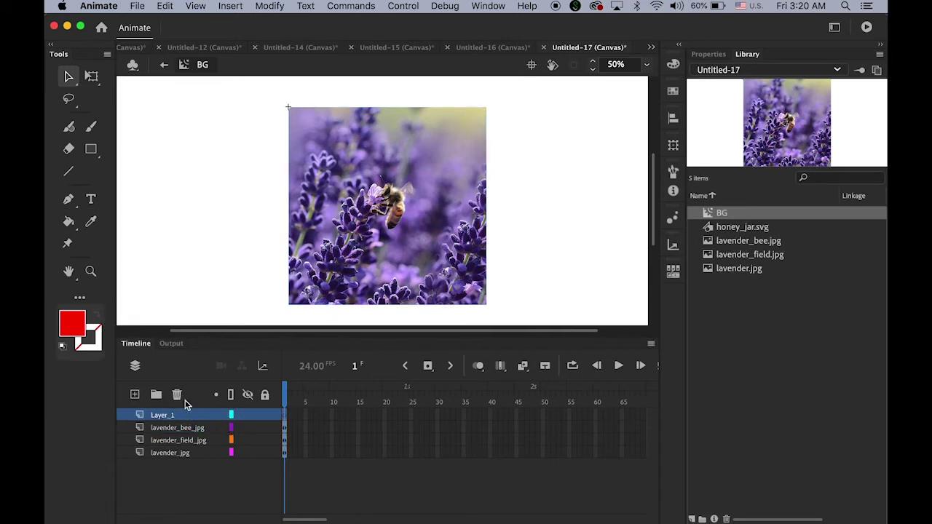
click(177, 395)
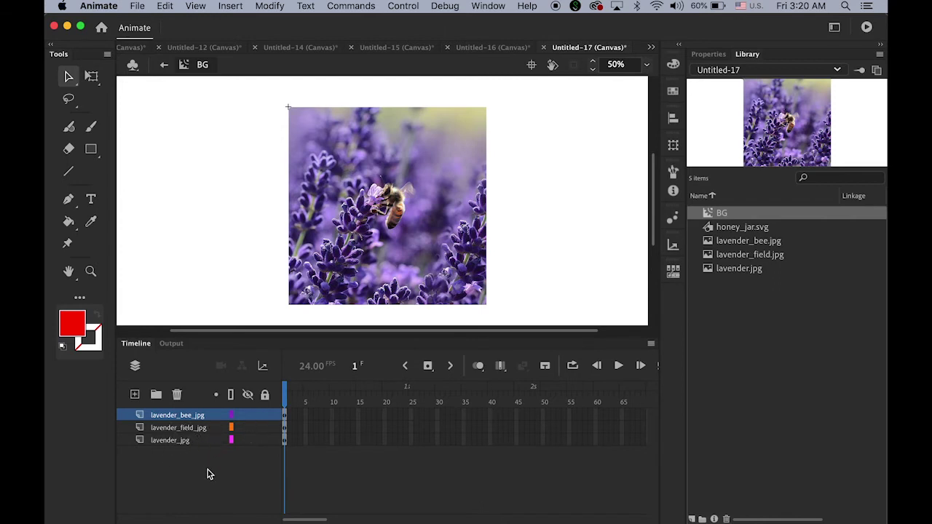
Step: Check the image beneath the bee photo and move the lavender_field_jpg layer to the bottom of the layer stack
click(185, 429)
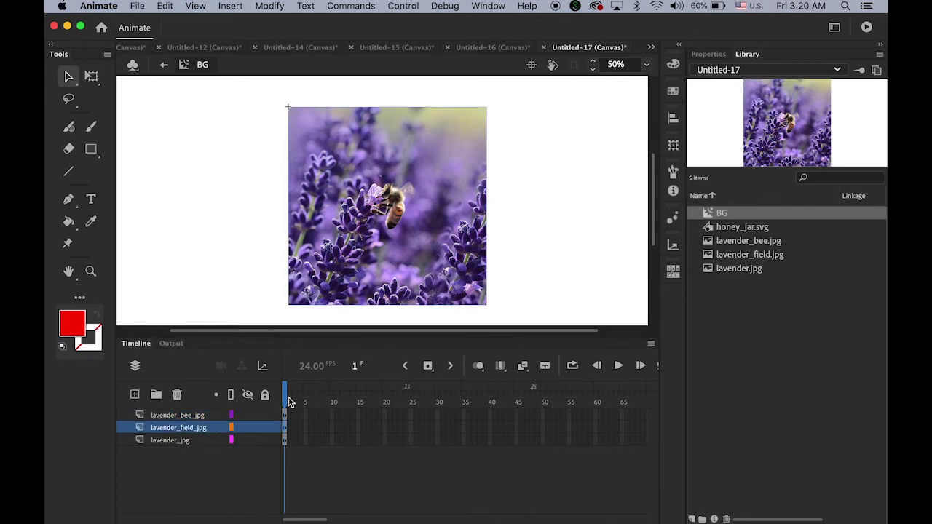
click(247, 415)
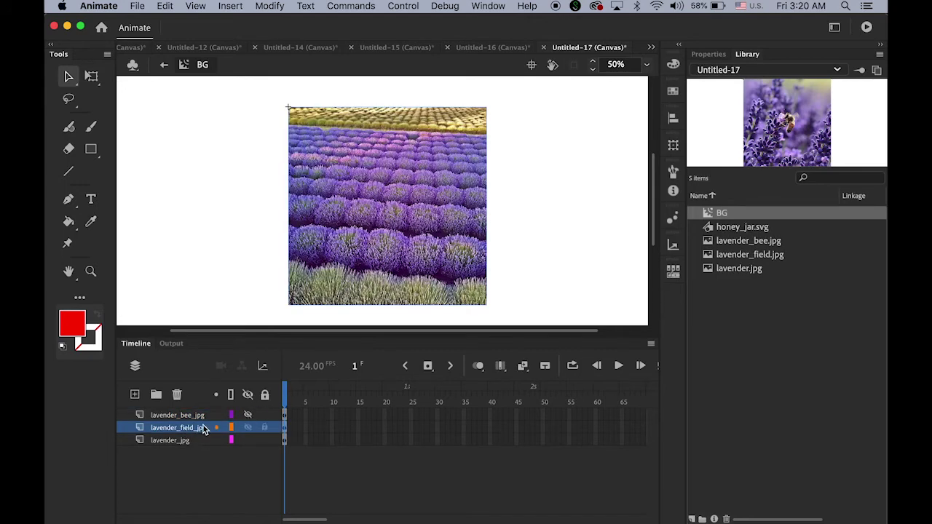
click(249, 415)
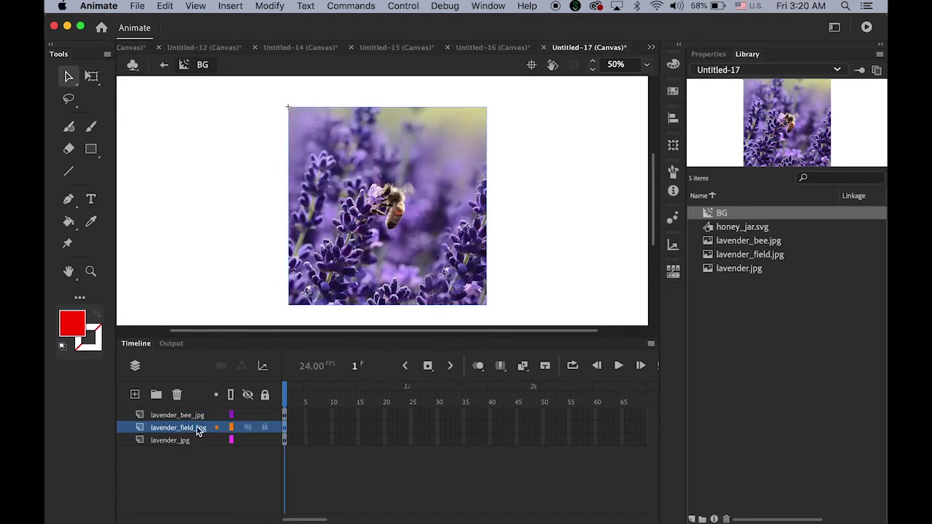
drag(195, 427, 202, 461)
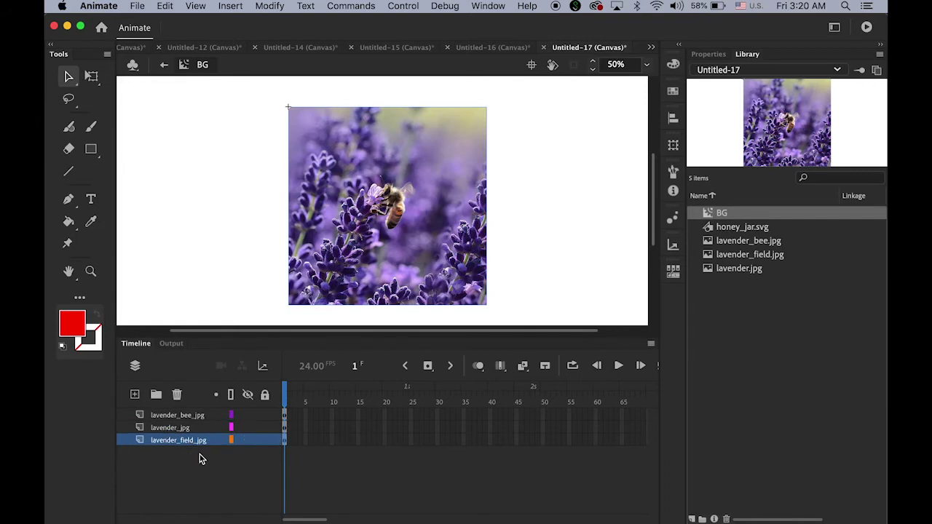
Step: Check the image stacking order by temporarily hiding and reshowing the lavender_bee_jpg and lavender_jpg layers
click(249, 416)
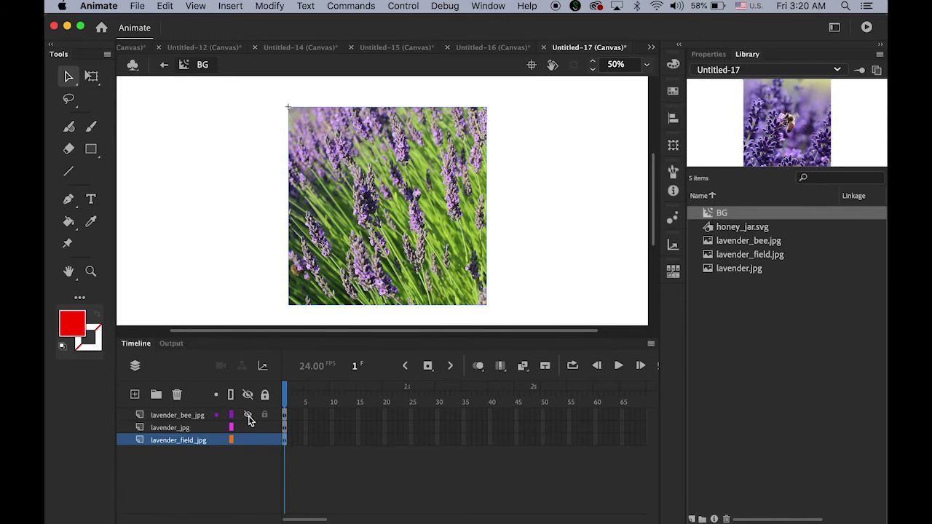
click(247, 429)
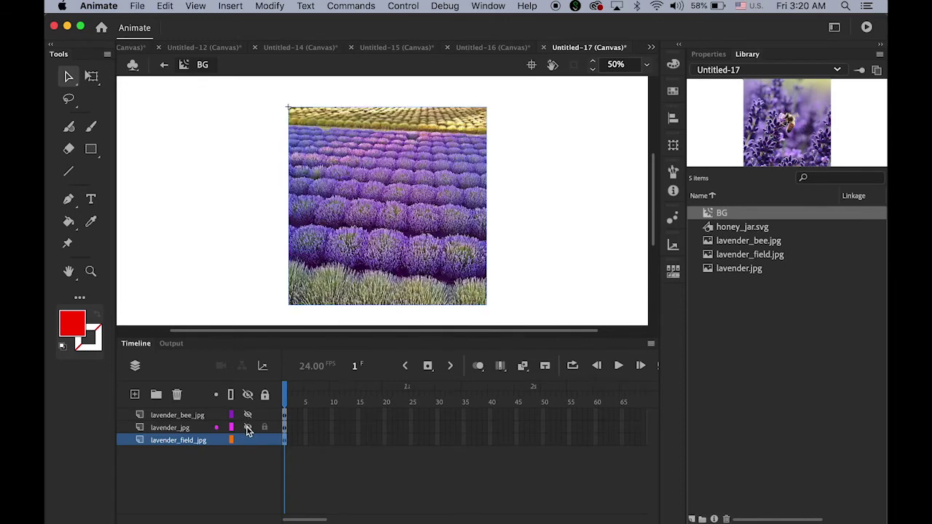
click(247, 429)
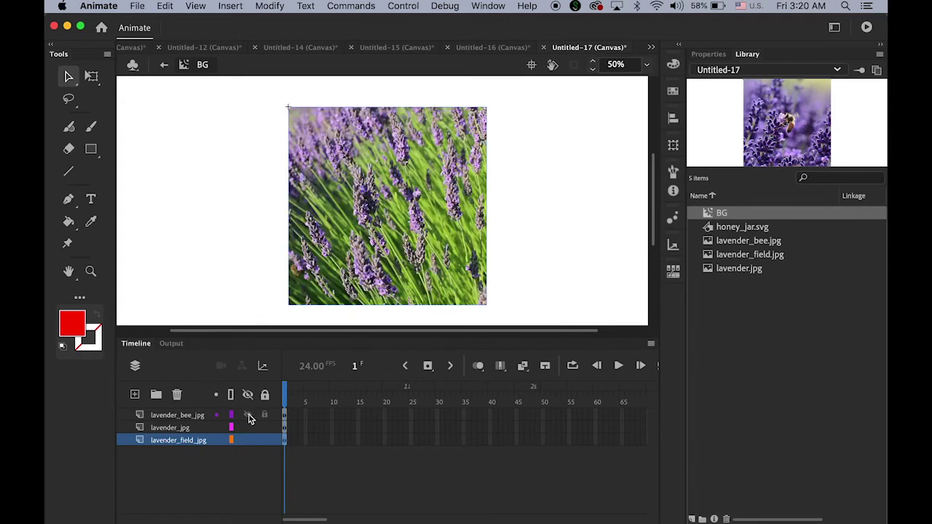
click(248, 415)
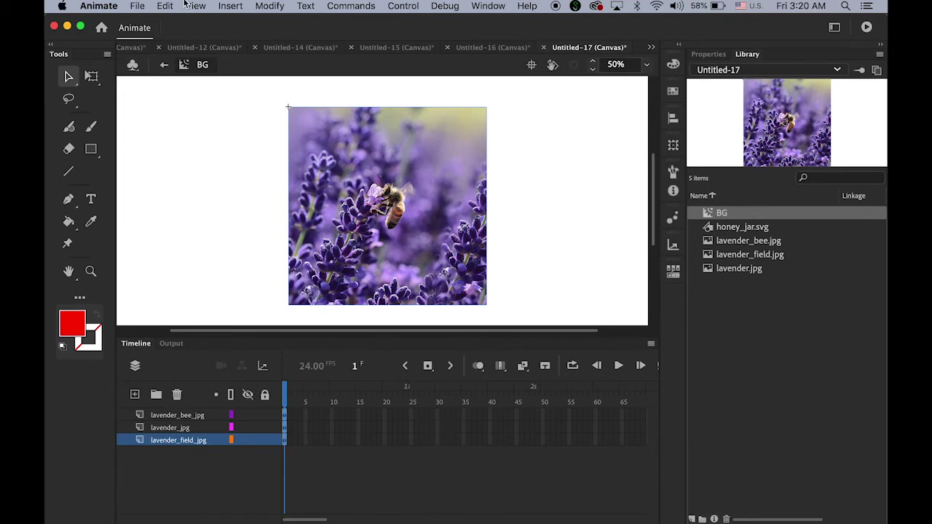
Step: Create classic tweens on all three image layers and insert keyframes at frame 48 on each of them
click(231, 6)
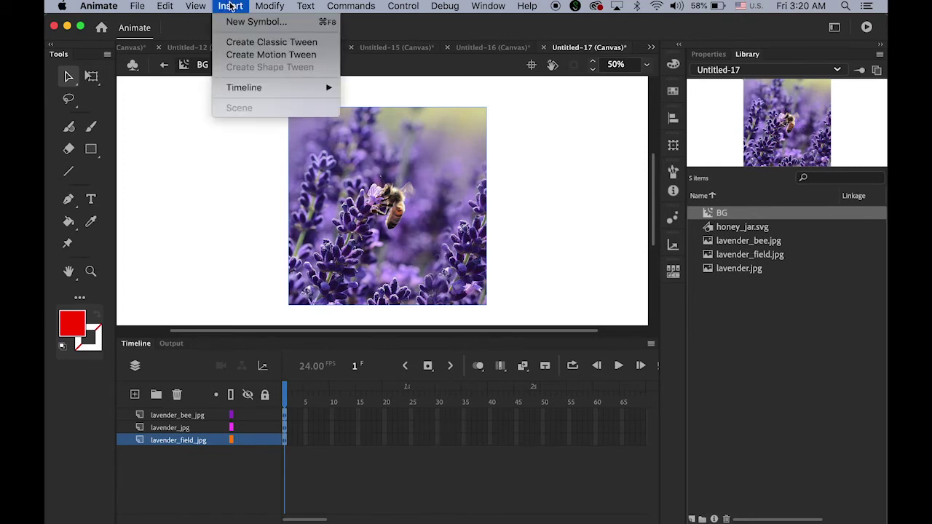
click(277, 44)
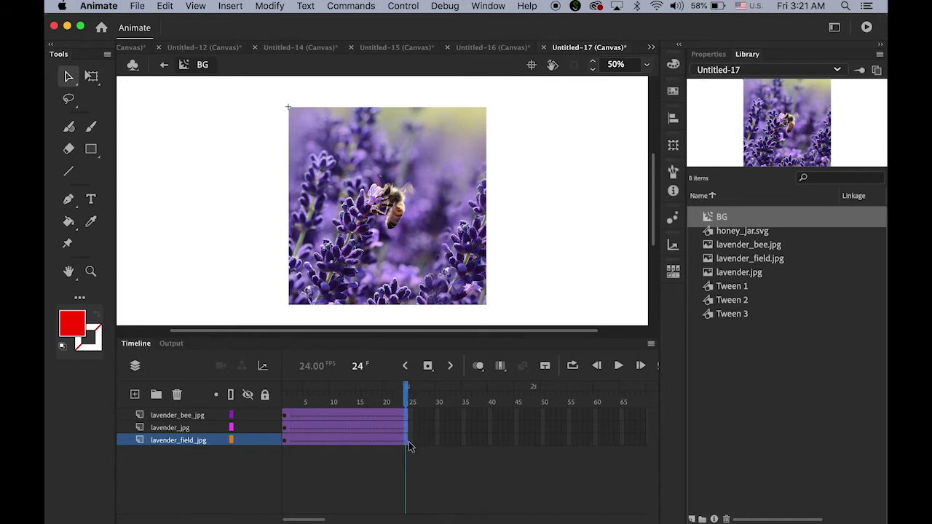
click(533, 416)
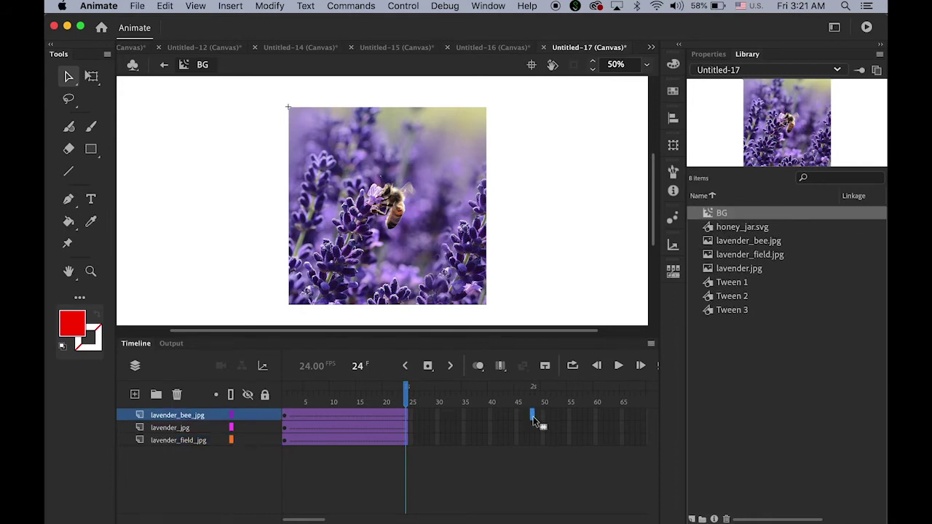
drag(532, 441, 532, 442)
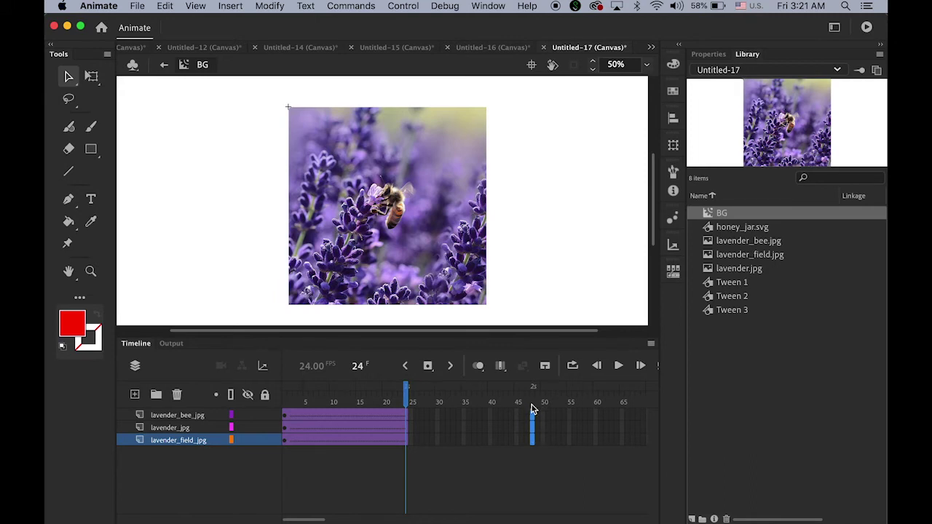
click(427, 367)
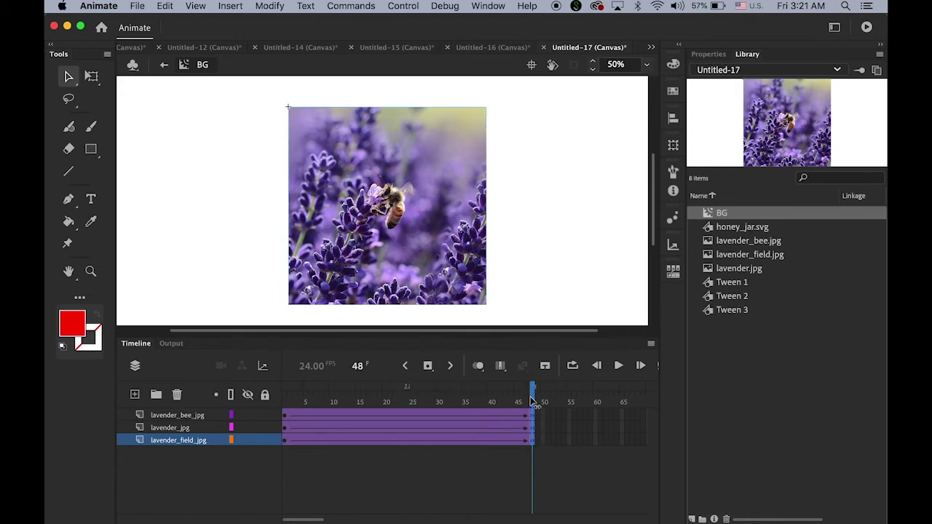
drag(536, 403, 559, 438)
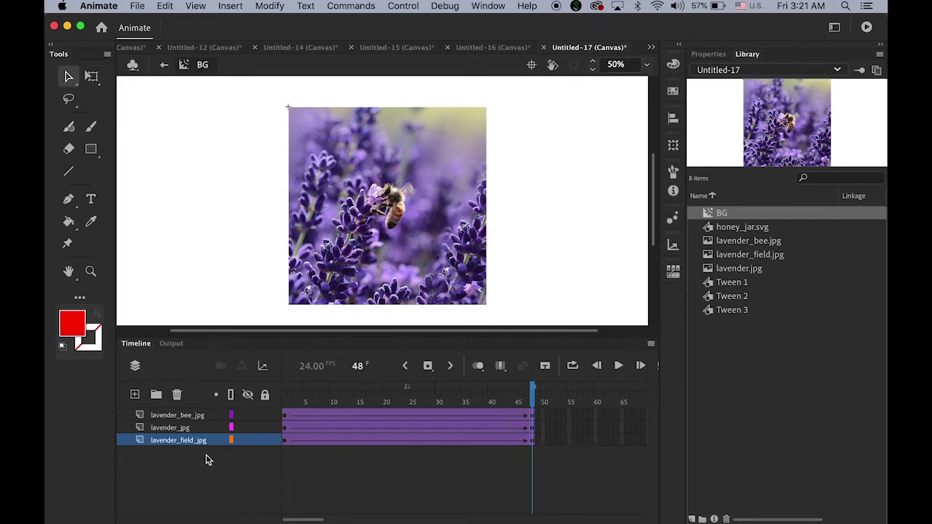
Step: Select the lavender_jpg and lavender_bee_jpg layers together with all their tween frames
click(176, 429)
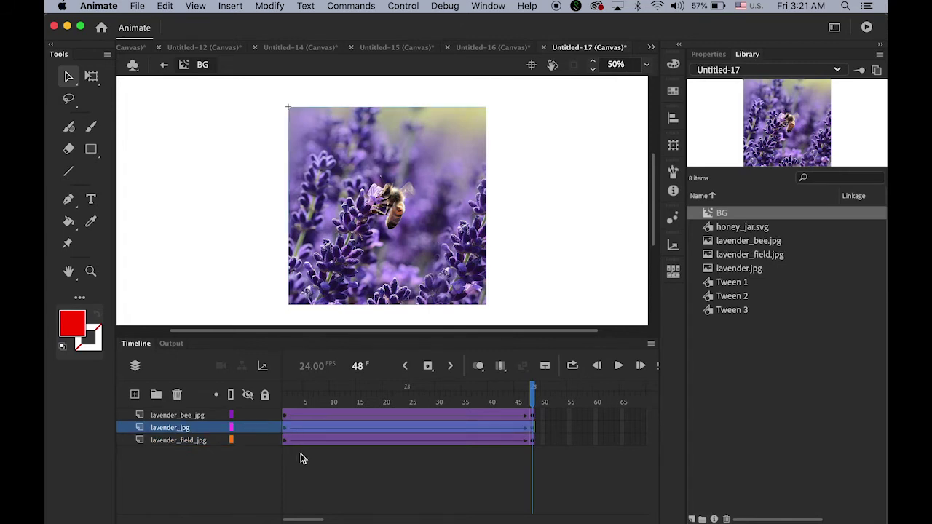
shift+click(179, 416)
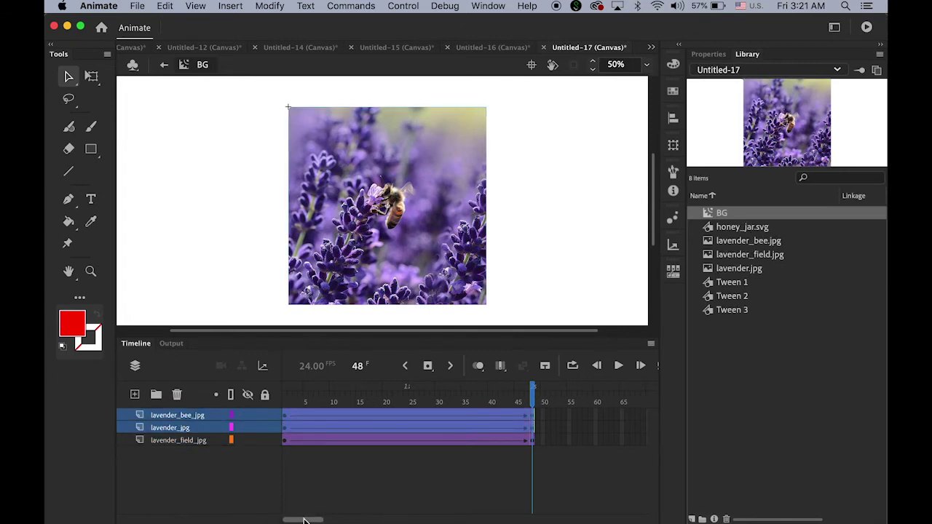
Step: Insert keyframes at frame 96 on the lavender_bee_jpg and lavender_jpg layers
drag(304, 520, 331, 521)
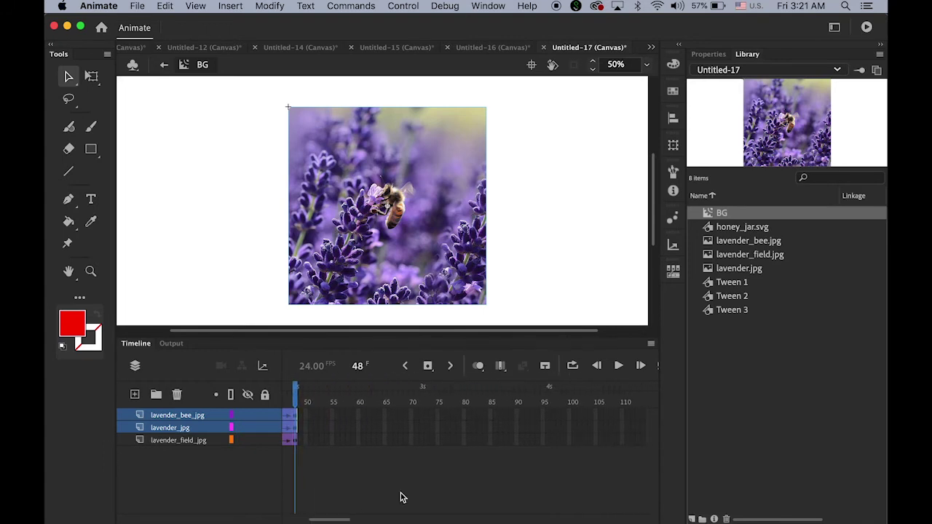
click(549, 416)
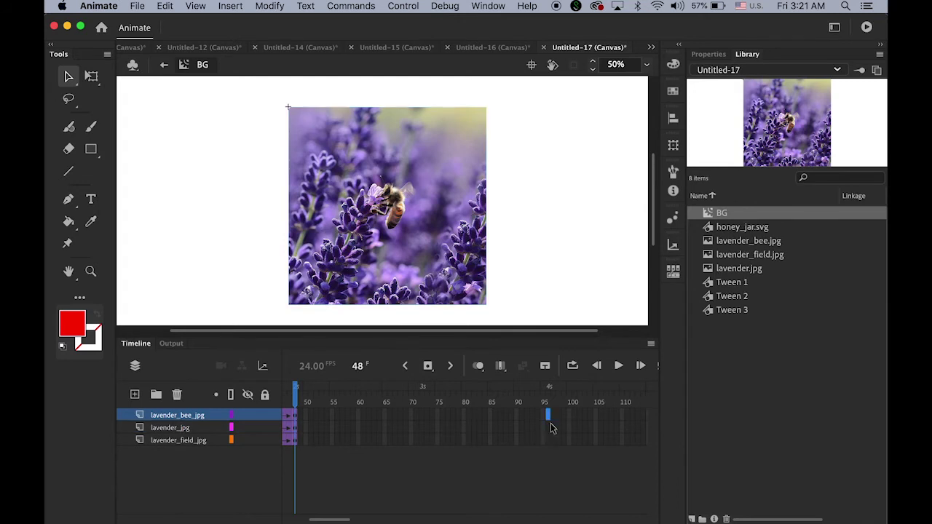
shift+click(549, 428)
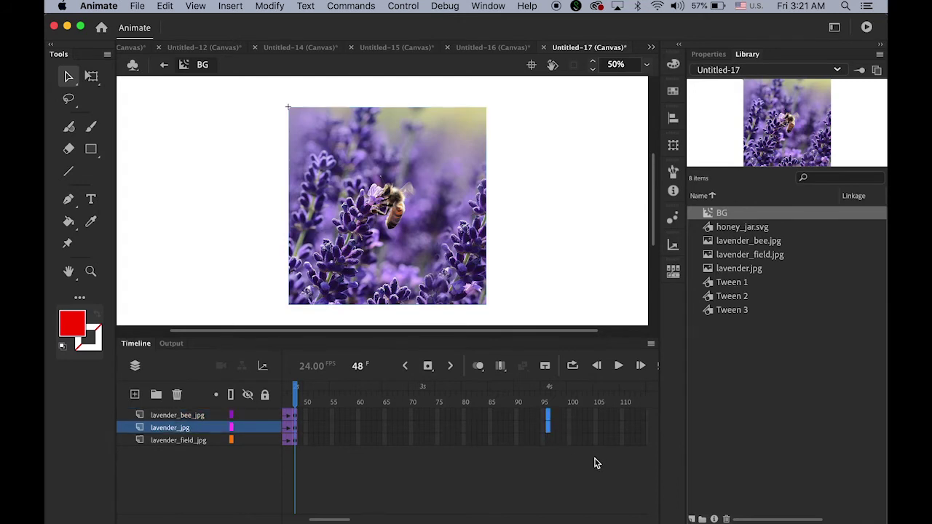
click(428, 367)
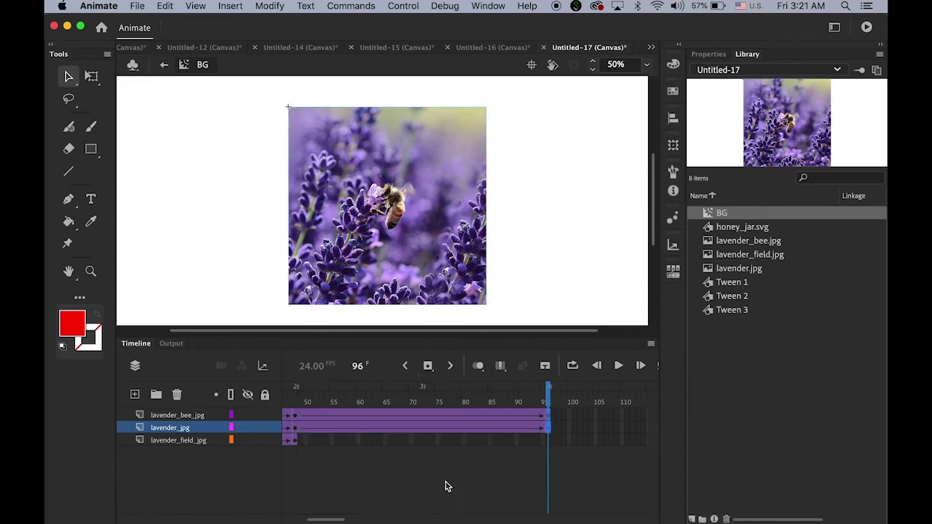
Step: Hide the lavender_bee_jpg and lavender_jpg layers and return the playhead to frame 1
drag(314, 519, 294, 522)
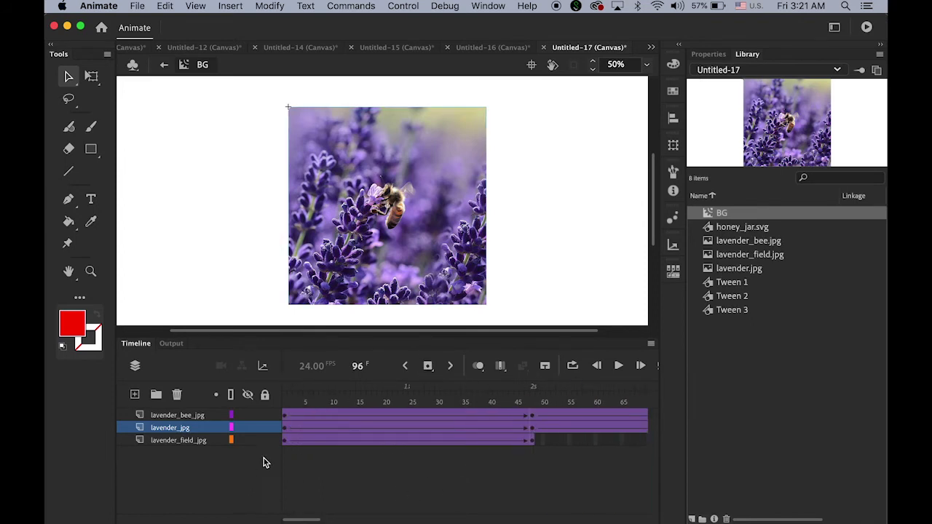
click(248, 416)
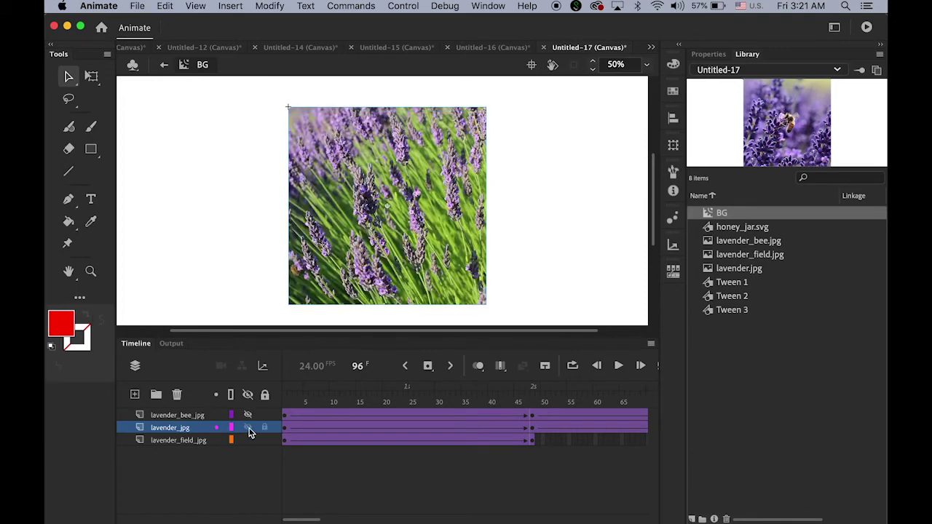
click(249, 428)
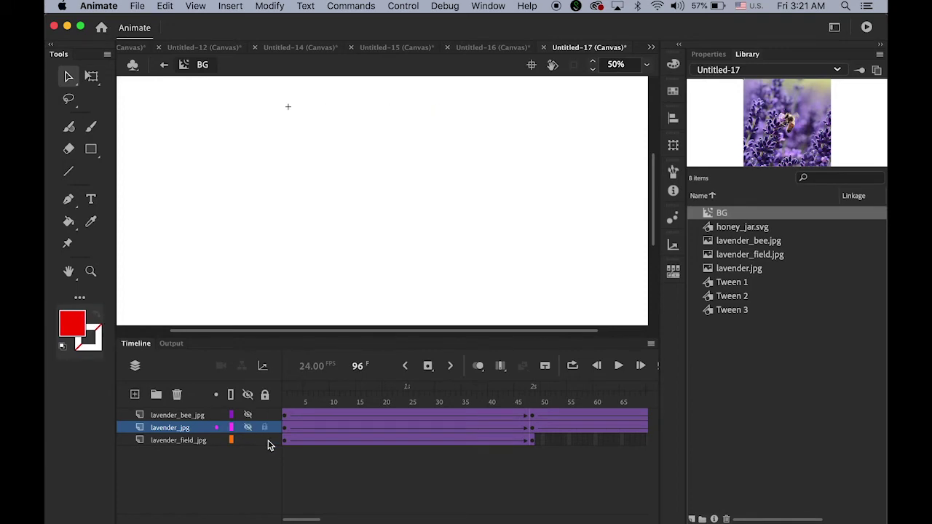
click(285, 406)
drag(290, 400, 283, 435)
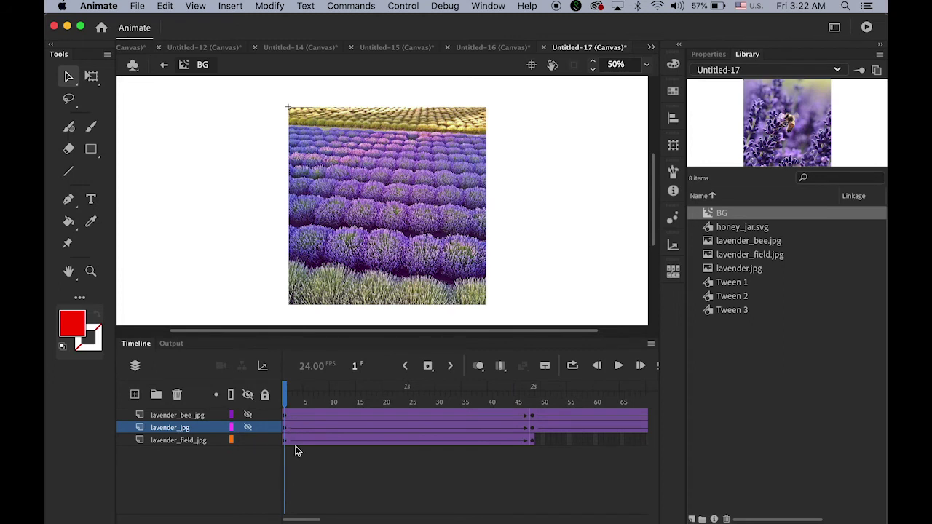
Step: Apply an Alpha color effect of 0% to the lavender_field_jpg image at its frame 48 keyframe
click(348, 403)
drag(369, 404, 533, 432)
click(533, 442)
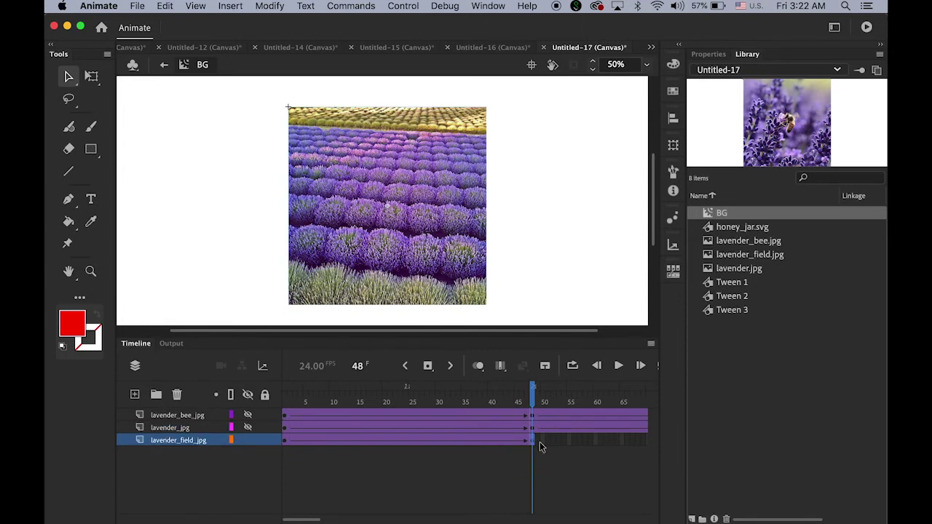
click(711, 55)
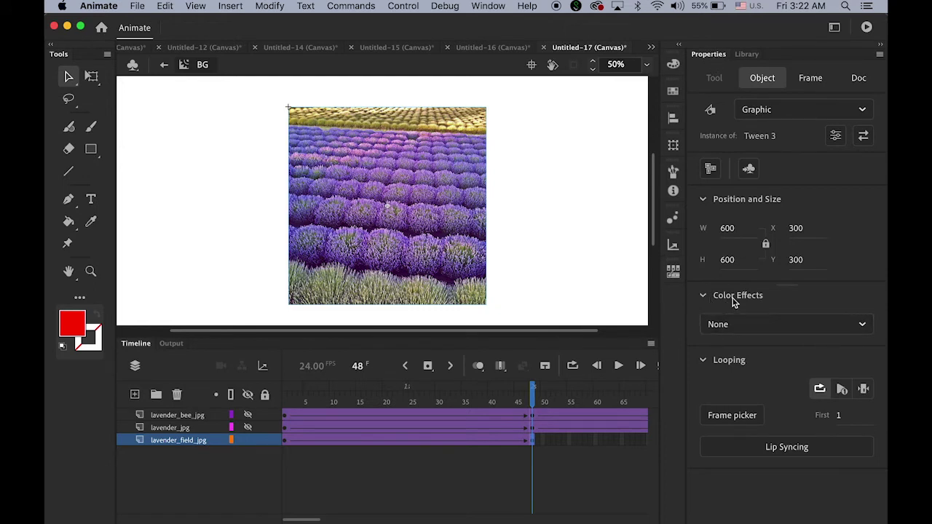
click(863, 328)
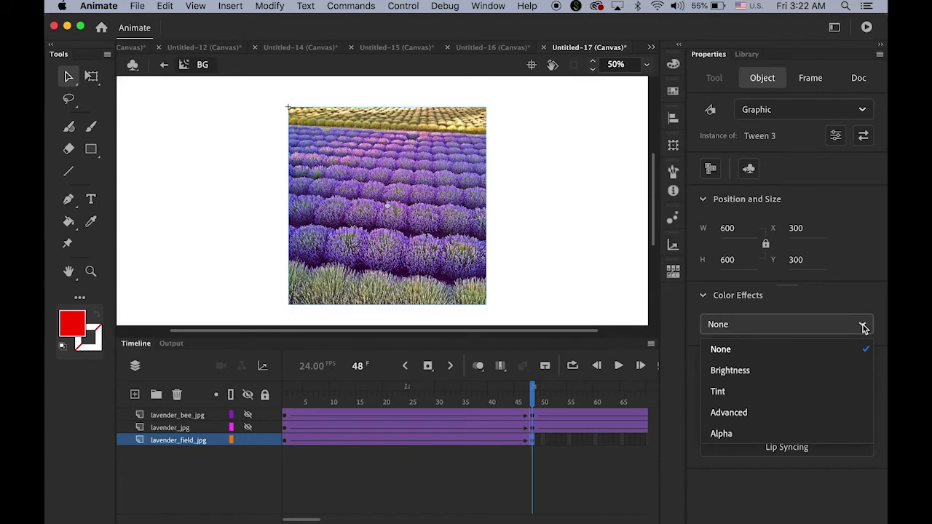
click(772, 435)
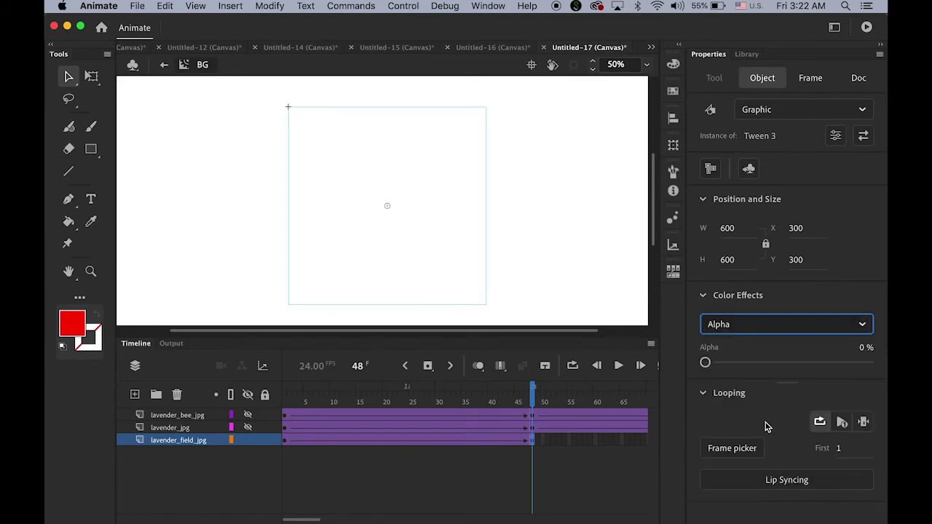
mouse_move(703, 362)
mouse_down()
mouse_move(774, 364)
mouse_move(704, 363)
mouse_up()
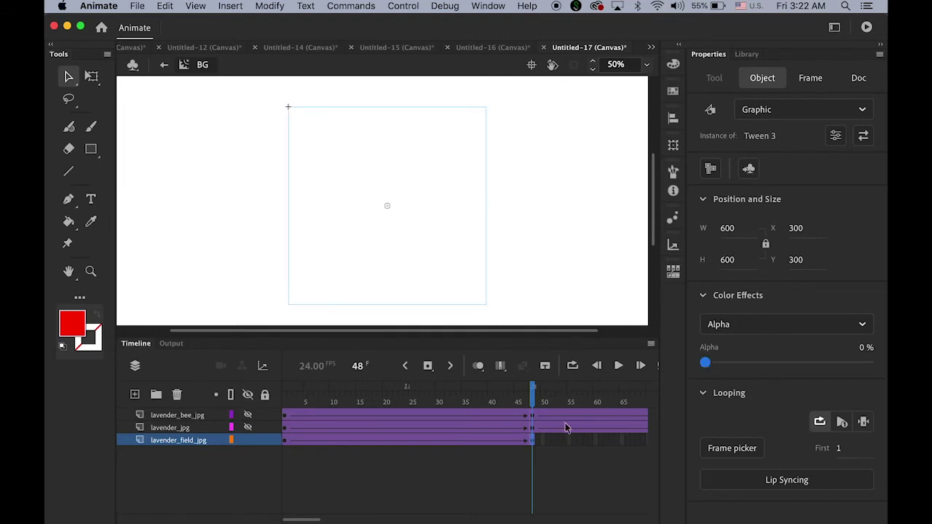
Step: Show the lavender_jpg layer and set its image's Alpha color effect to 0% at frame 1
click(528, 402)
drag(410, 405, 264, 433)
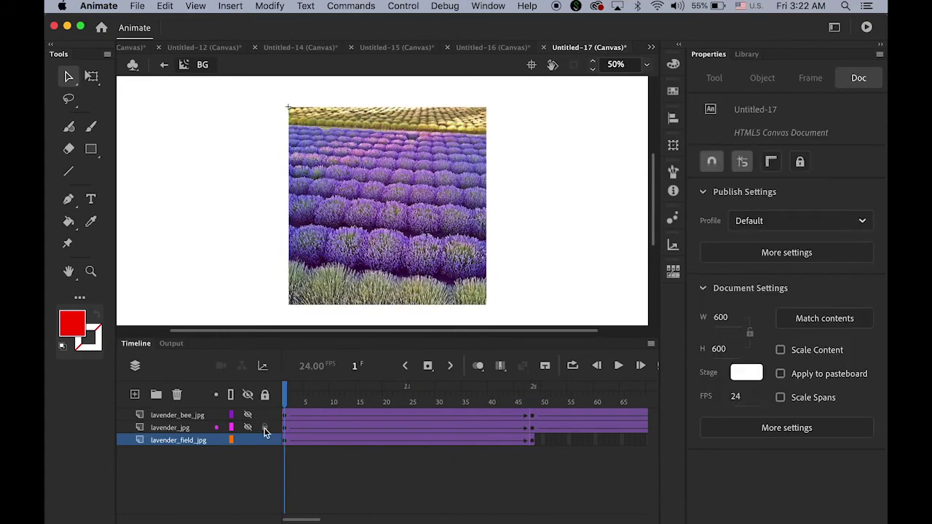
click(247, 428)
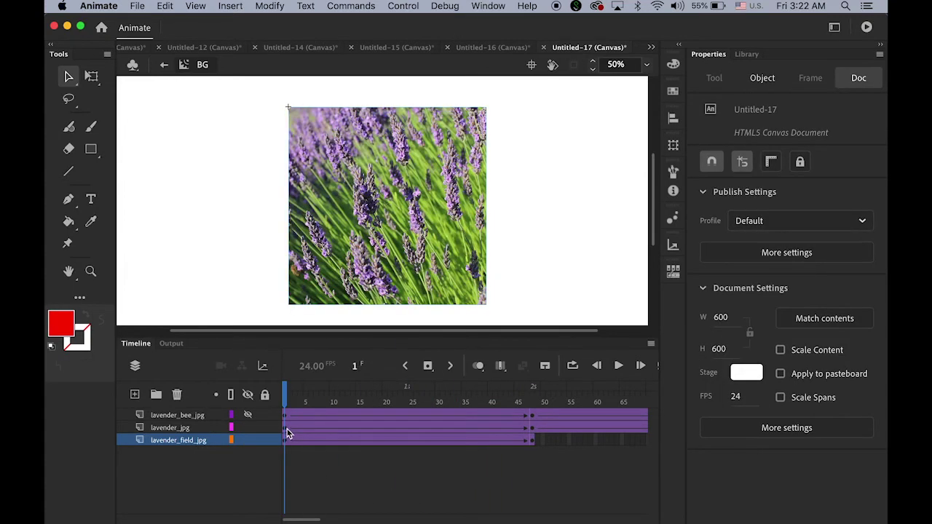
click(313, 429)
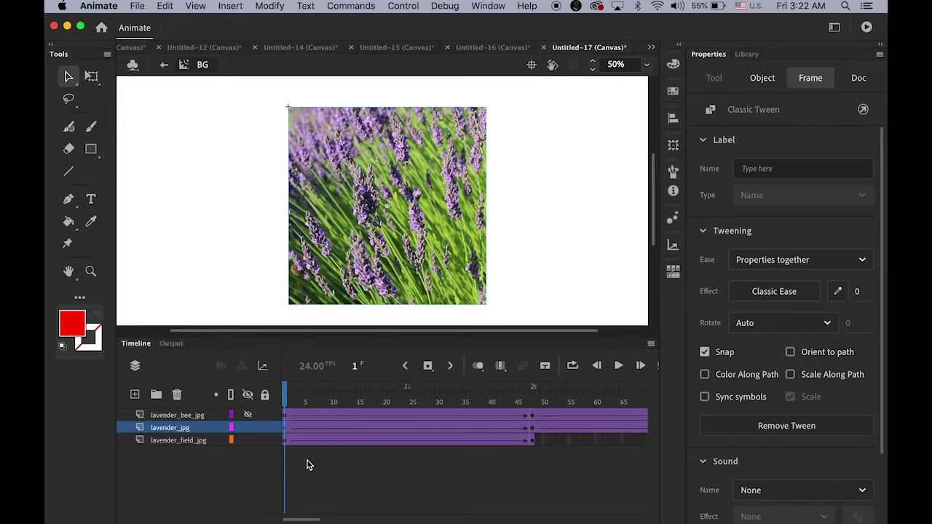
click(430, 251)
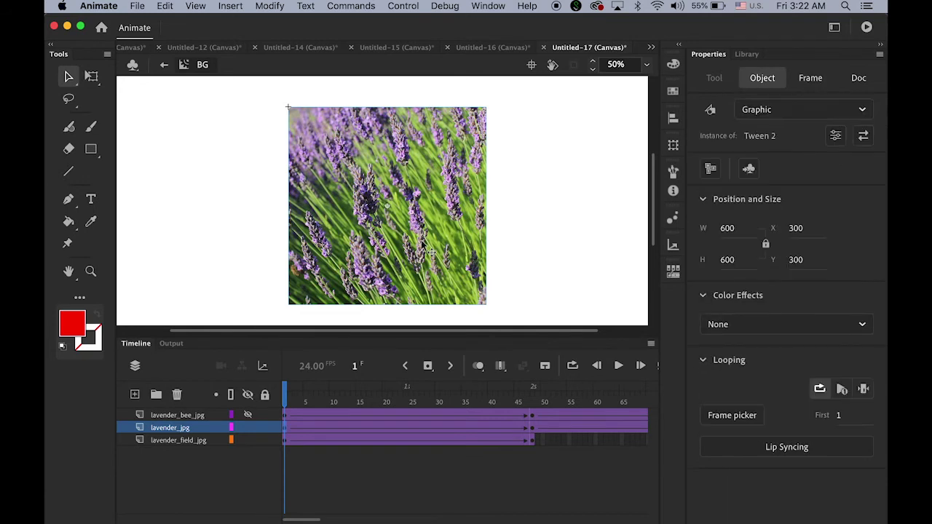
click(863, 327)
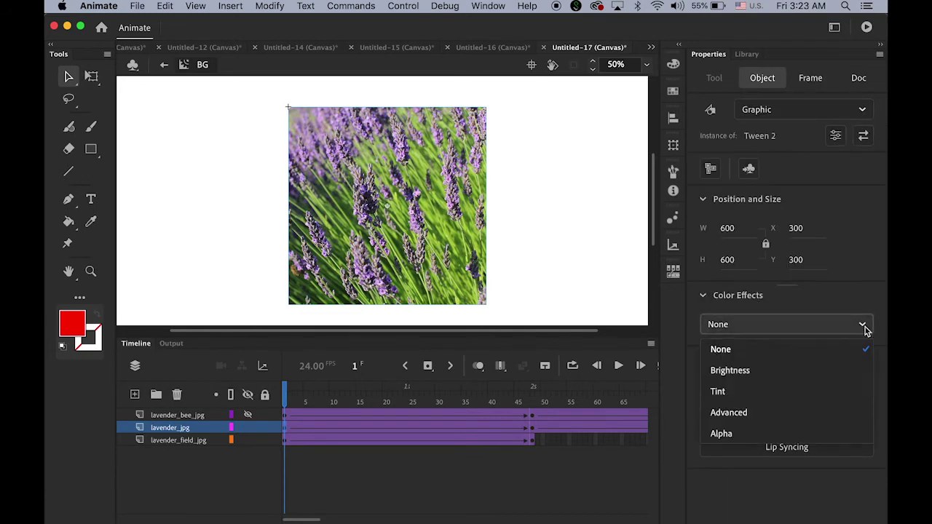
click(800, 438)
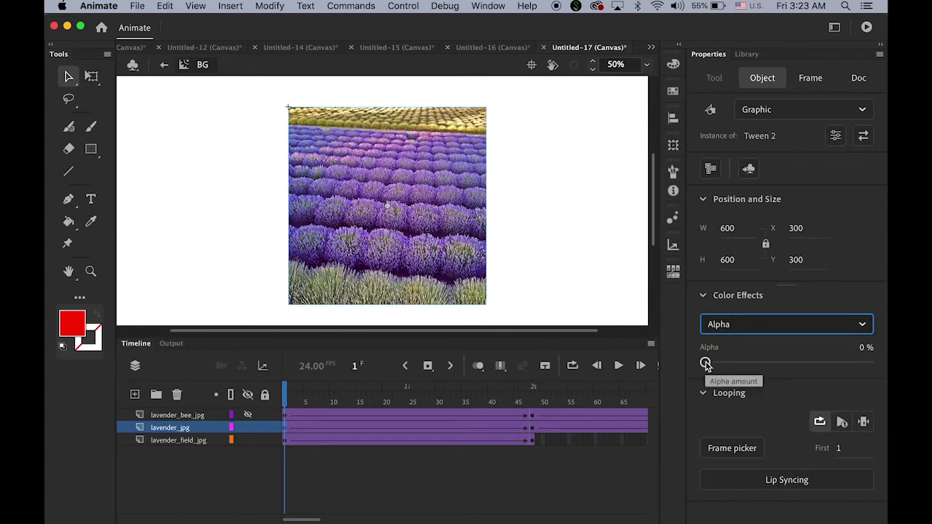
Step: Set the lavender_jpg image's Alpha color effect to 0% at the frame 96 keyframe
click(288, 400)
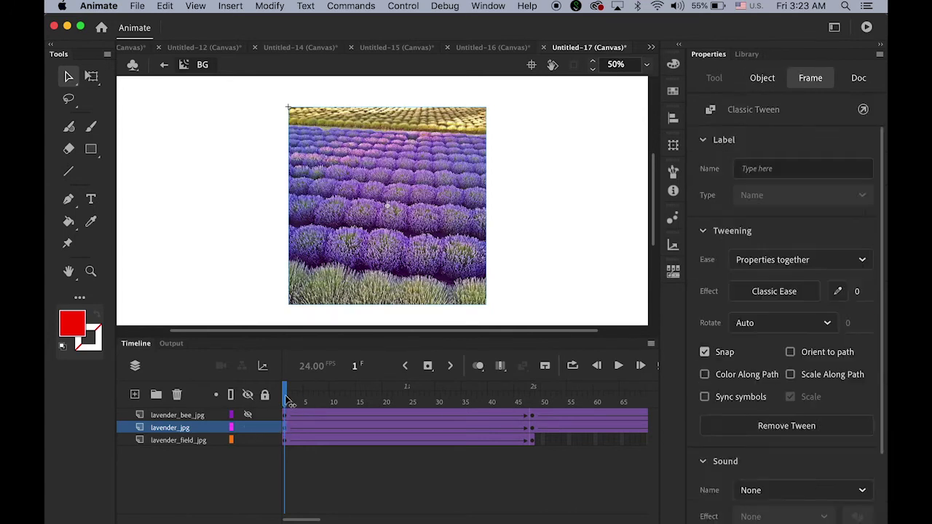
drag(287, 401, 533, 437)
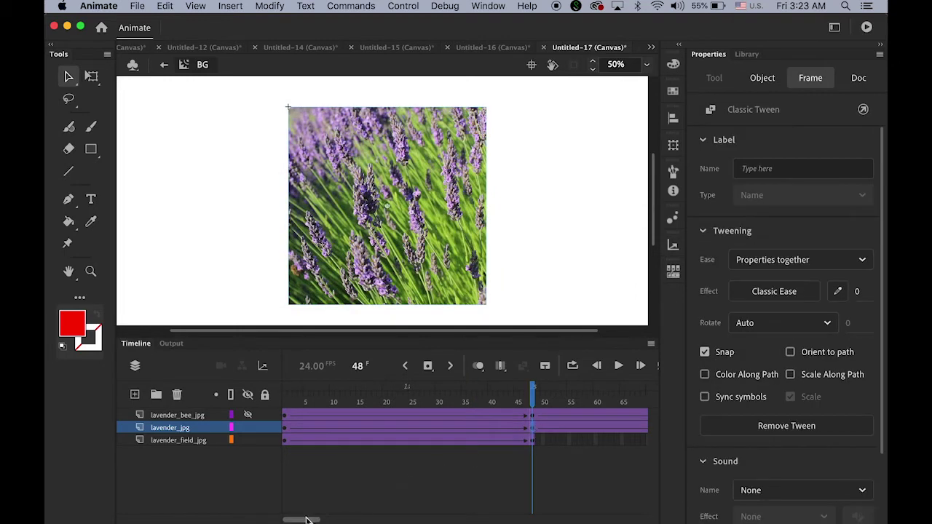
drag(306, 520, 328, 520)
click(417, 402)
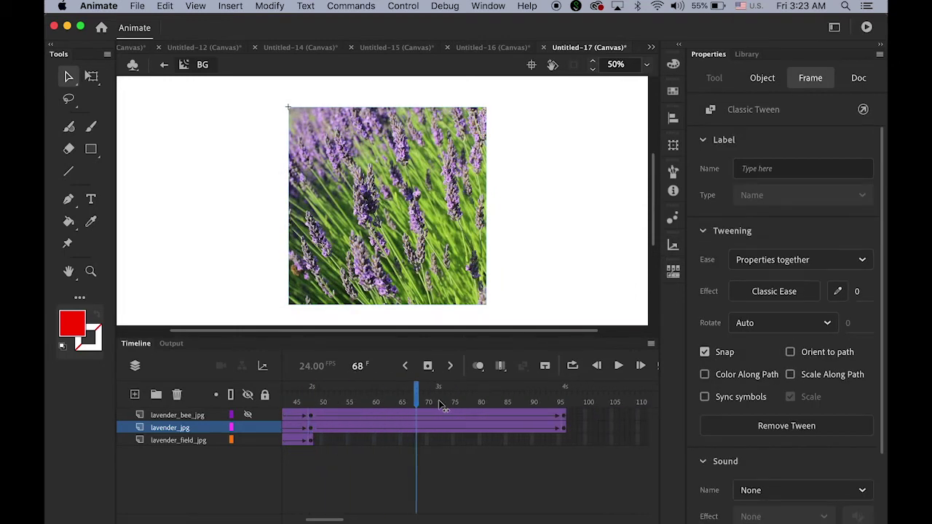
drag(441, 405, 565, 405)
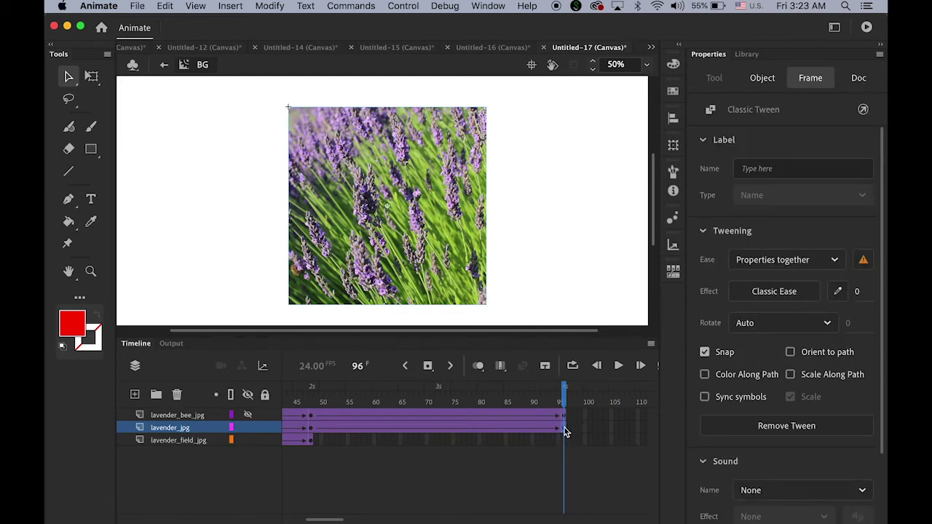
click(406, 230)
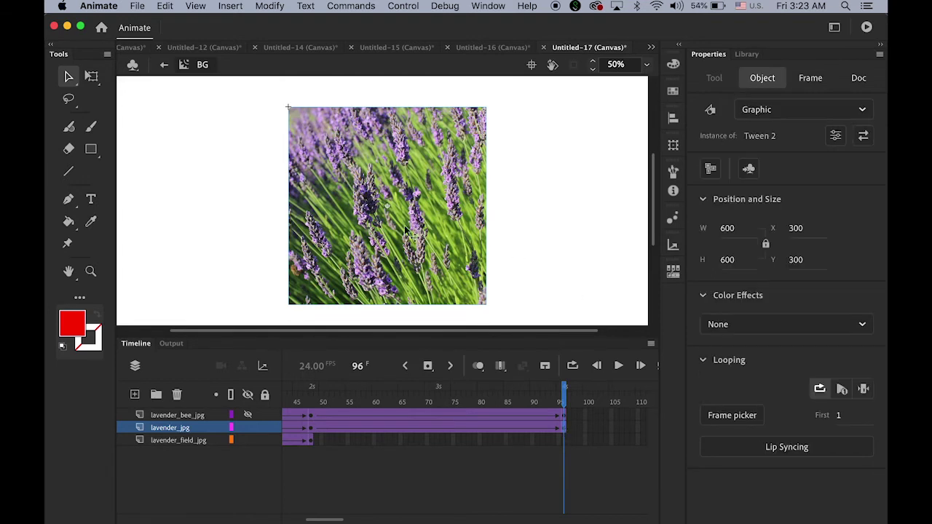
click(862, 327)
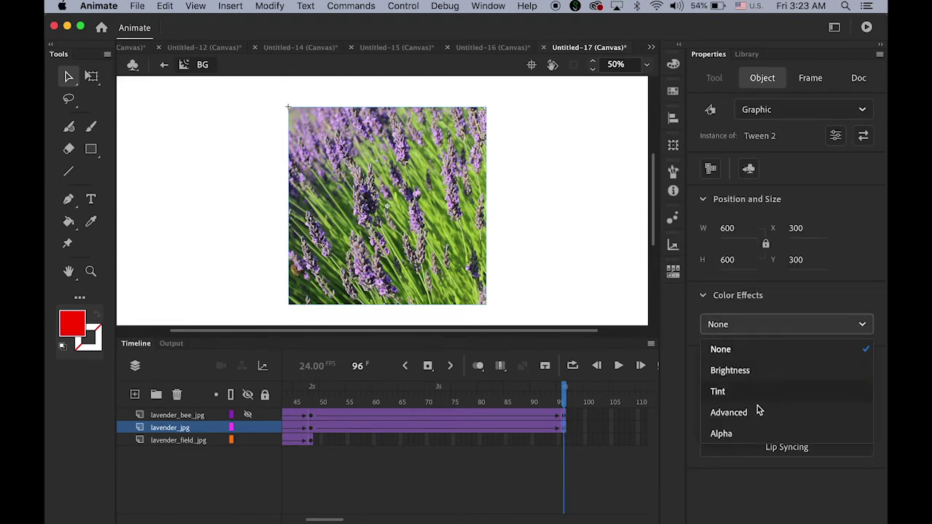
click(755, 434)
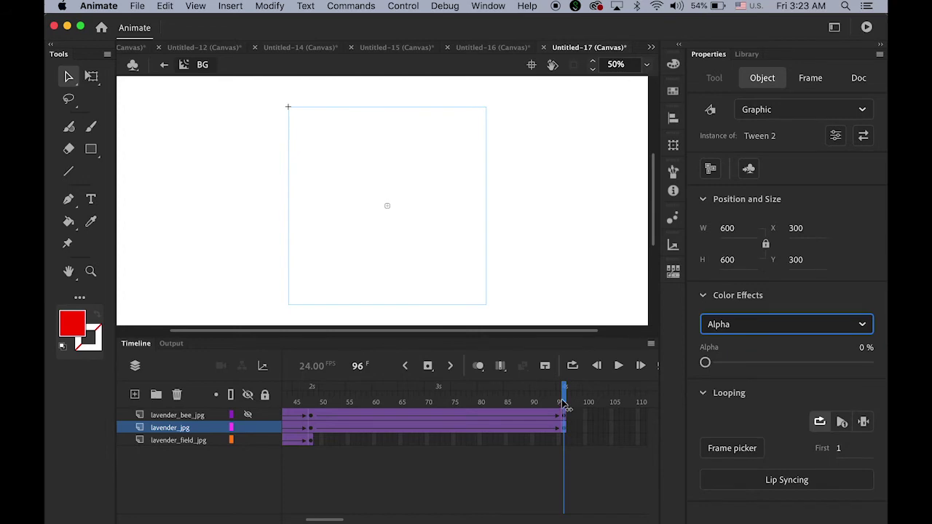
Step: Return to frame 1, hide the lavender_jpg and lavender_field_jpg layers, and show only lavender_bee_jpg
drag(563, 404, 300, 404)
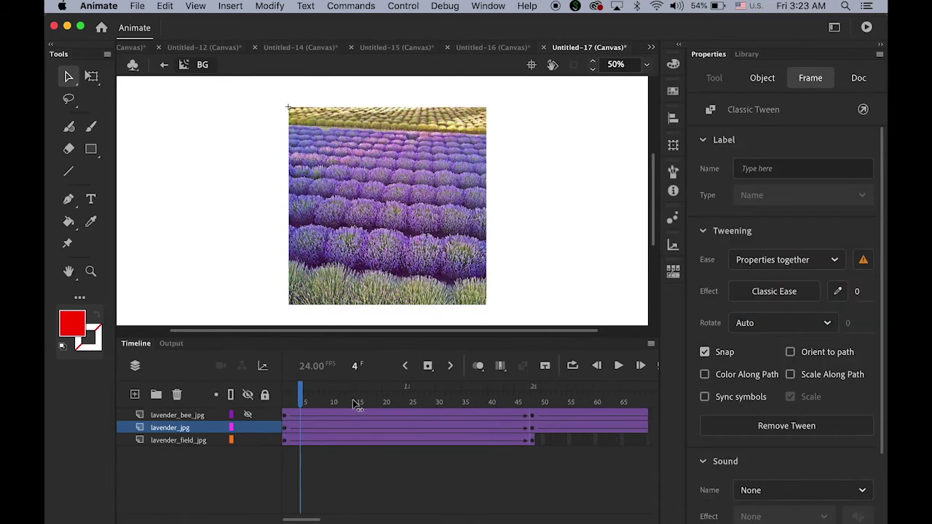
drag(357, 405, 287, 438)
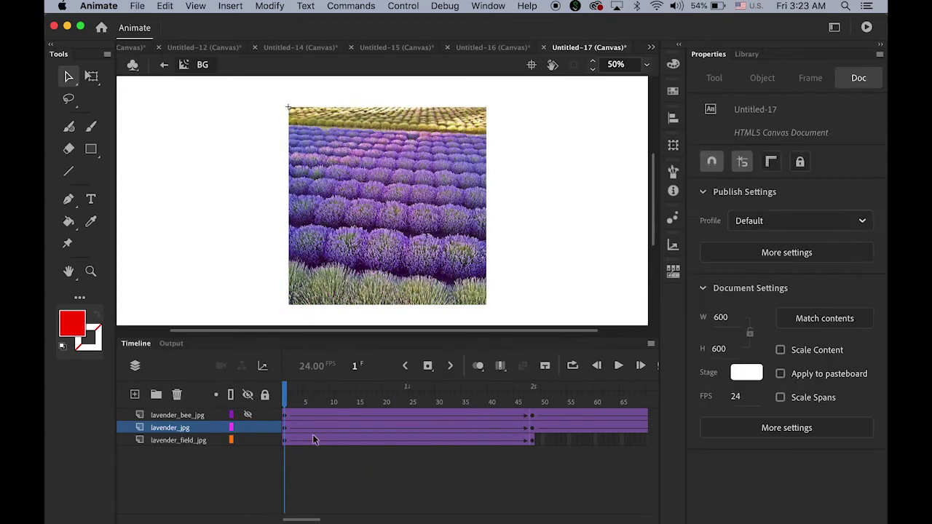
click(248, 428)
click(248, 441)
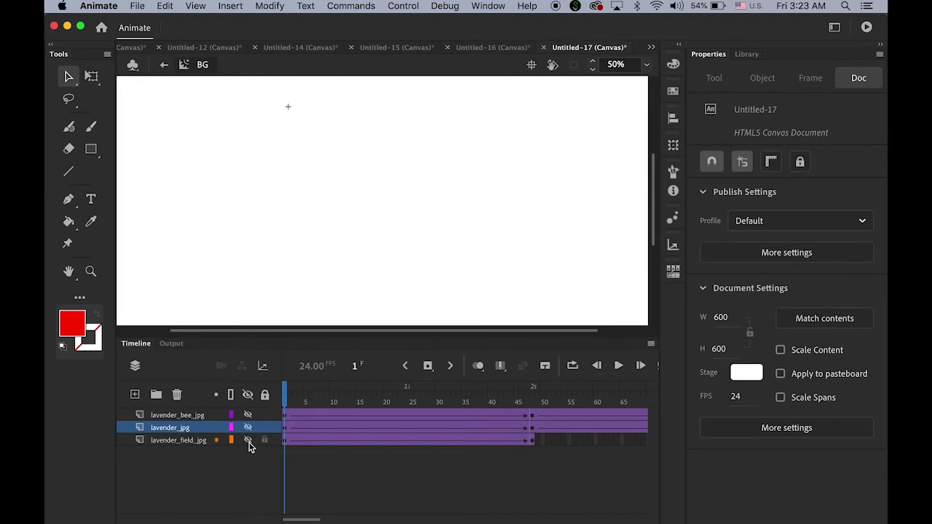
click(248, 416)
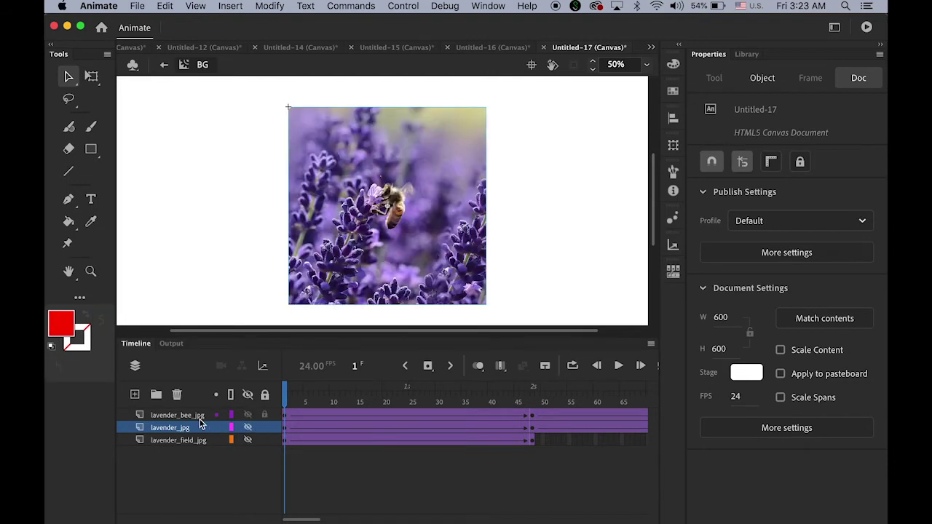
Step: Set the lavender_bee_jpg image's Alpha color effect to 0% at frame 1 and move the playhead to frame 48
click(165, 416)
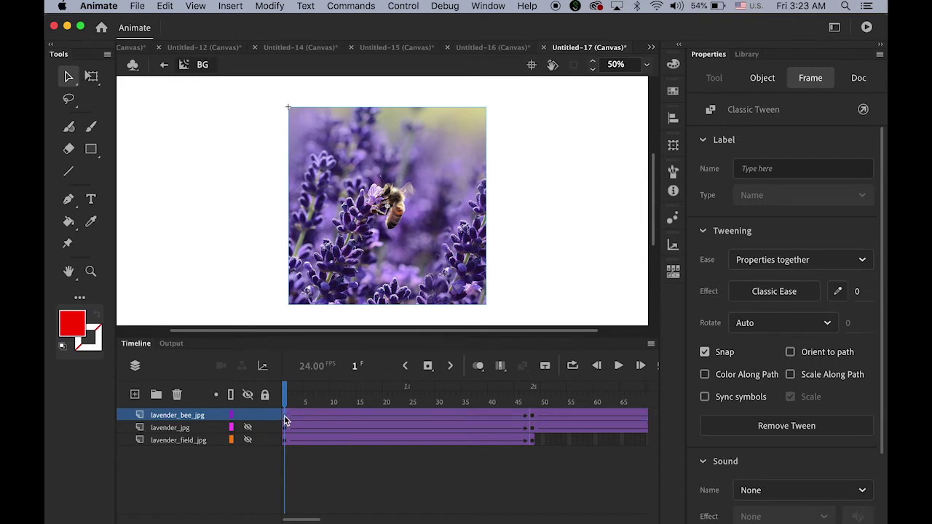
click(391, 248)
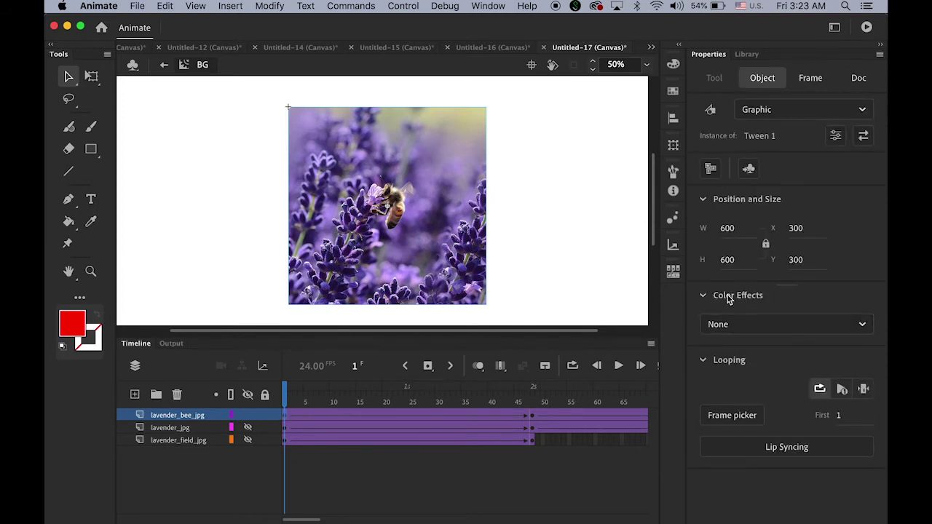
click(860, 328)
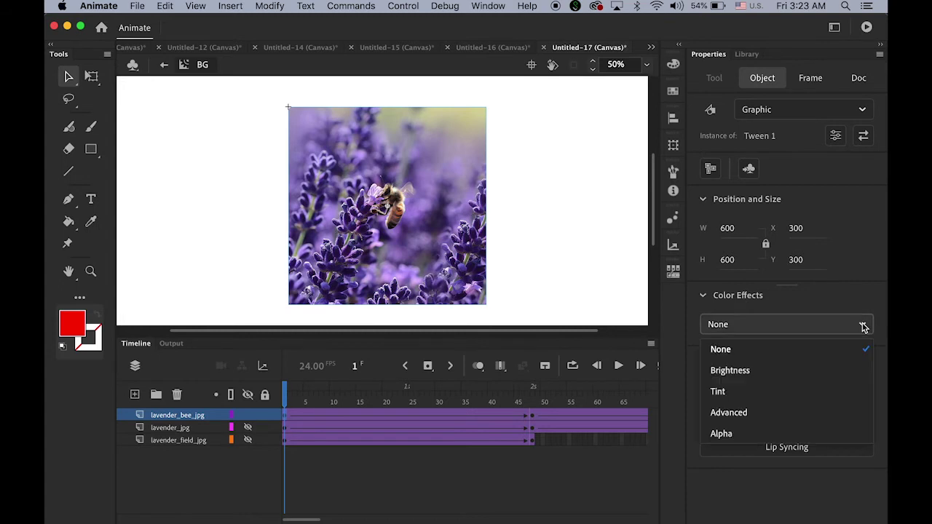
click(811, 435)
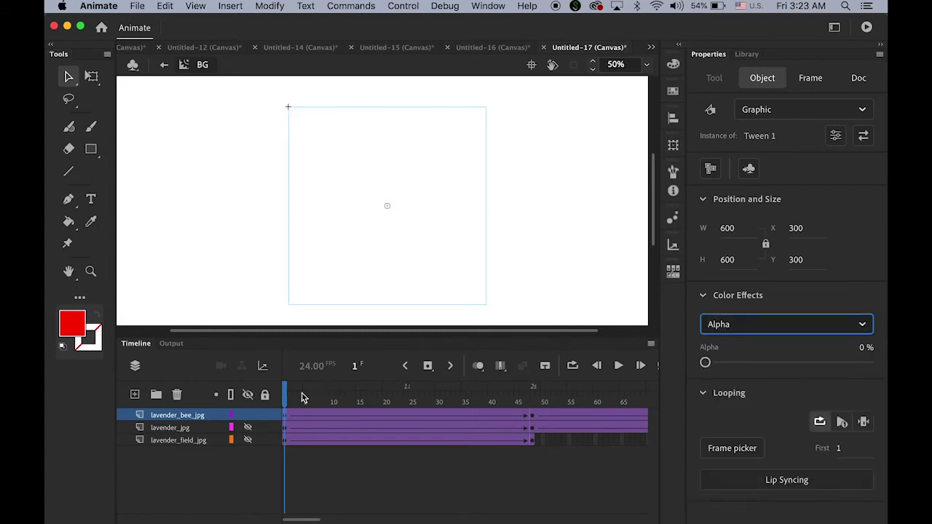
drag(288, 406, 534, 409)
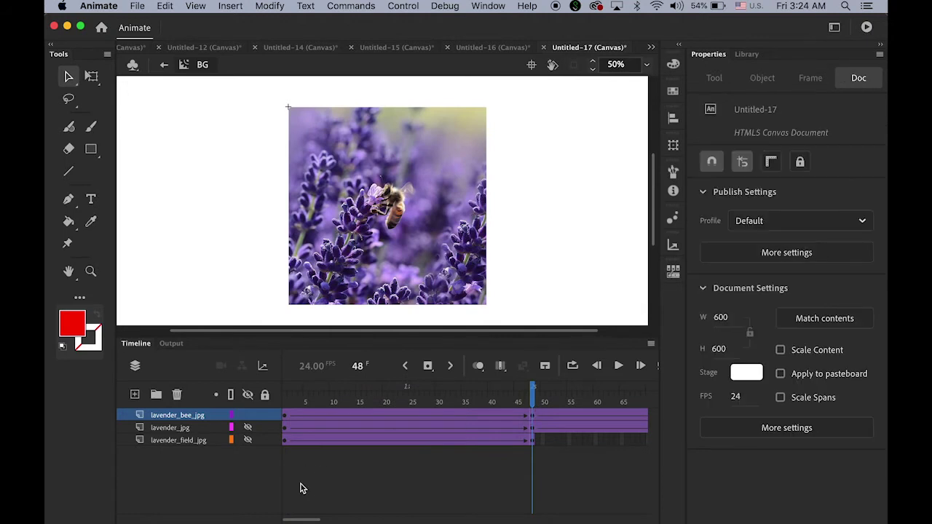
Step: Set the lavender_bee_jpg image's Alpha color effect to 0% at the frame 96 keyframe
drag(305, 519, 332, 518)
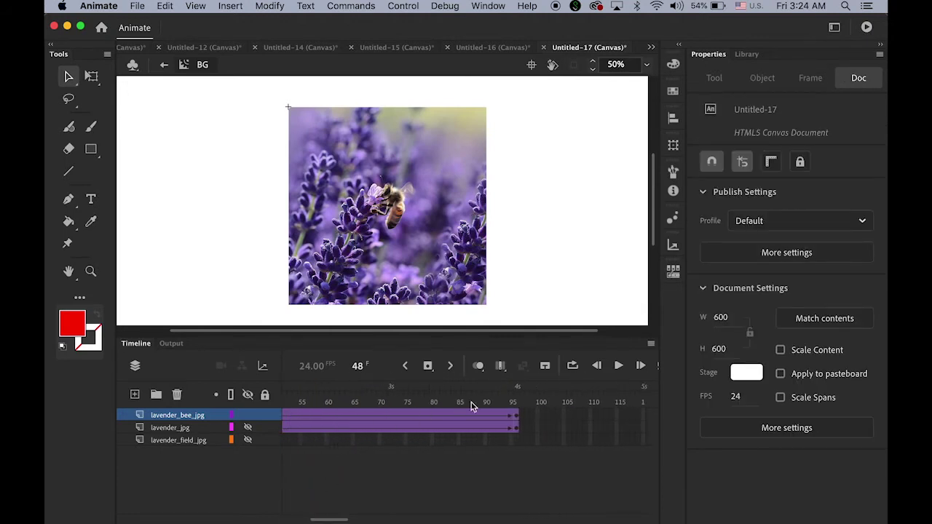
click(517, 415)
click(460, 280)
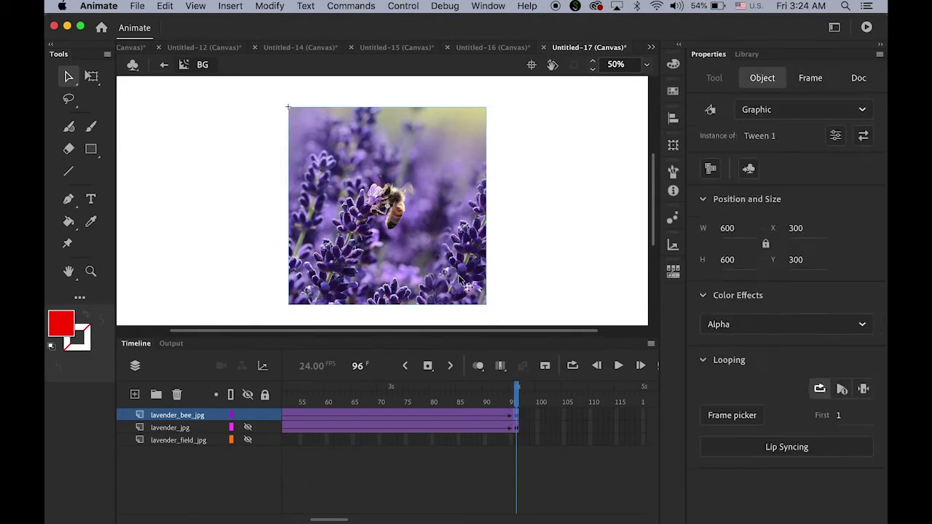
click(790, 324)
click(797, 432)
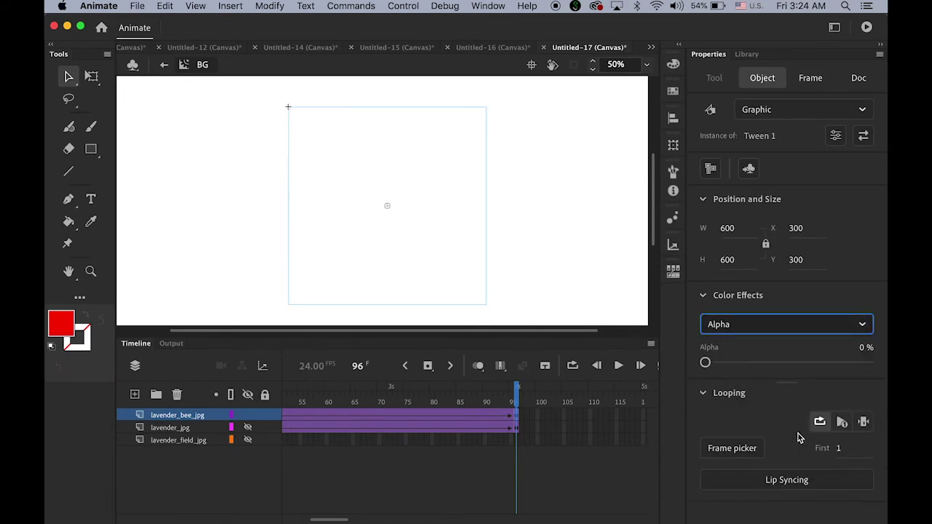
click(516, 415)
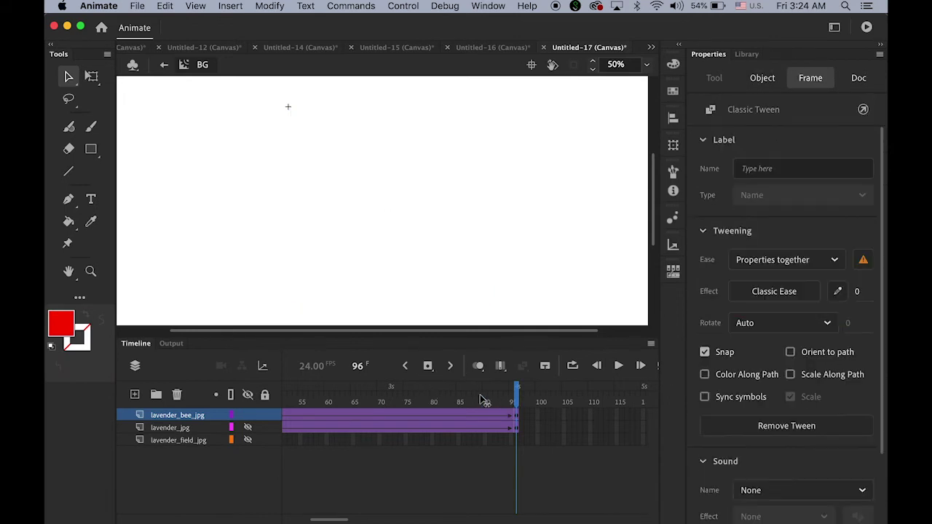
Step: Return to frame 1 and show the lavender_jpg and lavender_field_jpg layers again
drag(481, 401, 285, 400)
click(357, 459)
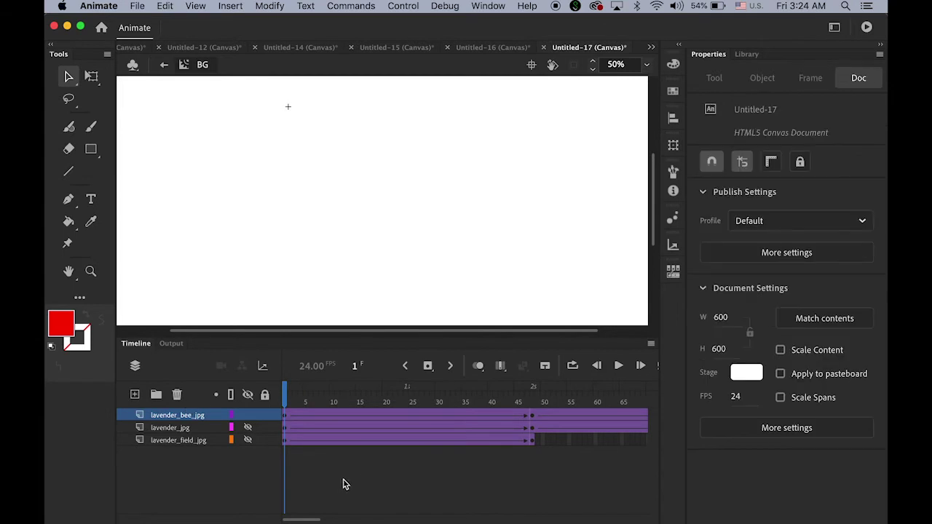
click(248, 428)
click(248, 440)
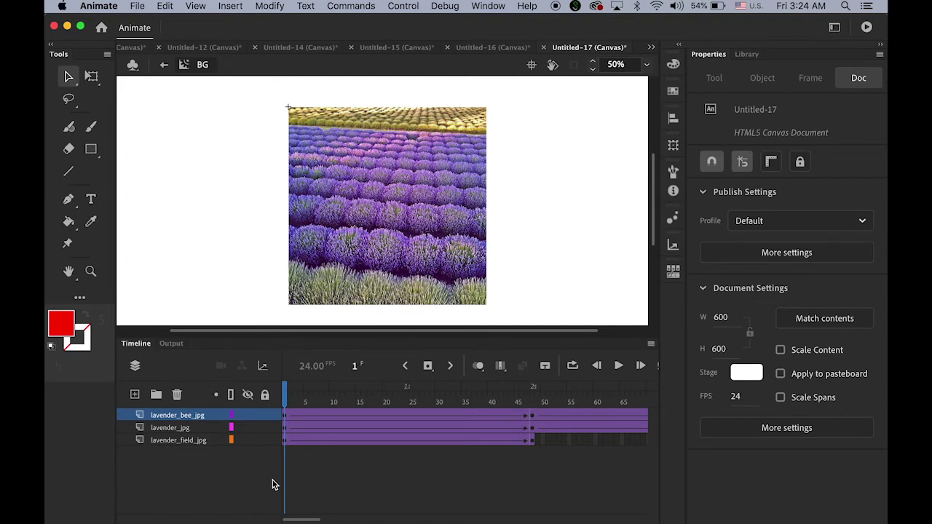
Step: Select all frames of the lavender_bee_jpg layer and shift the whole tween so it starts at frame 48
click(166, 441)
click(167, 428)
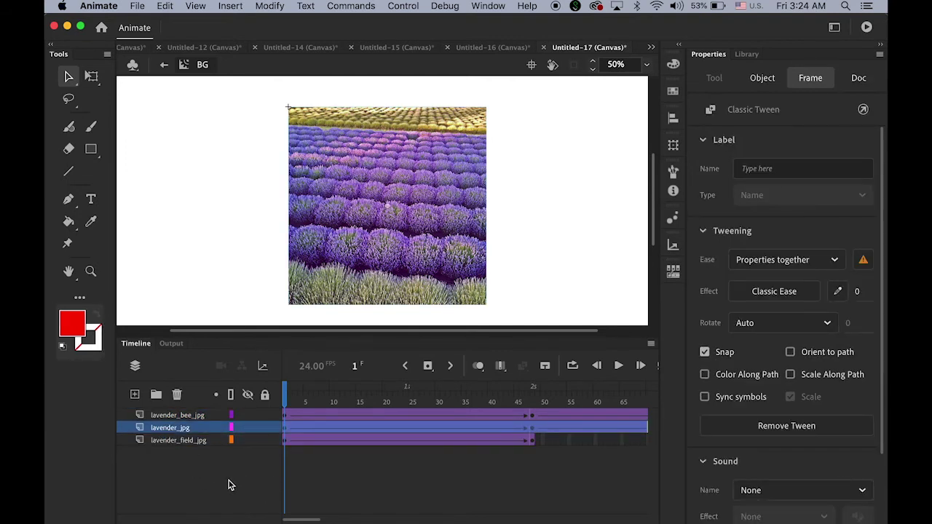
click(171, 415)
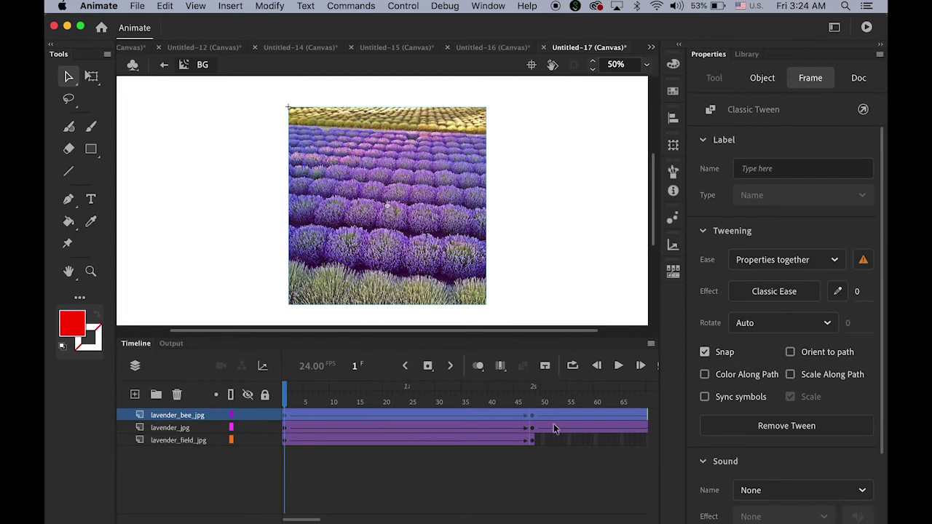
click(329, 413)
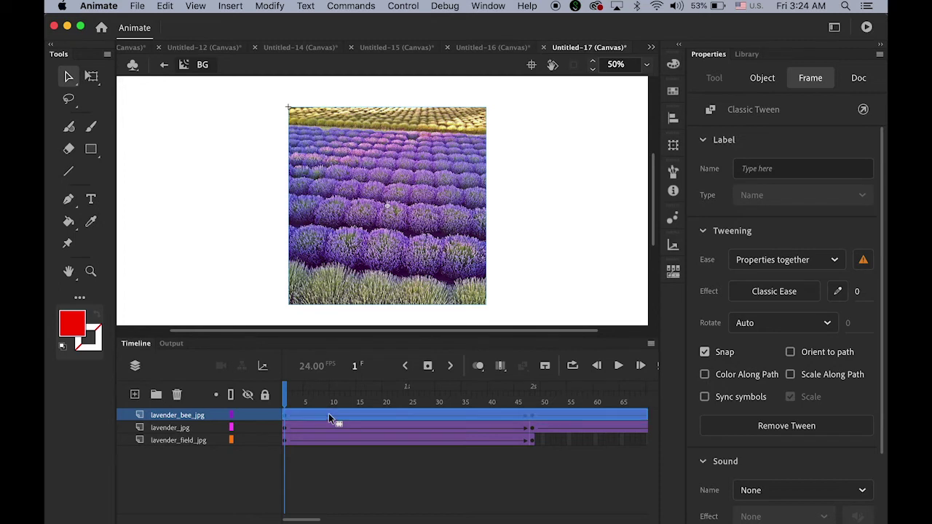
drag(330, 413, 381, 413)
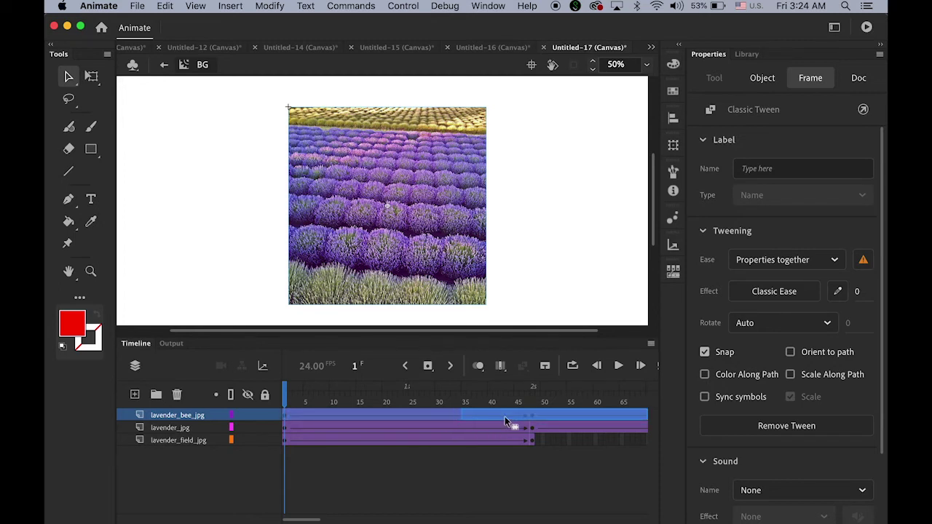
drag(505, 417, 576, 414)
click(576, 415)
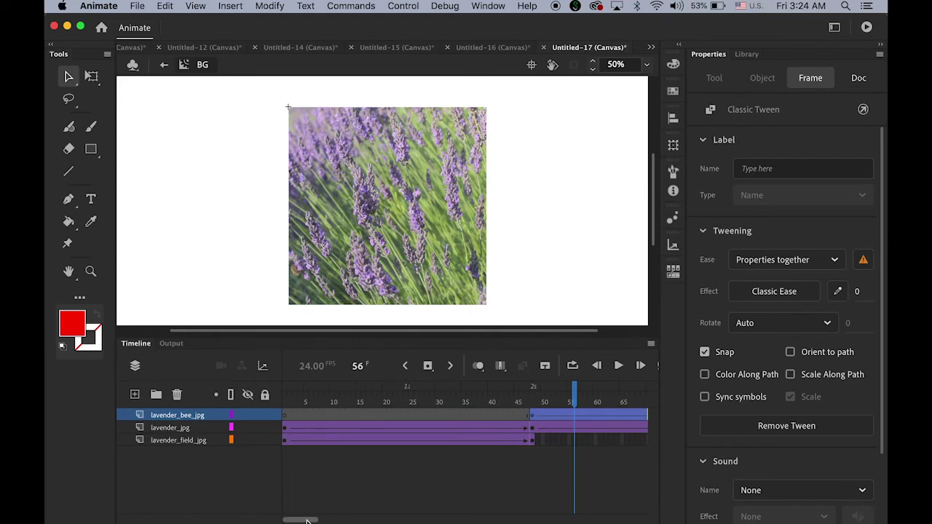
Step: Play the slideshow from frame 1 and review the layers' timing through to the last frame
click(411, 397)
key(shift+comma)
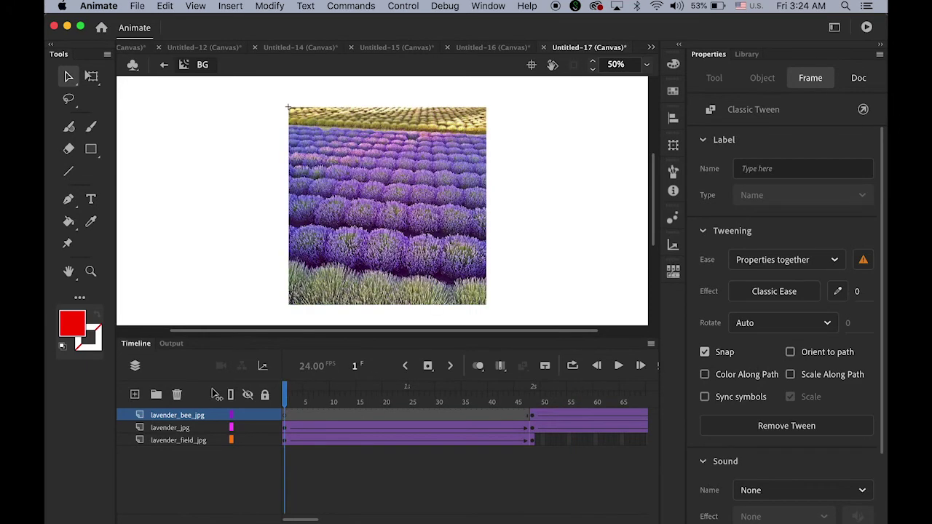
key(Return)
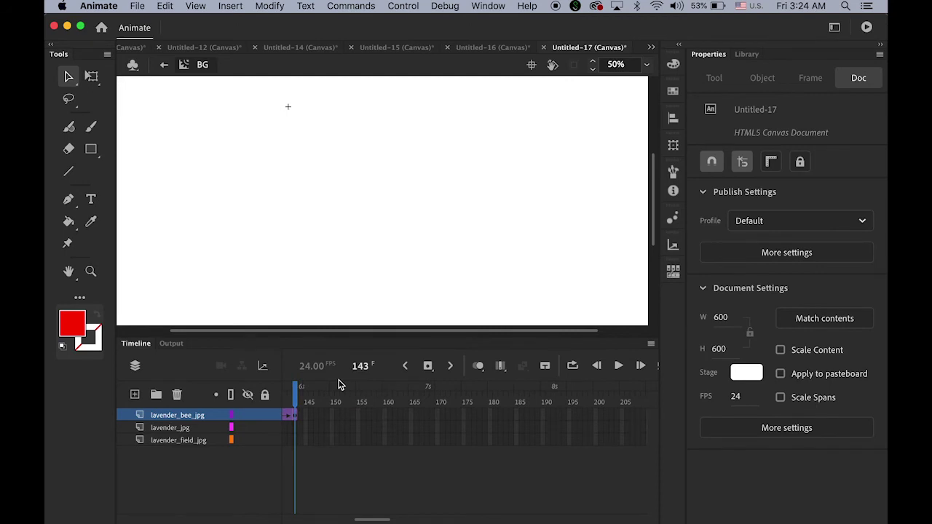
drag(383, 520, 275, 506)
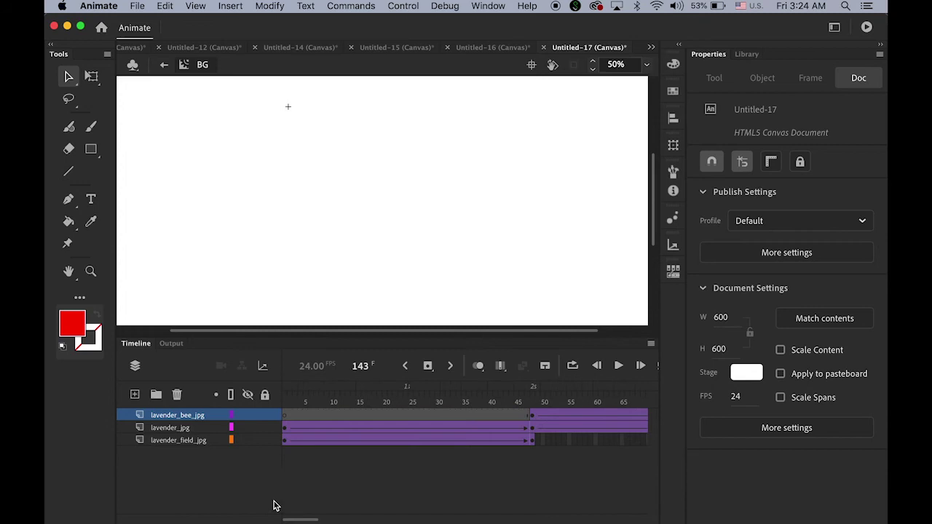
click(161, 443)
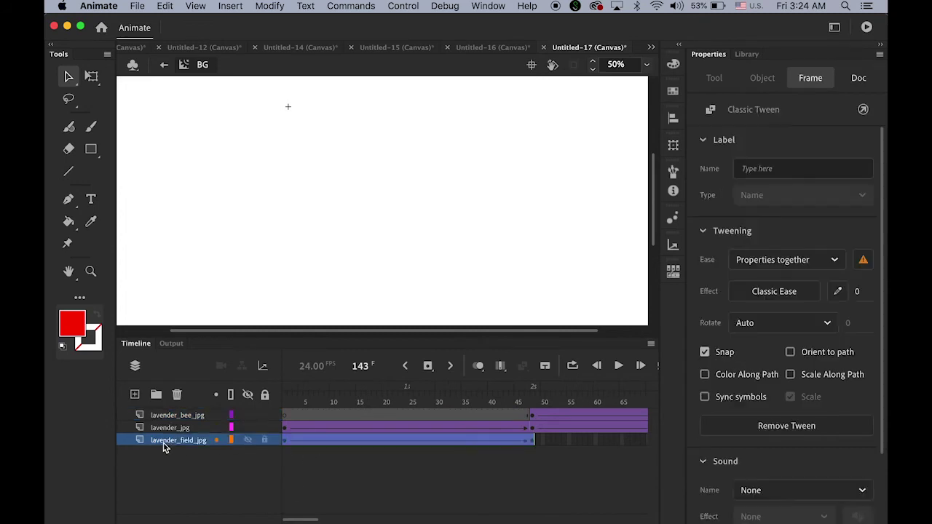
click(287, 406)
drag(289, 409, 599, 416)
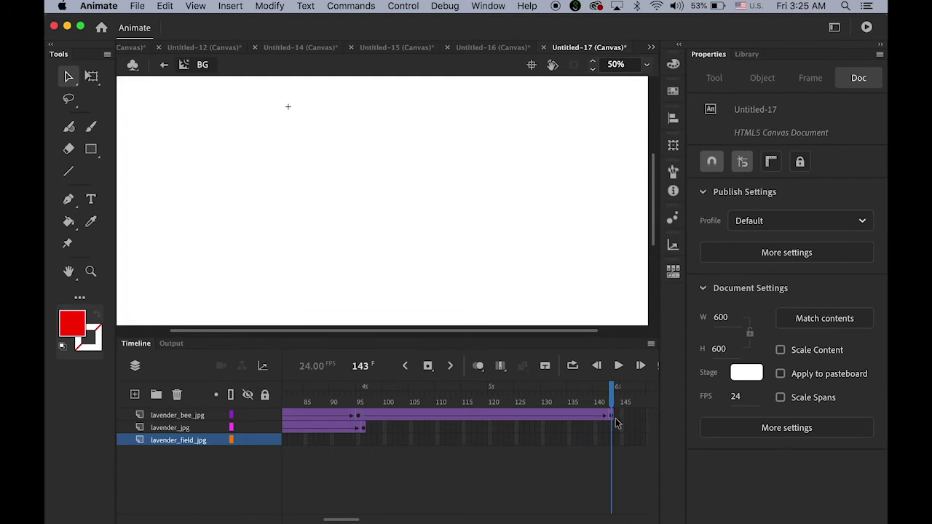
Step: Add a new layer above lavender_bee_jpg and insert a blank keyframe on it at frame 95
click(155, 416)
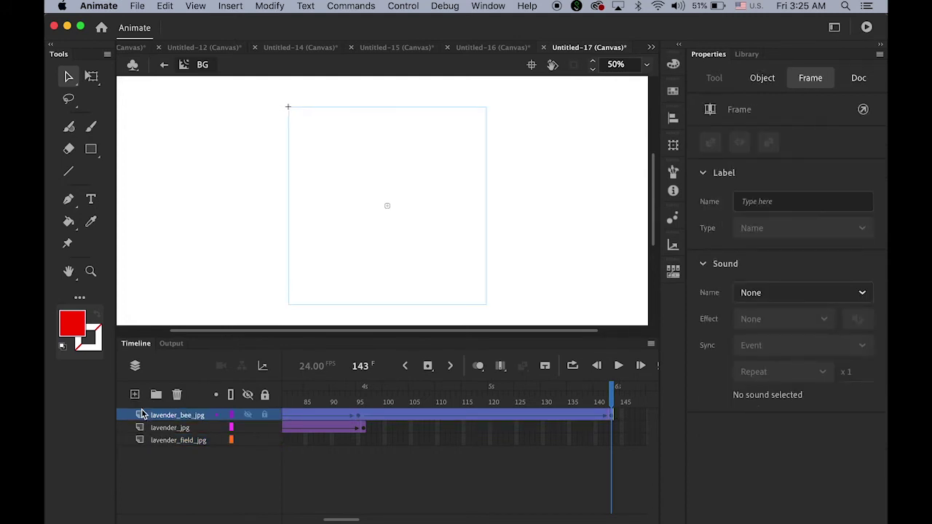
click(136, 396)
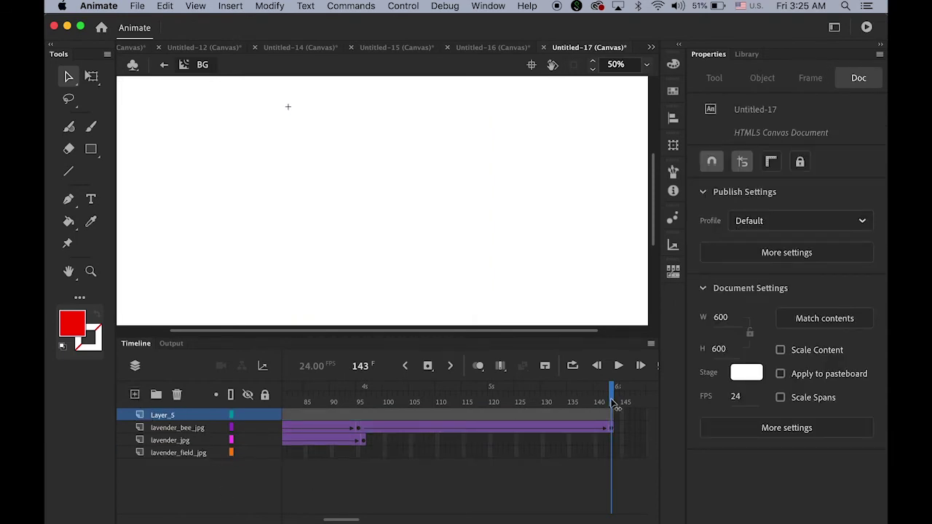
drag(614, 405, 362, 413)
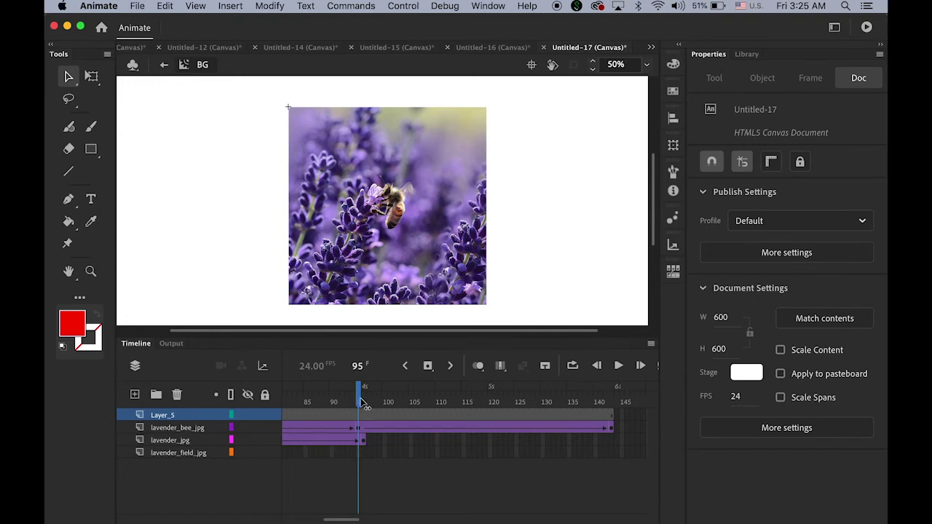
drag(359, 403, 362, 404)
click(359, 417)
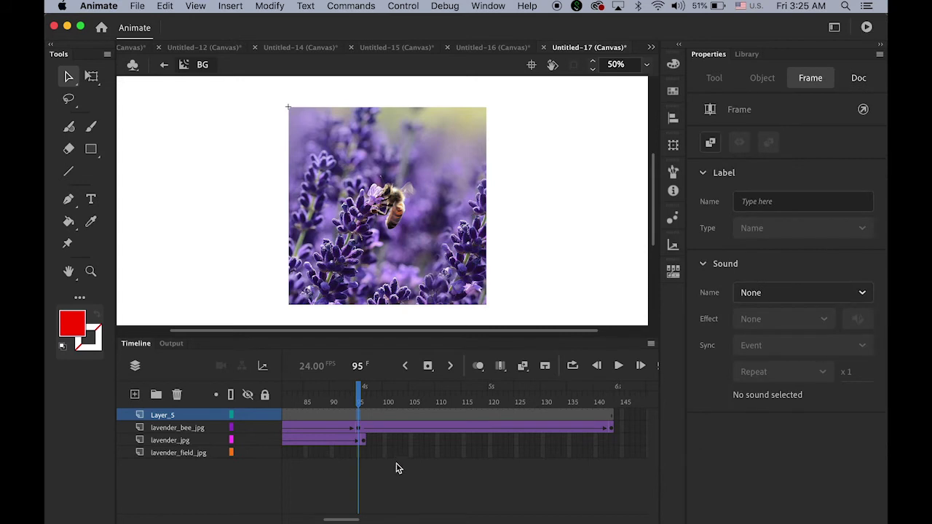
click(361, 439)
key(F5)
click(228, 6)
mouse_move(264, 86)
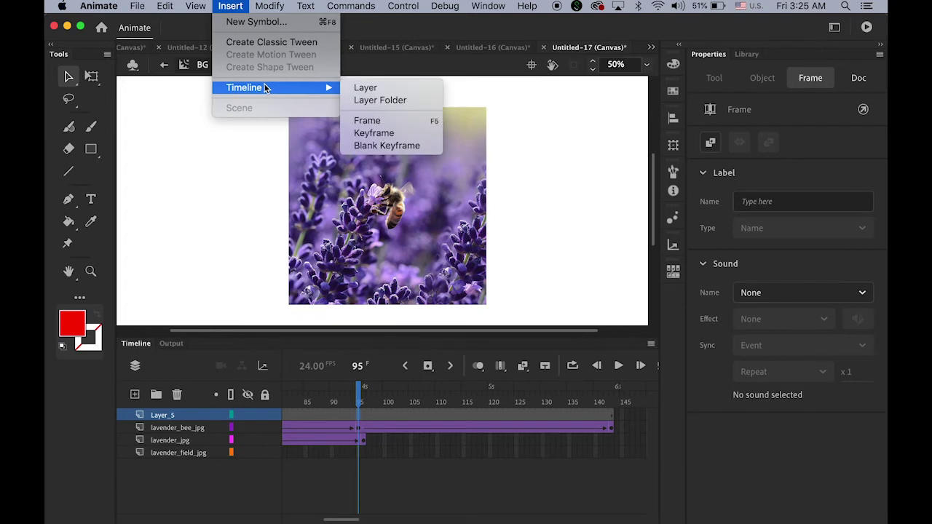
click(391, 146)
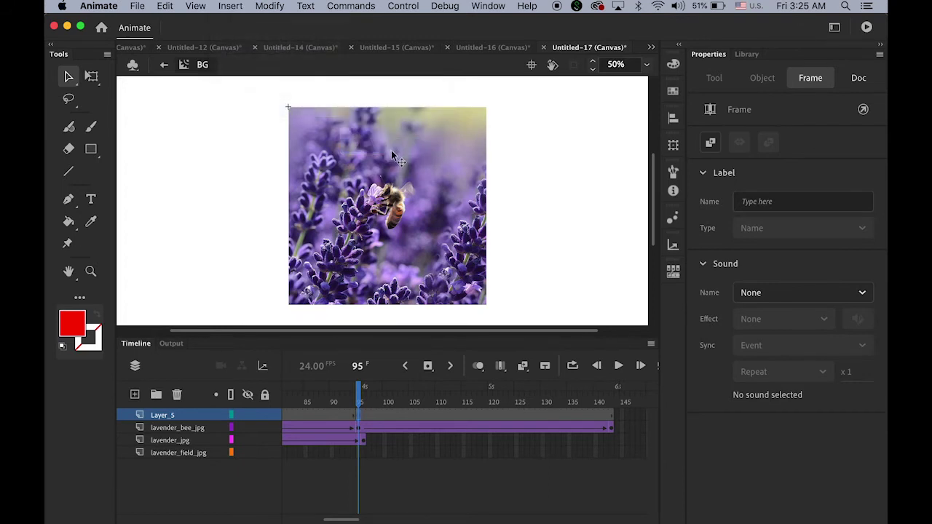
Step: Place lavender_field.jpg from the library on the new layer at frame 95, aligned exactly over the bee image
click(747, 55)
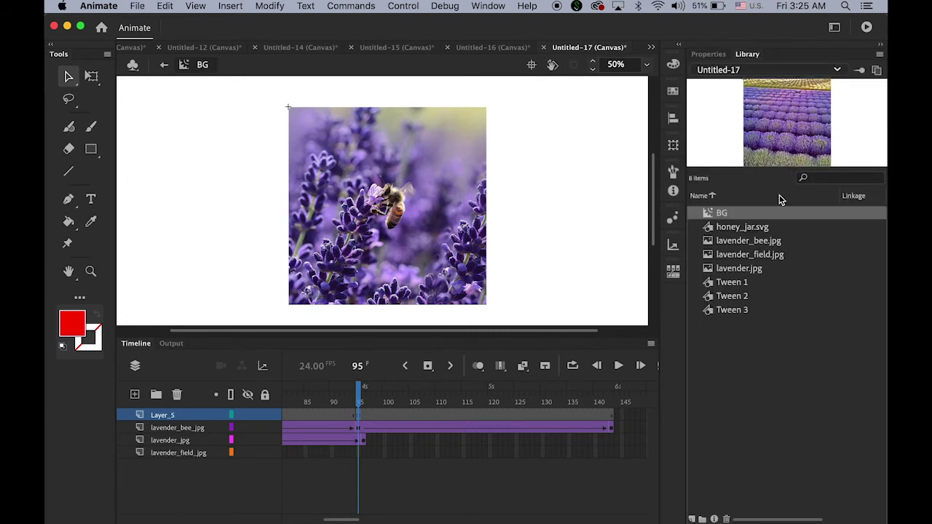
click(712, 256)
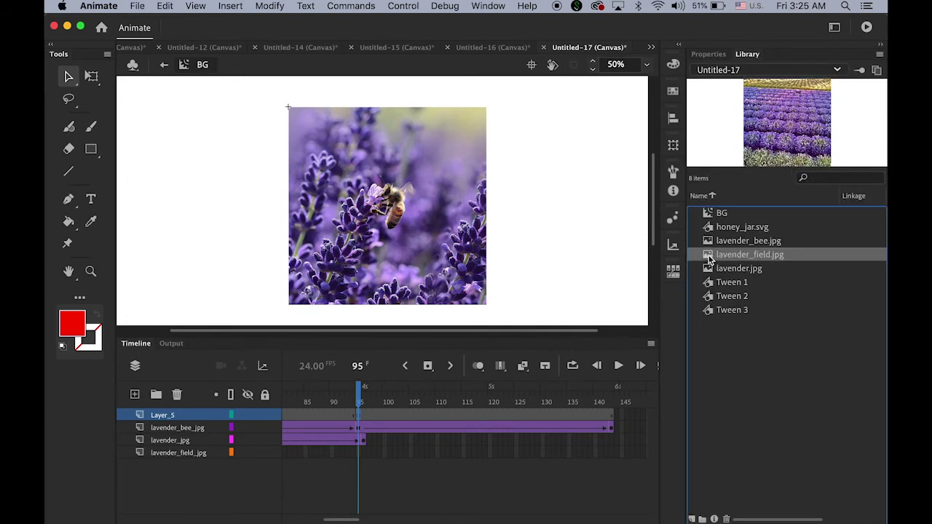
drag(708, 254, 461, 213)
drag(376, 161, 411, 179)
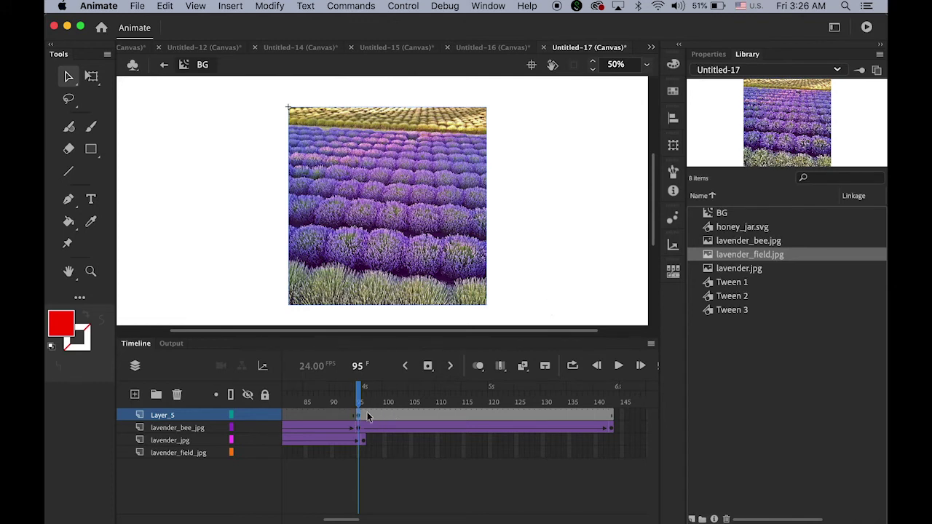
Step: Create a classic tween on the new layer's lavender field image and insert a keyframe at frame 143
click(230, 6)
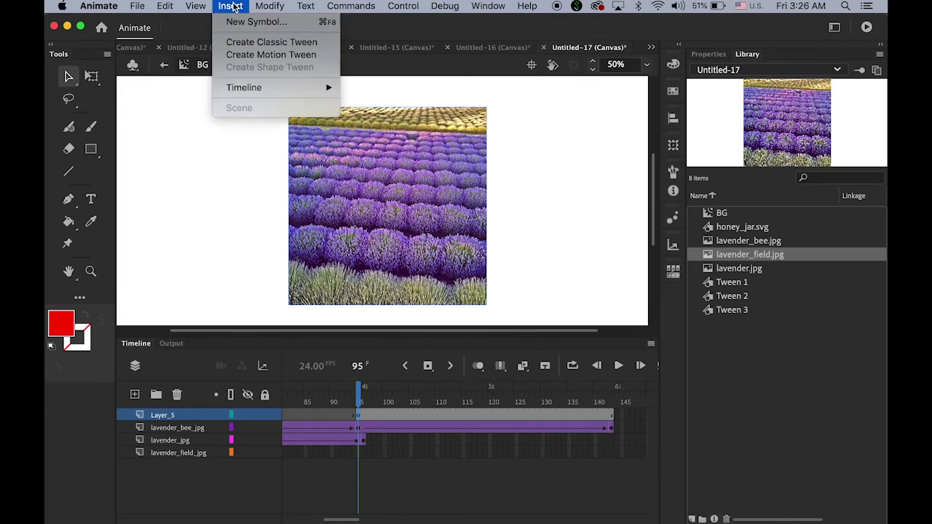
click(250, 42)
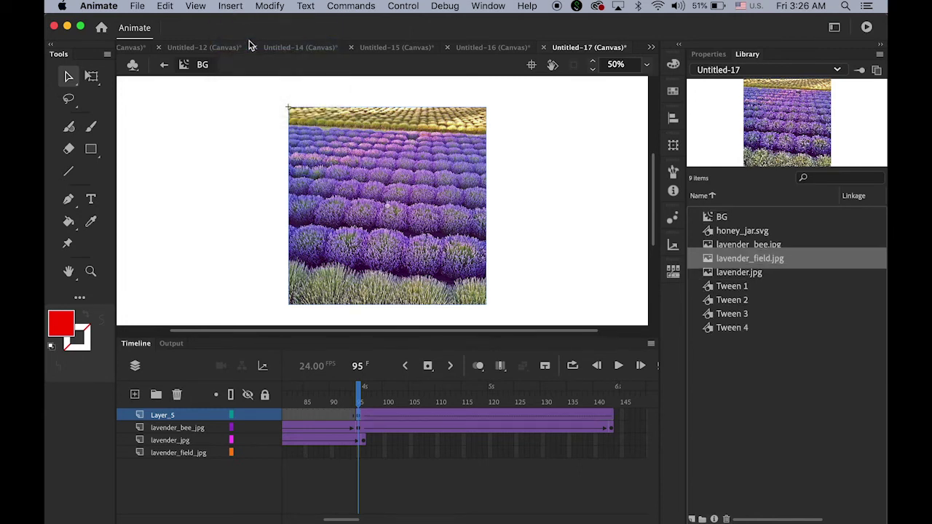
click(612, 420)
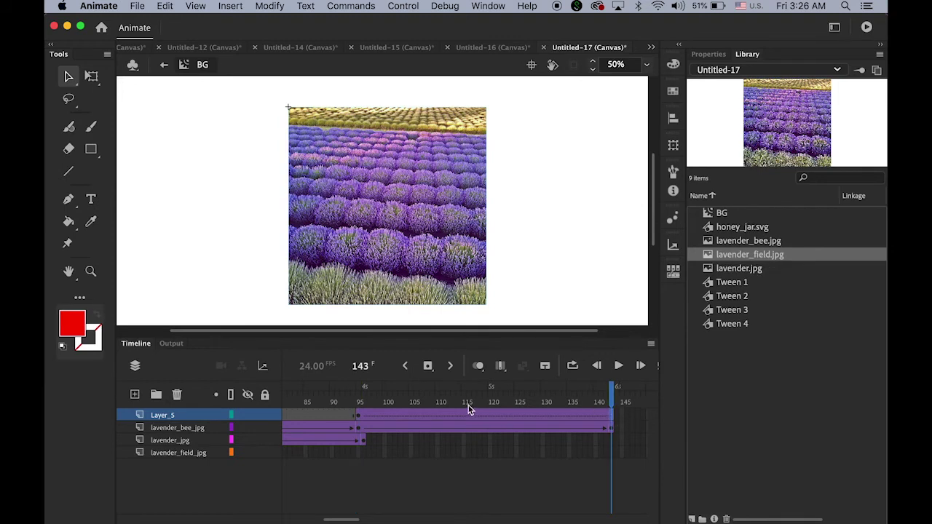
click(427, 366)
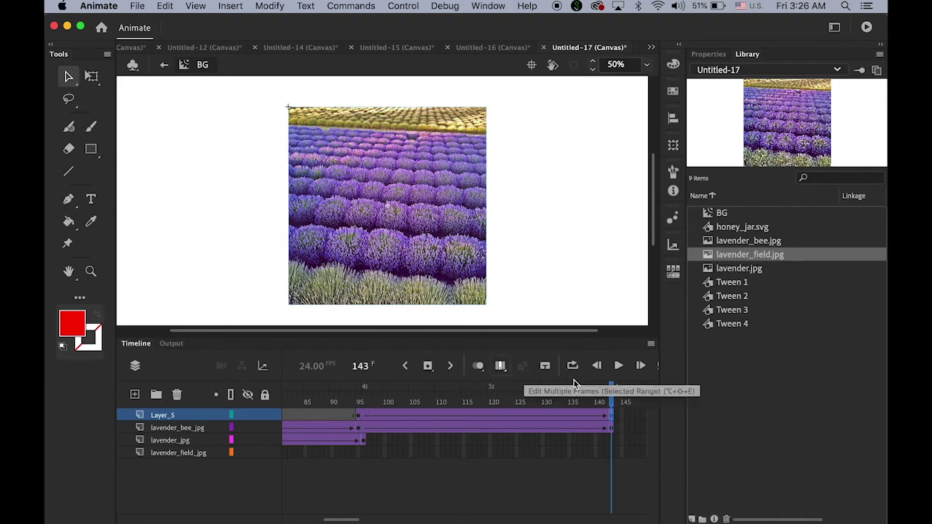
Step: Set the new layer's lavender field image to an Alpha color effect of 0% at frame 95
drag(612, 394, 358, 391)
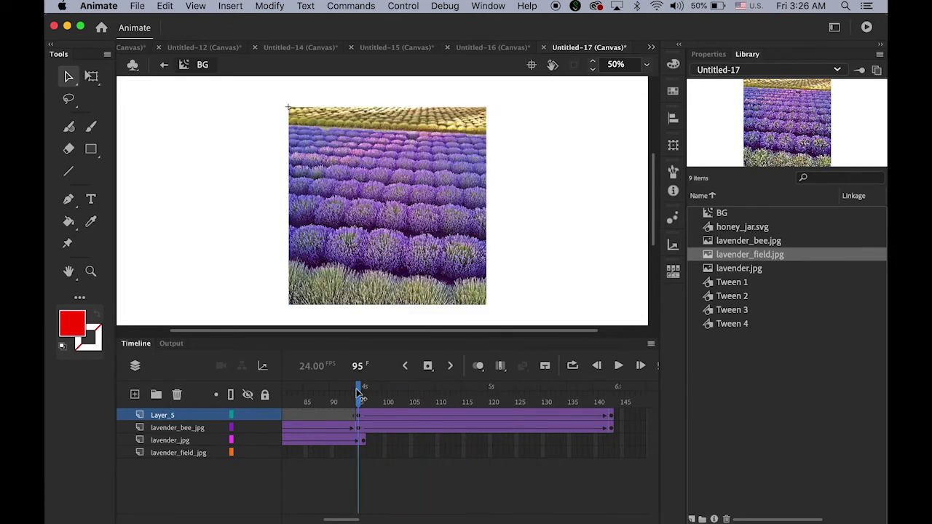
click(416, 281)
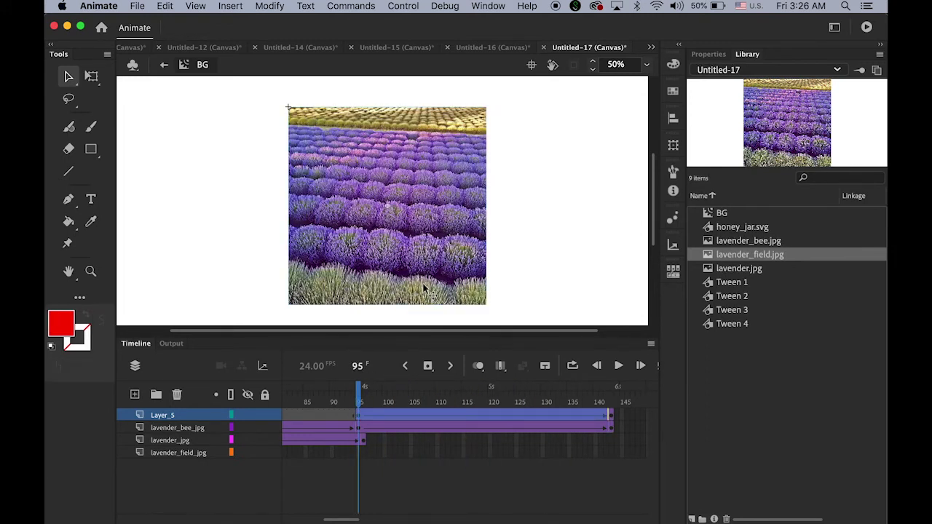
click(359, 415)
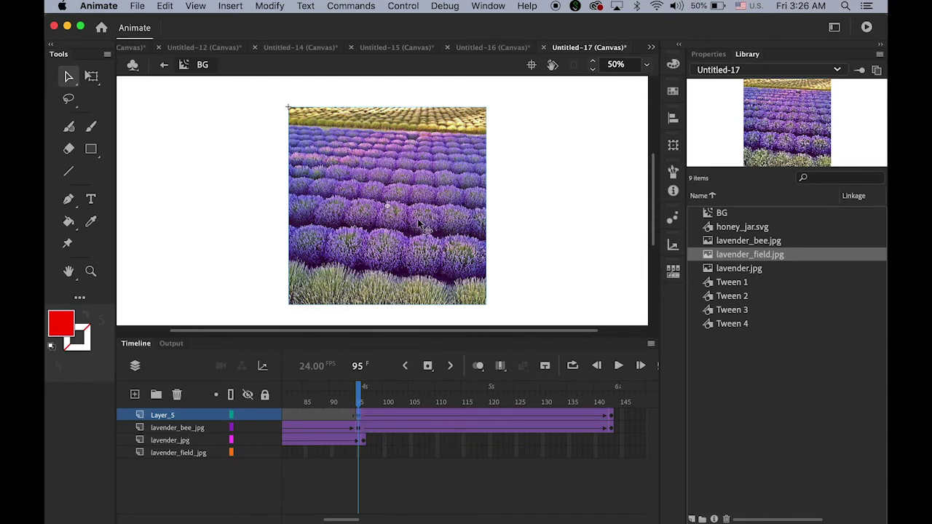
click(709, 55)
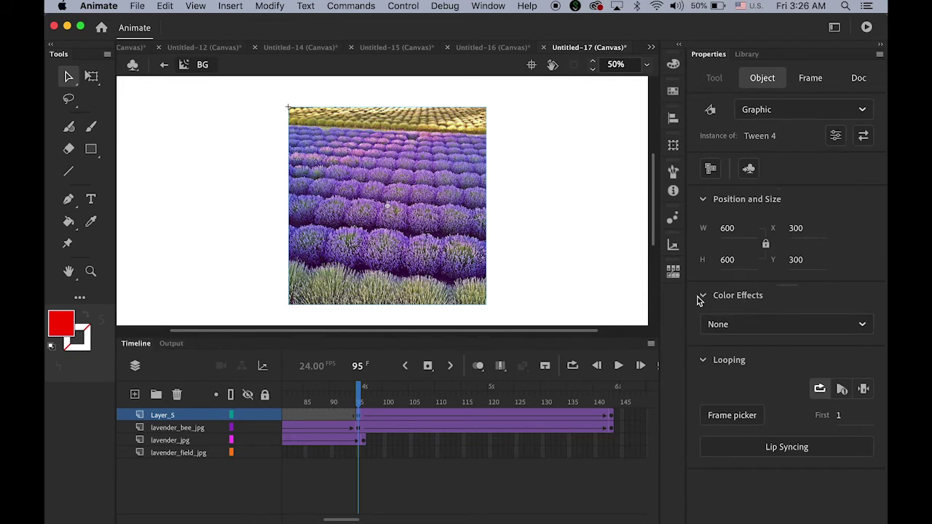
click(864, 327)
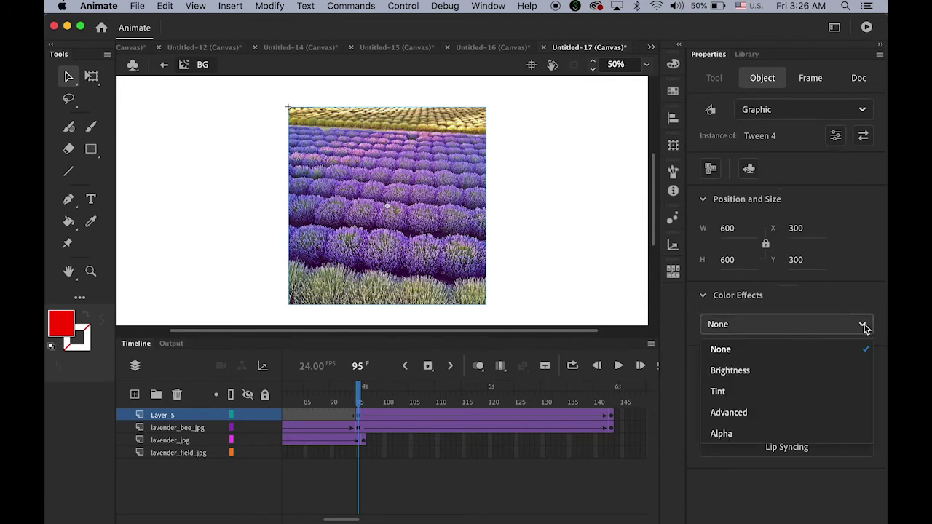
click(781, 434)
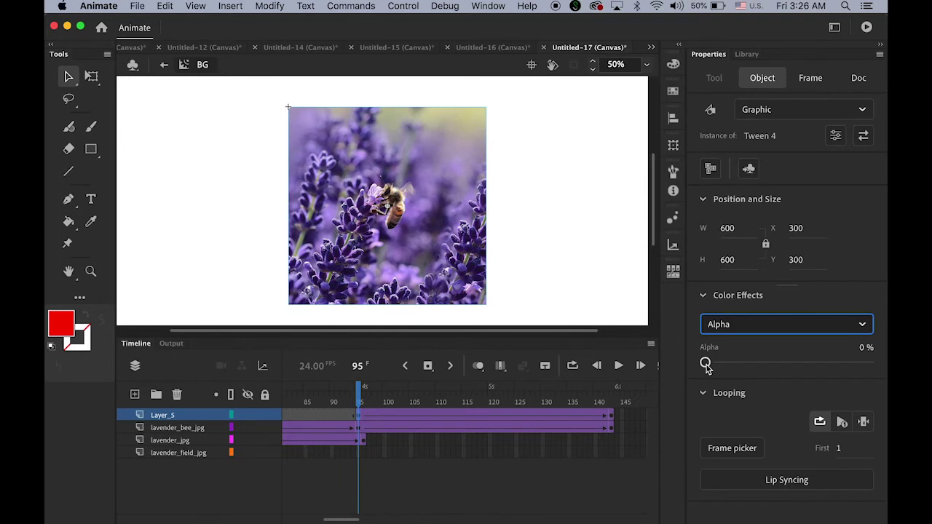
Step: Scrub the BG timeline to frame 143 and back to frame 1 to check the fades, and return to Scene 1
drag(358, 386, 614, 415)
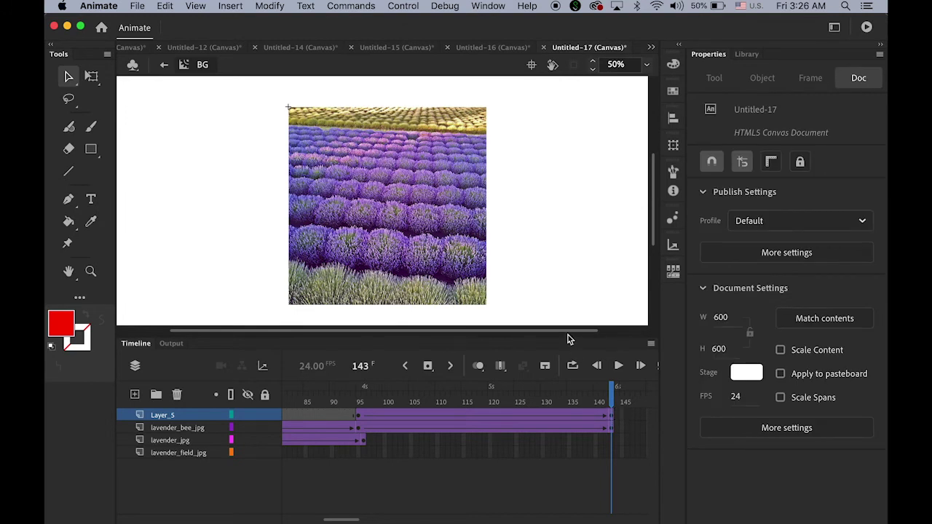
drag(615, 396, 54, 397)
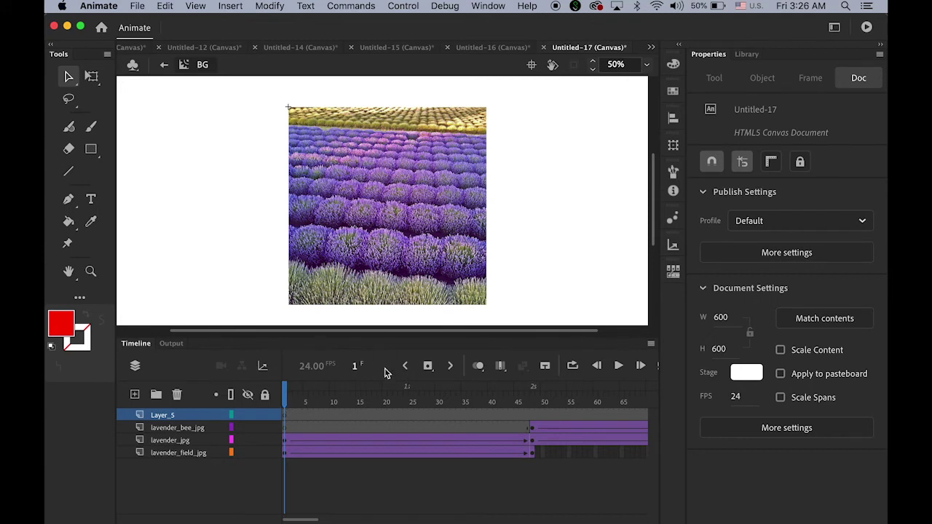
click(165, 66)
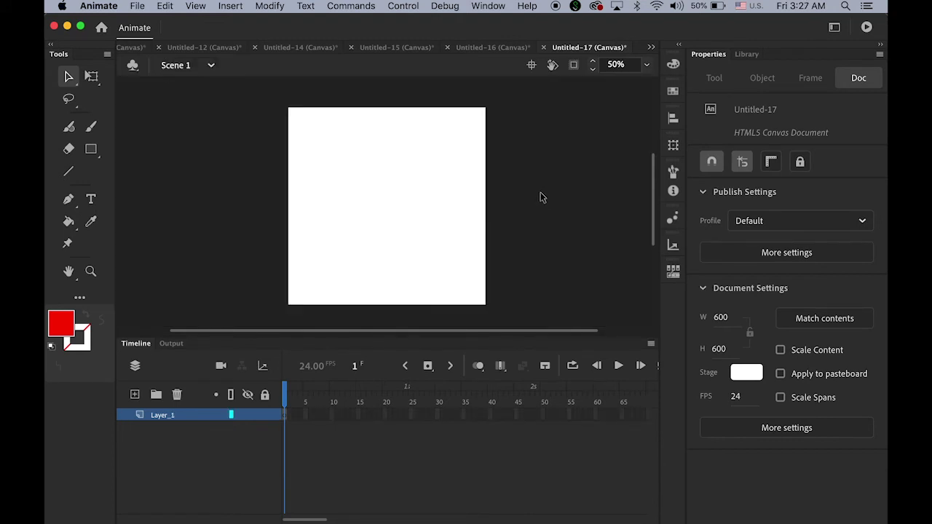
Step: Place the BG symbol from the library over the whole stage and rename its layer BG
click(747, 55)
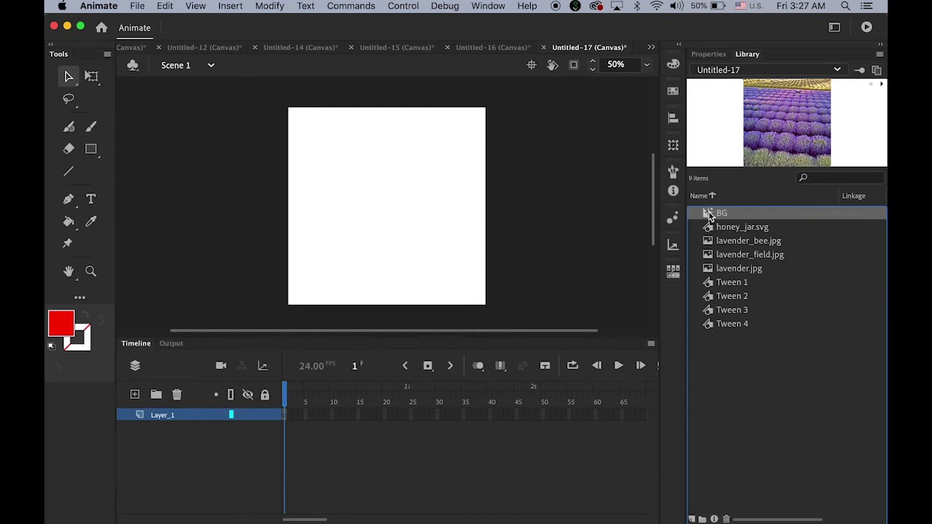
drag(709, 212, 389, 193)
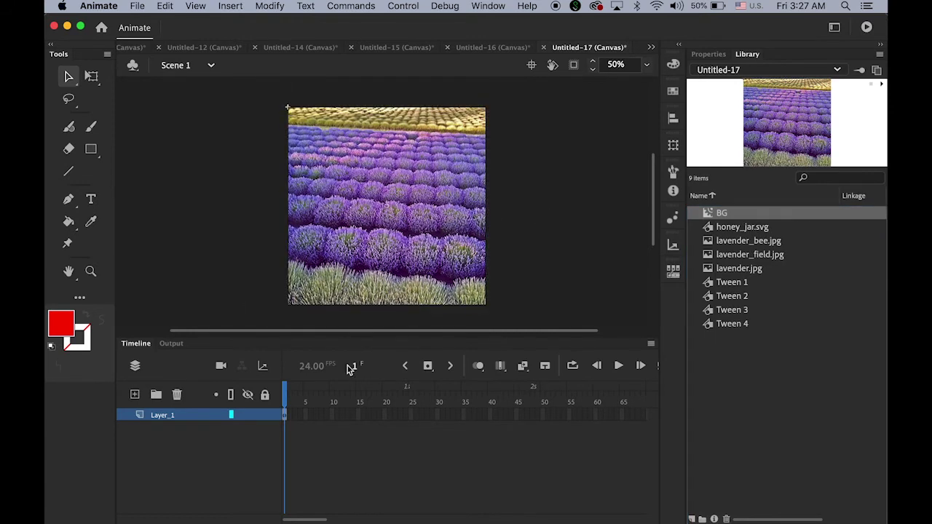
click(162, 417)
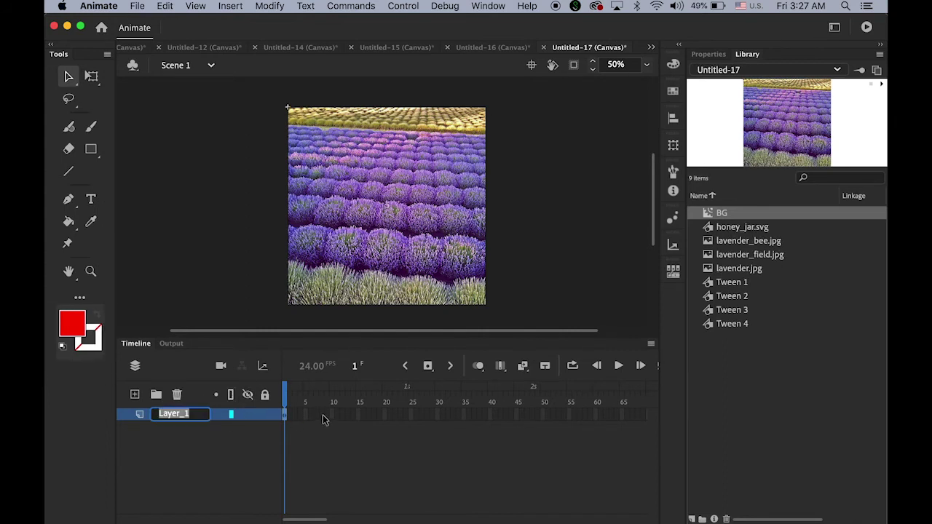
text(BG)
key(Return)
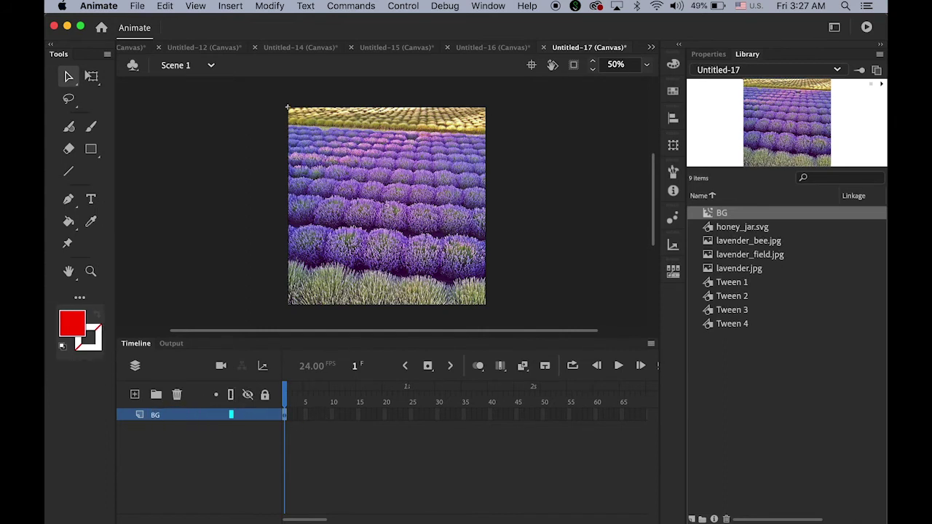
Step: Add a new layer above BG and name it jar
click(135, 397)
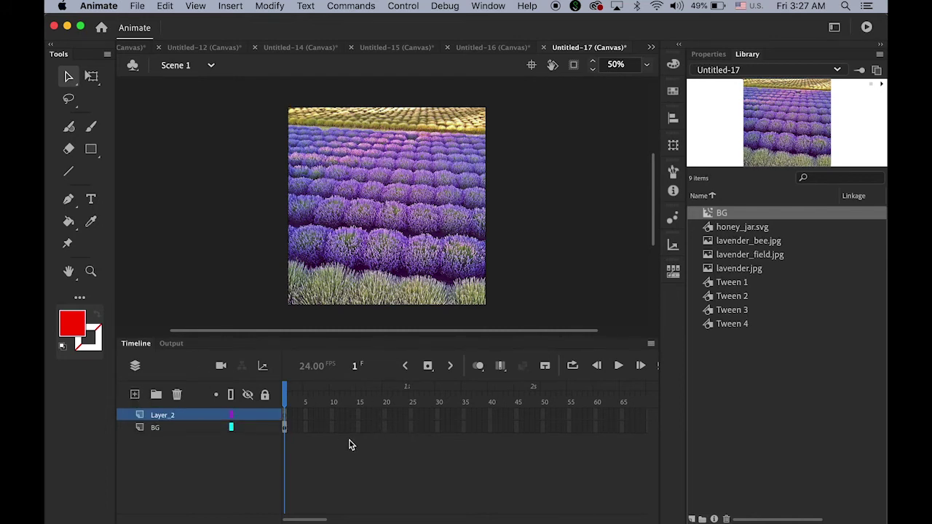
double_click(170, 416)
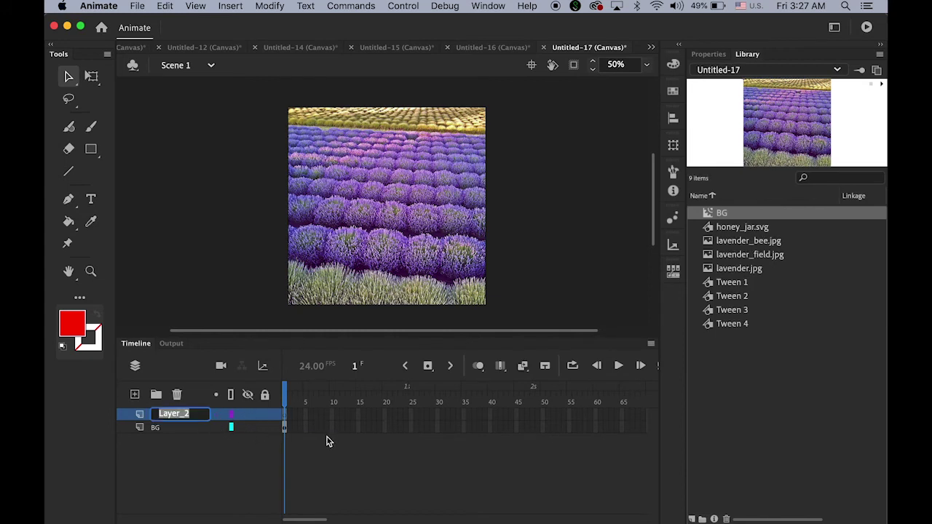
text(jar)
key(Return)
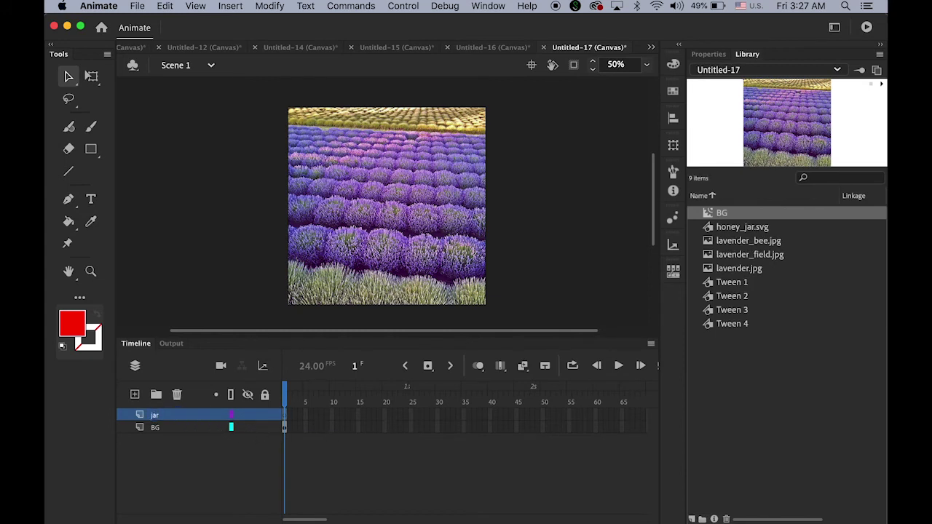
Step: Place honey_jar.svg from the library on the jar layer in the middle of the stage and nudge it slightly upward
click(813, 410)
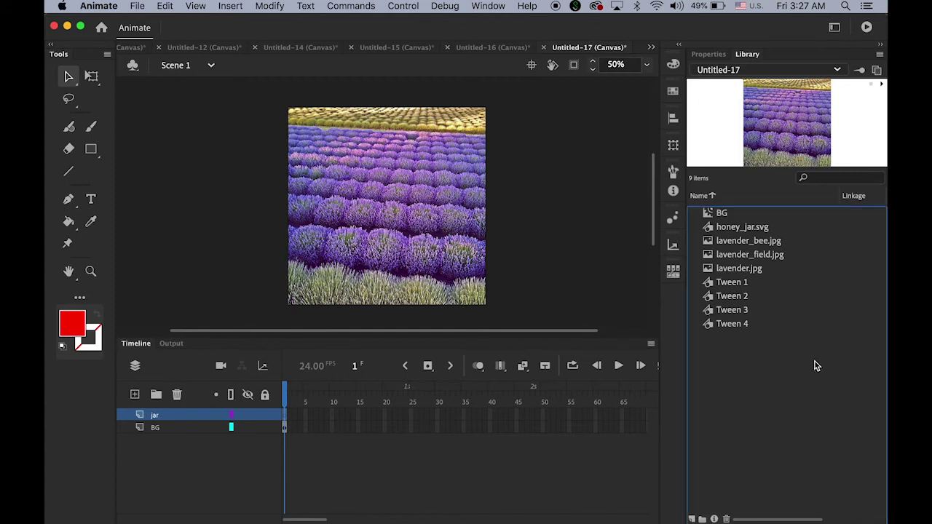
click(729, 232)
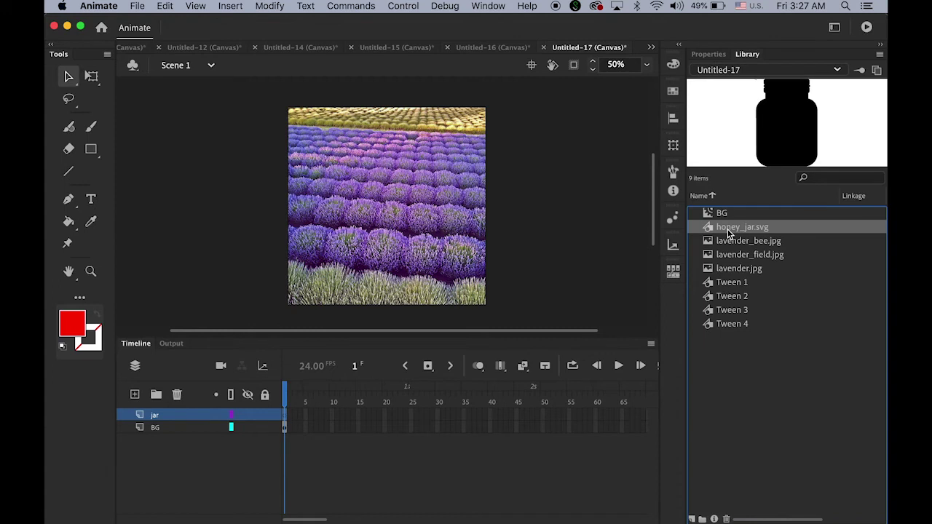
drag(741, 228, 414, 250)
key(Up)
key(Up)
key(Up)
key(Up)
key(Up)
key(Up)
key(Up)
key(Up)
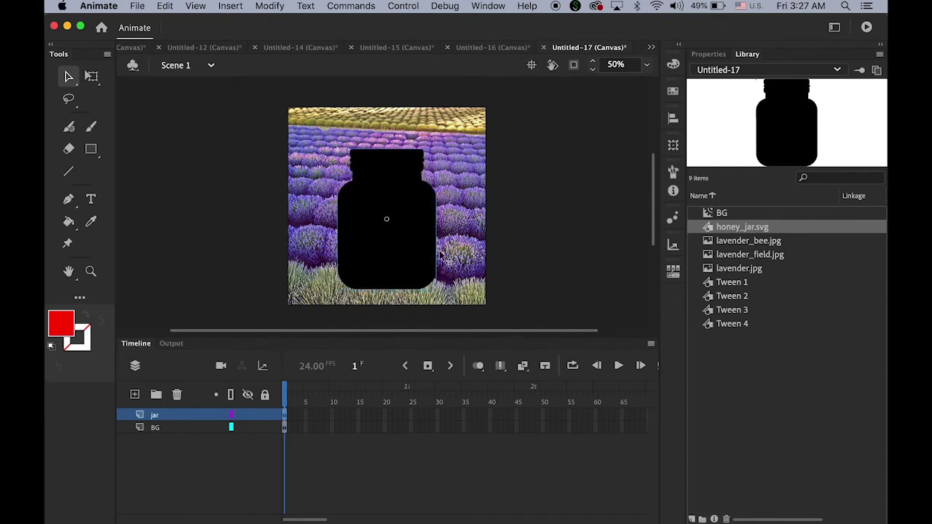
key(Up)
key(Up)
key(Up)
key(Up)
key(Up)
key(Up)
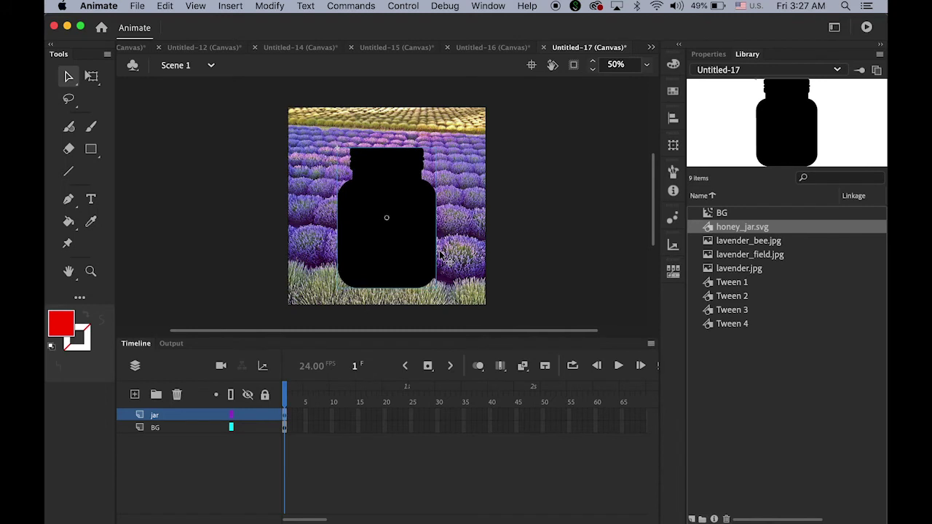
Step: Convert the jar layer into a mask for the BG layer and test the movie in the browser
right_click(140, 418)
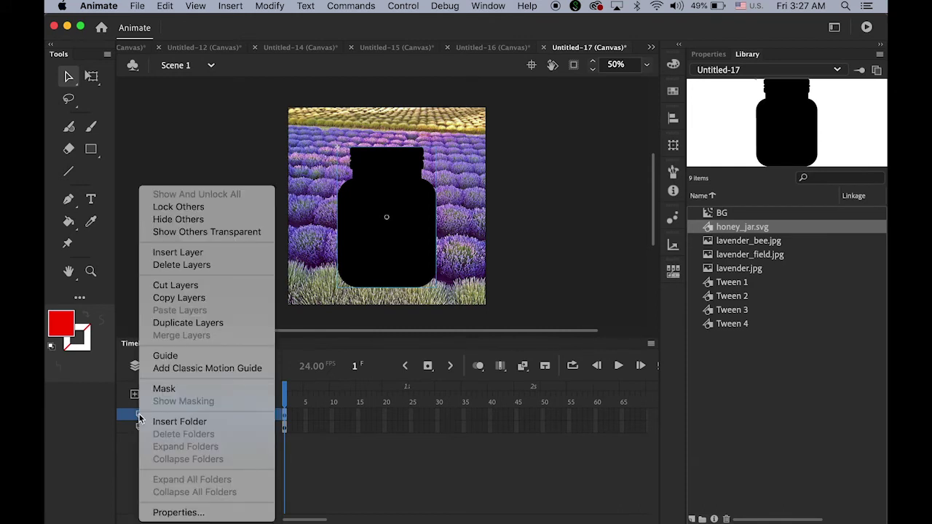
click(177, 391)
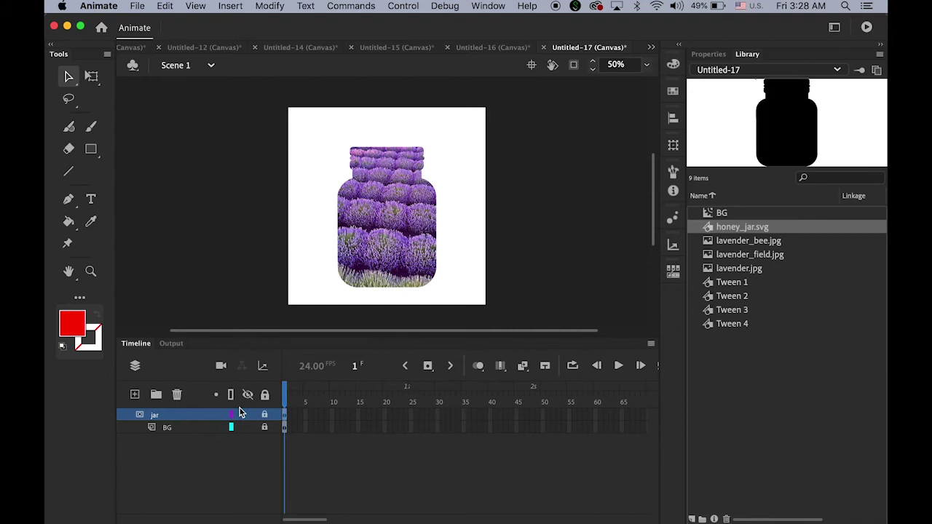
key(super+Return)
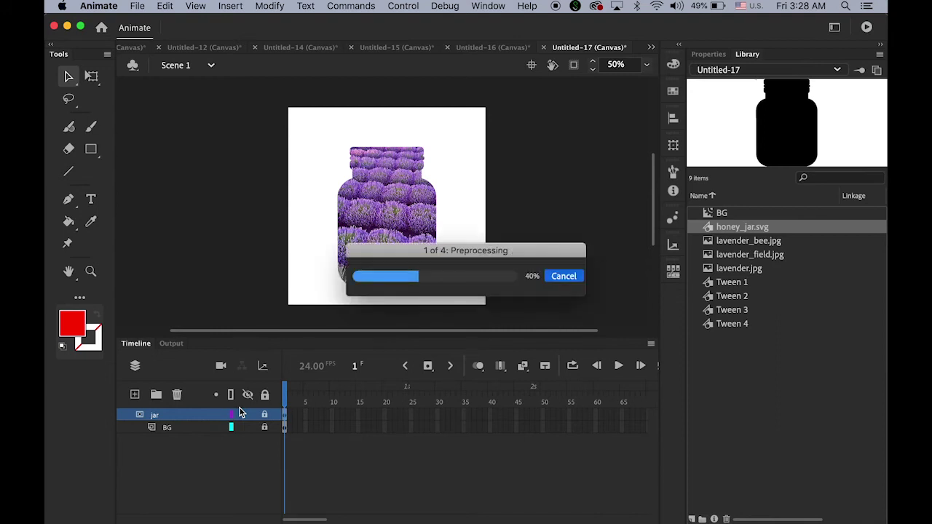
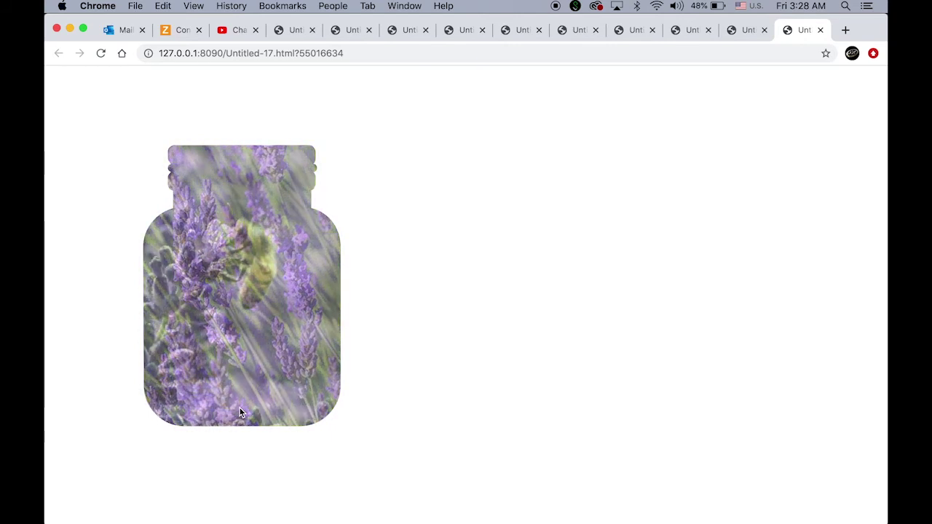
Step: Switch back to Animate and add a new layer named text above the jar layer
mouse_move(115, 517)
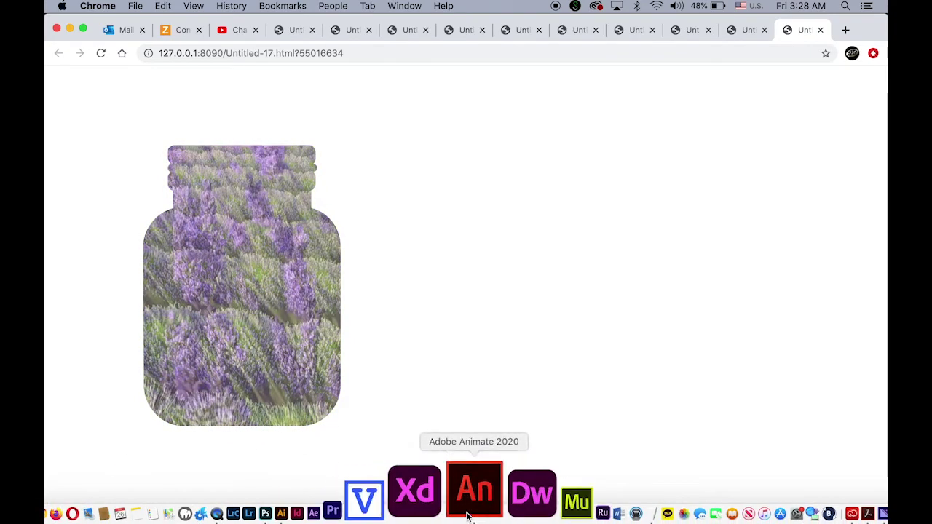
click(451, 501)
click(137, 344)
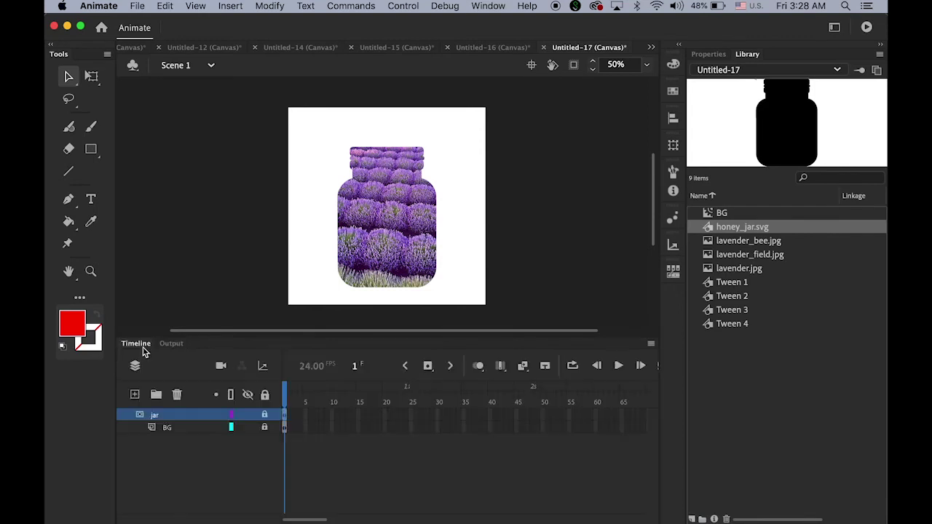
click(134, 394)
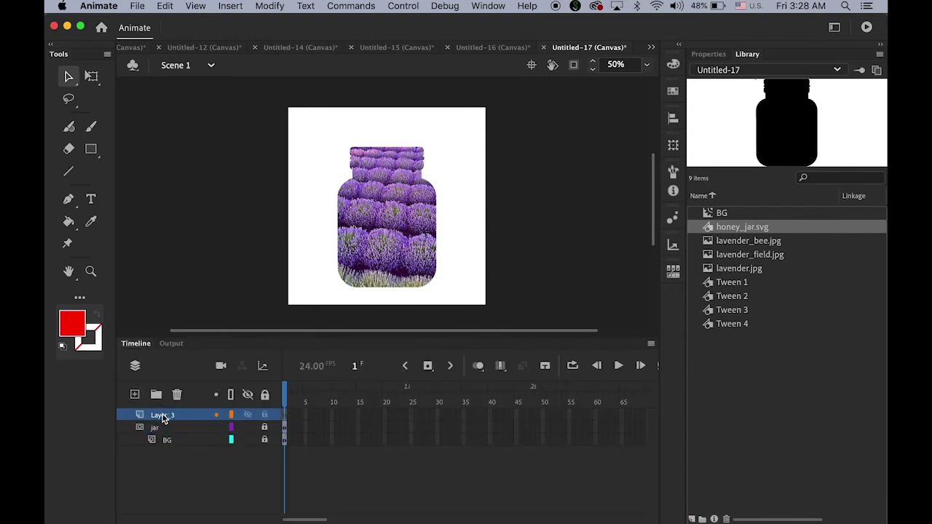
double_click(171, 415)
text(text)
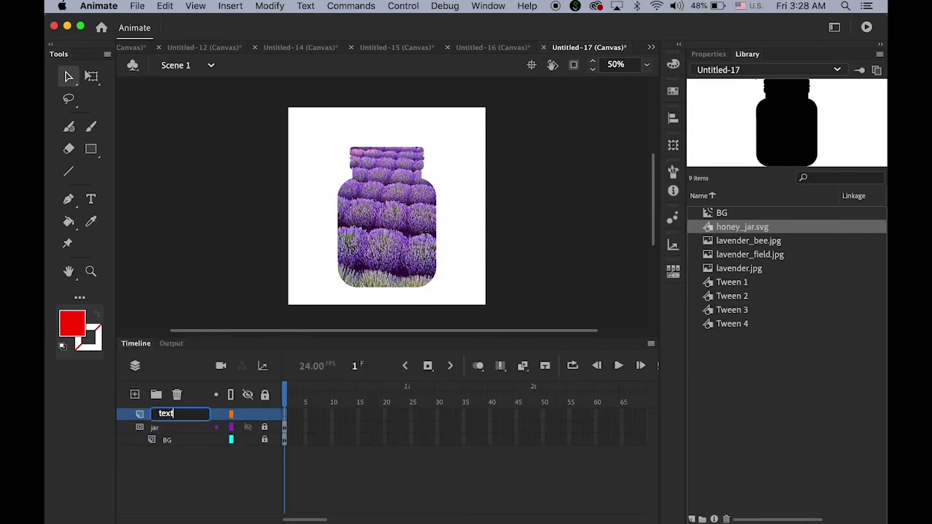
key(Return)
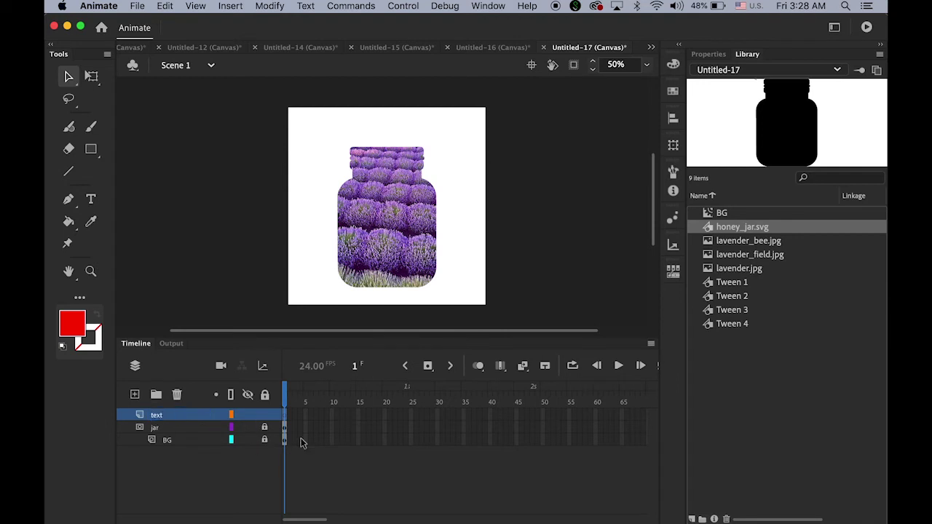
Step: Start a static text box above the jar on the text layer and set its font to Honeymoon
click(91, 202)
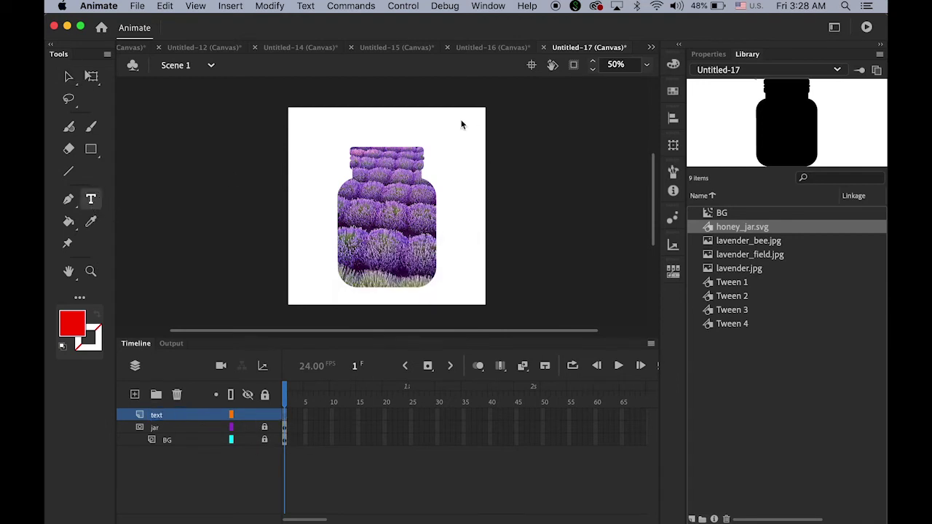
click(322, 111)
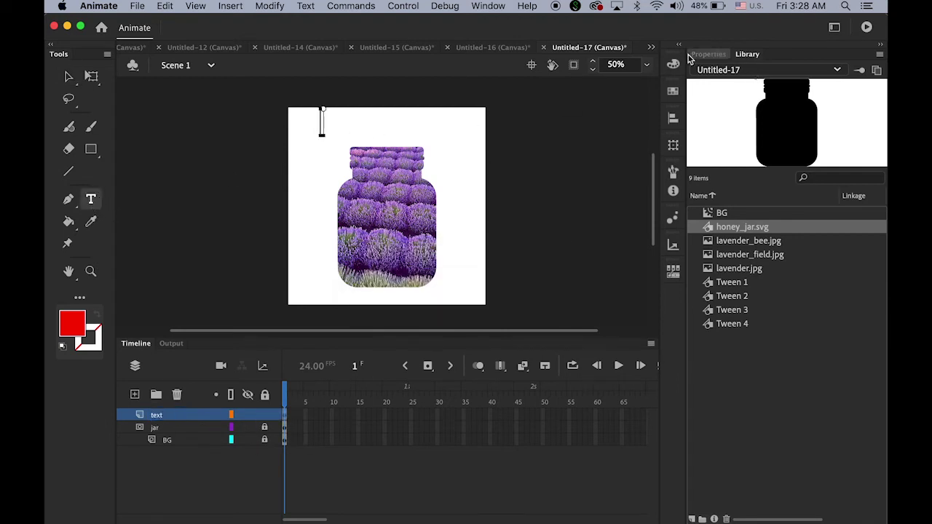
click(710, 57)
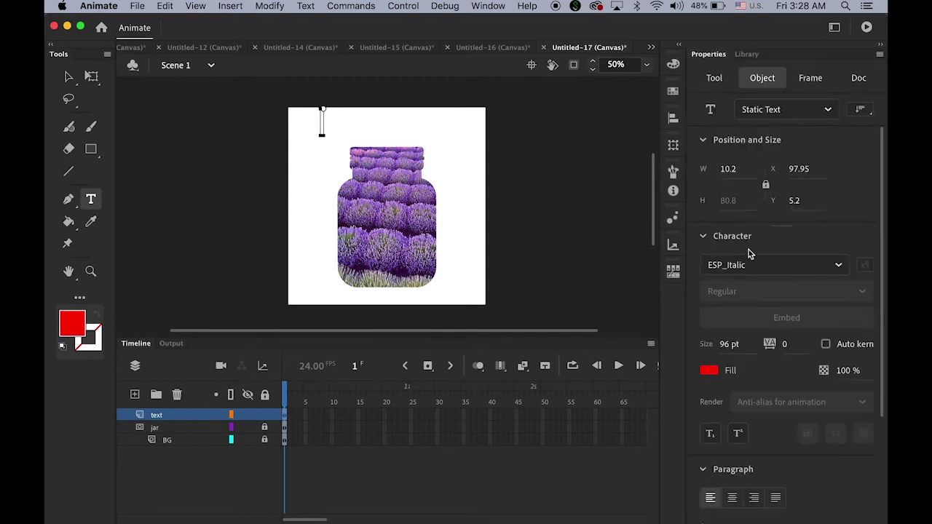
click(838, 266)
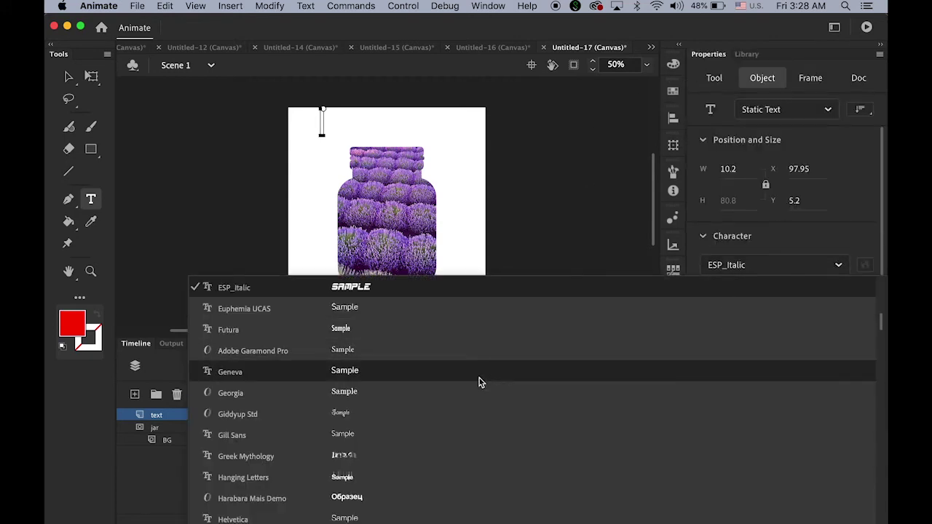
scroll(466, 473, down, 3)
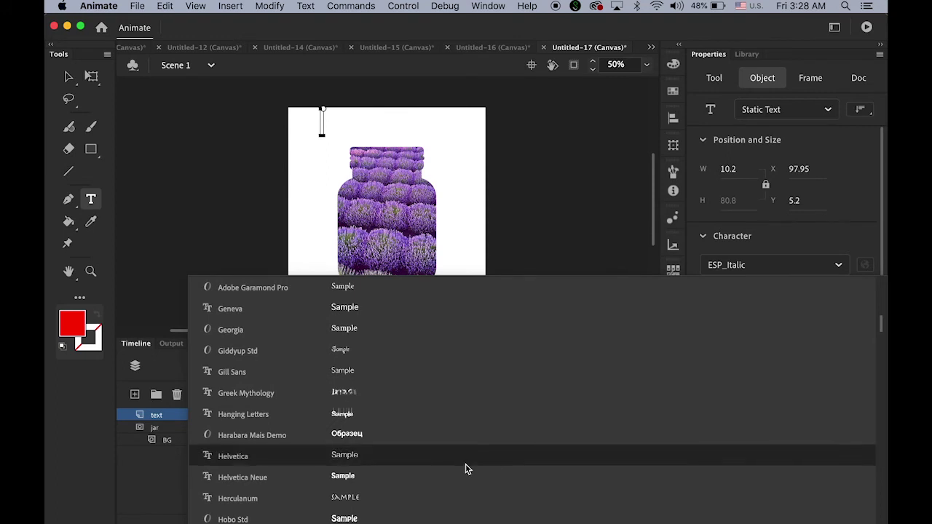
scroll(466, 469, down, 5)
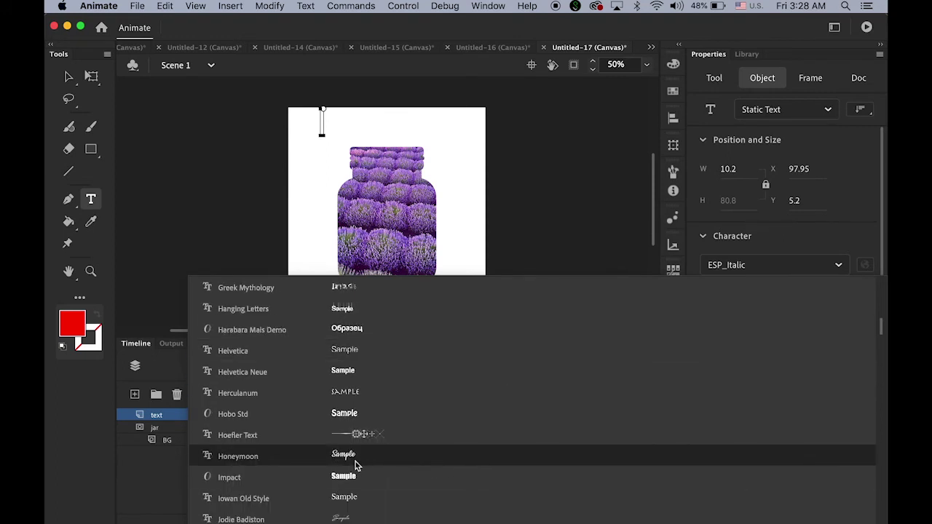
click(357, 457)
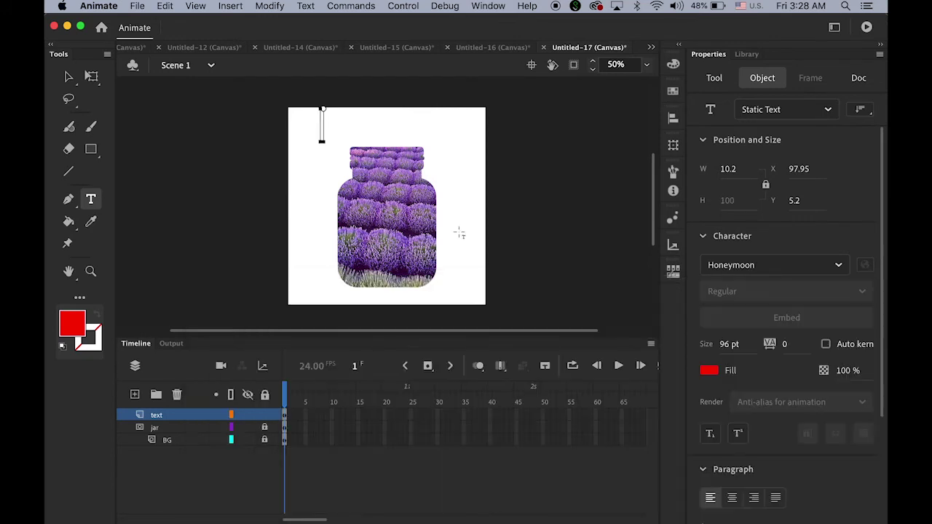
Step: Enter "Lavender Honey" in the text box and leave text editing with the text box selected
text(La)
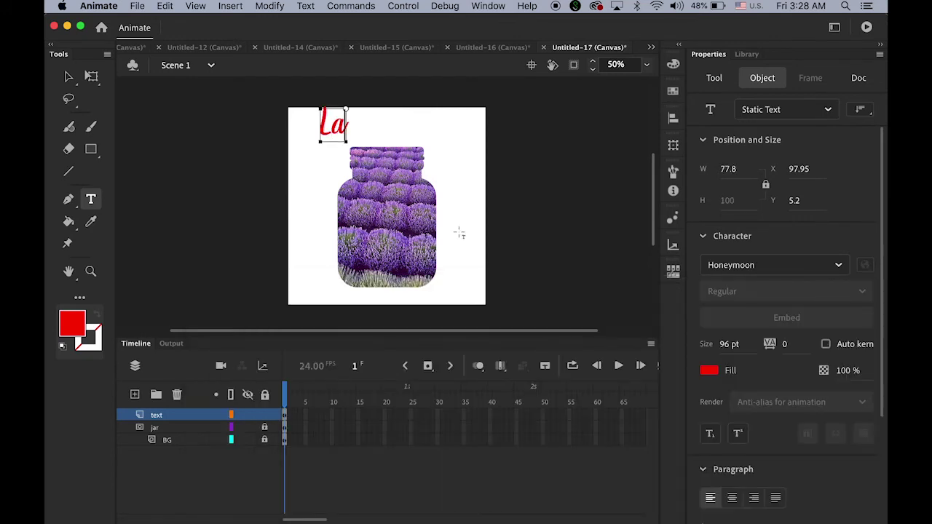
text(vender)
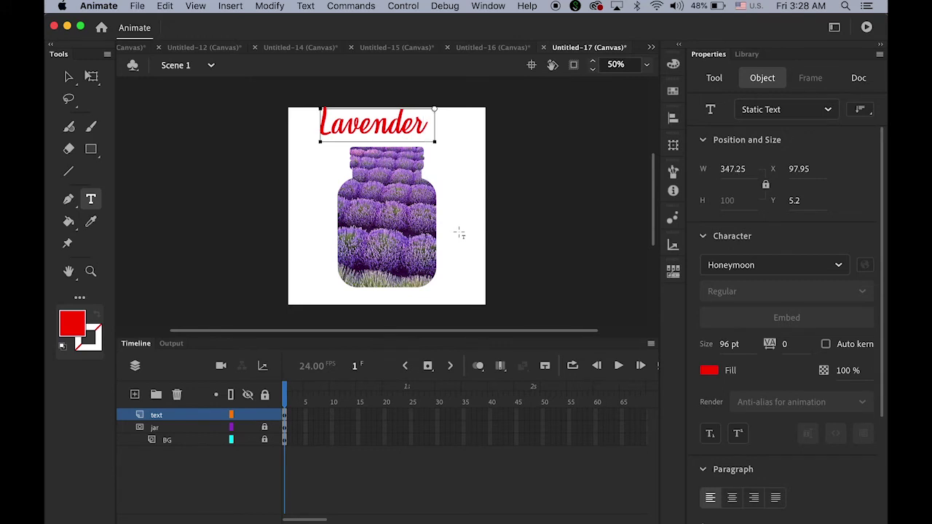
text( Honey)
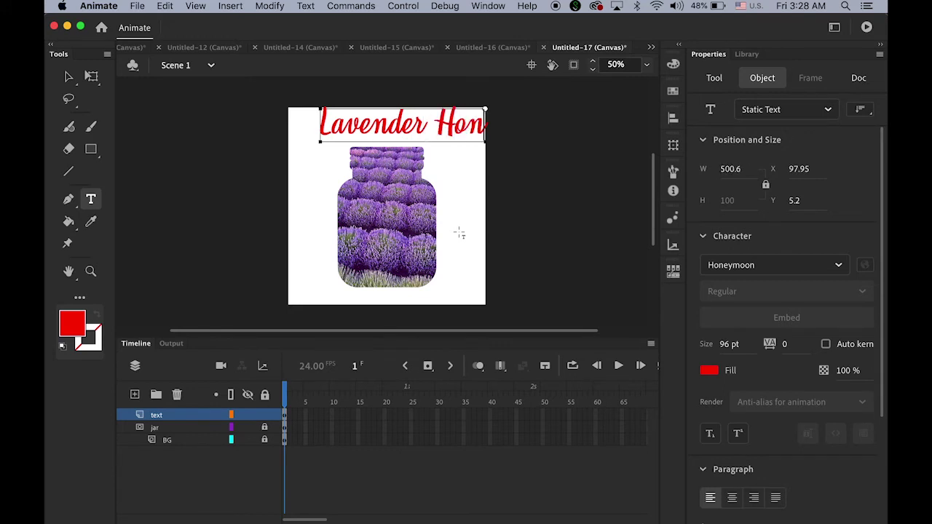
click(69, 76)
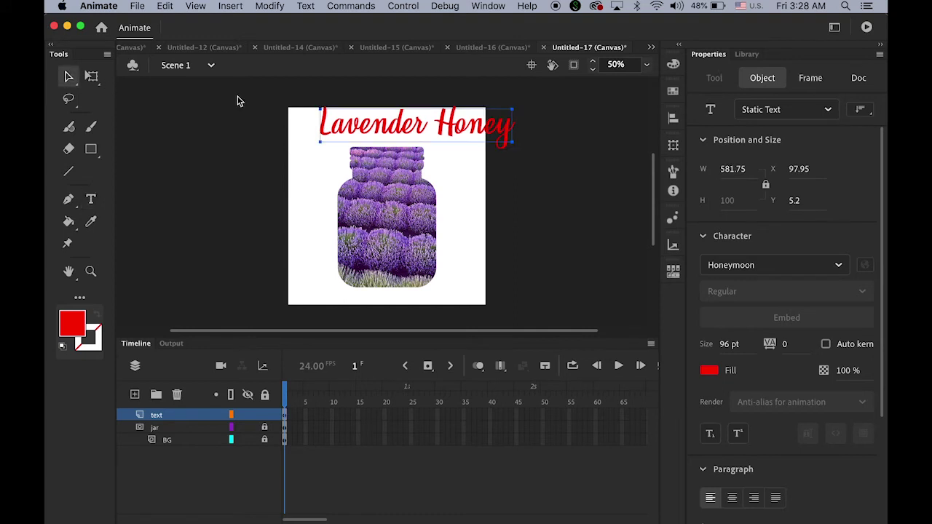
Step: Color the Lavender Honey text magenta (#FF00FF), set its size to 72 pt and center it above the jar
click(709, 370)
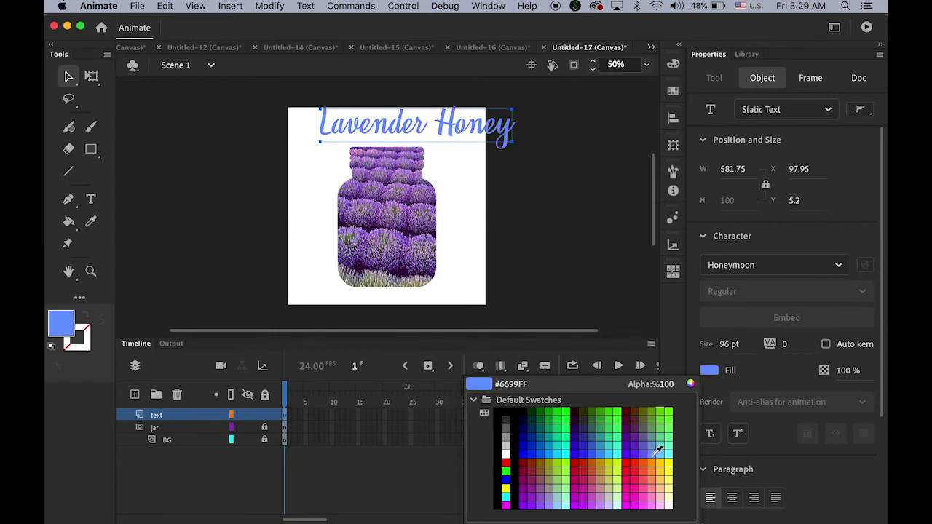
click(506, 503)
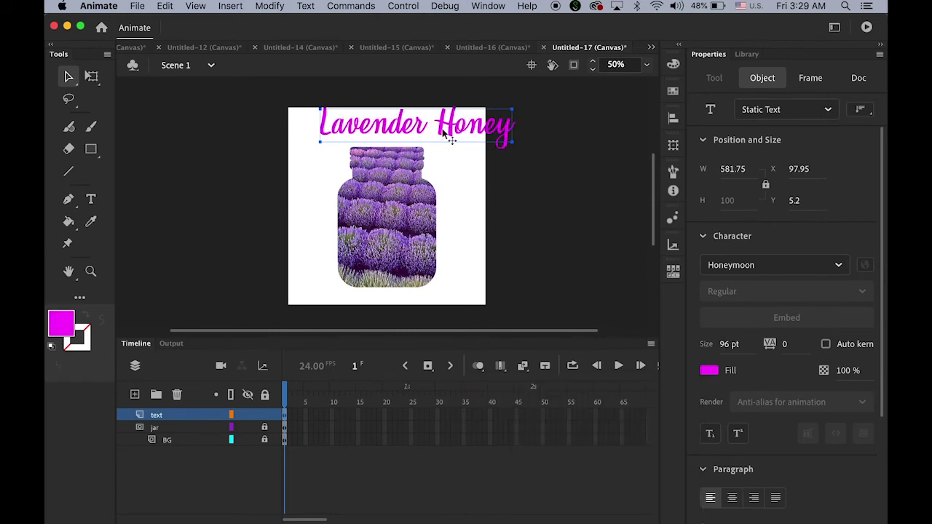
drag(449, 137, 426, 143)
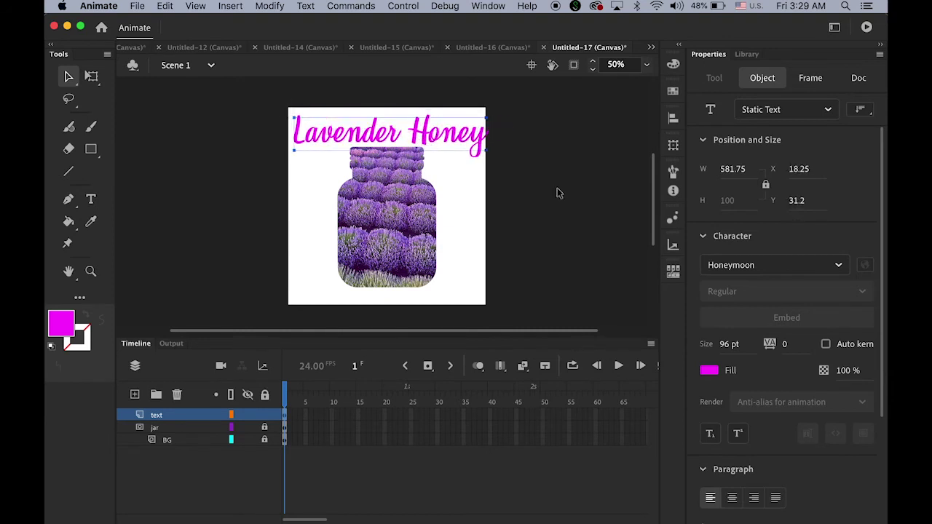
drag(725, 345, 708, 345)
drag(420, 136, 440, 134)
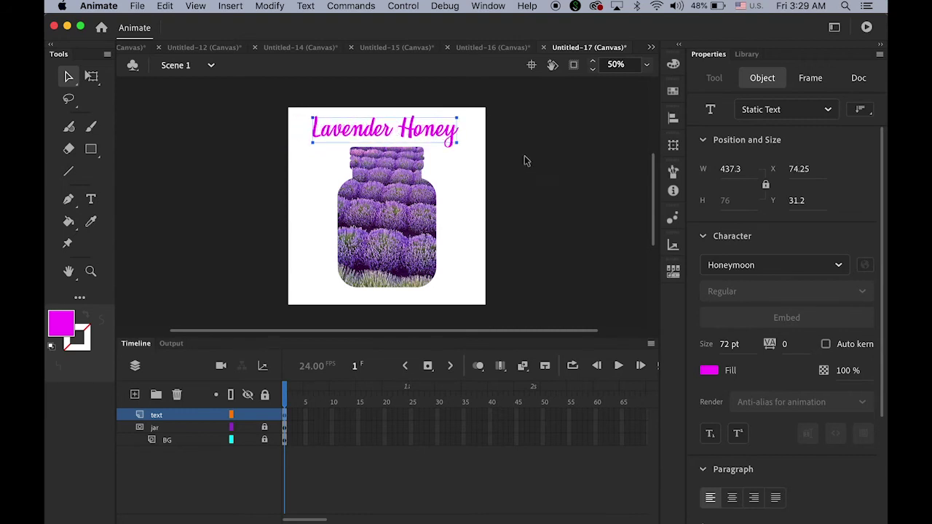
Step: Break the title text apart twice to turn it into shapes, deselect it and test the movie
click(271, 6)
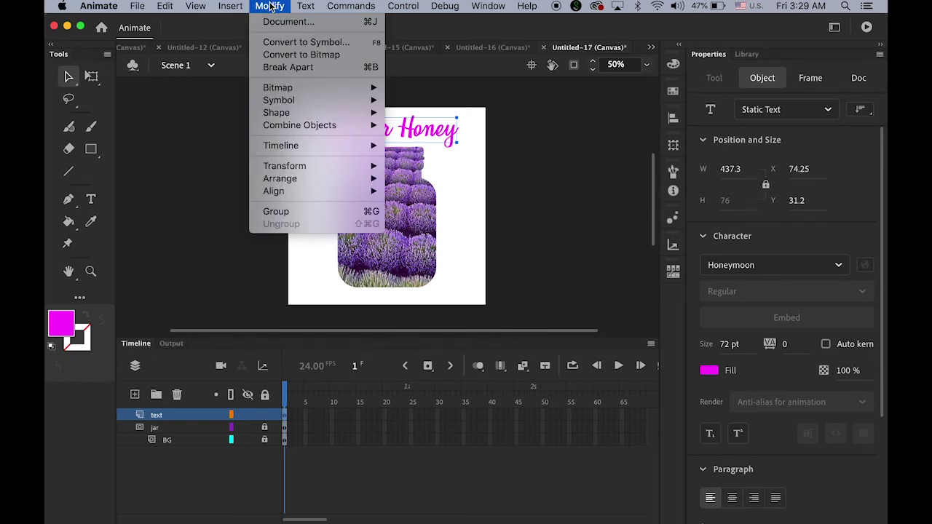
click(309, 66)
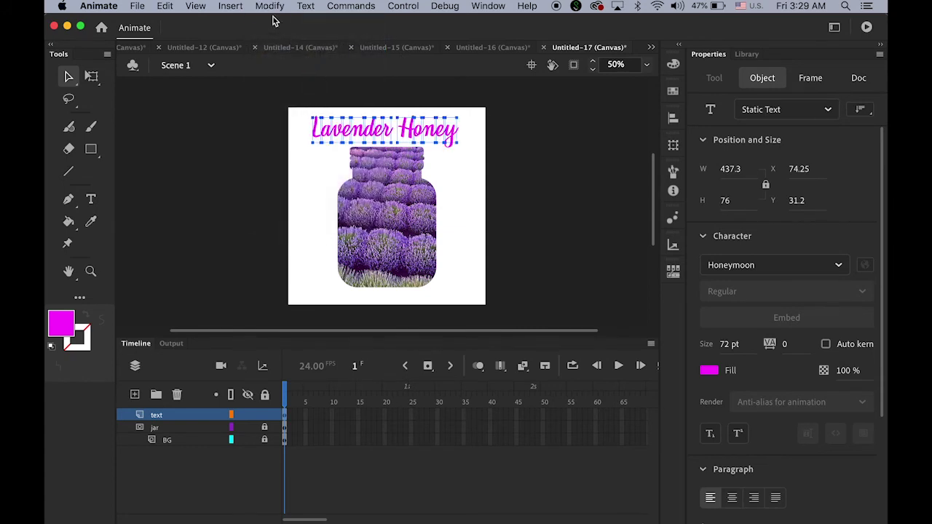
click(269, 6)
click(286, 67)
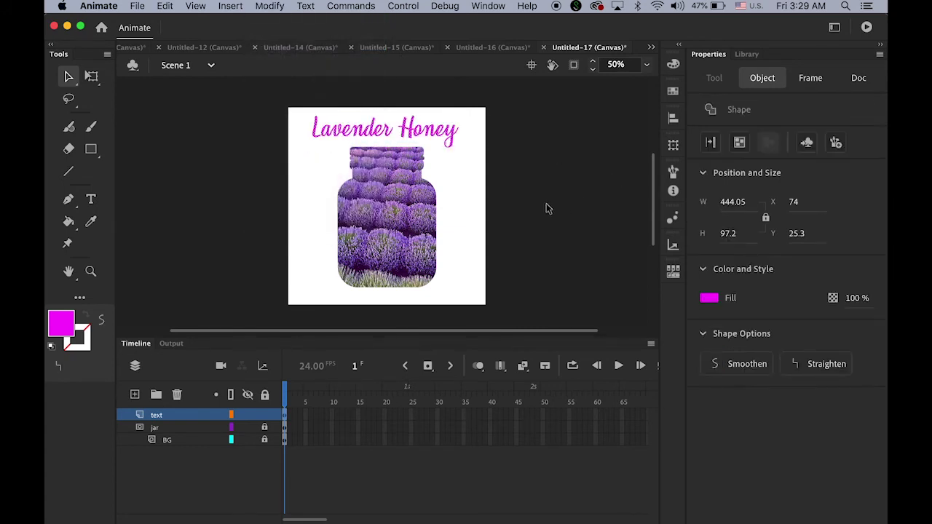
click(579, 220)
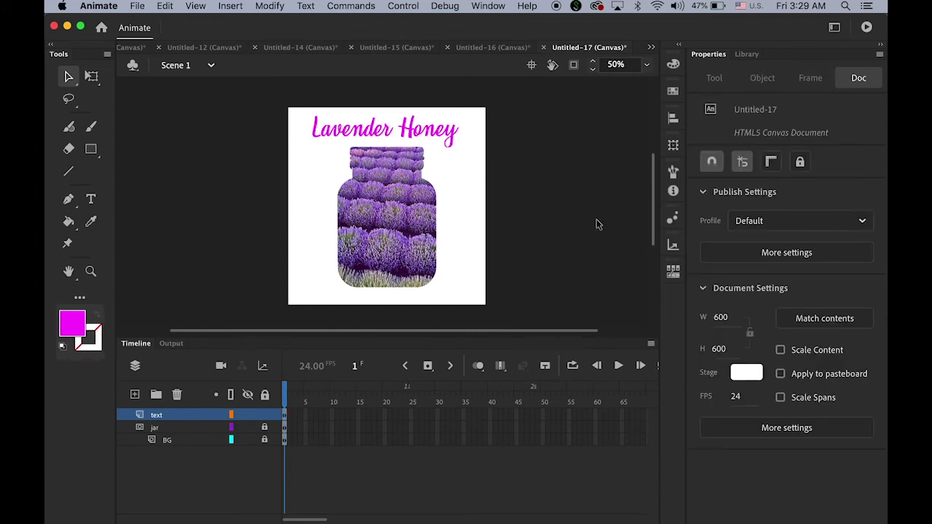
key(super+Return)
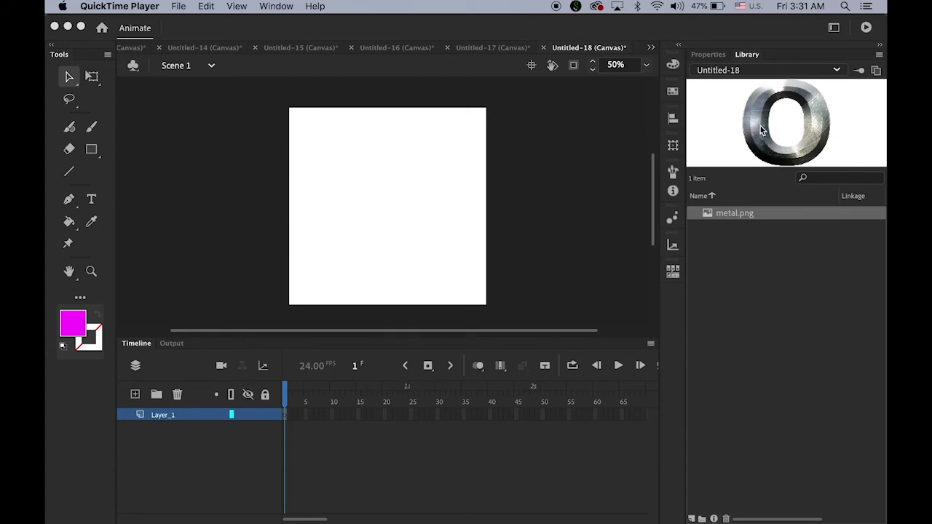
Step: Place metal.png from the Untitled-18 library on the stage and center it
click(787, 159)
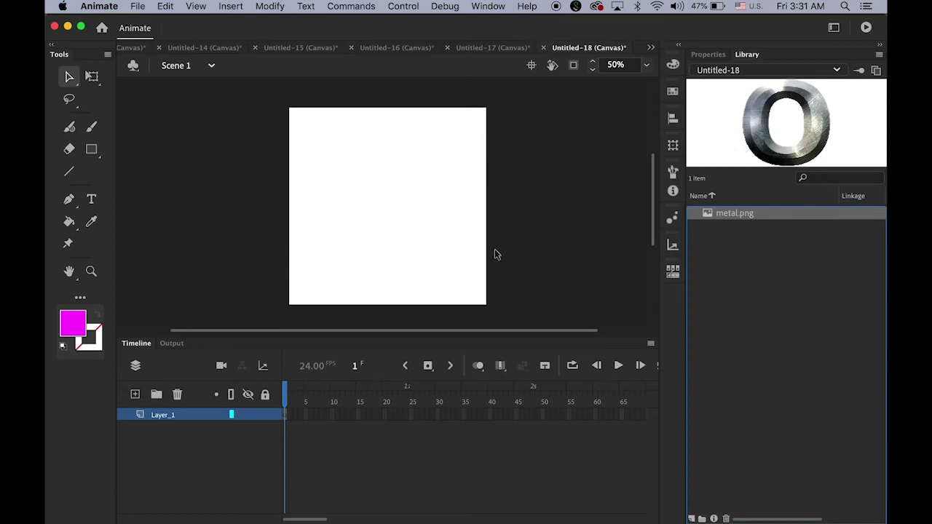
drag(701, 215, 345, 223)
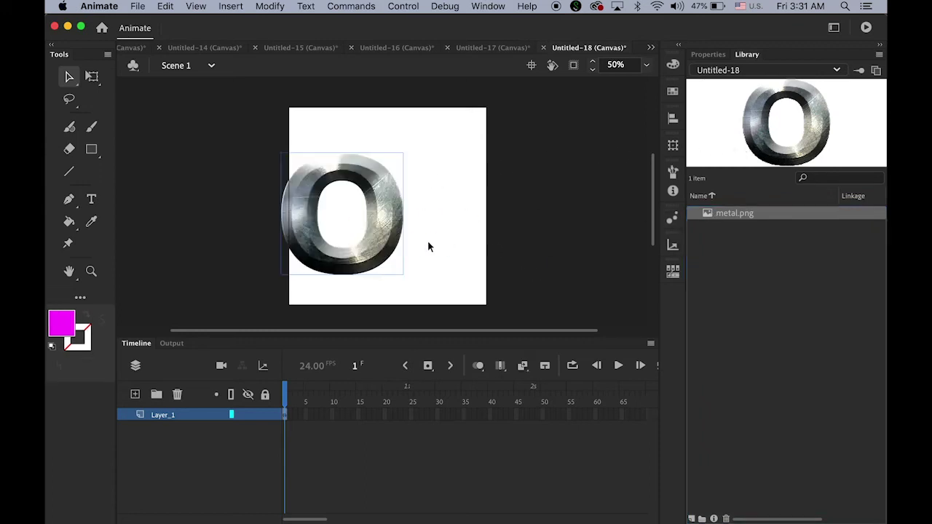
drag(404, 232, 437, 228)
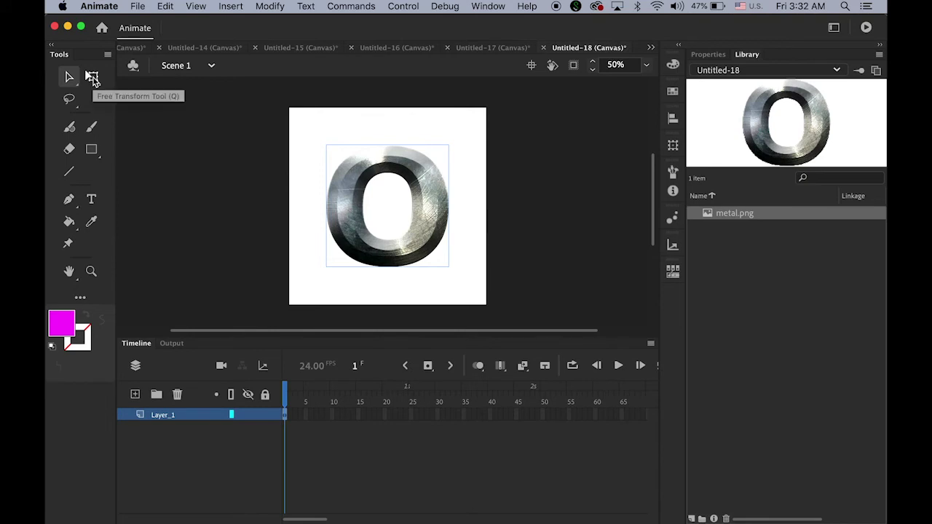
Step: Skew the metal O with the Free Transform tool so its upper edge slants to the right, and deselect it
click(92, 77)
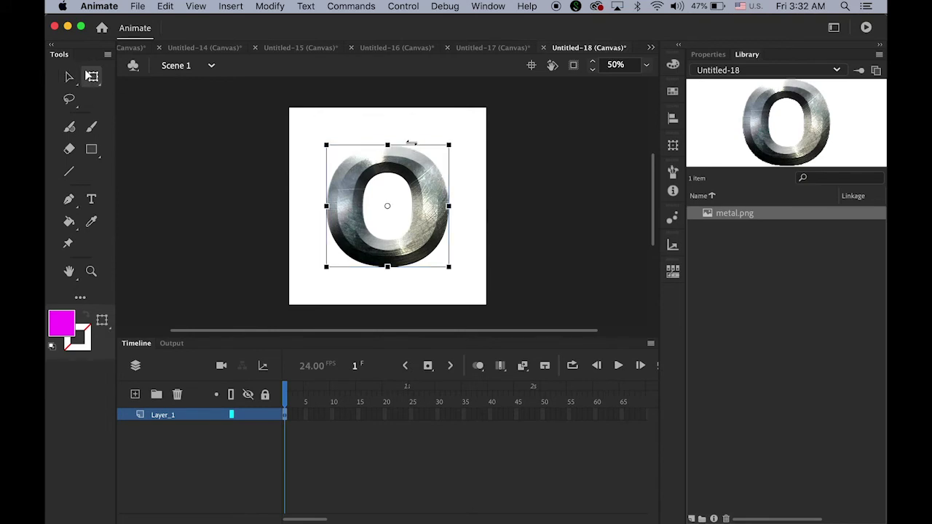
drag(412, 143, 422, 144)
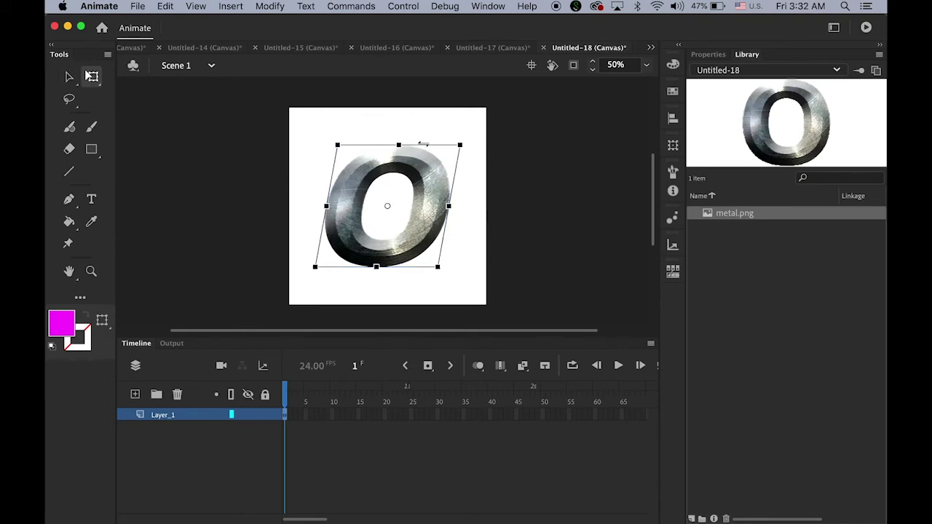
click(69, 77)
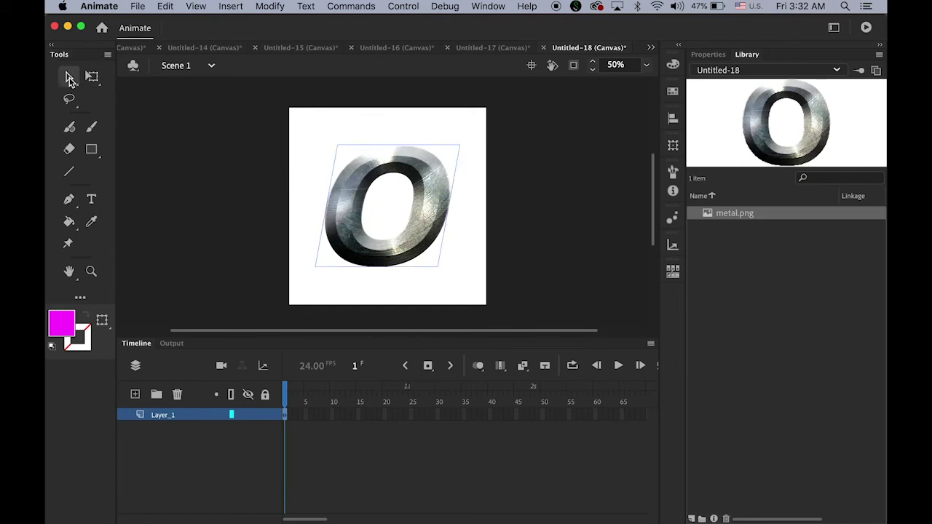
click(260, 162)
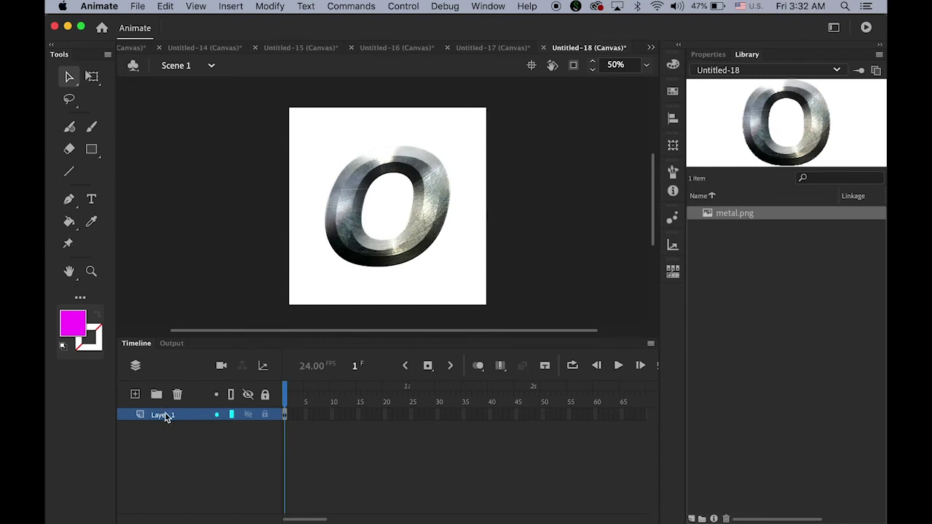
Step: Rename Layer_1 as letter and lock it beneath a newly added layer
double_click(166, 415)
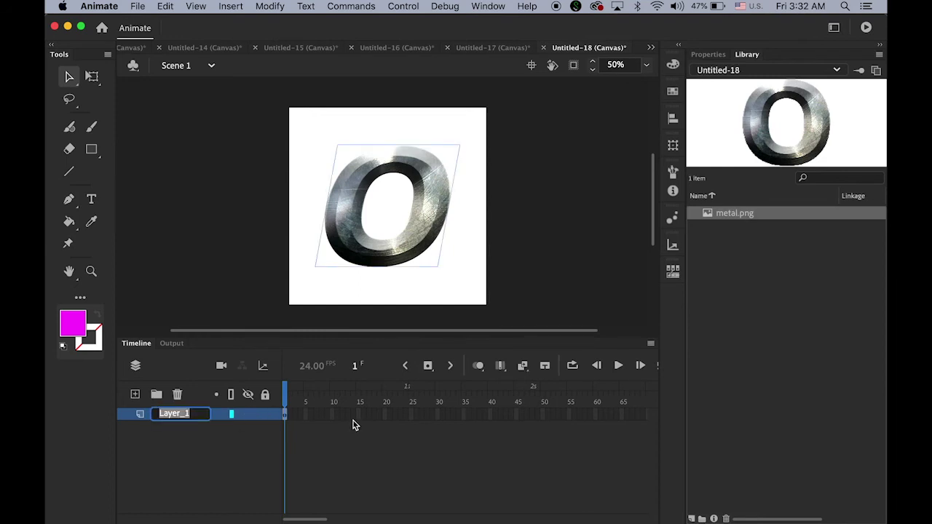
text(letter)
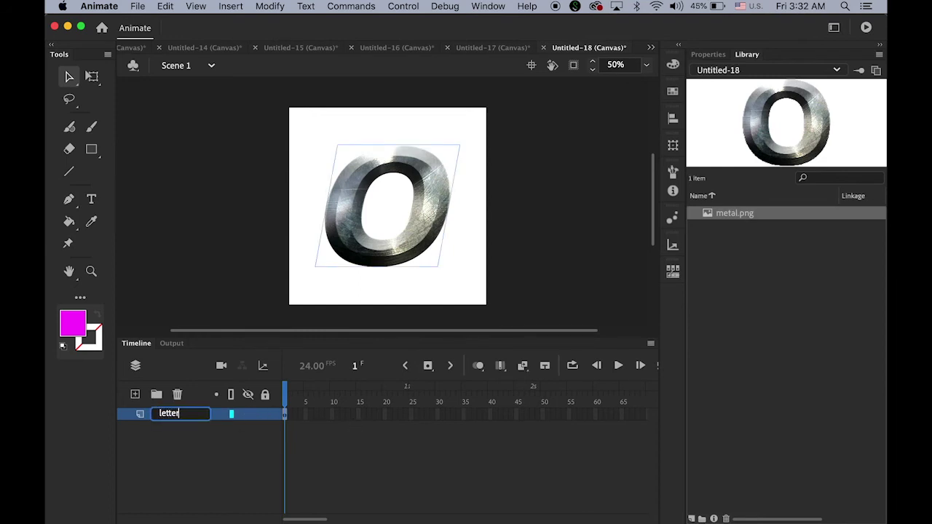
key(Return)
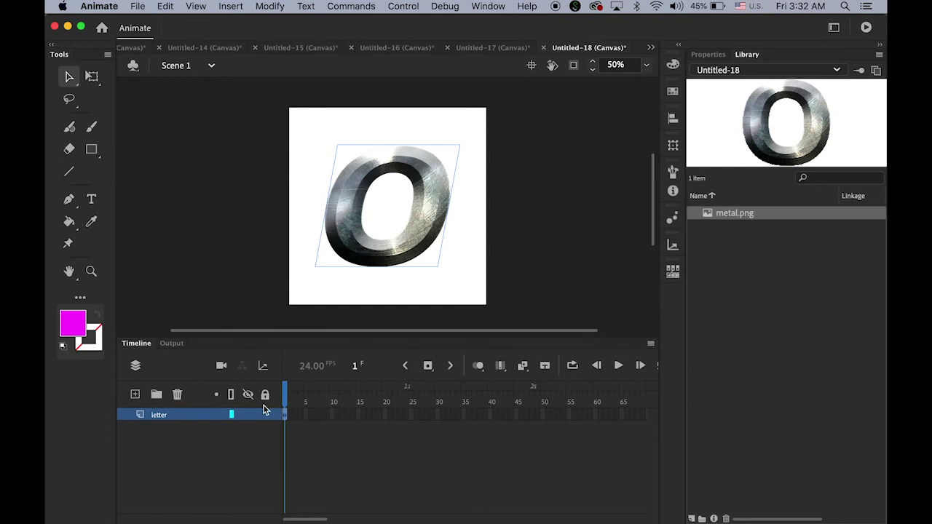
click(135, 394)
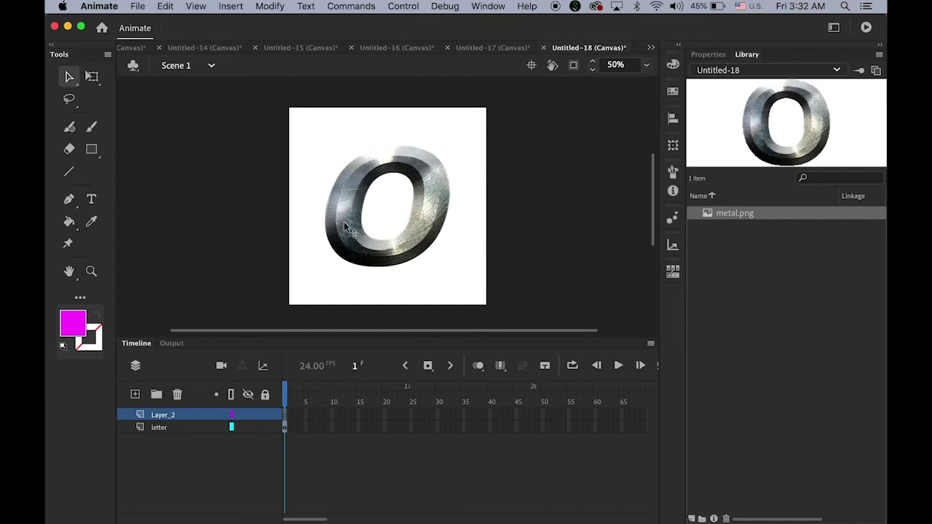
click(265, 428)
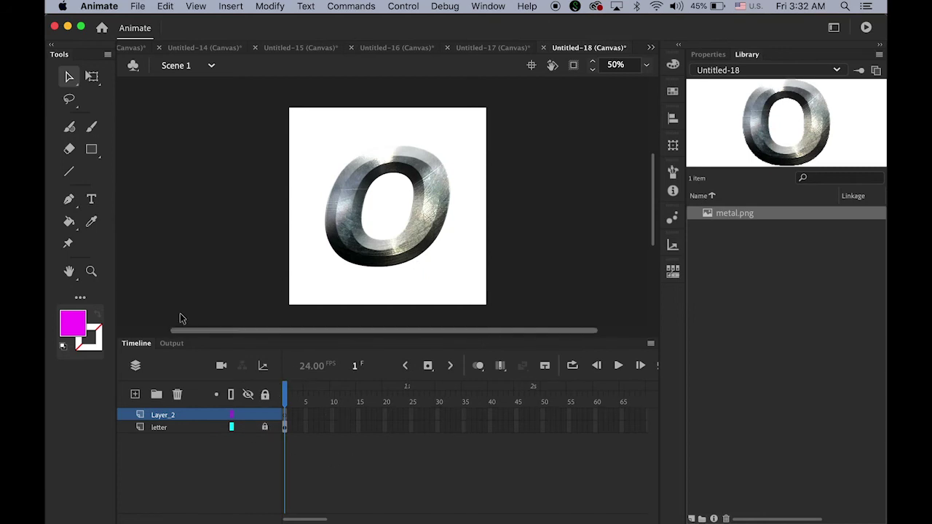
Step: Set up the Pen tool with no fill and a red stroke, and show its tool properties
click(78, 329)
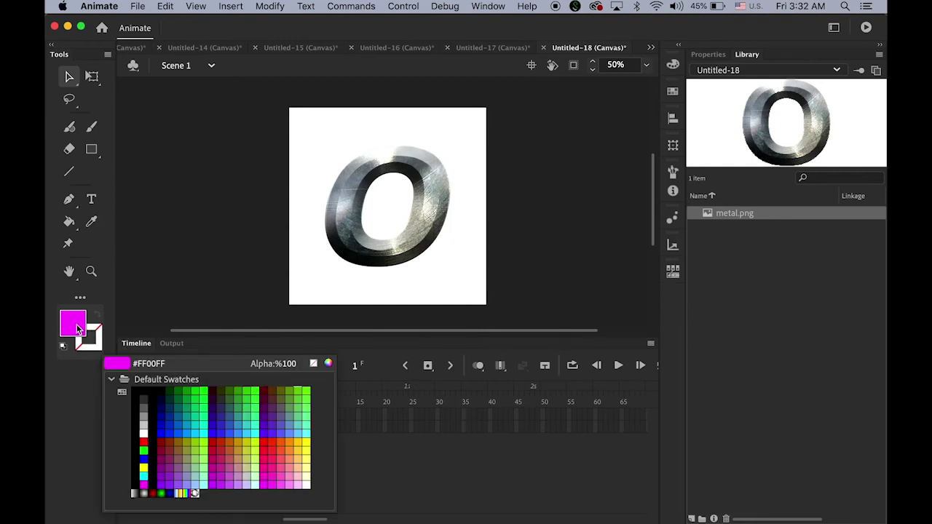
click(314, 364)
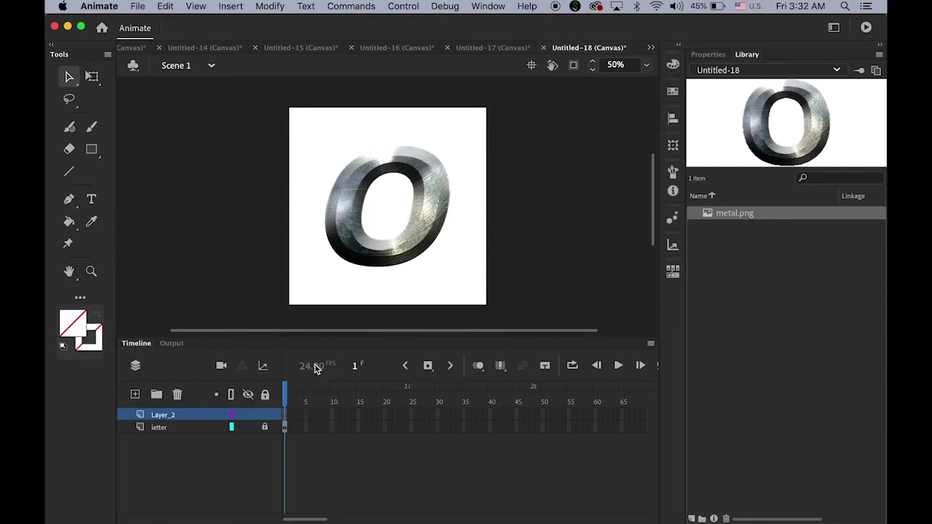
click(95, 347)
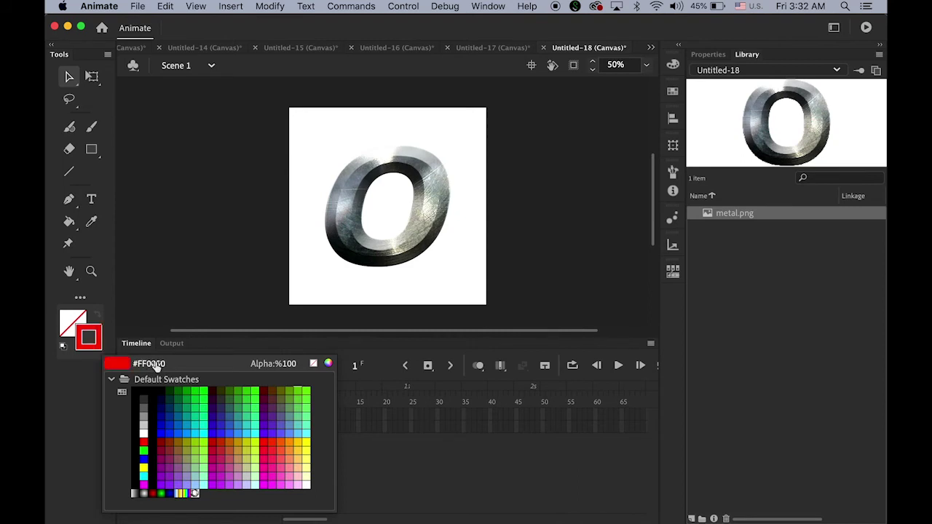
click(144, 441)
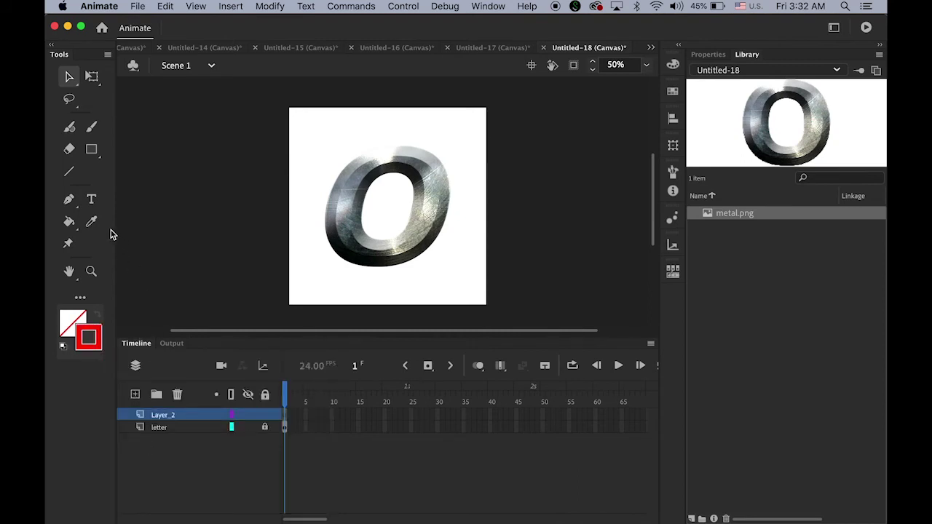
click(69, 202)
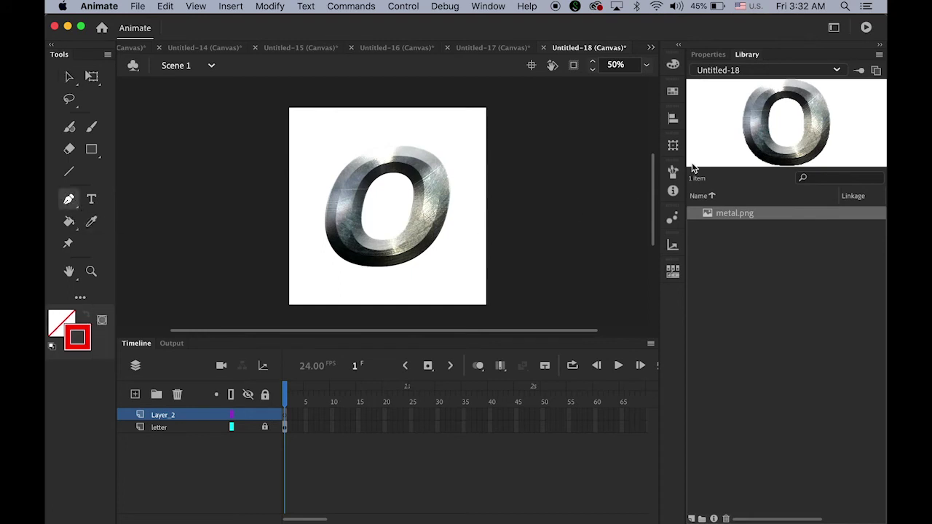
click(708, 54)
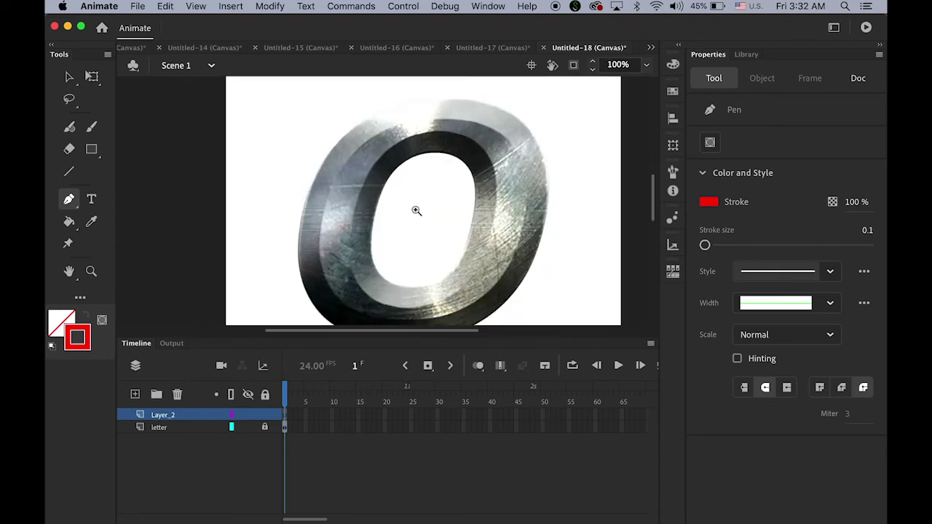
Step: Trace the outer edge of the O's front face on Layer_2 as a closed four-point curved Pen path at 100% zoom
key(super+1)
drag(401, 204, 337, 158)
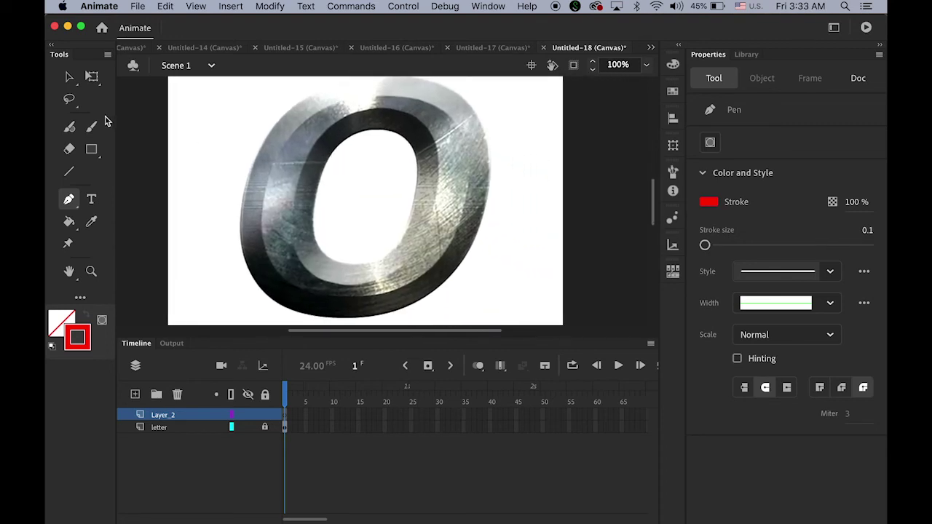
click(376, 95)
drag(461, 209, 428, 340)
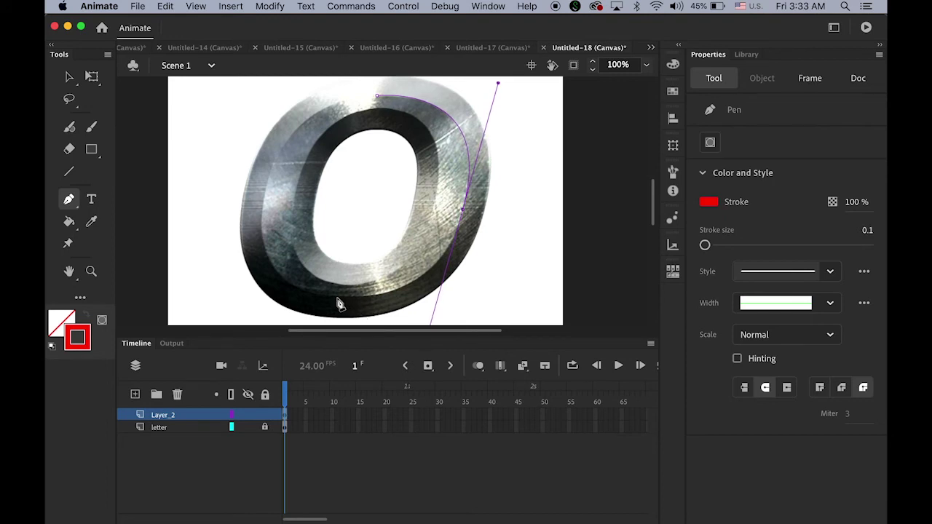
mouse_move(337, 299)
mouse_down()
mouse_move(306, 306)
mouse_move(323, 302)
mouse_up()
key(super+z)
click(463, 210)
drag(334, 297, 222, 284)
click(333, 296)
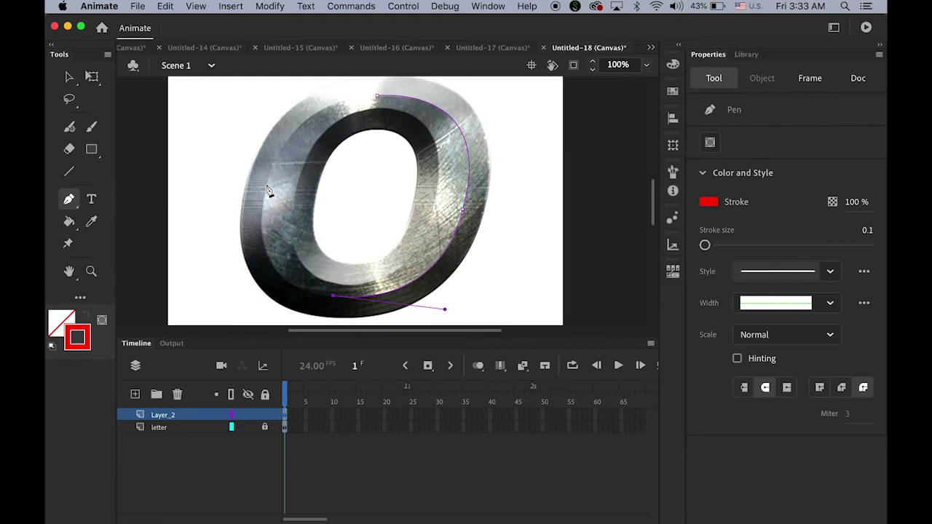
drag(267, 183, 297, 83)
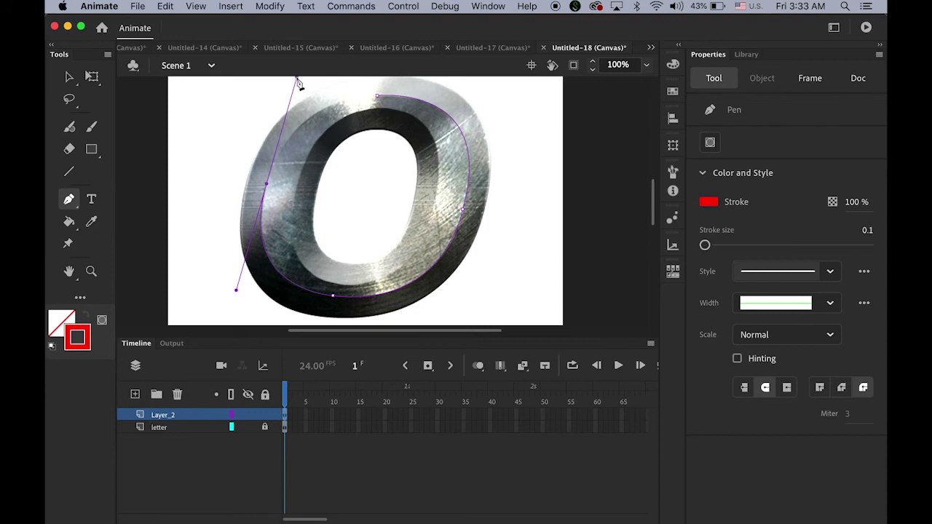
click(266, 183)
drag(377, 95, 473, 98)
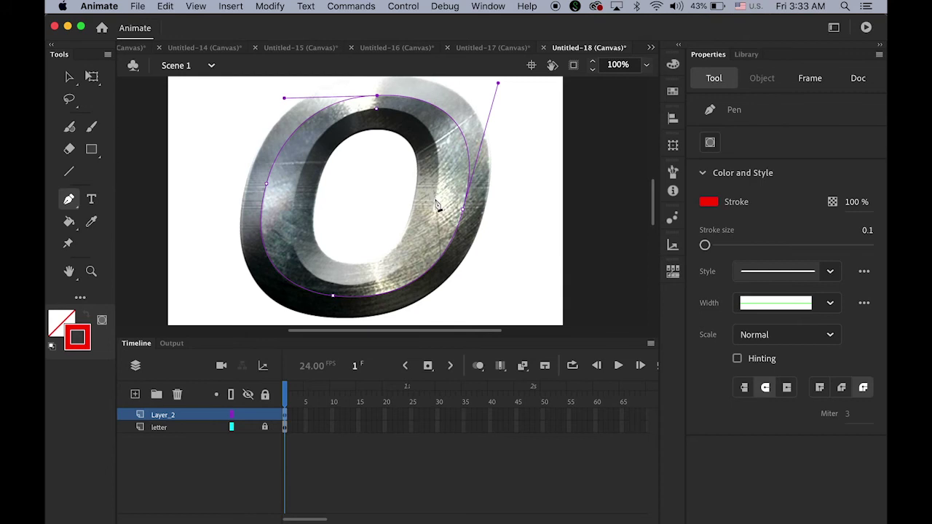
Step: Trace the inner edge of the O's front face as a closed four-point curved Pen path on Layer_2
drag(435, 200, 411, 300)
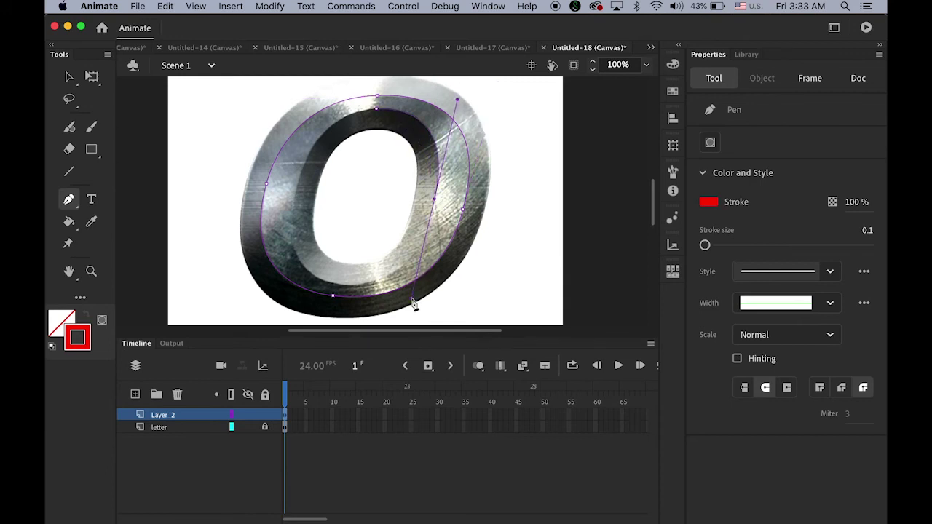
click(436, 201)
drag(335, 283, 251, 275)
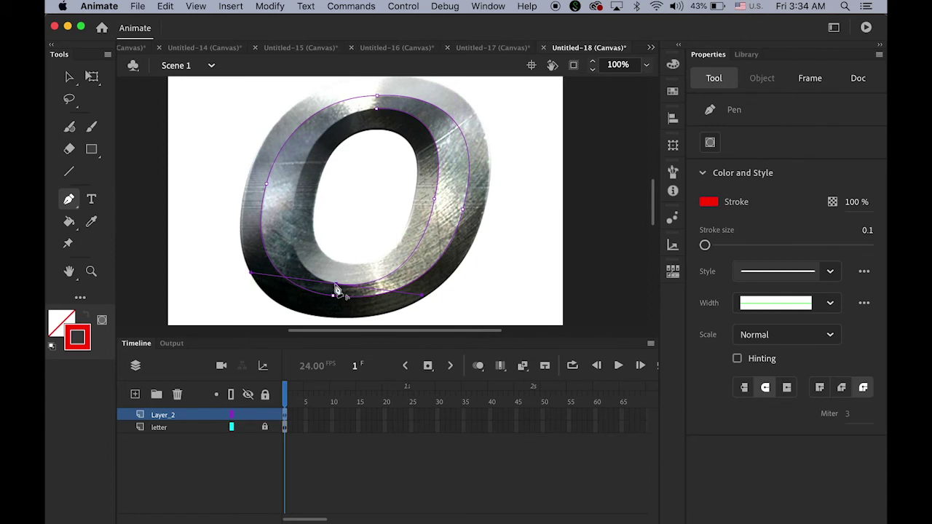
click(338, 290)
drag(298, 180, 328, 91)
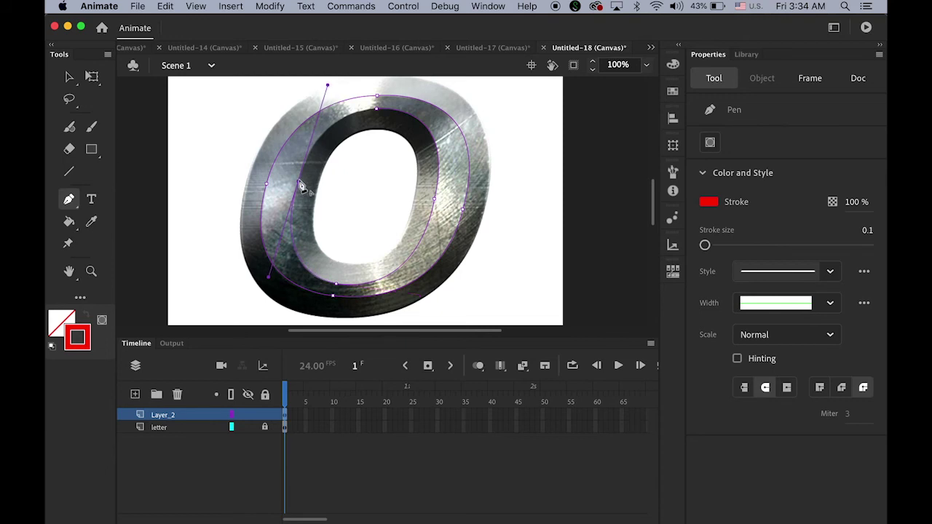
click(298, 181)
click(315, 110)
drag(458, 99, 437, 179)
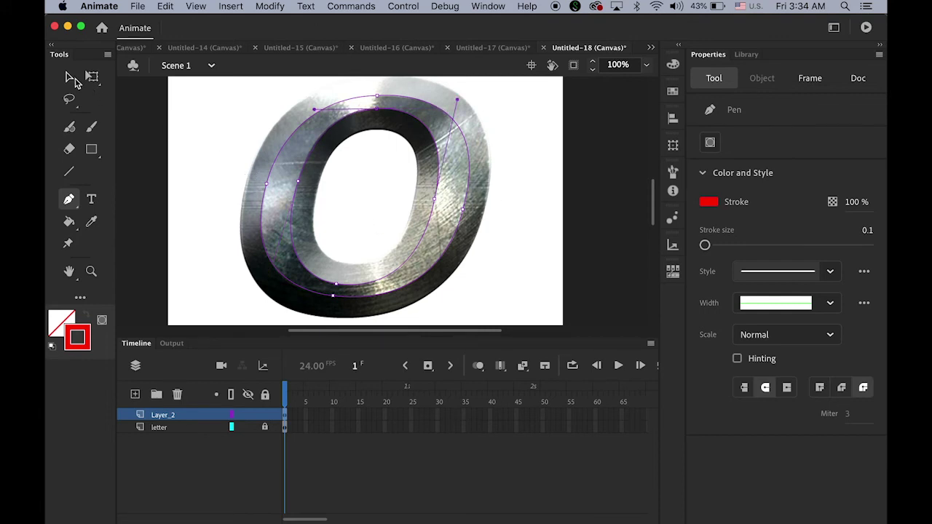
Step: Fill the ring between the two traced outlines with blue using the Paint Bucket, and deselect the artwork
click(71, 79)
mouse_move(220, 86)
mouse_down()
mouse_move(522, 318)
mouse_move(505, 304)
mouse_move(510, 321)
mouse_up()
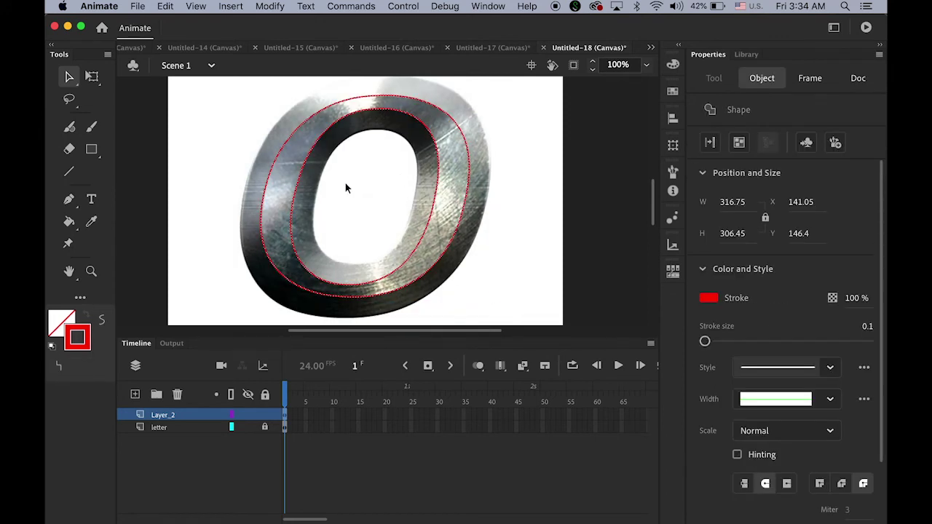
click(62, 321)
click(165, 413)
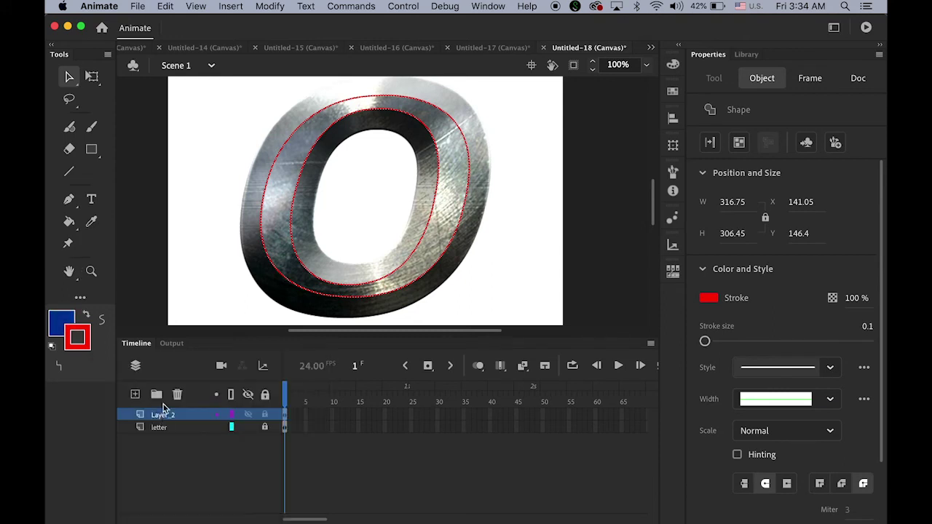
click(69, 225)
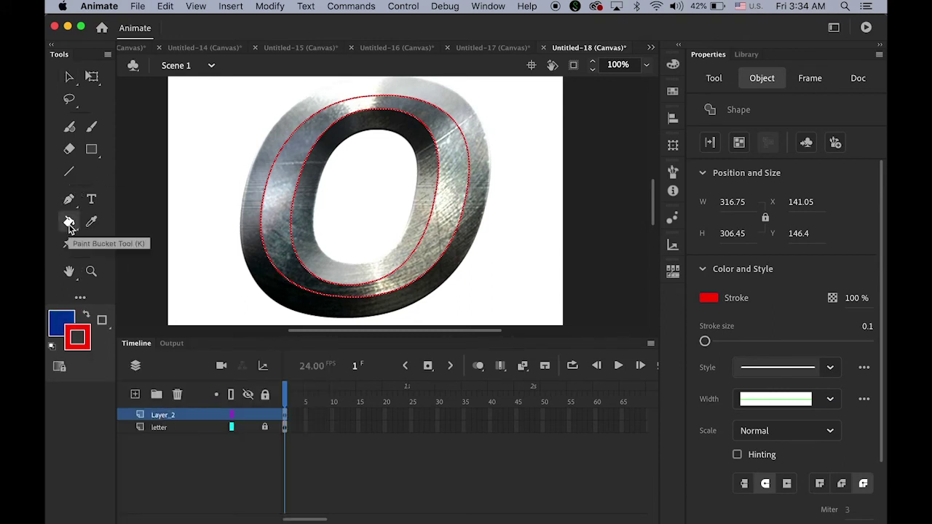
click(286, 193)
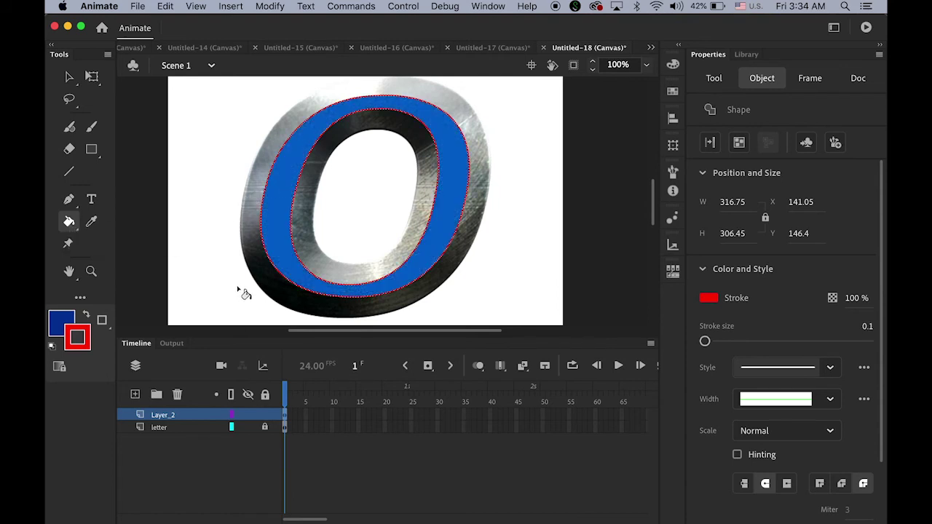
click(69, 78)
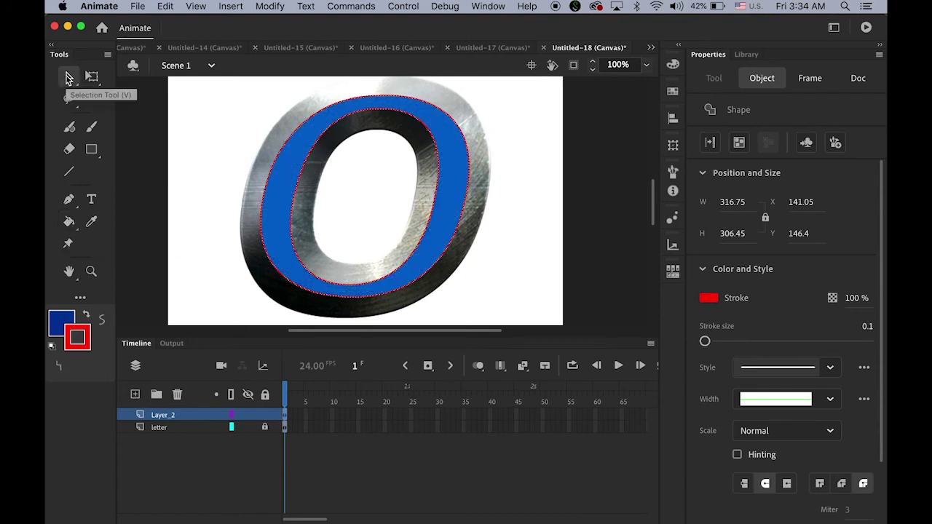
click(258, 175)
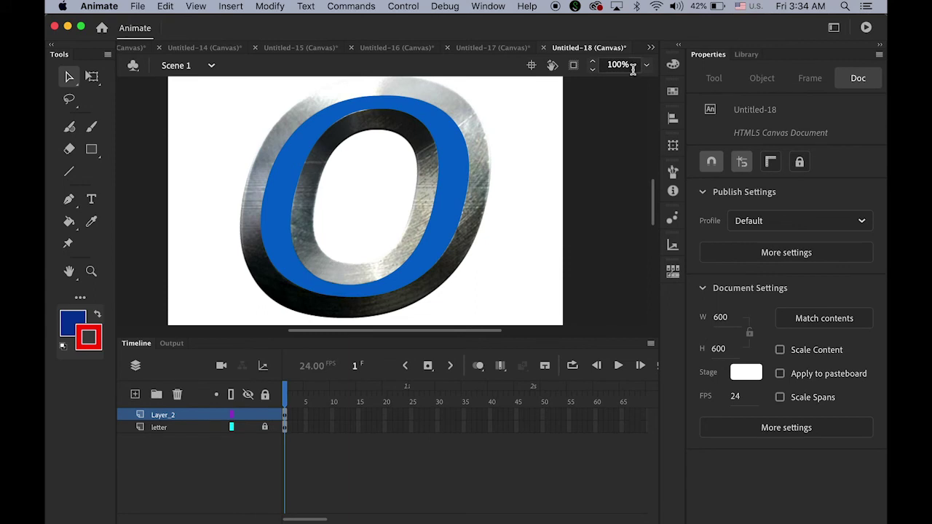
Step: Rename Layer_2 as masking with the stage shown at 50% zoom, and deselect its shape
click(548, 66)
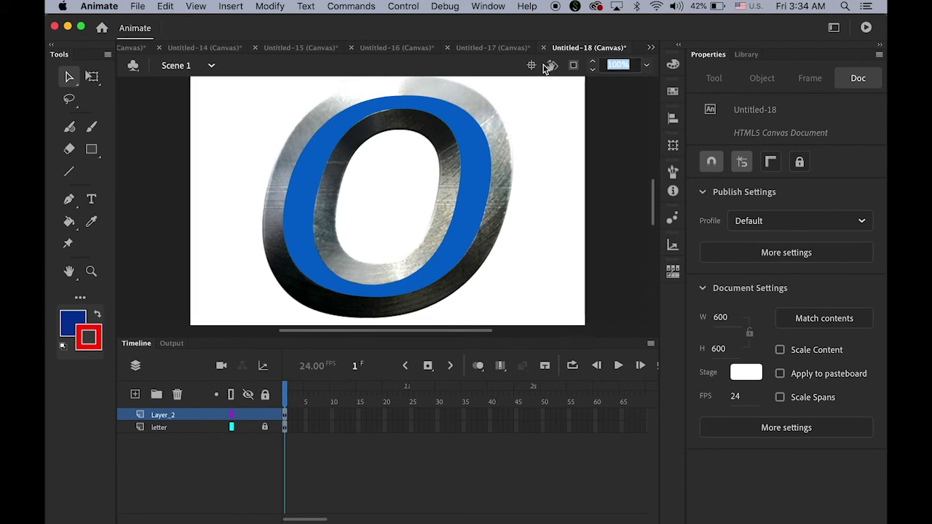
text(50)
key(Return)
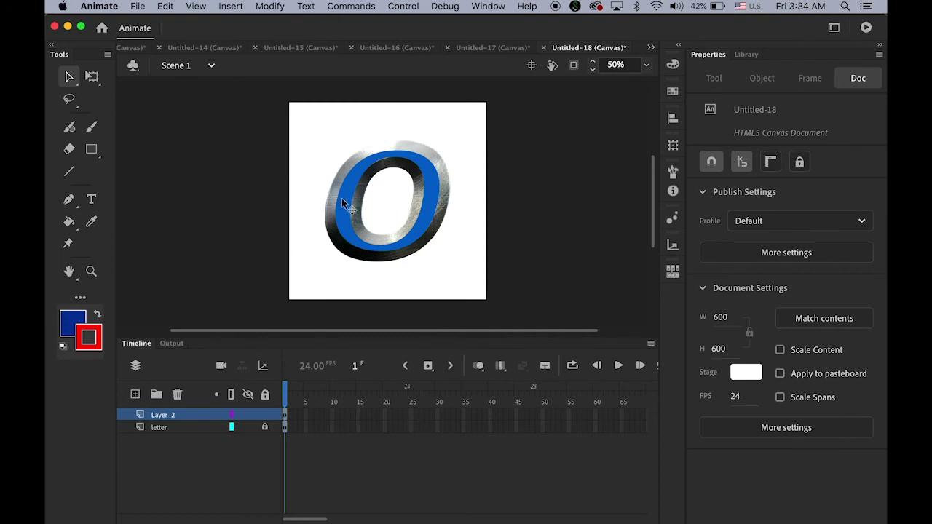
click(167, 419)
double_click(166, 417)
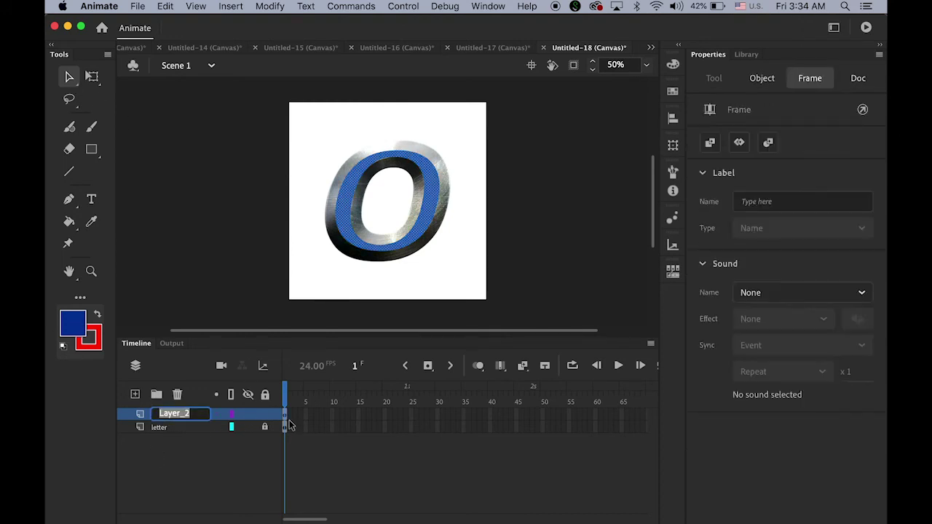
text(masking)
key(Return)
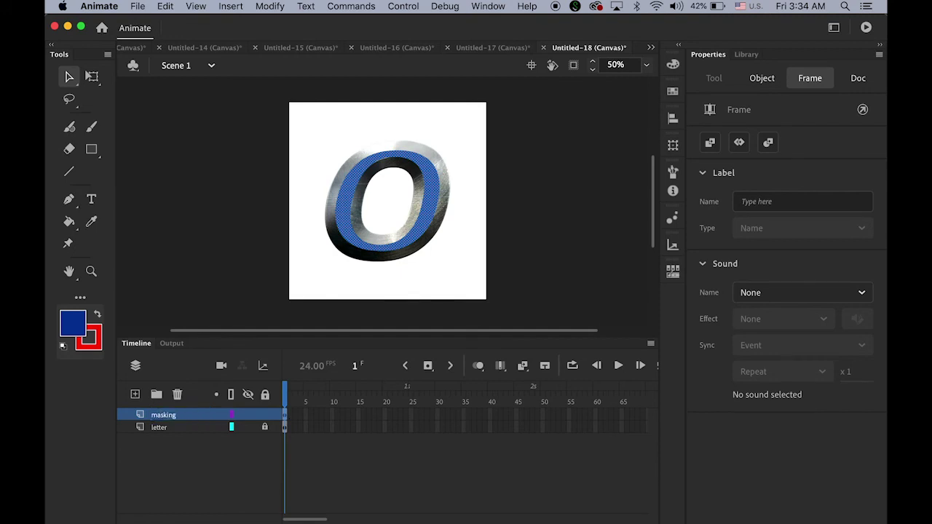
click(232, 236)
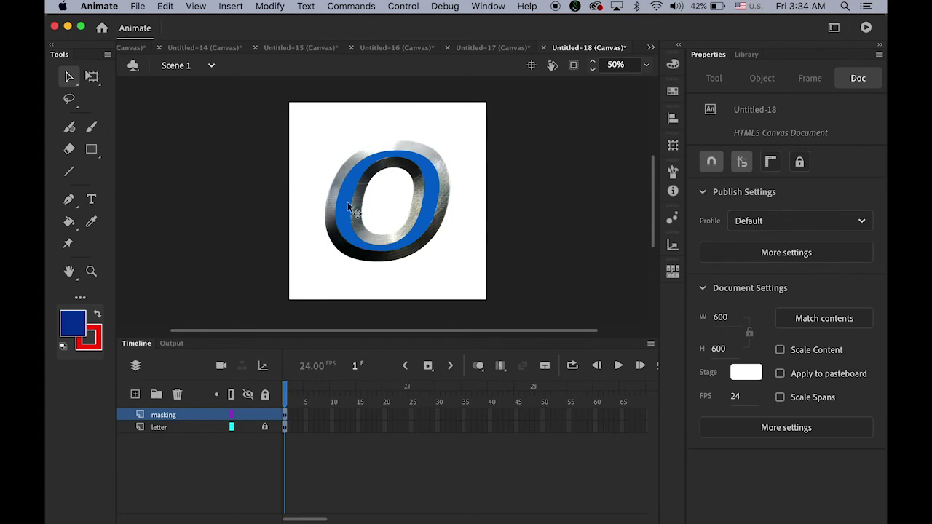
Step: Add a new layer between masking and letter, and name it light
click(134, 394)
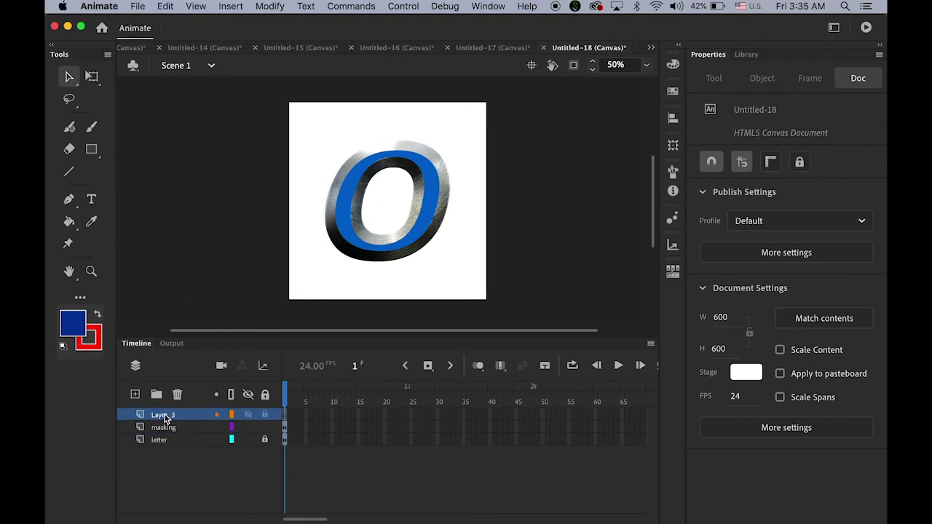
drag(164, 417, 173, 438)
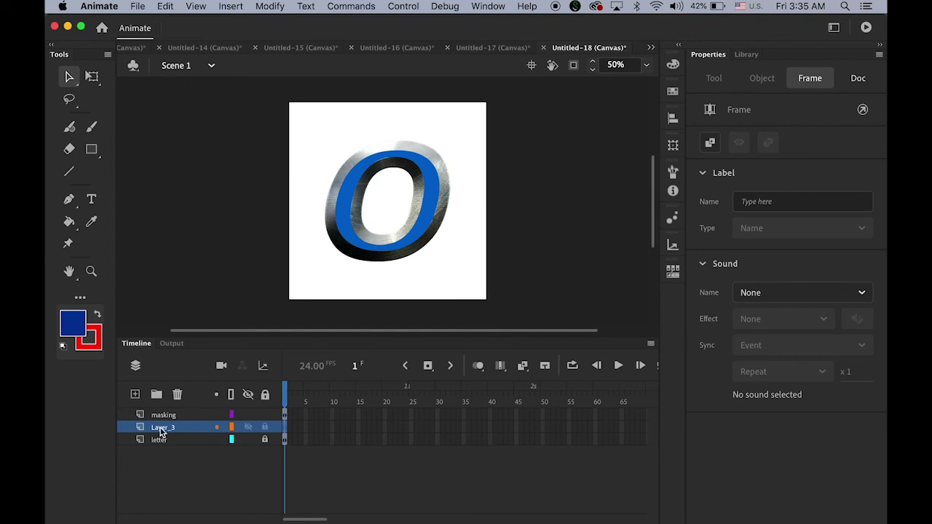
double_click(162, 428)
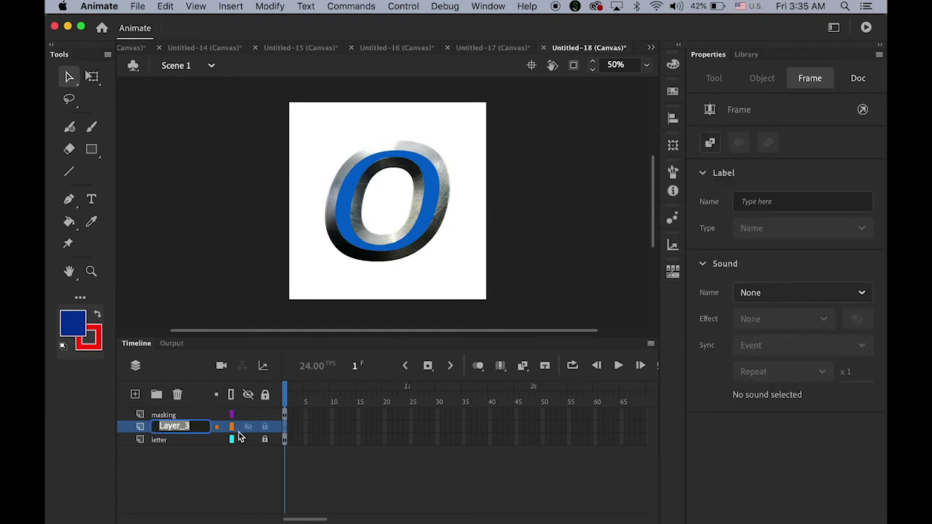
key(BackSpace)
key(Return)
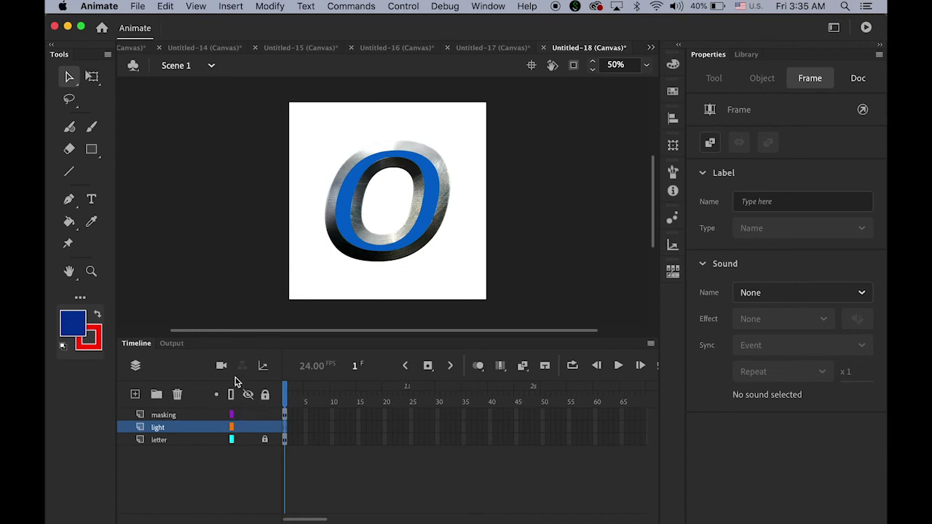
Step: Draw a tall rectangle about 52 by 558 px just left of the stage on the light layer, with no stroke and a white-to-black linear gradient fill
click(100, 345)
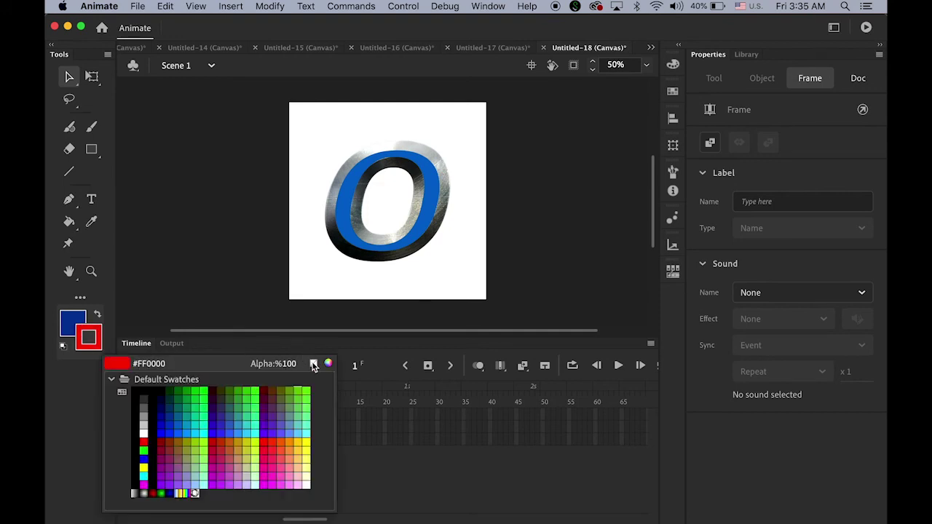
click(314, 366)
click(72, 322)
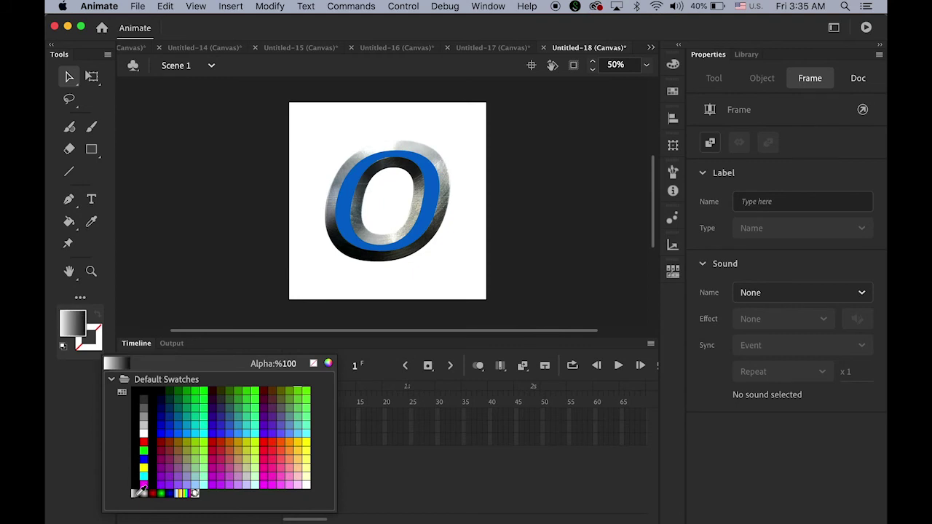
click(139, 494)
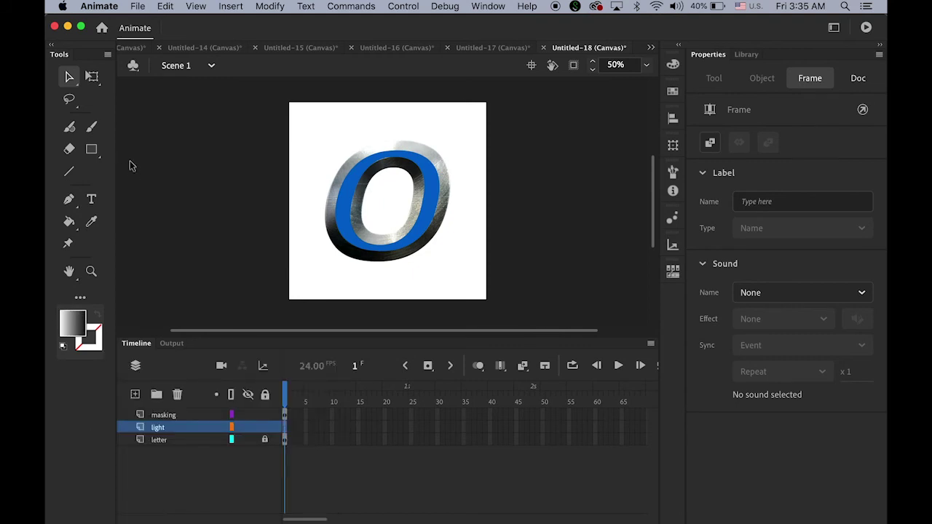
click(91, 149)
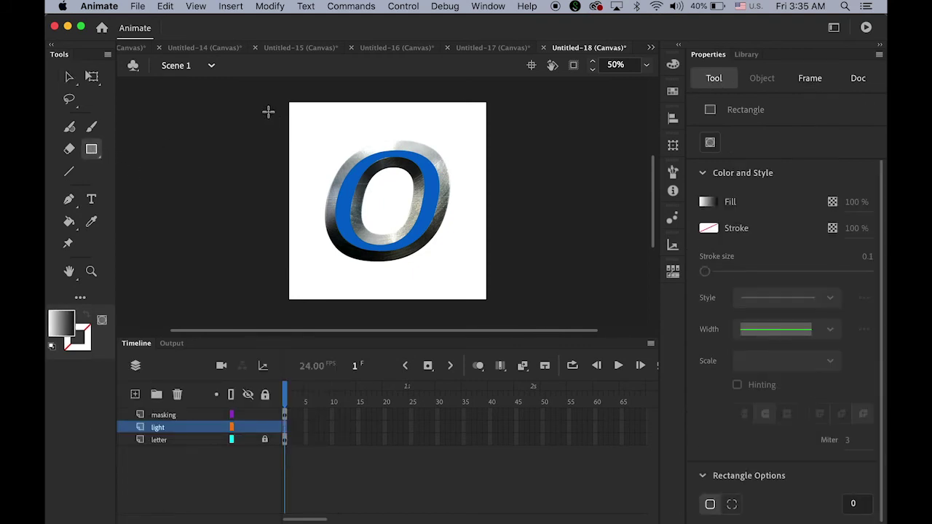
drag(269, 109, 285, 293)
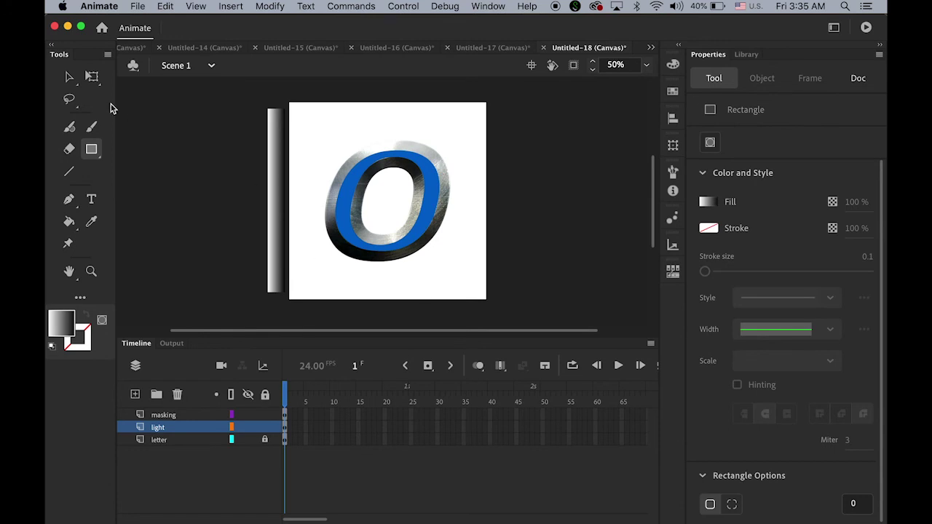
Step: Add a middle stop to the rectangle's linear gradient, and make the middle and right-end stops white (FFFFFF)
click(69, 77)
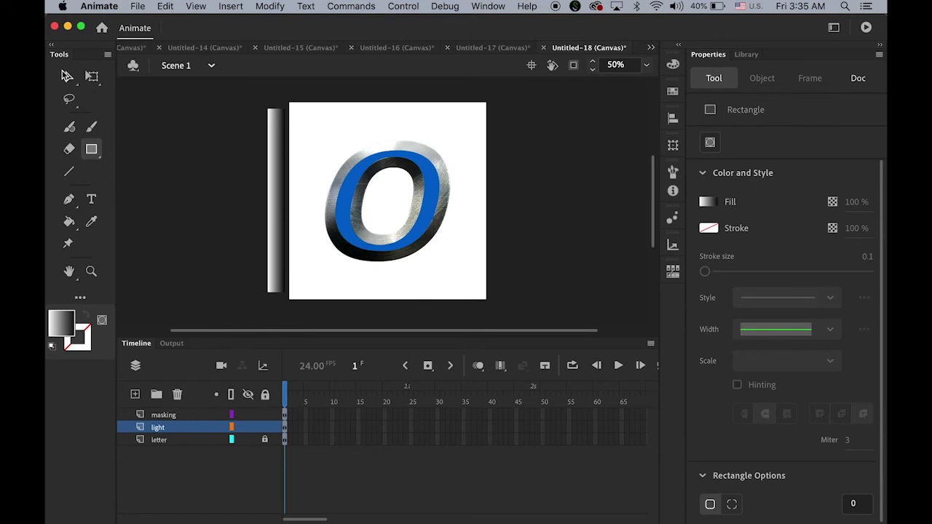
click(276, 194)
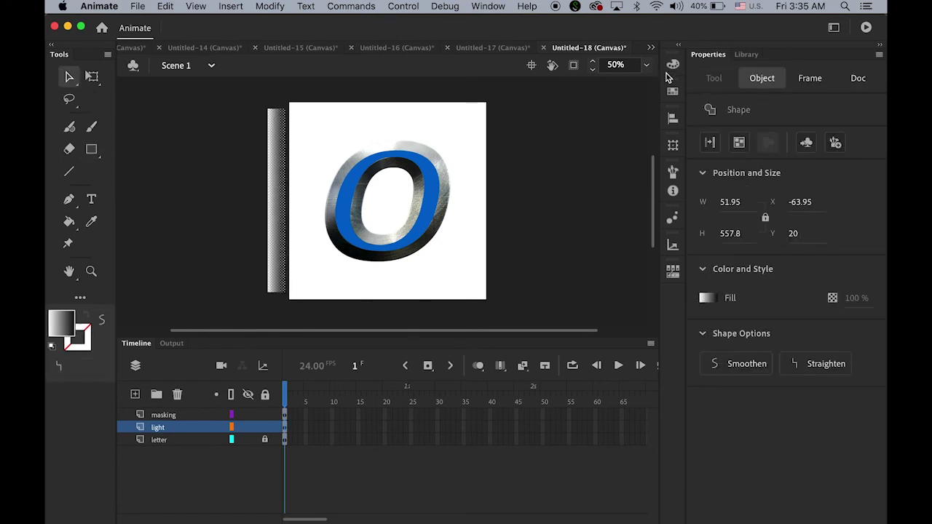
click(672, 66)
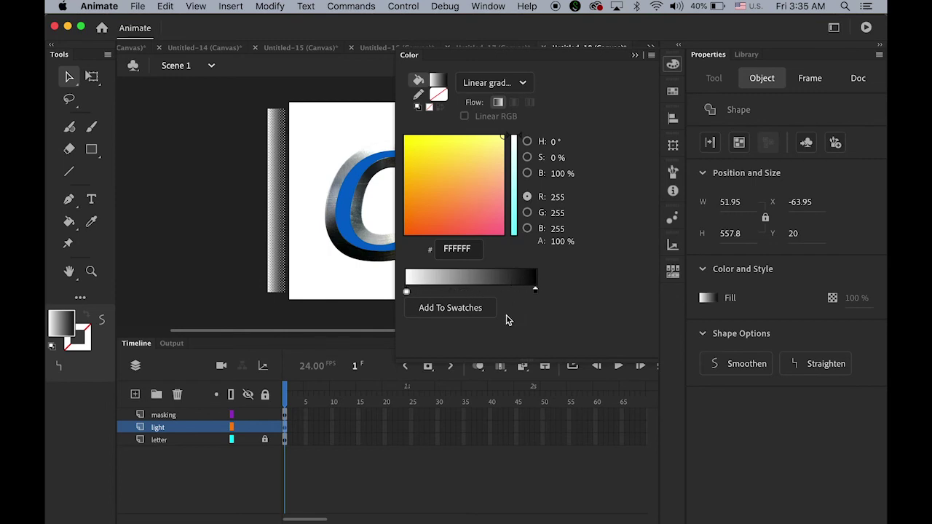
click(467, 290)
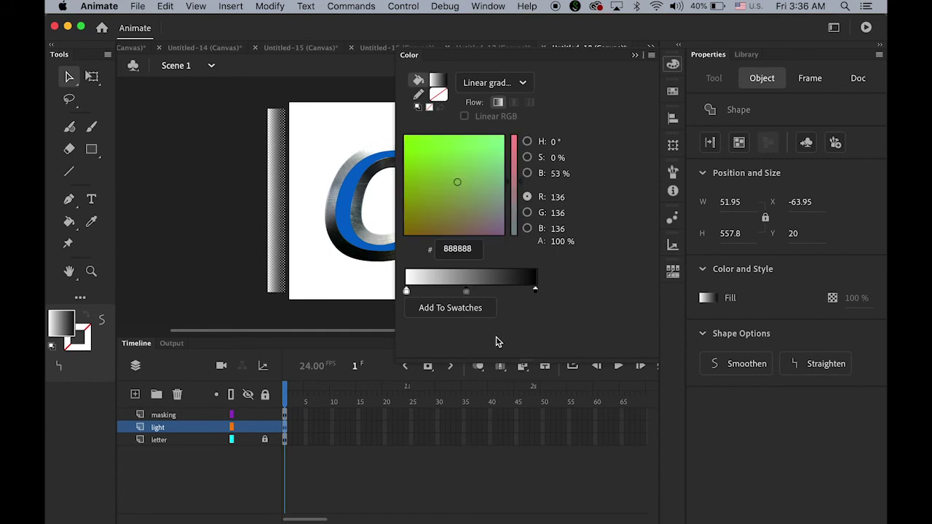
double_click(466, 291)
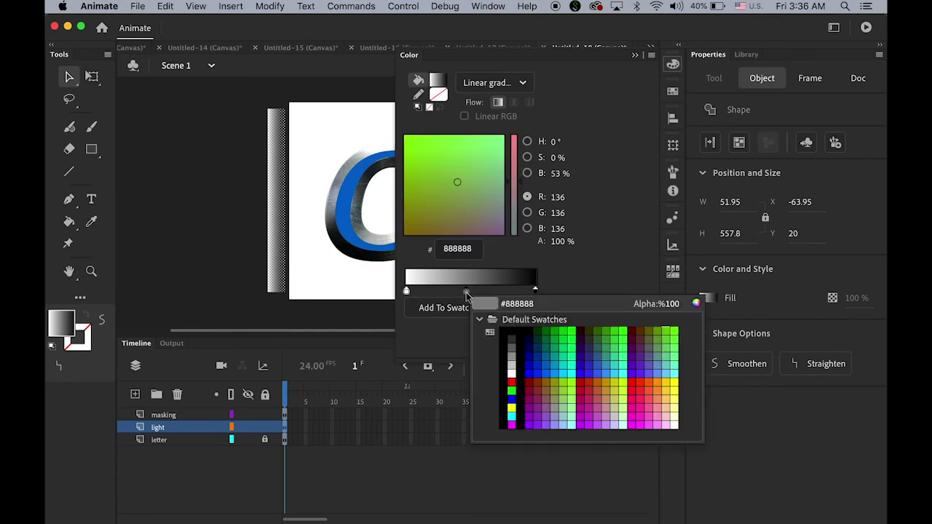
click(511, 374)
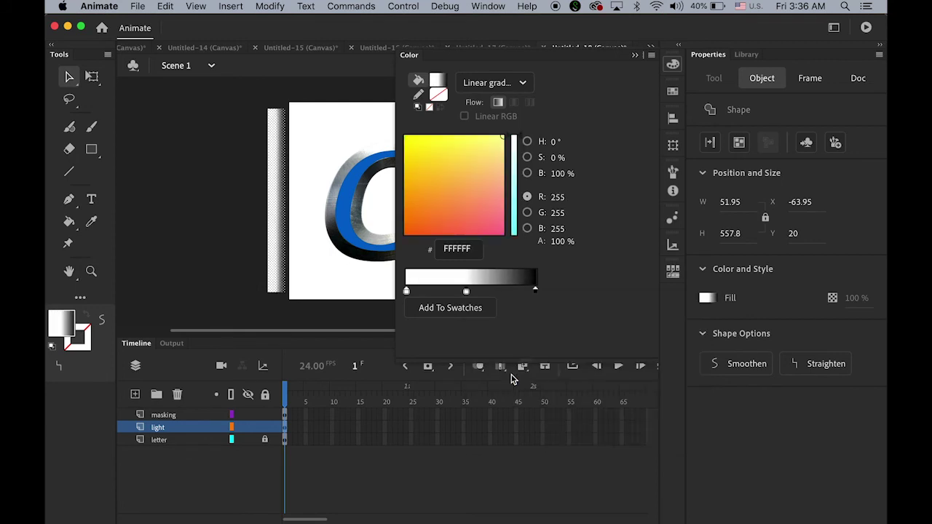
double_click(536, 291)
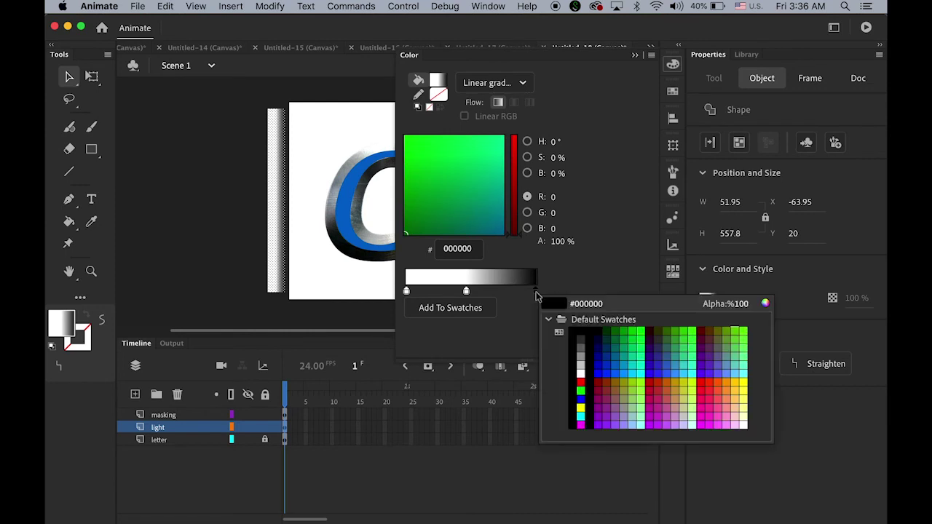
click(582, 374)
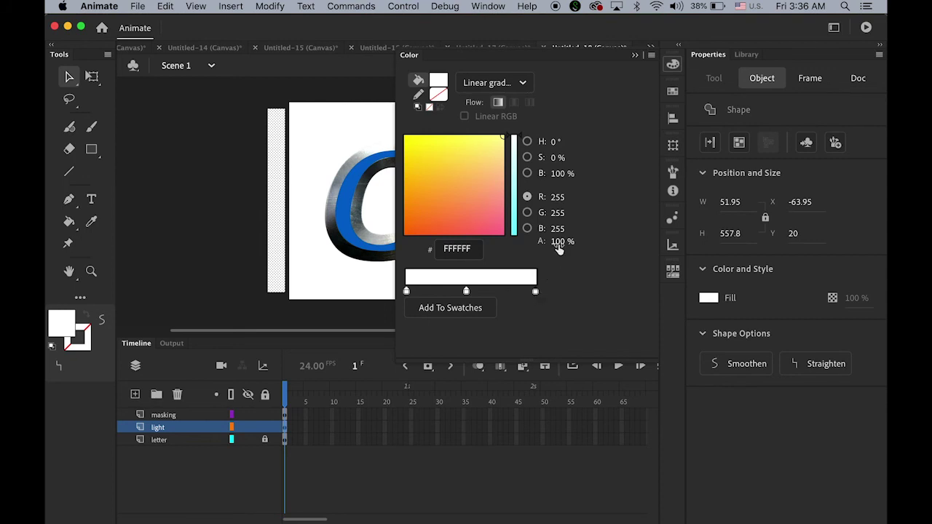
Step: Set the alpha of both end stops of the rectangle's gradient to 0%, and close the color settings
drag(560, 242, 441, 246)
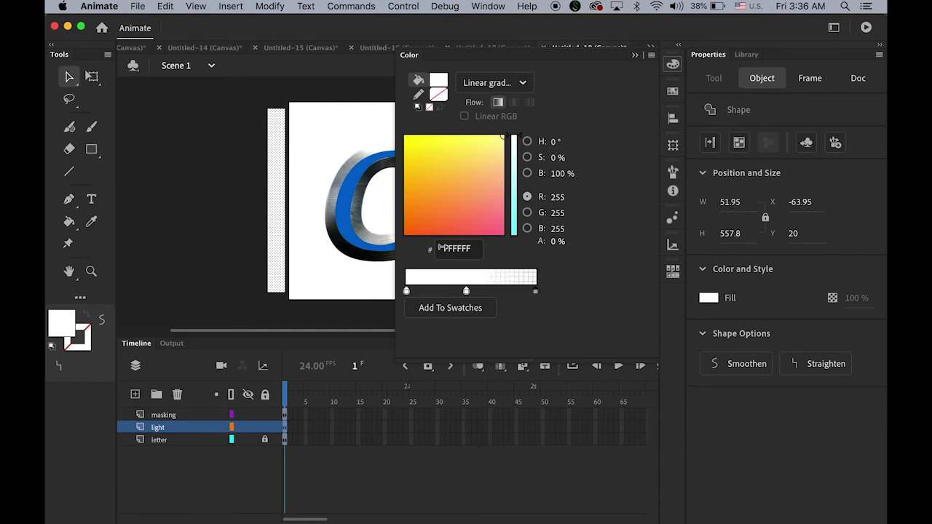
click(406, 292)
drag(560, 242, 429, 240)
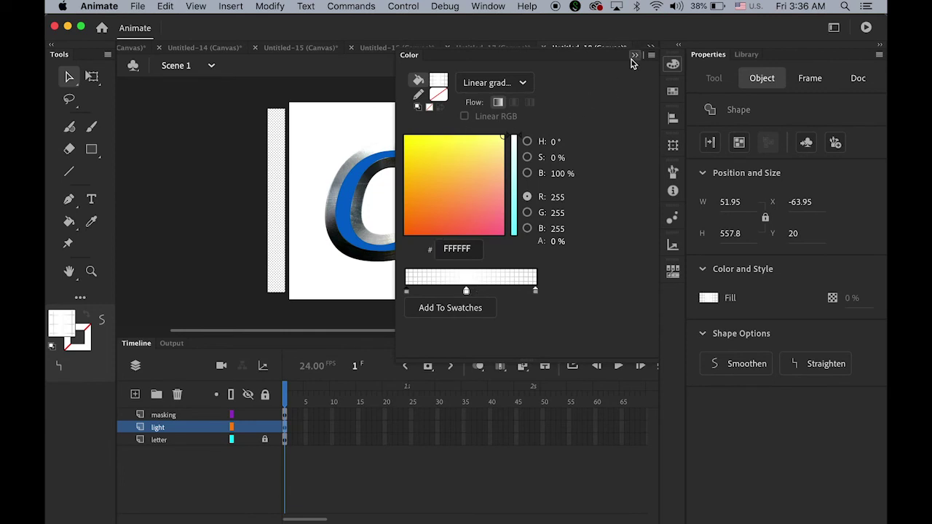
click(634, 59)
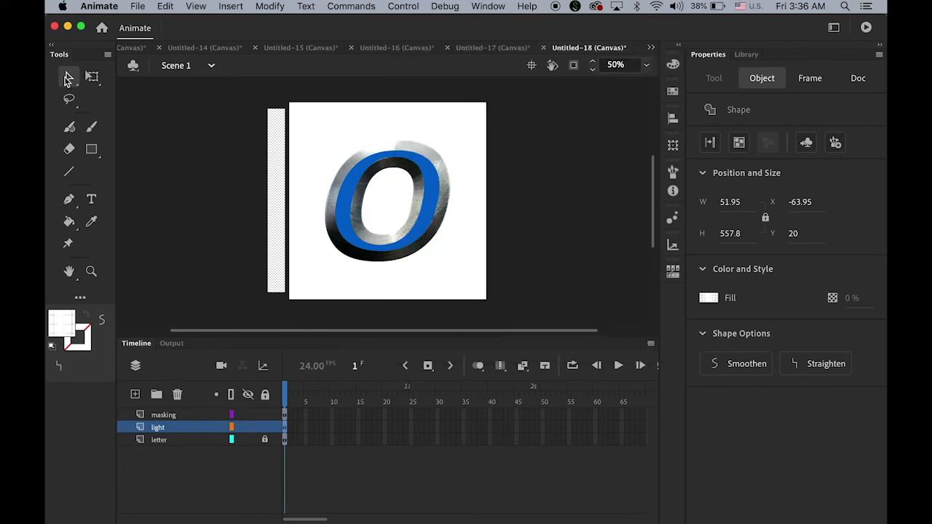
Step: Rotate the gradient bar clockwise to match the O's slant, and place it across the stage's left edge at about X -115
click(167, 181)
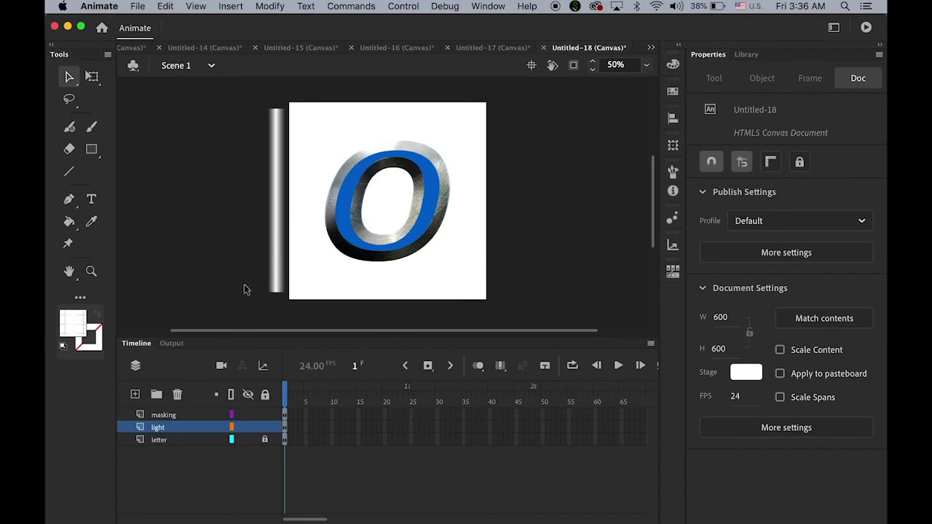
click(282, 231)
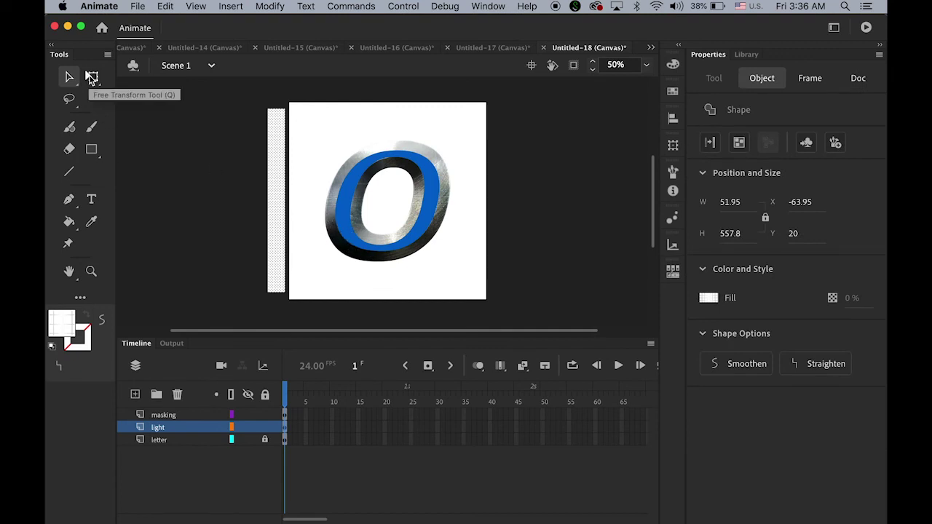
click(91, 78)
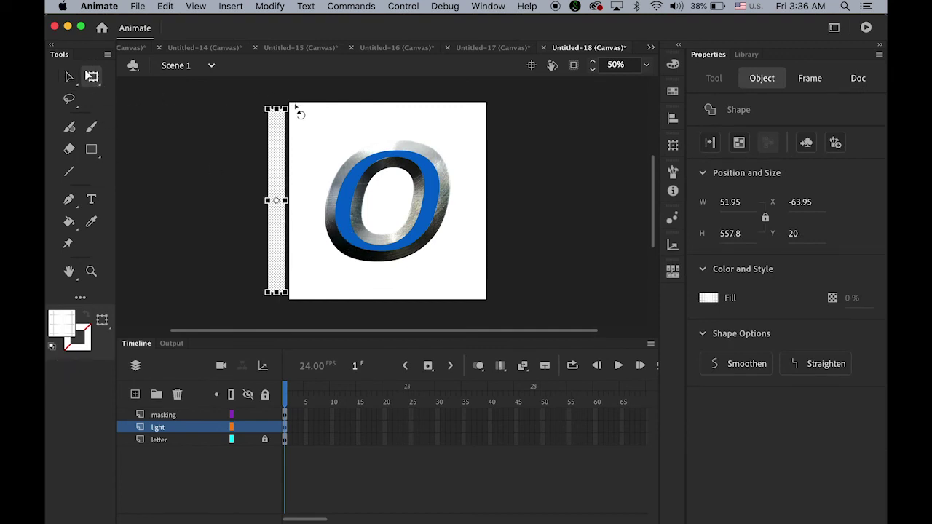
drag(304, 110, 330, 125)
click(70, 79)
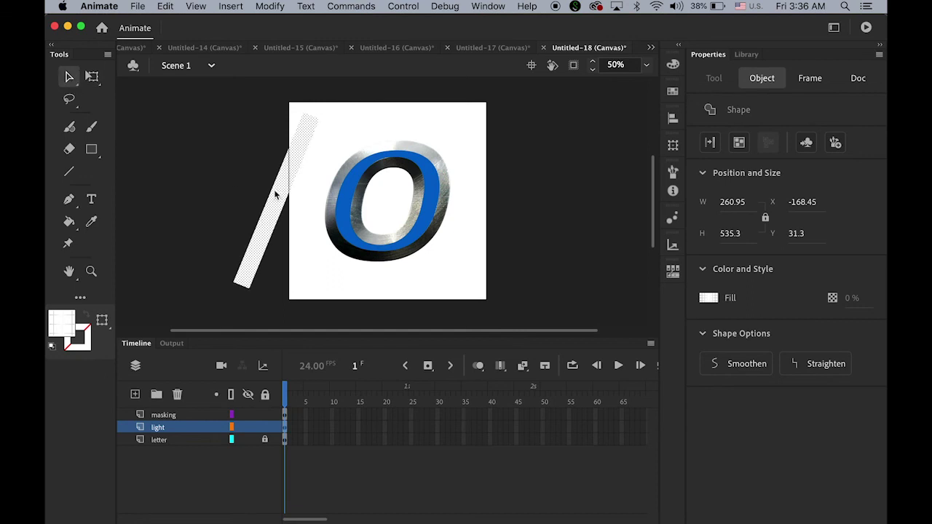
click(299, 218)
drag(274, 211, 297, 212)
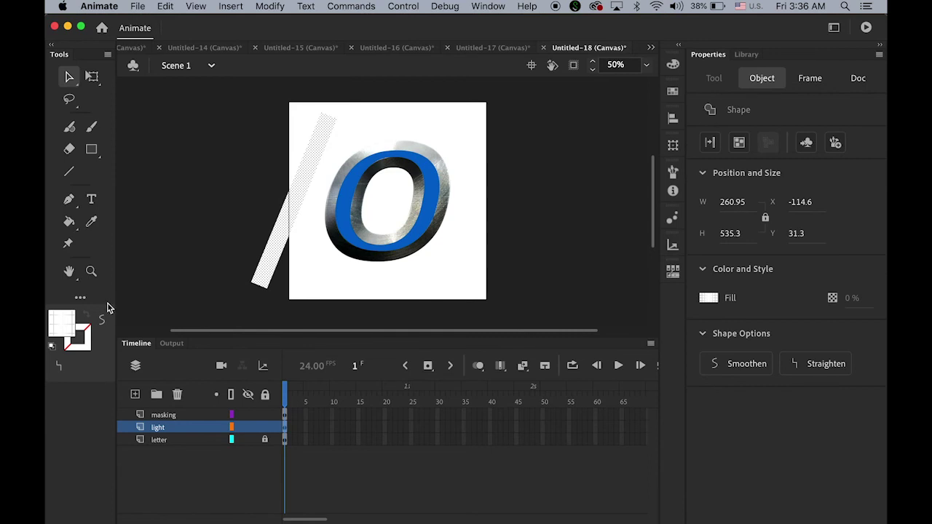
Step: Create a classic tween on the light layer and insert keyframes at frames 24 and 48
click(285, 434)
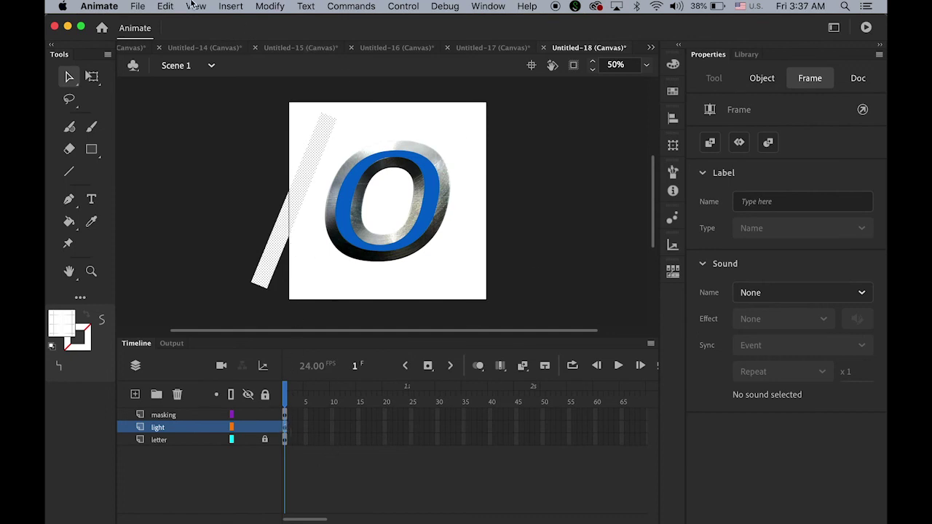
click(230, 6)
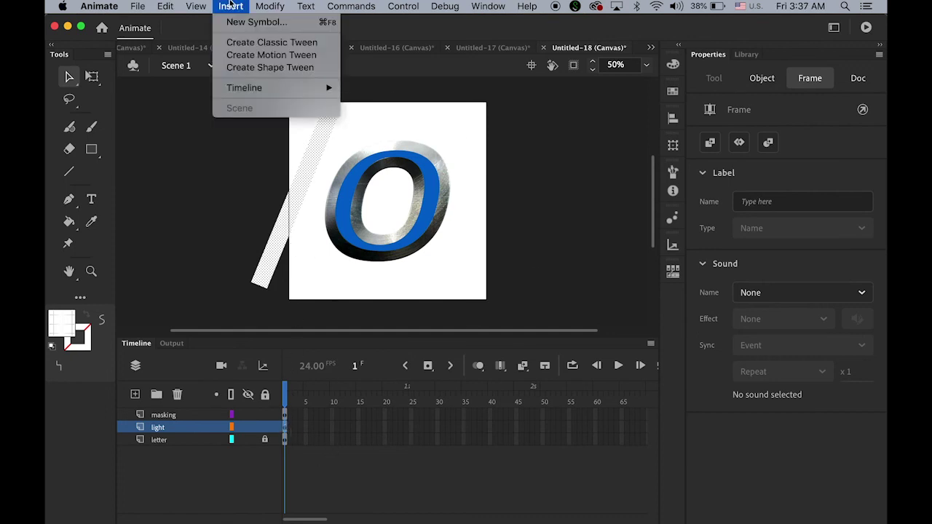
click(289, 42)
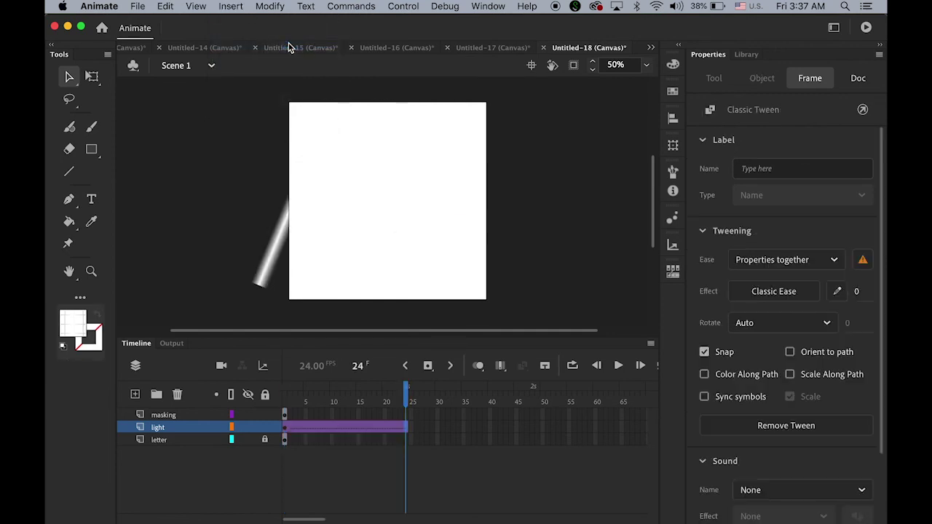
click(428, 367)
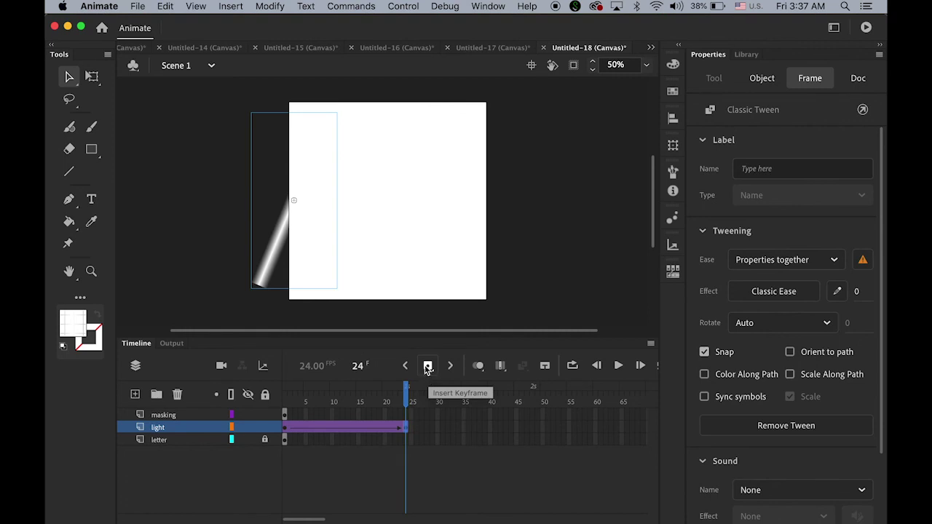
click(532, 432)
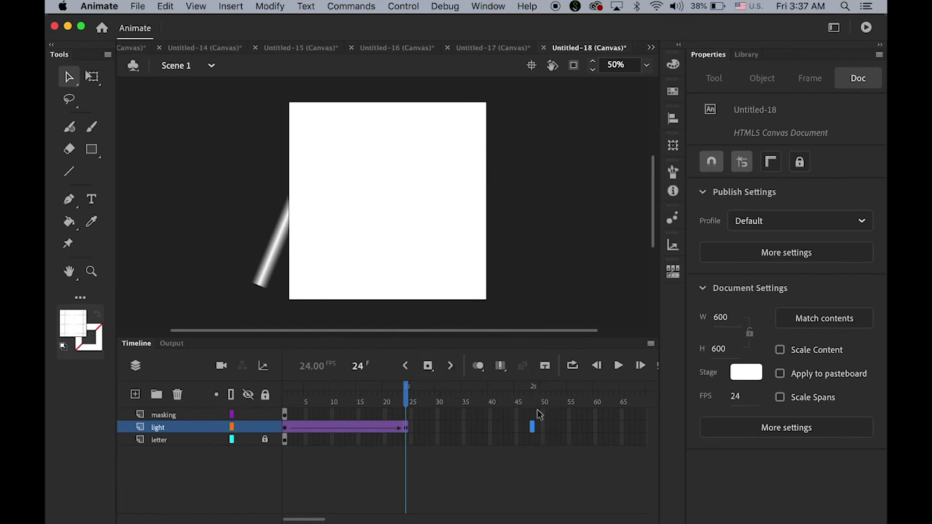
click(428, 370)
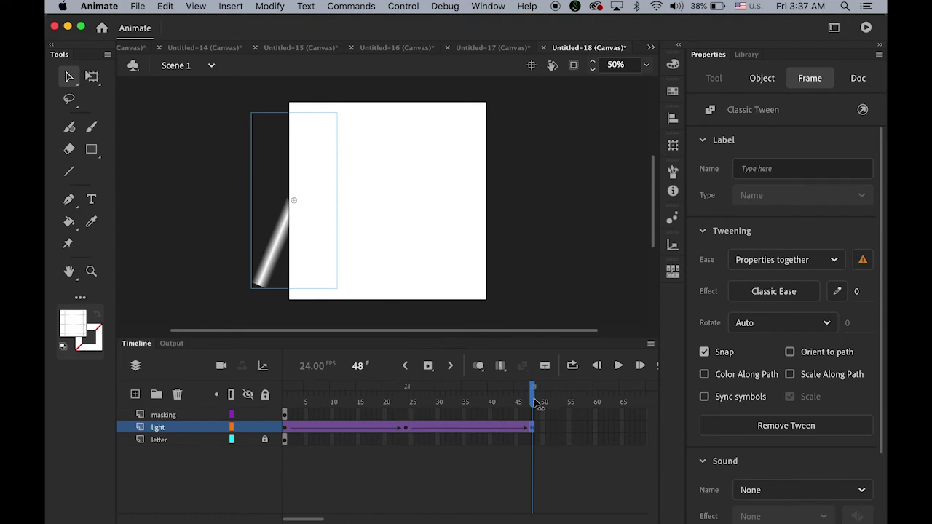
Step: At frame 24 of the light layer, move the bar across the O past the stage's right edge, at about X 618
drag(535, 403, 411, 418)
click(407, 430)
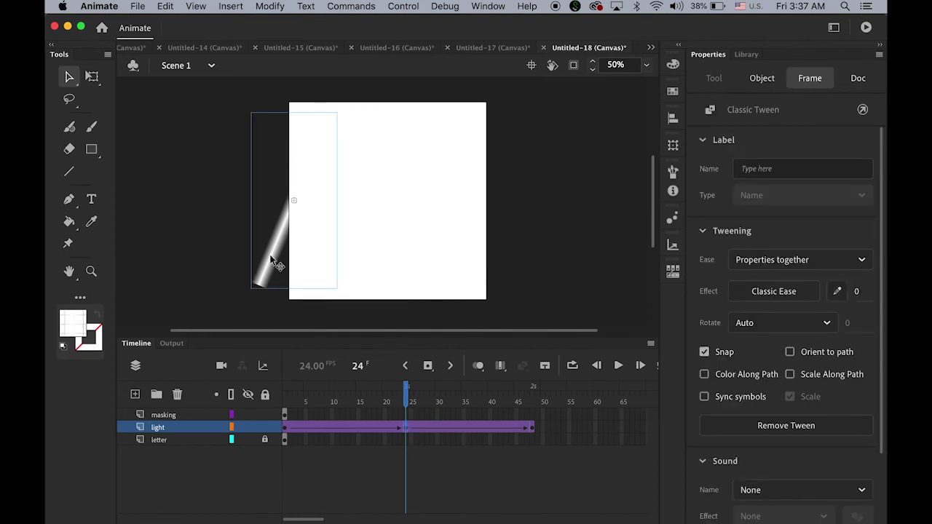
drag(276, 264, 468, 272)
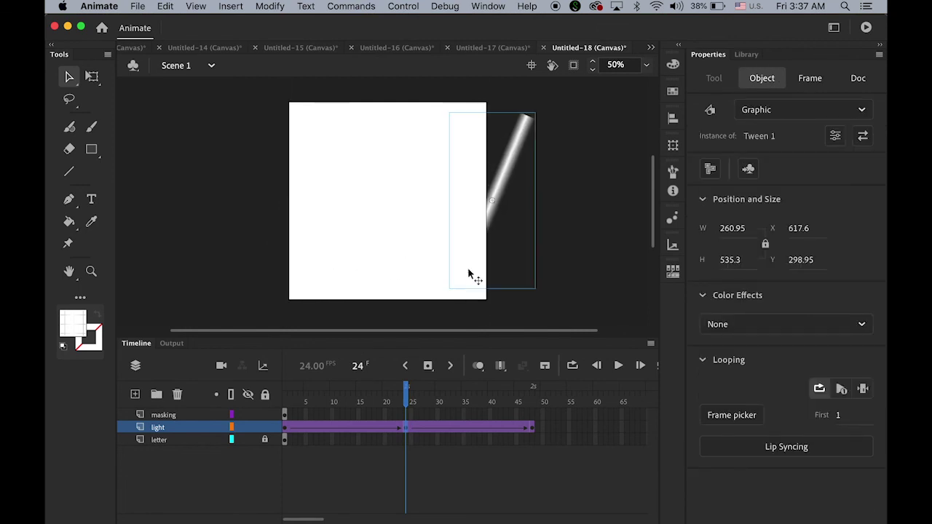
mouse_move(409, 405)
mouse_down()
mouse_move(289, 405)
mouse_move(536, 430)
mouse_move(285, 415)
mouse_move(531, 430)
mouse_move(286, 429)
mouse_up()
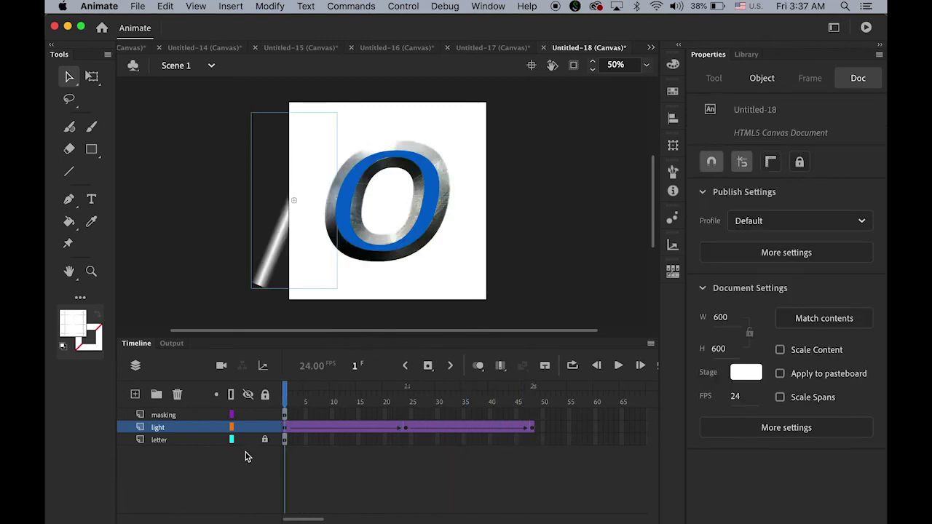
Step: Unlock the letter layer and insert a keyframe at frame 48 on it
click(285, 440)
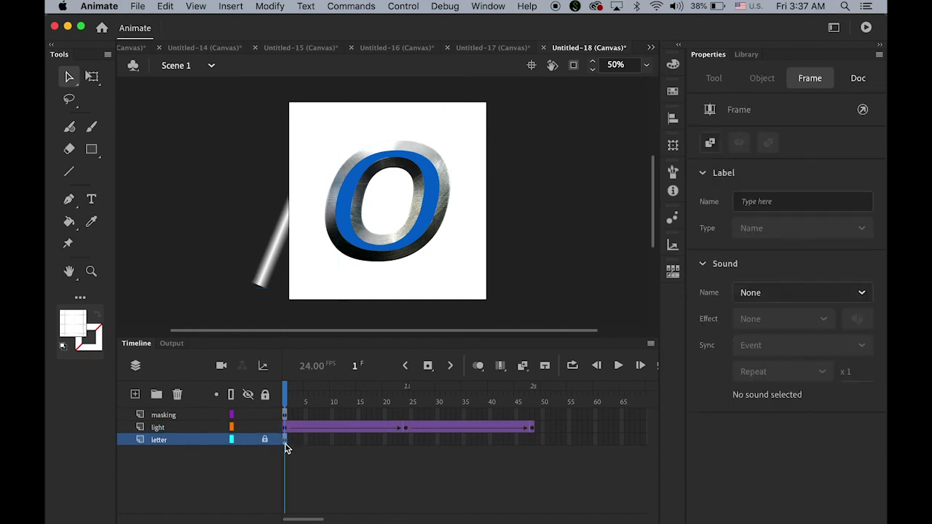
click(265, 441)
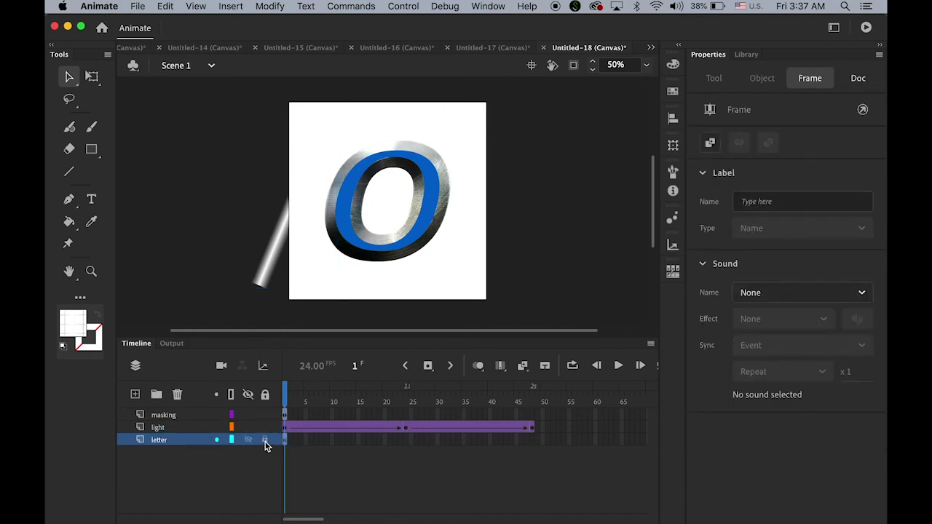
click(533, 444)
key(F5)
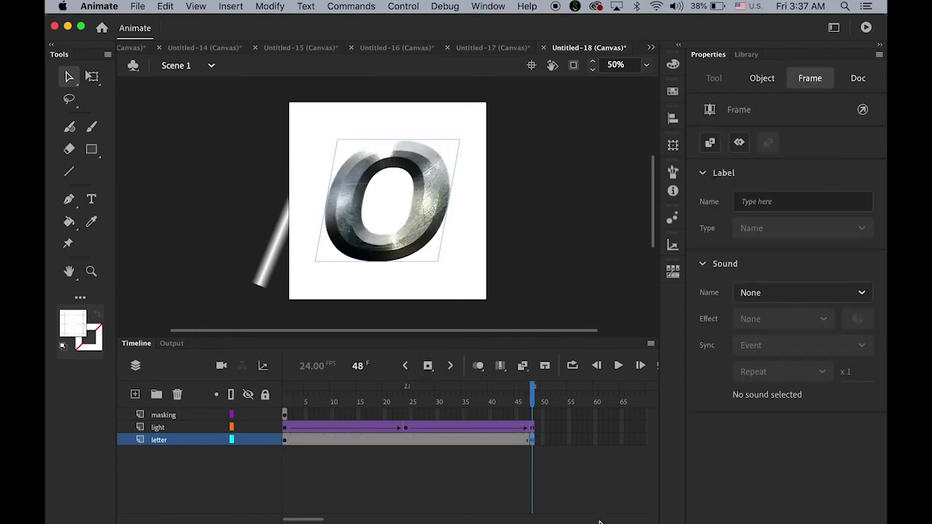
Step: Insert a keyframe at frame 48 on the masking layer so its shape spans the whole light animation
click(285, 416)
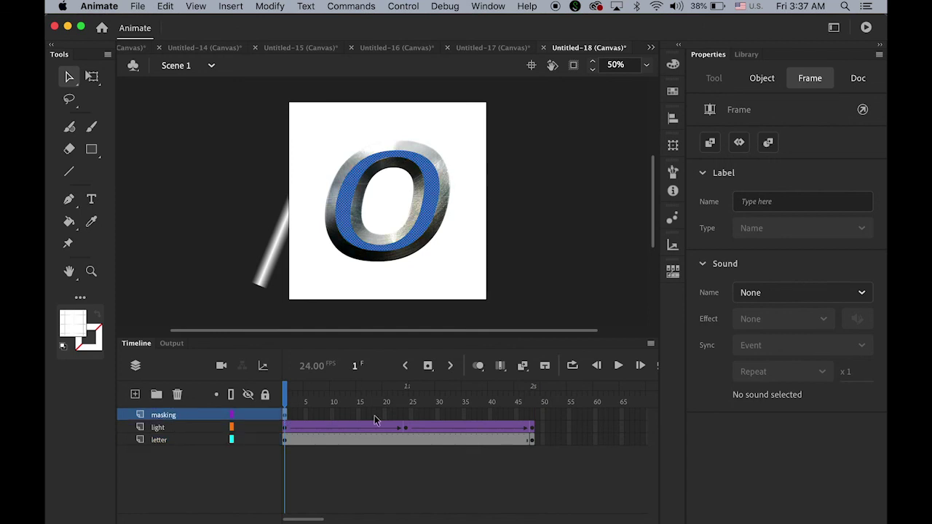
click(532, 419)
key(F5)
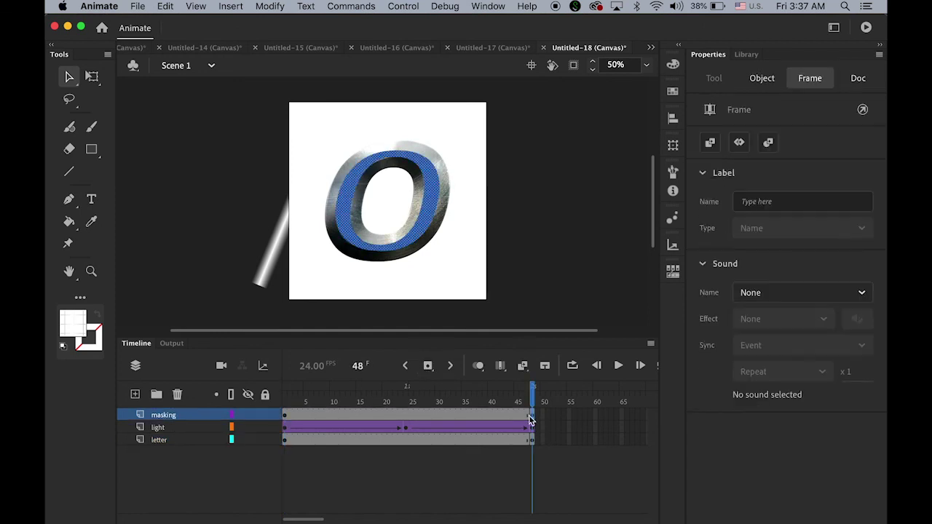
mouse_move(536, 406)
mouse_down()
mouse_move(322, 405)
mouse_move(522, 406)
mouse_up()
key(Return)
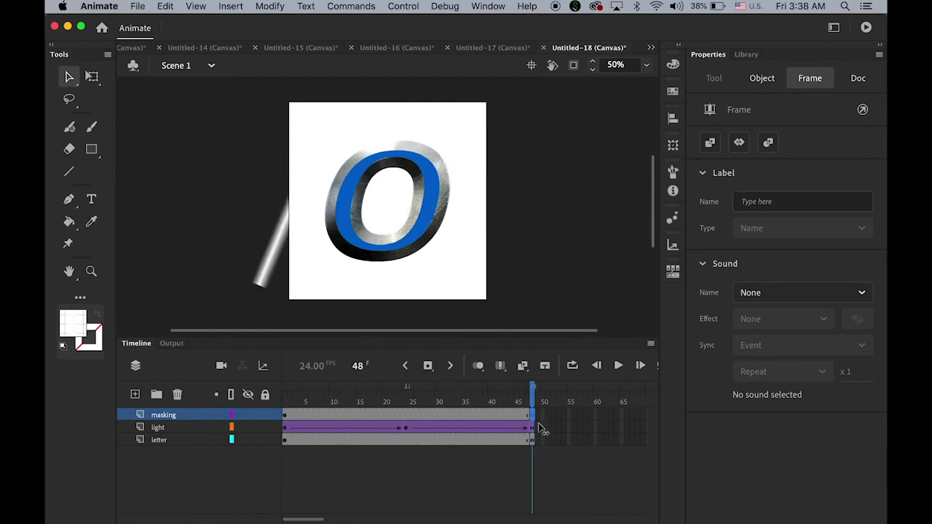
Step: Turn the masking layer into a mask over the light layer
click(233, 417)
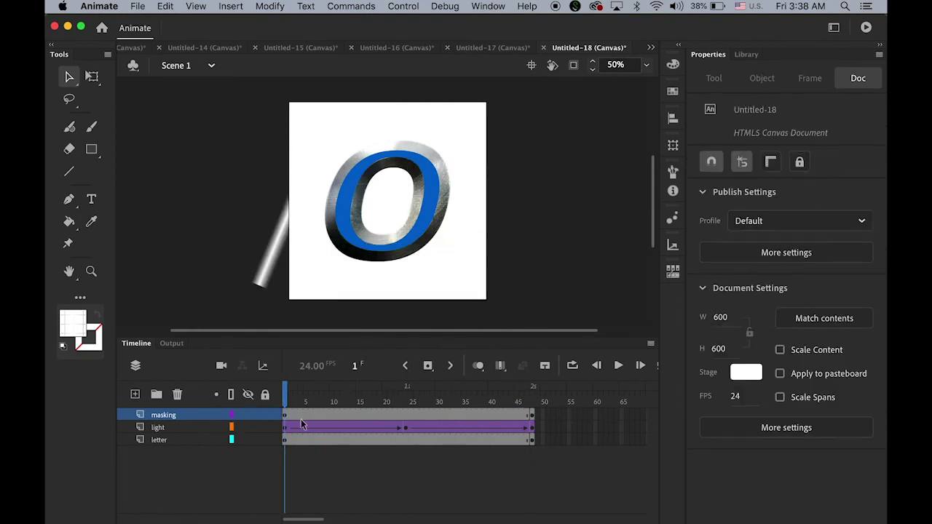
click(143, 417)
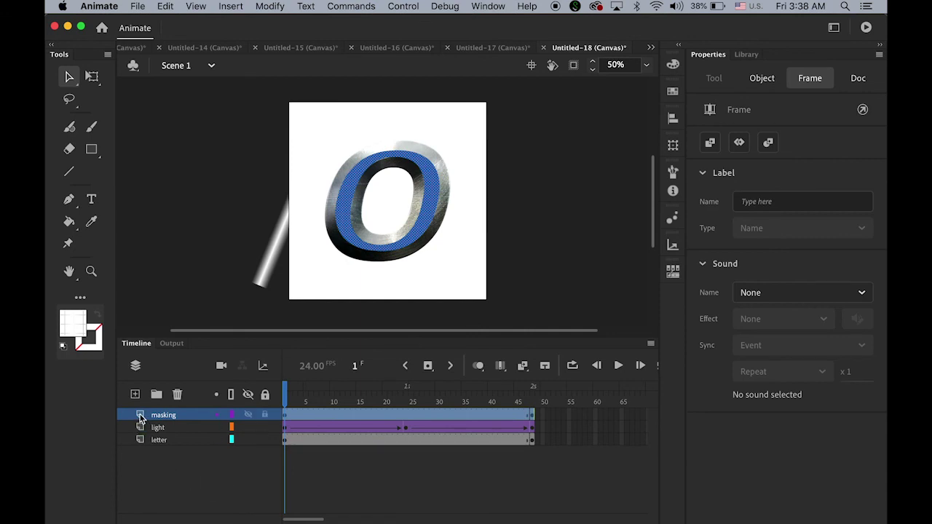
right_click(140, 418)
click(179, 391)
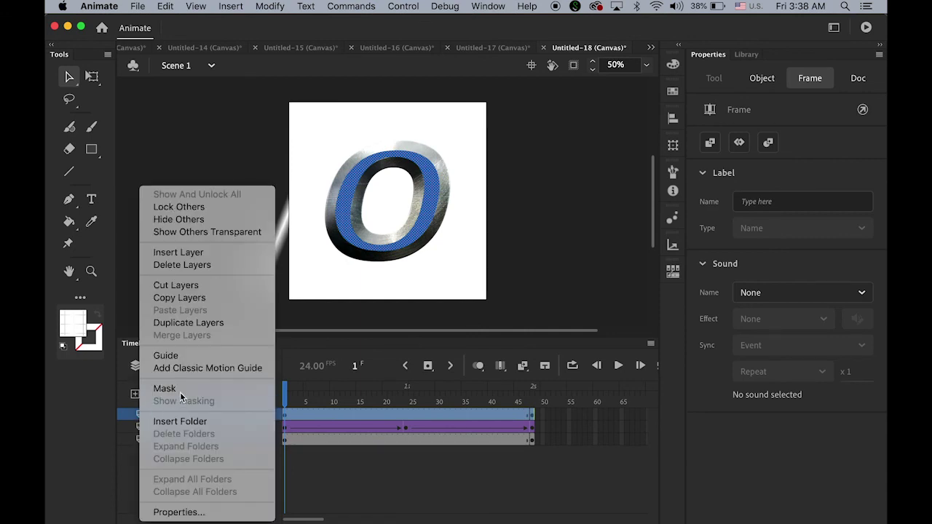
Step: Preview the masked light sweep on the timeline and test the movie in the browser, then return to Animate
key(Return)
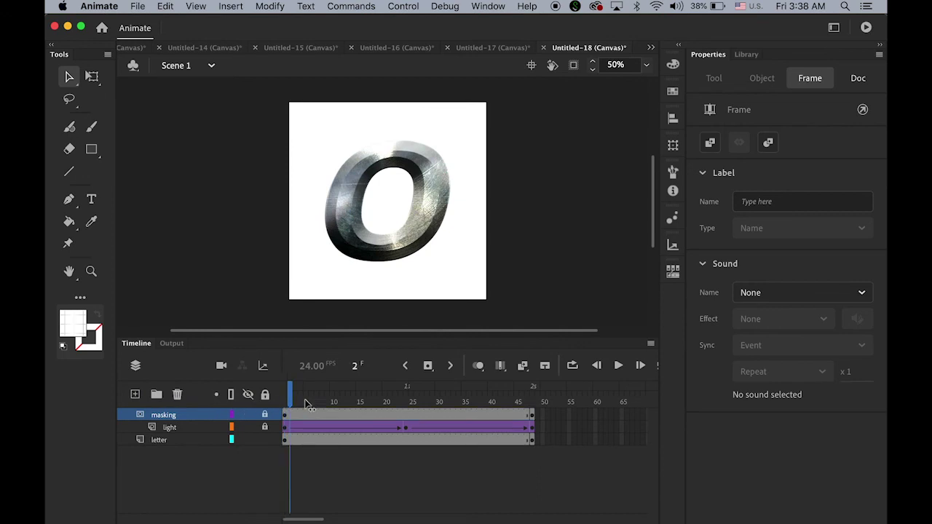
drag(539, 401, 228, 400)
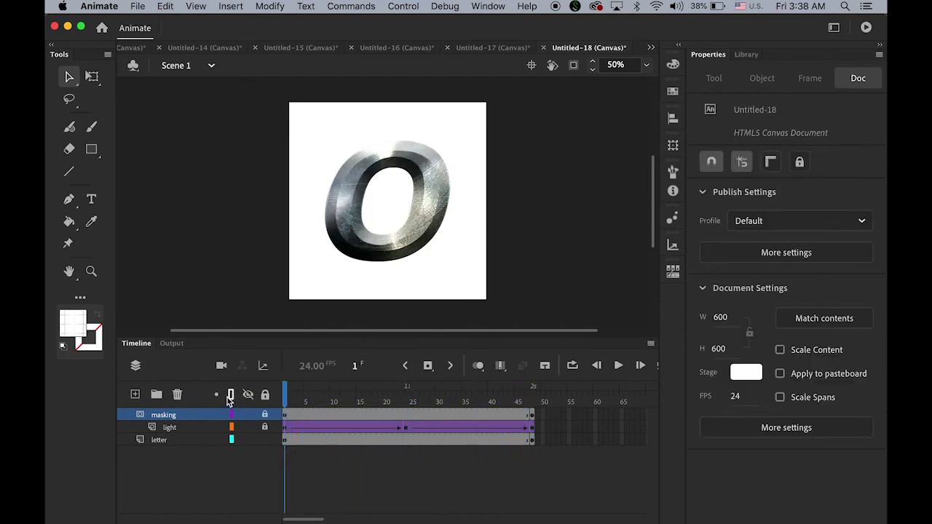
key(super+Return)
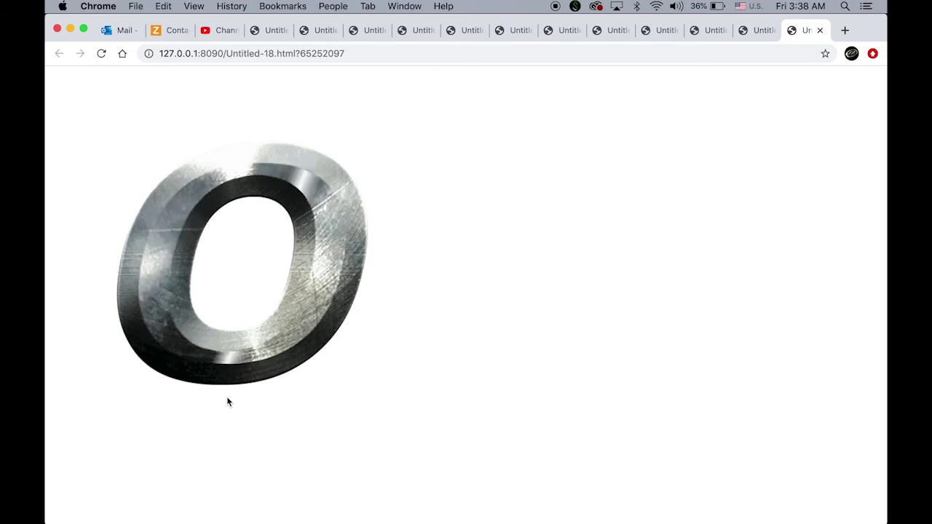
mouse_move(449, 519)
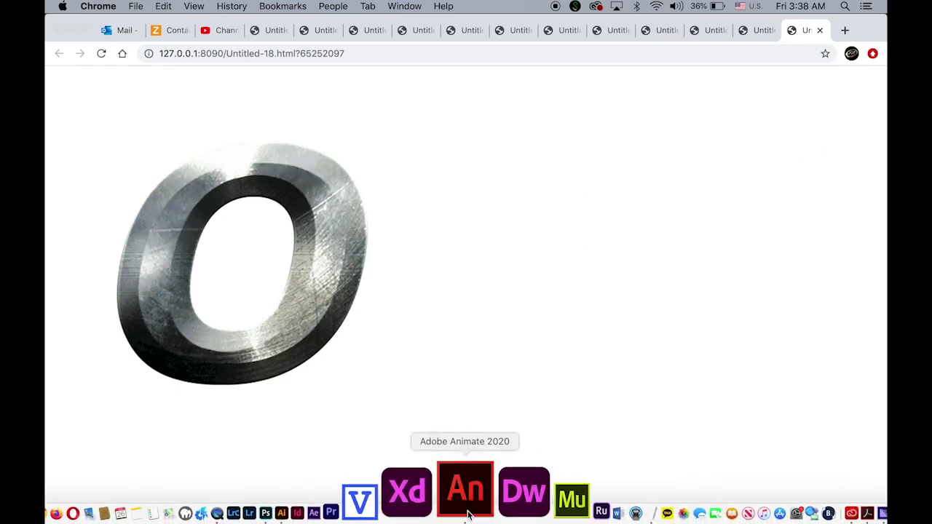
click(467, 514)
click(136, 343)
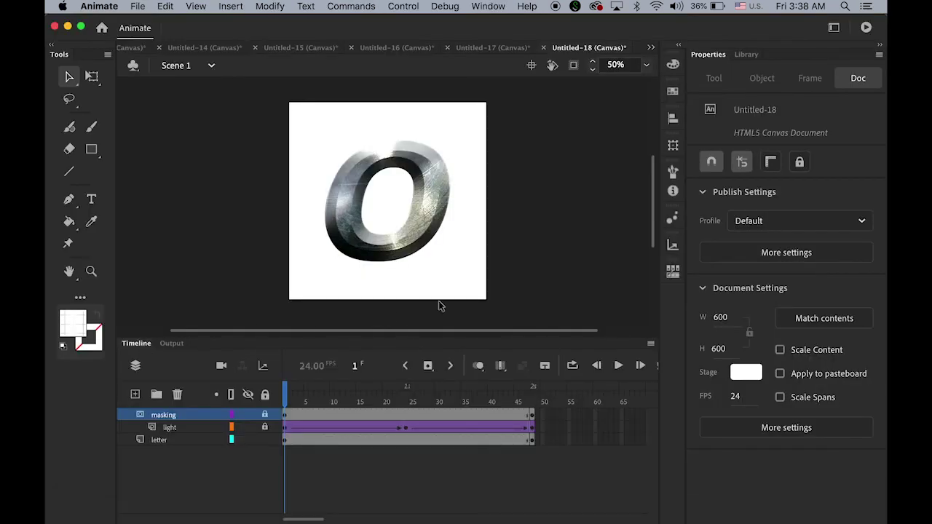
Step: Switch to Chrome and open pexels.com
mouse_move(375, 522)
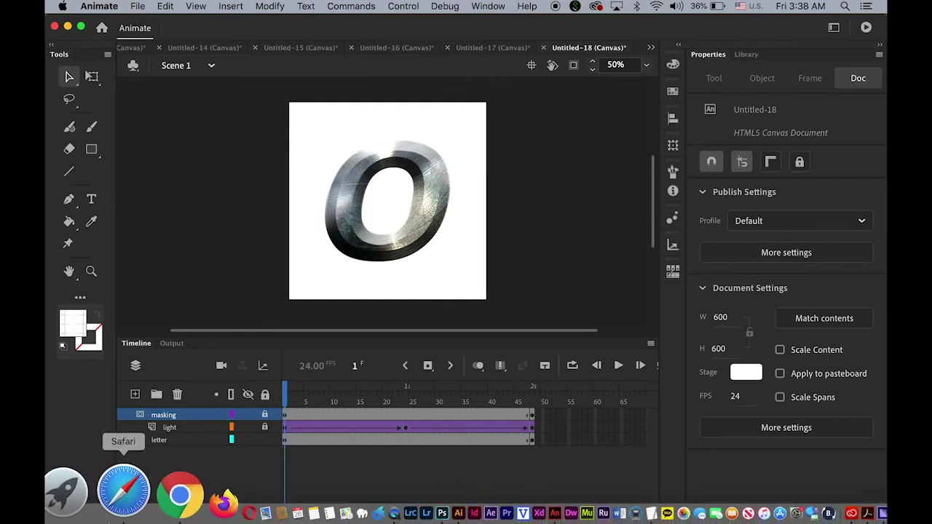
click(131, 510)
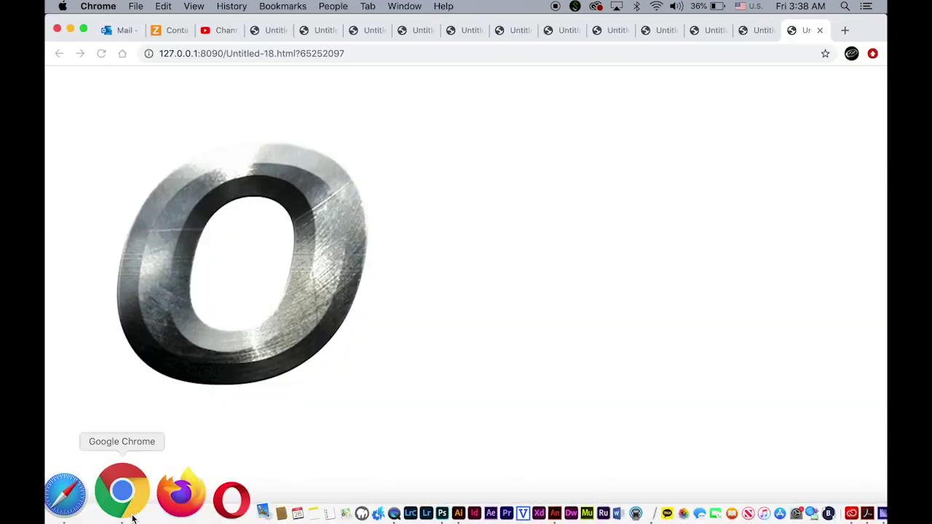
click(488, 53)
text(pexels.com)
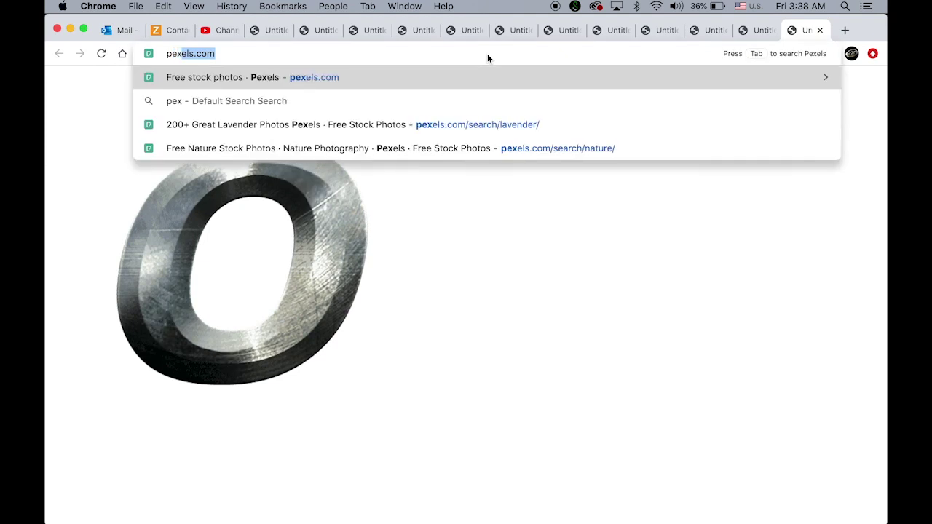
key(Return)
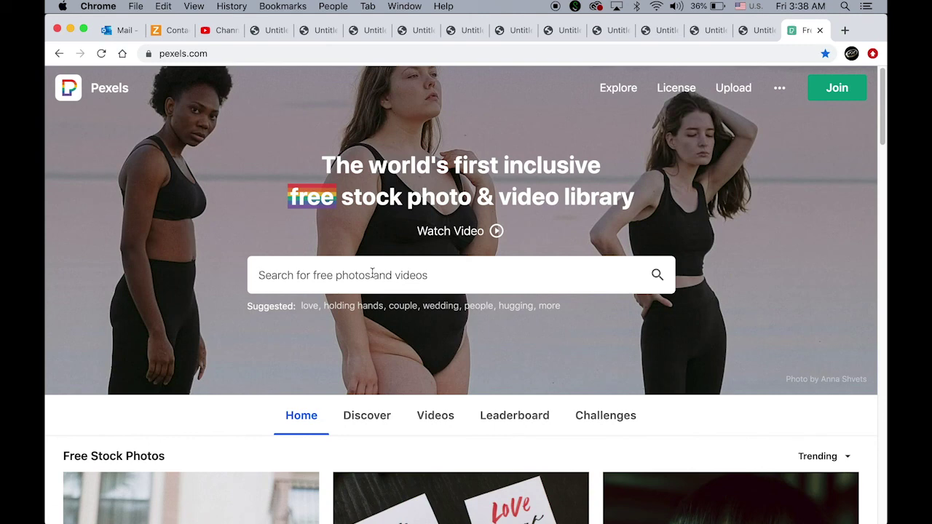
Step: Search the stock photo library for universe and browse the photo results
text(iverse)
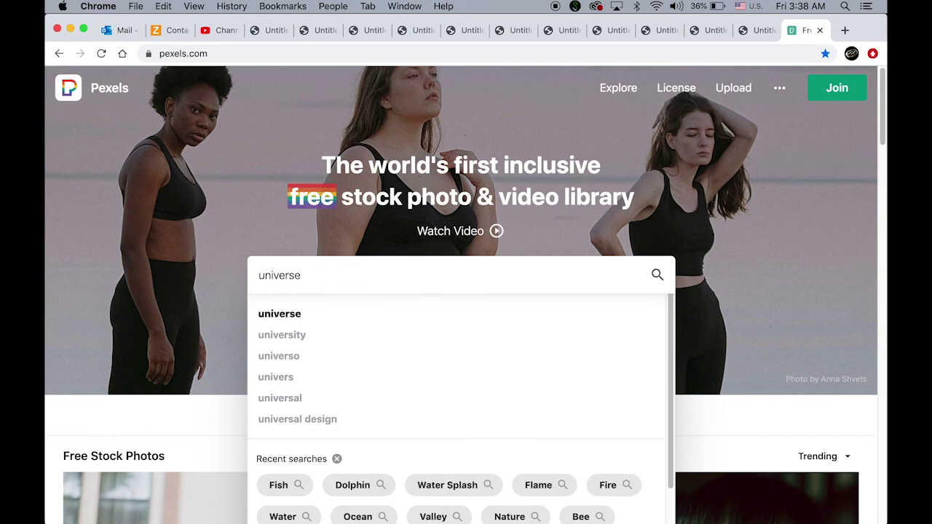
key(Return)
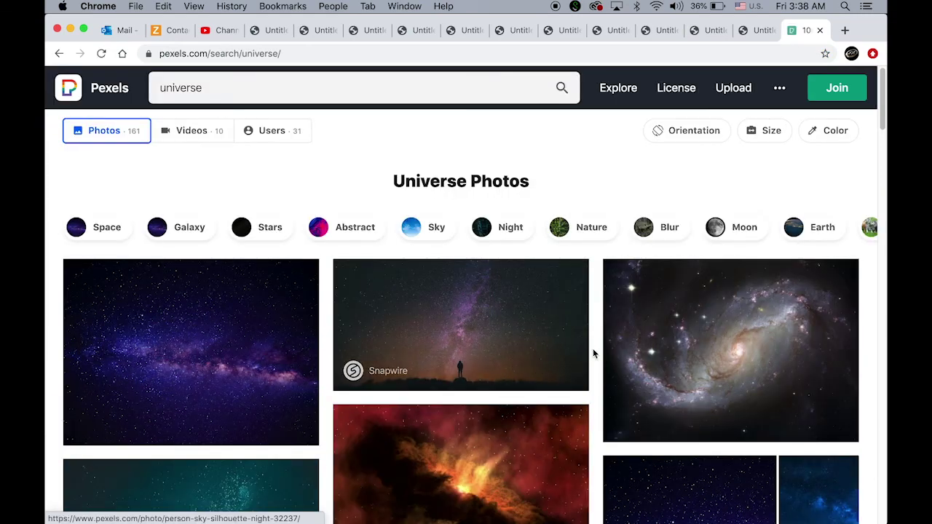
scroll(590, 350, down, 3)
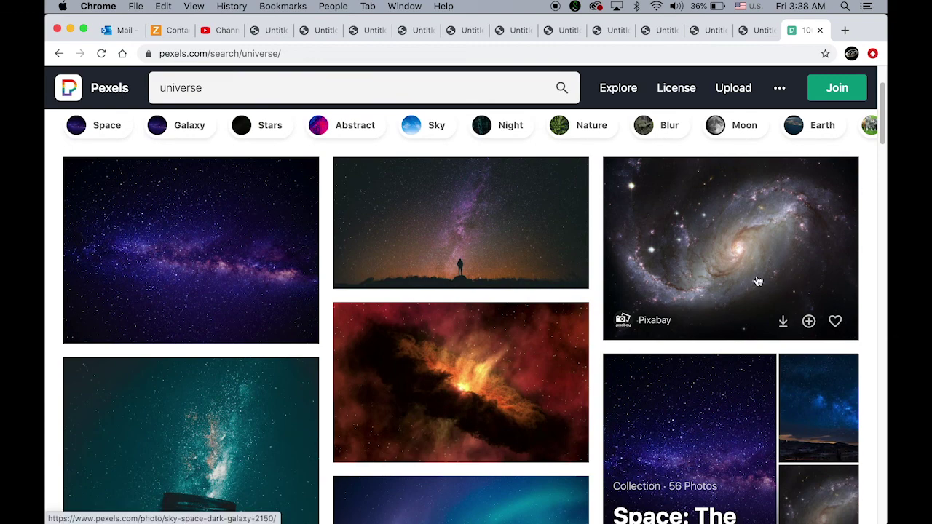
Step: Download the purple Milky Way photo from the universe results and open it in Photoshop
click(187, 267)
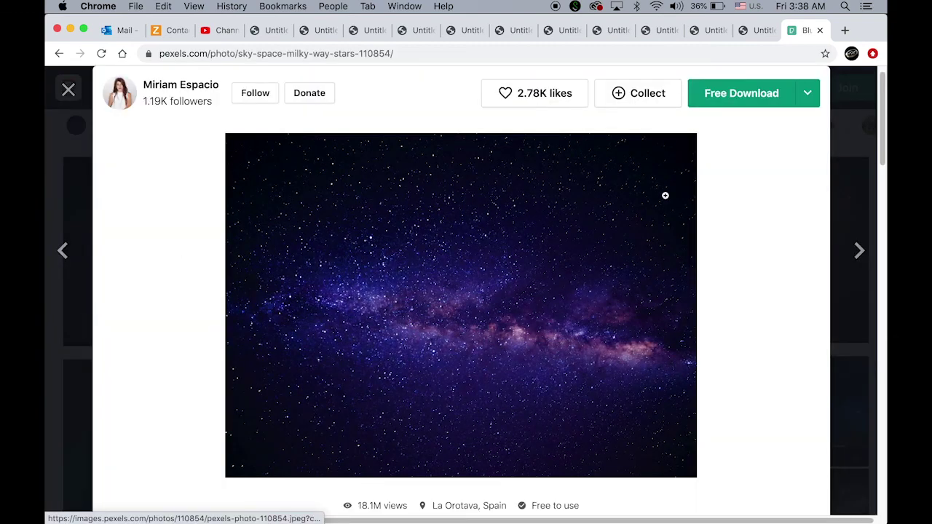
click(751, 104)
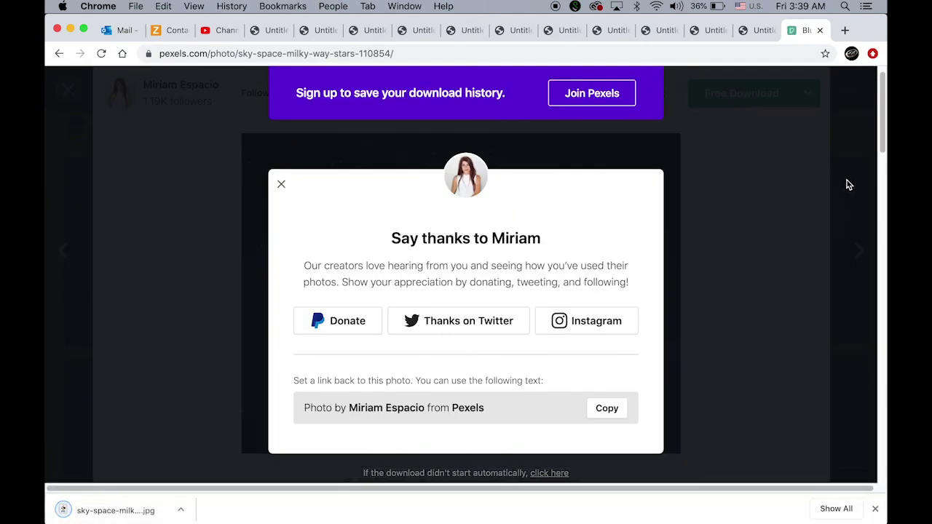
click(814, 192)
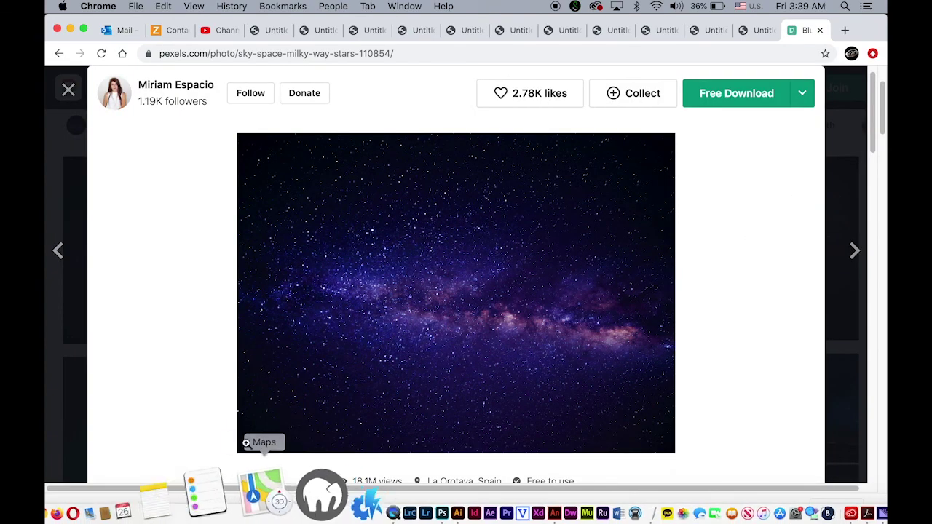
click(123, 511)
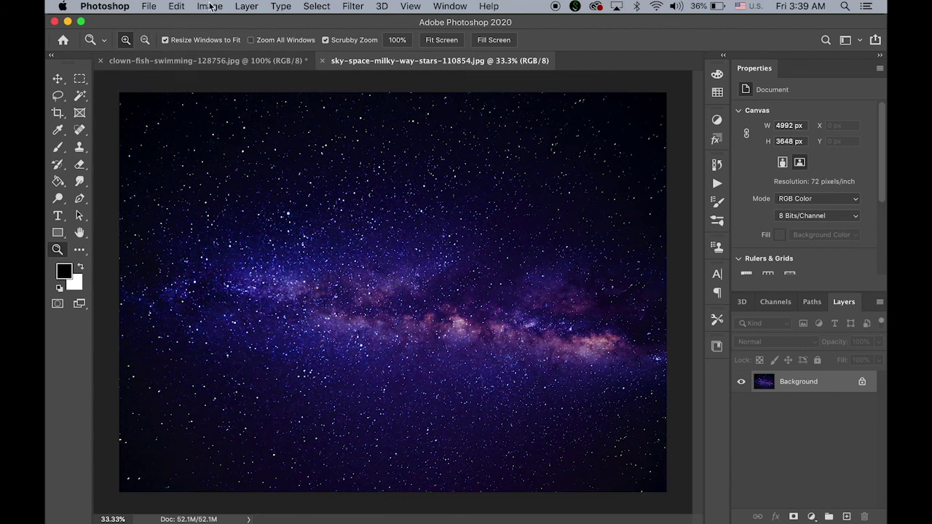
Step: Crop the Milky Way photo to 600 px by 600 px at a resolution of 72 px/in
key(c)
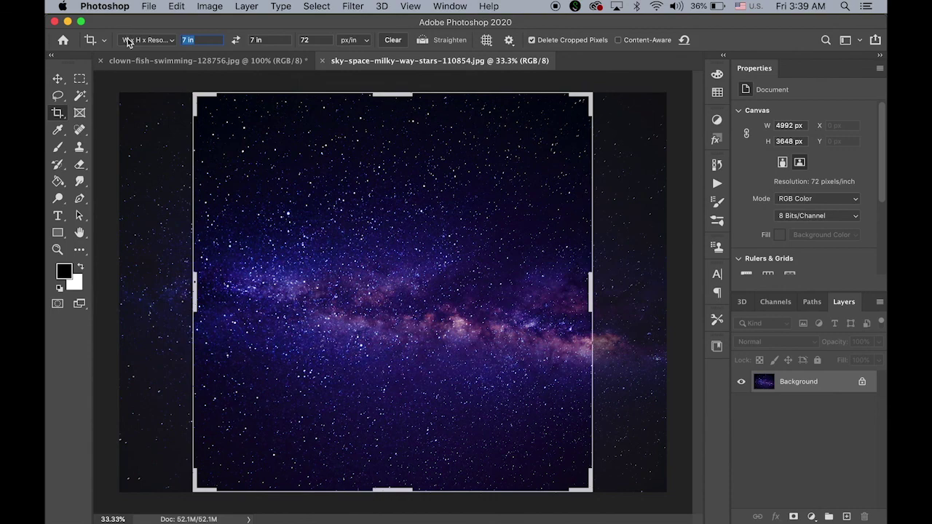
text(600)
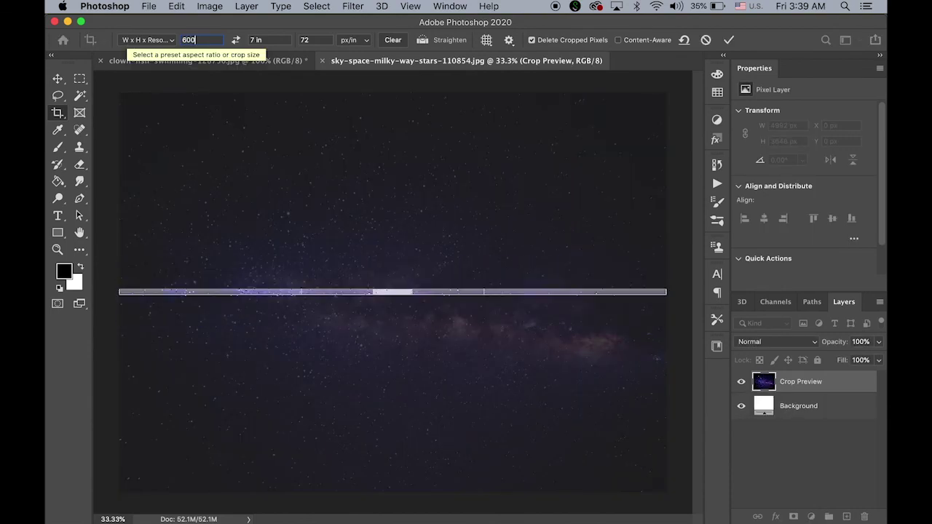
text(px)
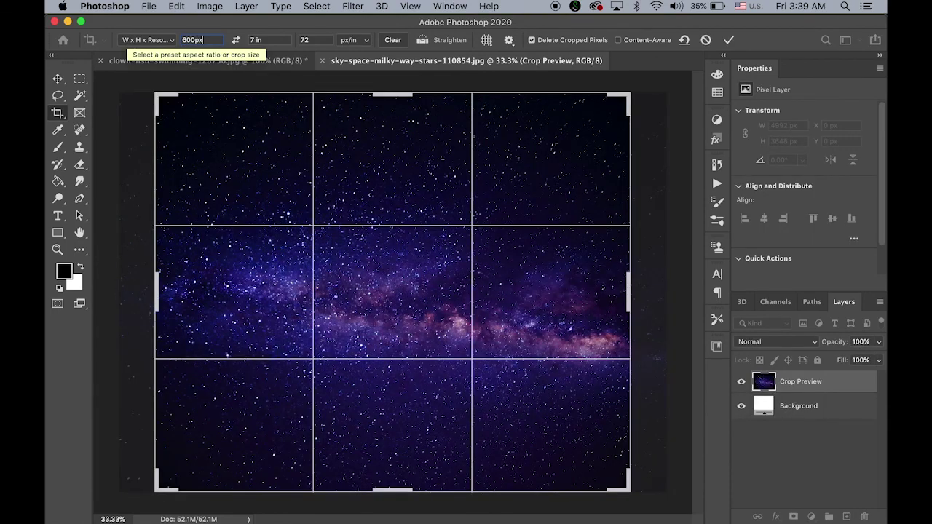
key(Tab)
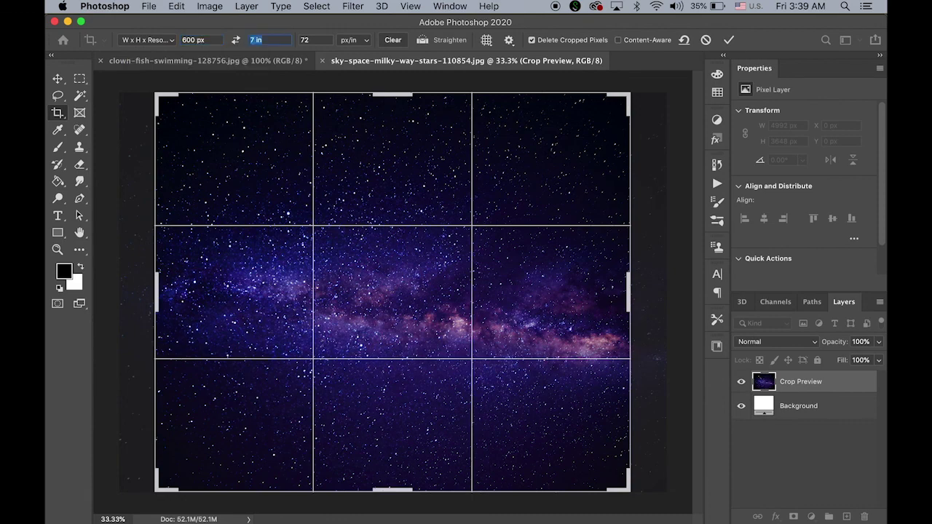
text(600p)
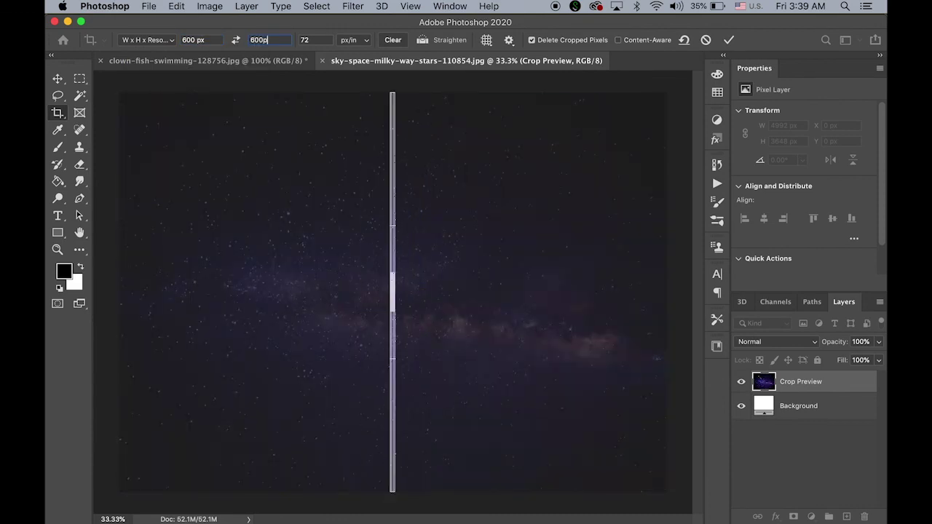
text(x)
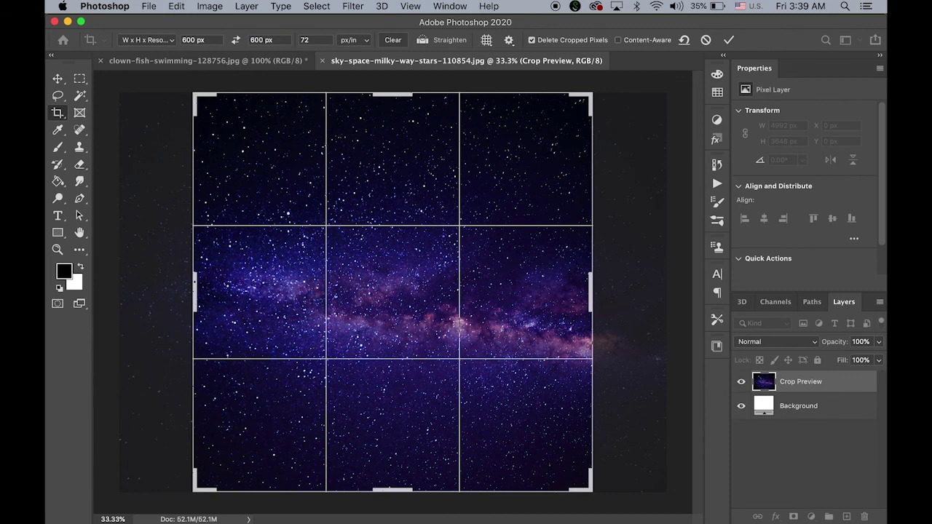
key(Return)
Step: Copy the entire cropped starry image and switch to Adobe Animate
double_click(58, 250)
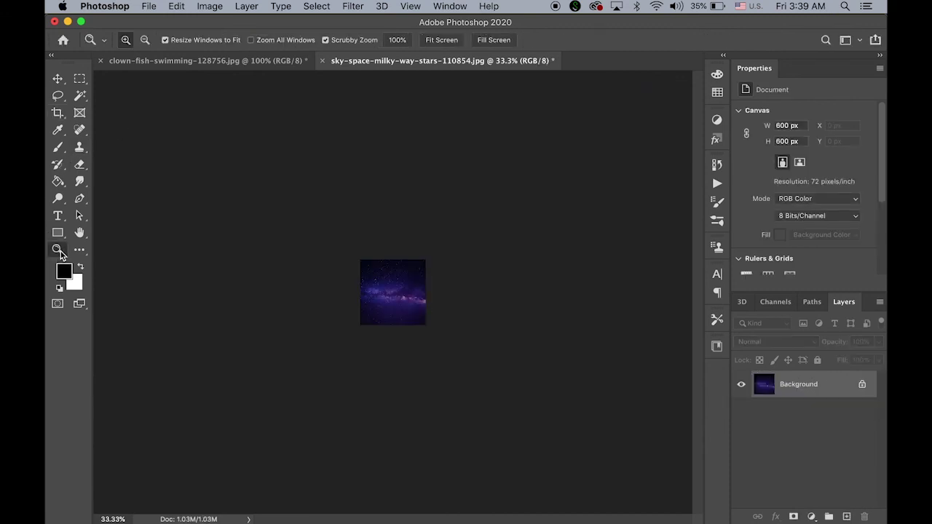
key(super+a)
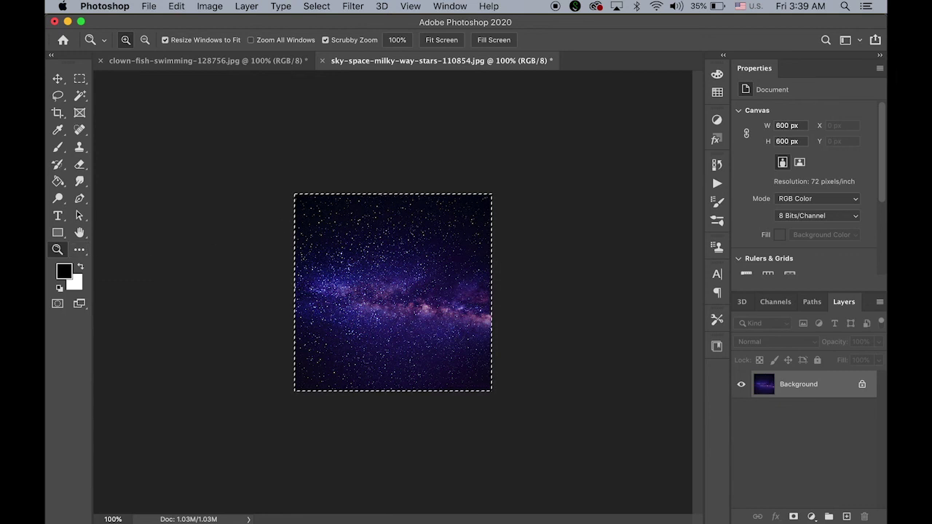
mouse_move(270, 513)
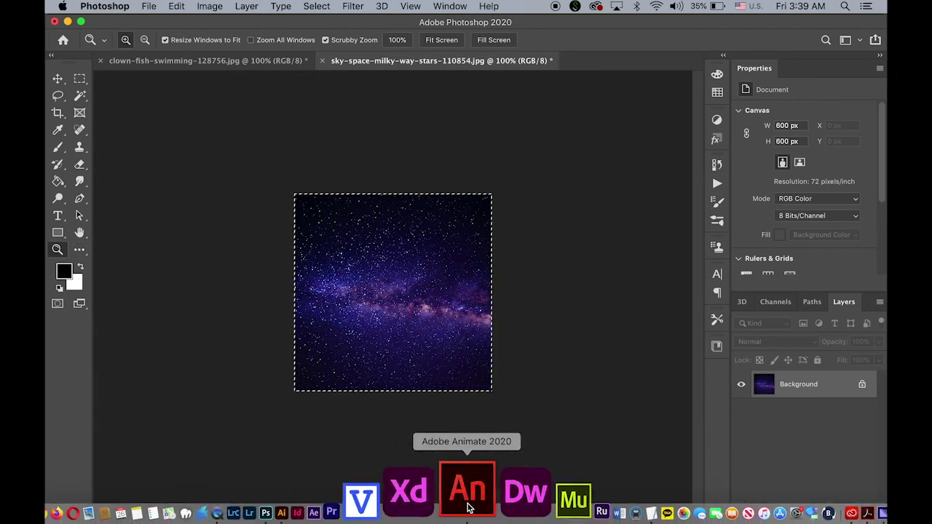
click(469, 505)
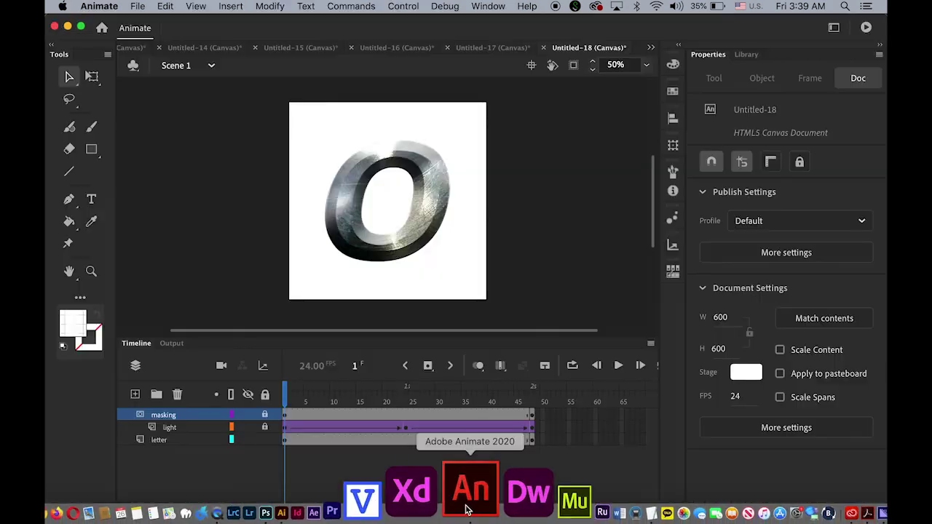
Step: Add a new layer and move it below the letter layer in the layer stack
click(136, 395)
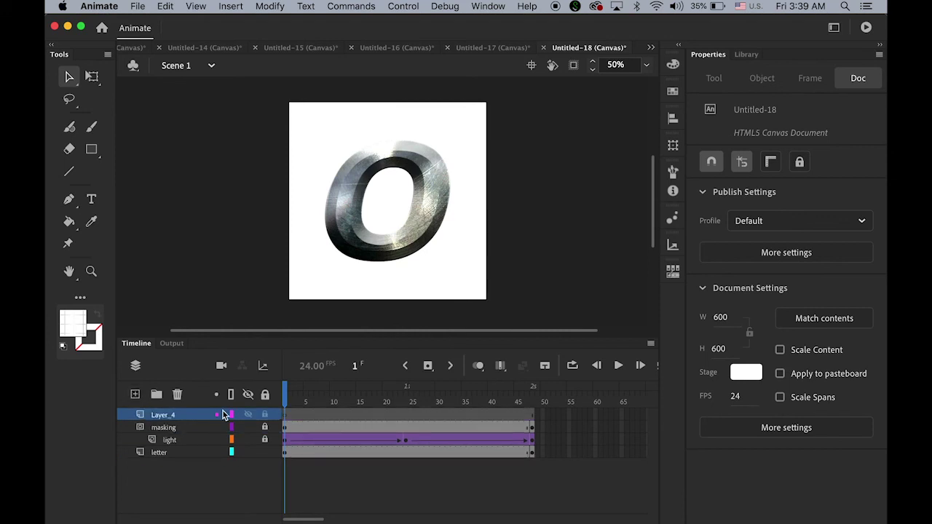
click(141, 416)
drag(132, 469, 134, 475)
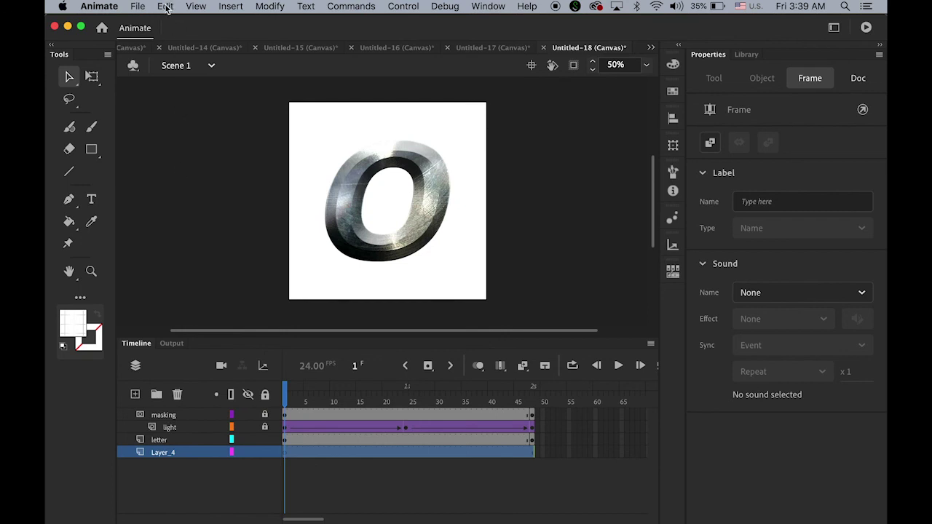
Step: Paste the starry image behind the metal O and align it so it covers the whole stage
key(super+v)
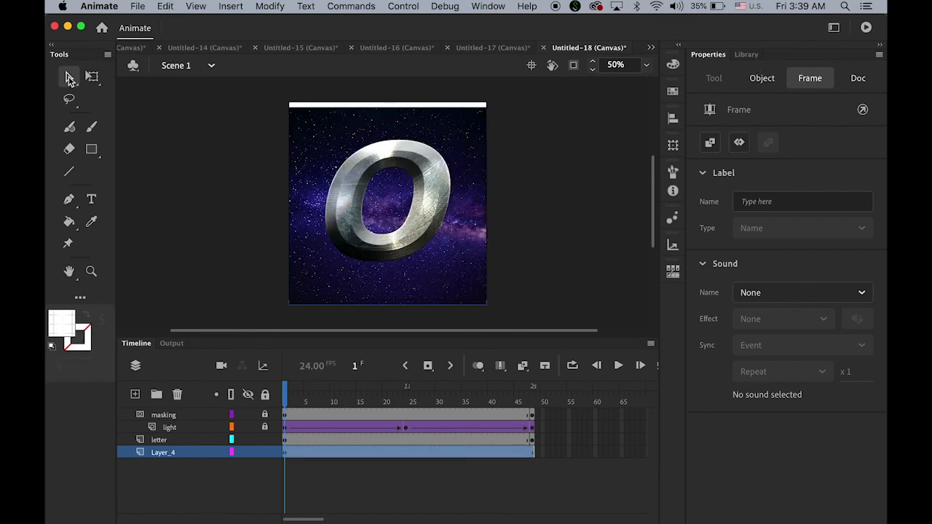
drag(452, 251, 453, 246)
click(650, 251)
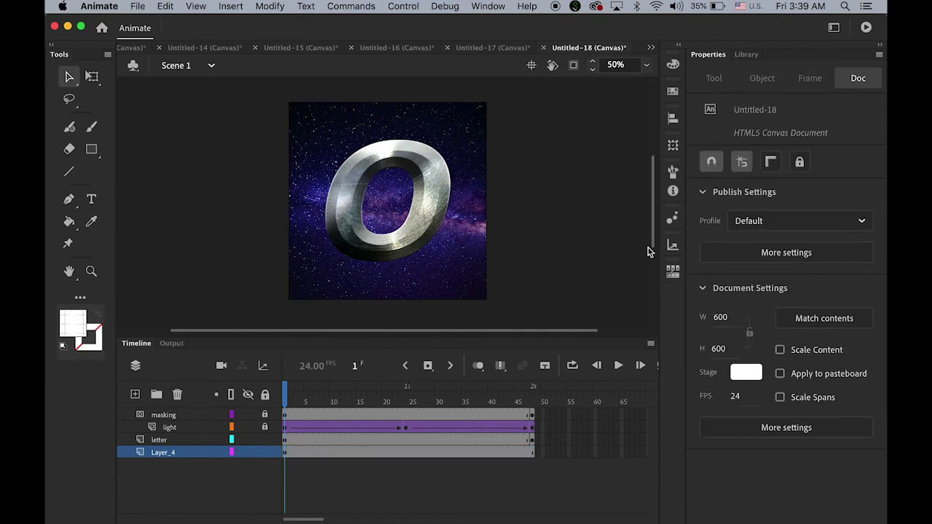
Step: Test the movie in the browser and review it alongside the earlier MASKING, SPEED, fire and Lavender Honey masking examples
key(super+Return)
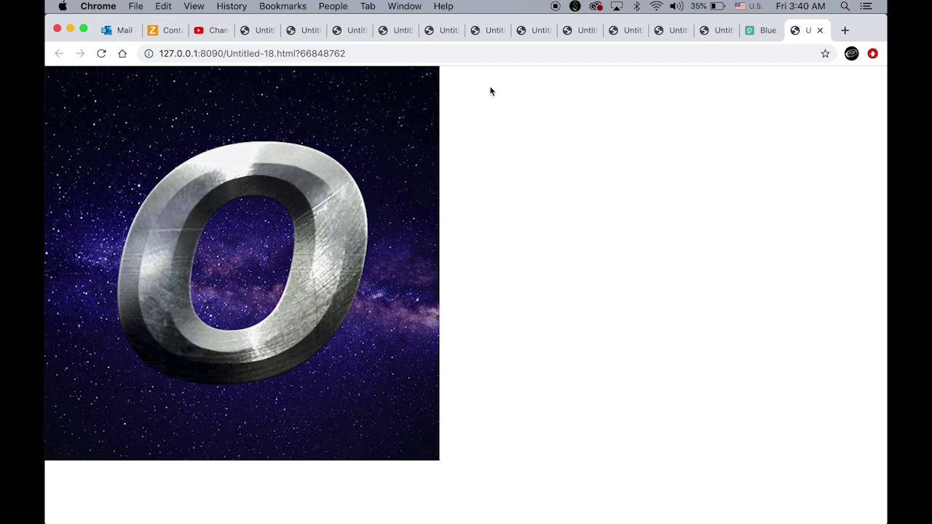
click(450, 33)
click(496, 32)
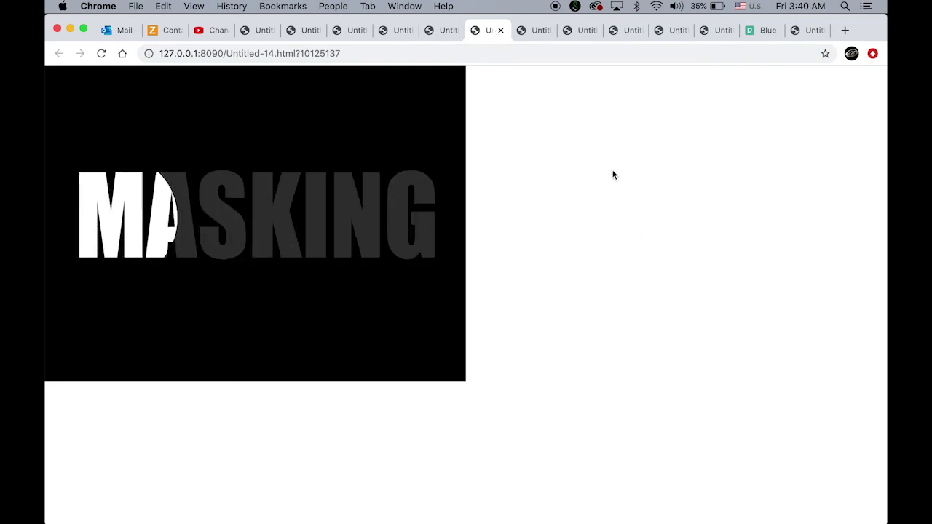
click(539, 32)
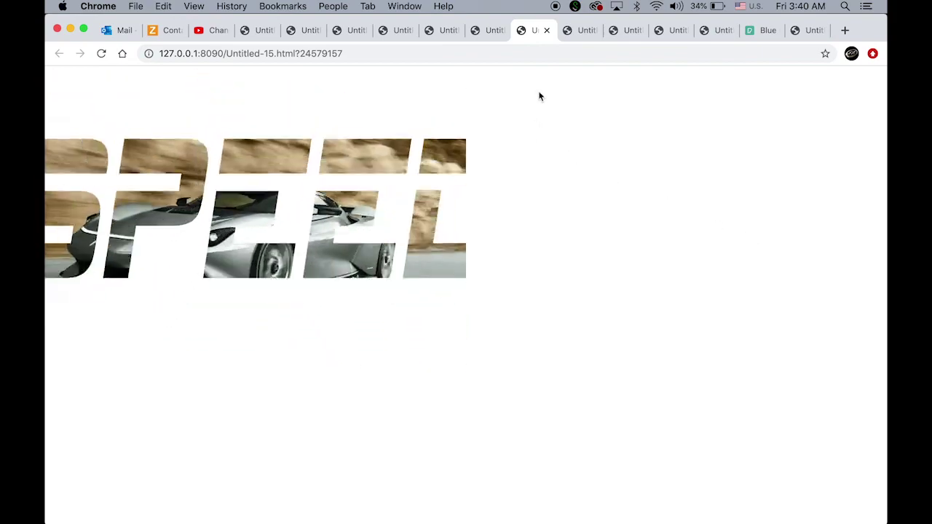
click(583, 35)
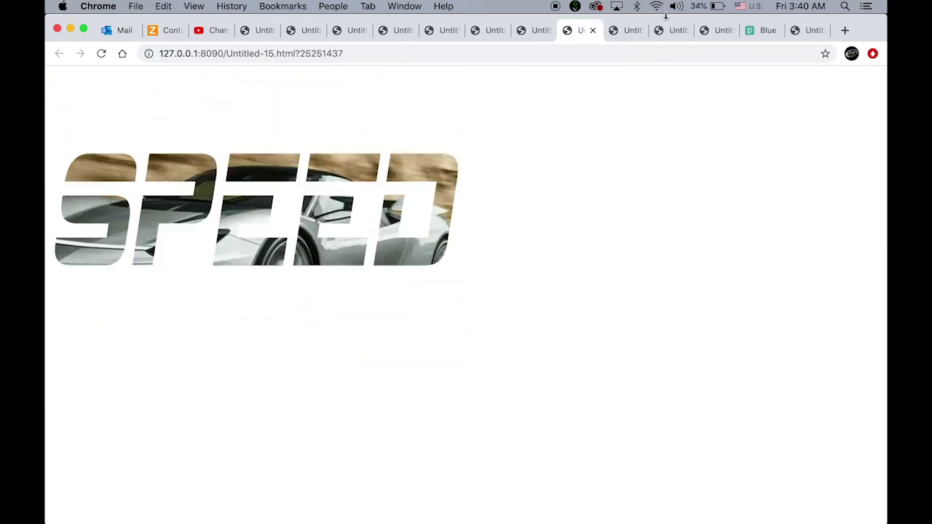
click(628, 31)
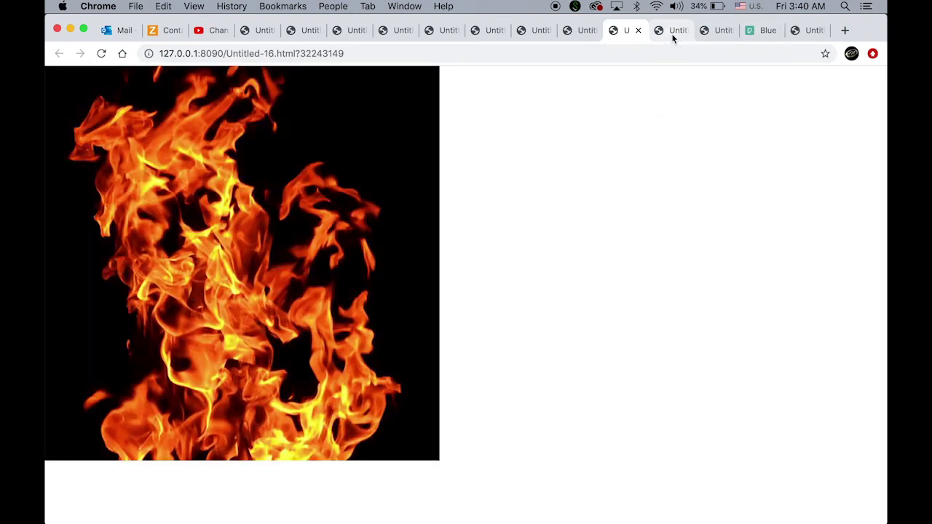
click(675, 31)
click(714, 32)
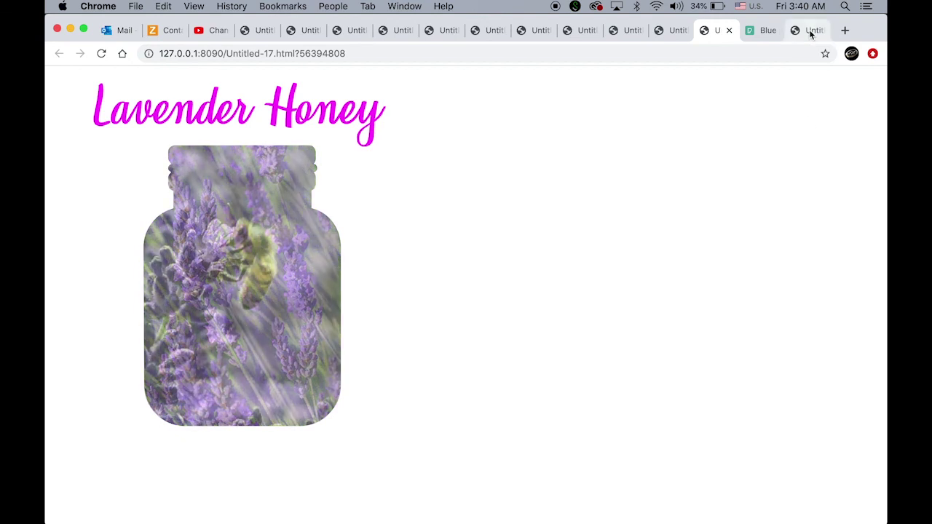
click(811, 31)
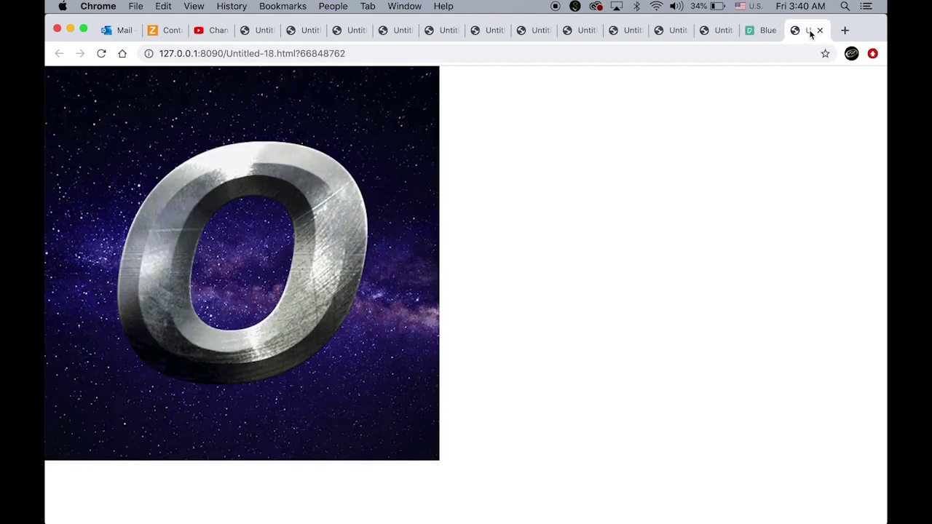